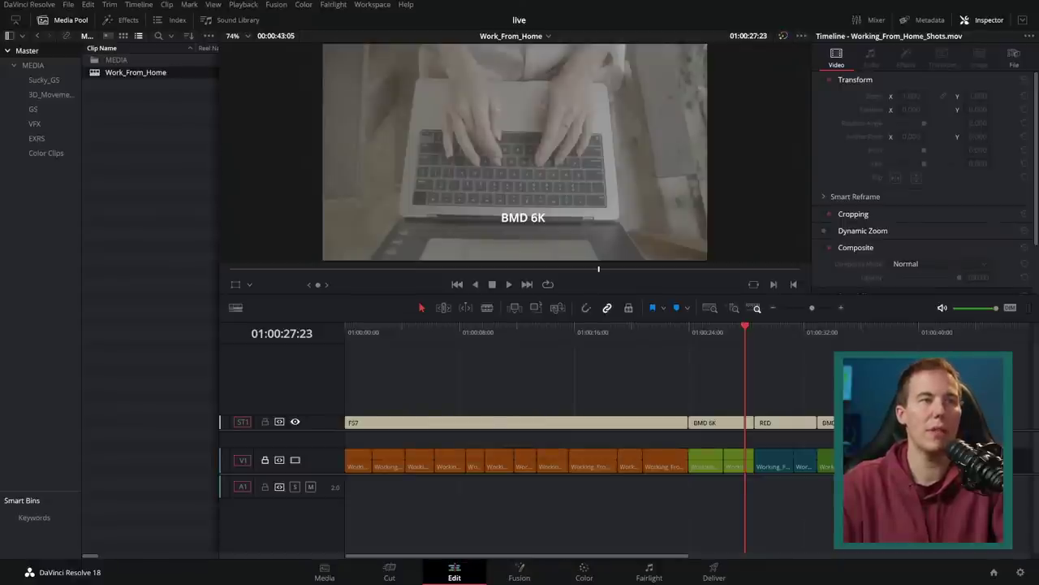
Switch to the Fusion page and look through the Fusion menu commands without choosing one
left_click(520, 572)
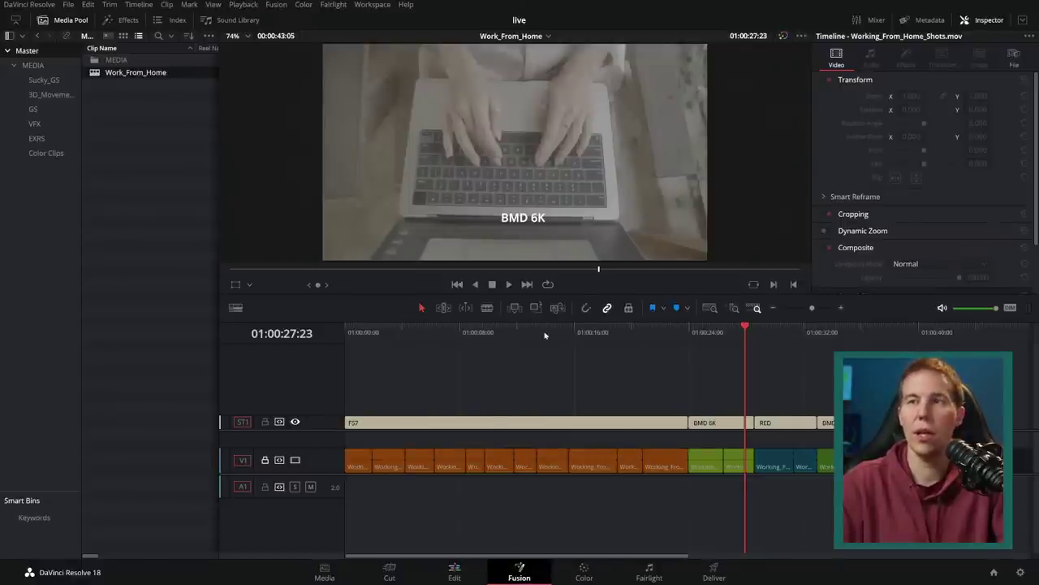
left_click(276, 5)
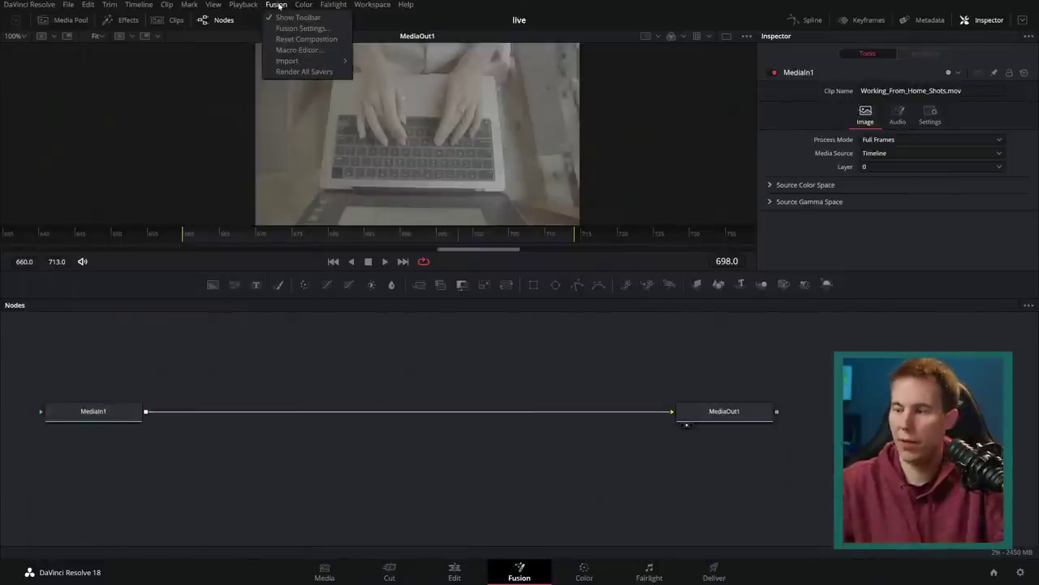
mouse_move(68, 4)
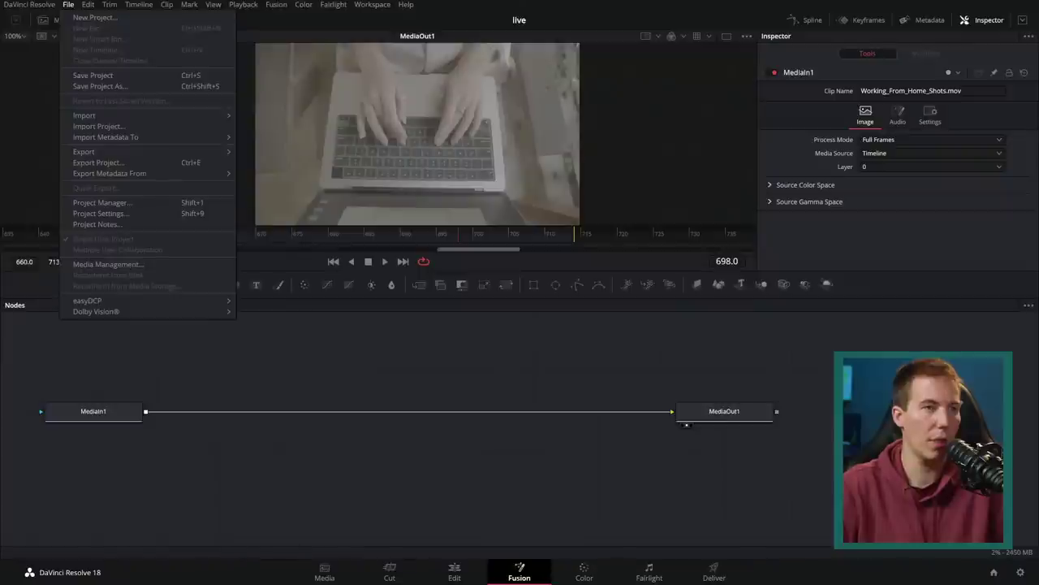
left_click(422, 195)
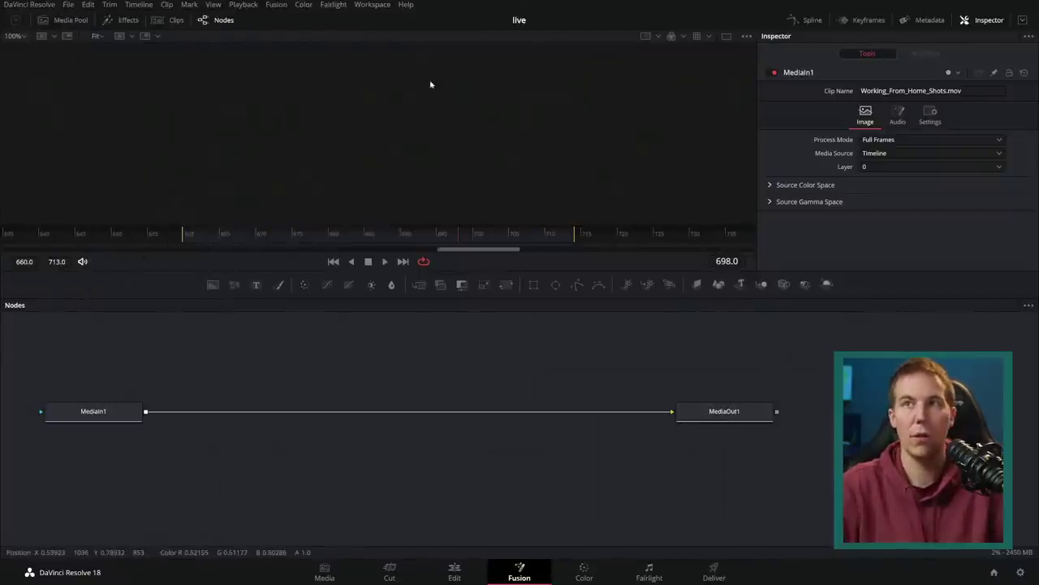
Select MediaOut1, show it in the viewer, and toggle the Spline editor on and off
left_click(705, 415)
key("1")
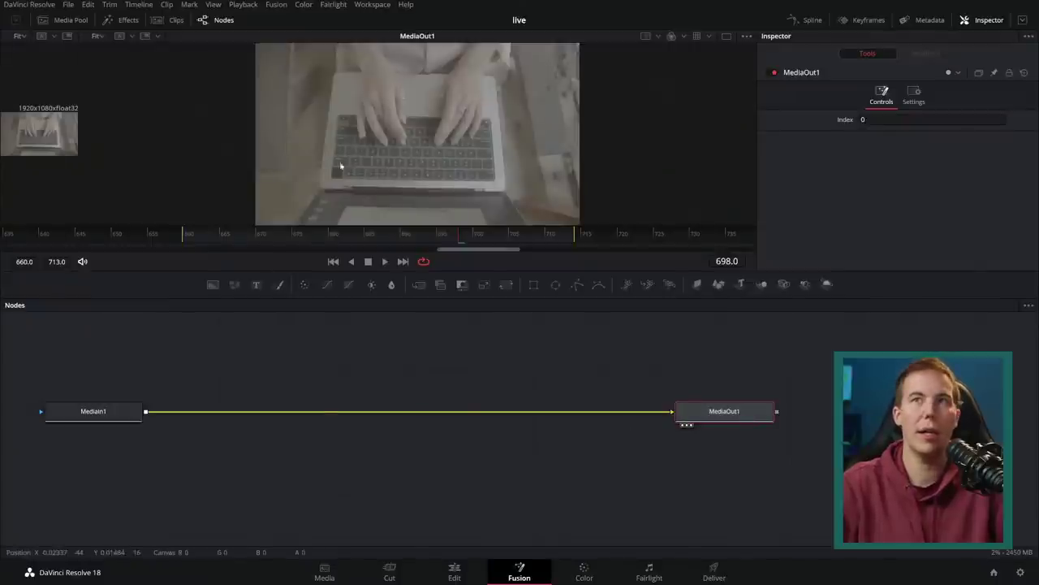
middle_click(483, 50)
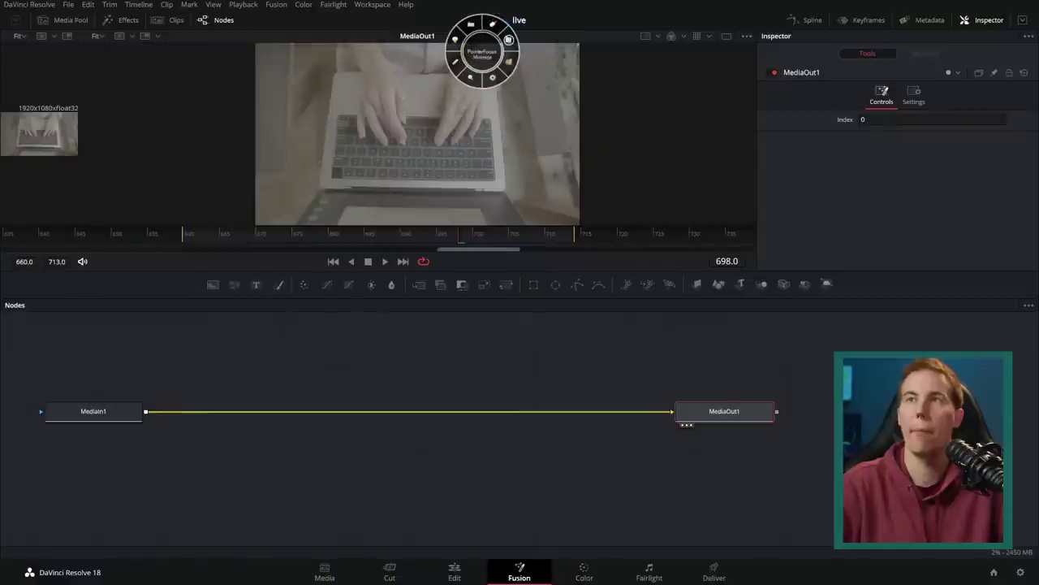
key("Escape")
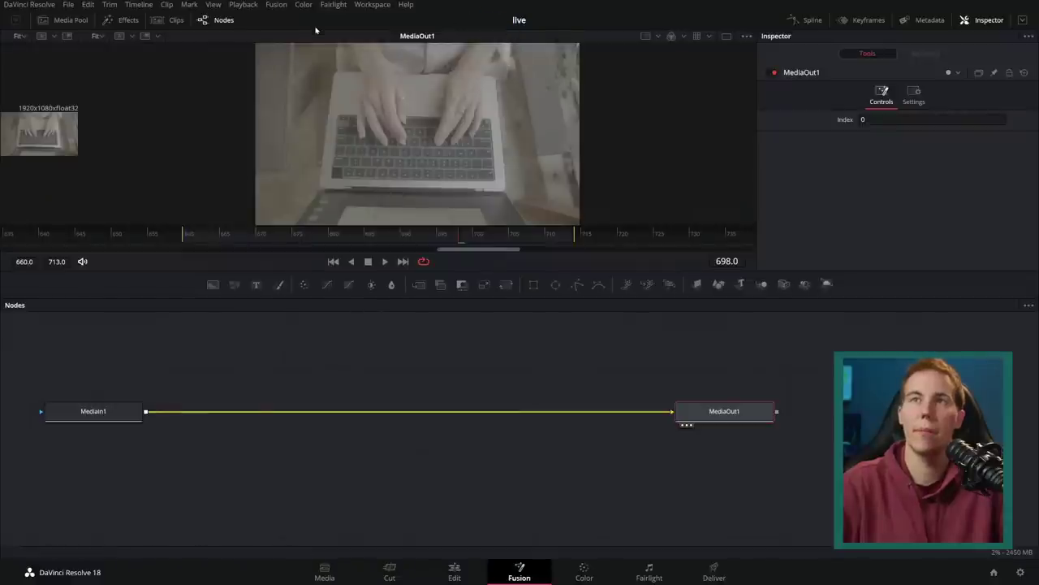
key("F8")
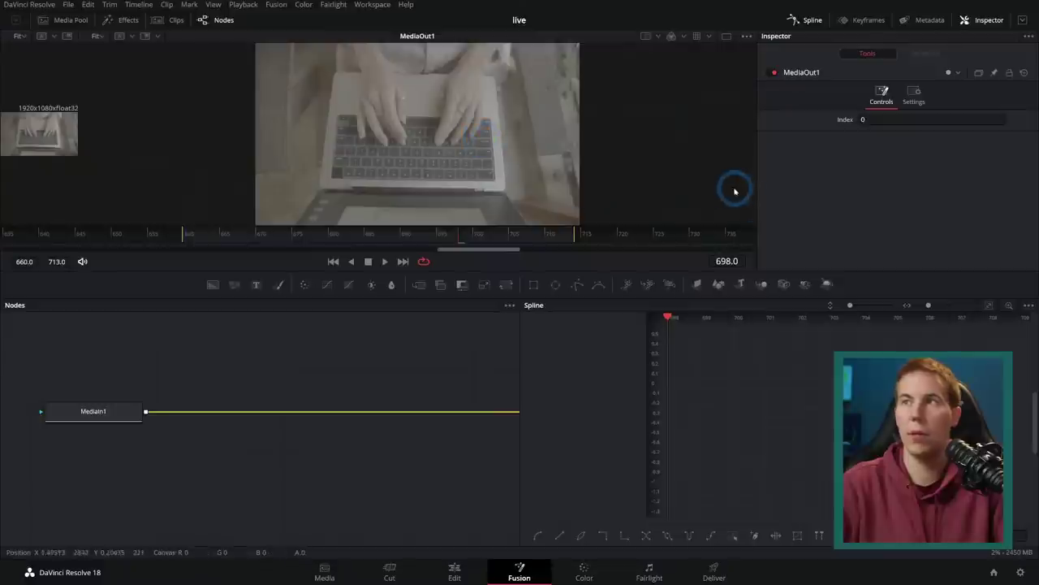
left_click(807, 19)
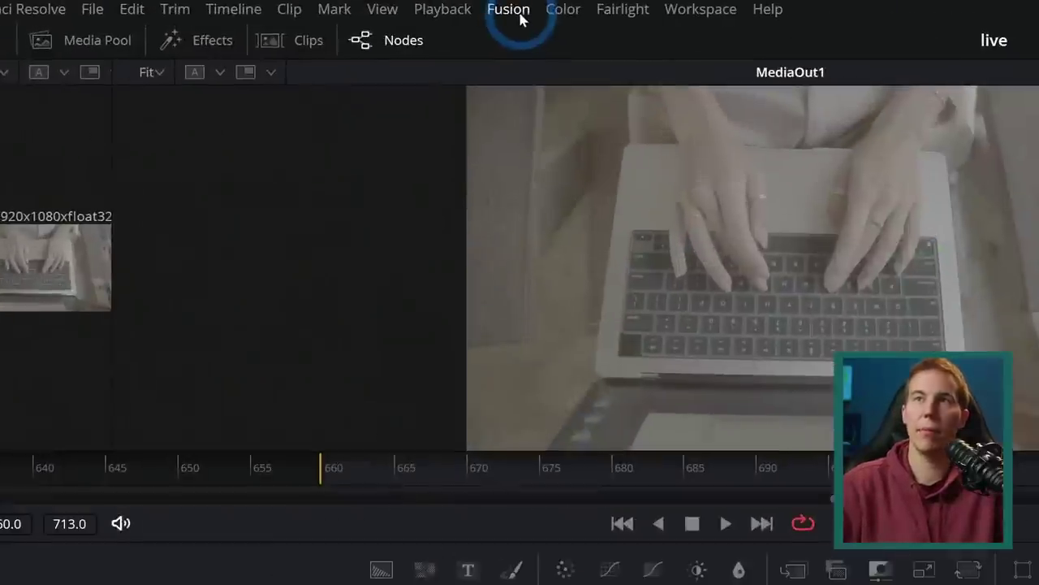
Start an FBX Scene import from the Fusion Import menu
left_click(508, 9)
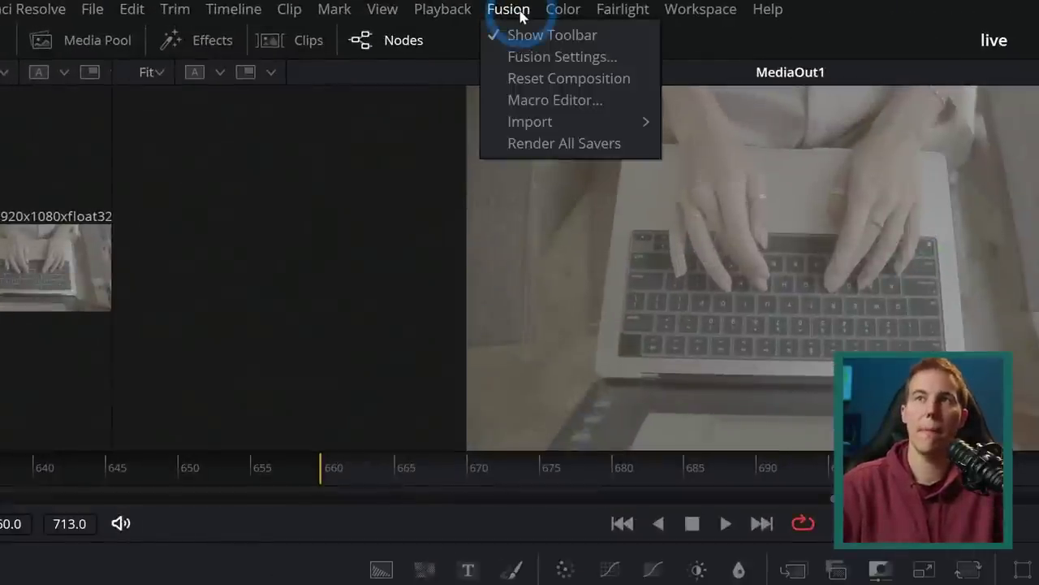
left_click(539, 123)
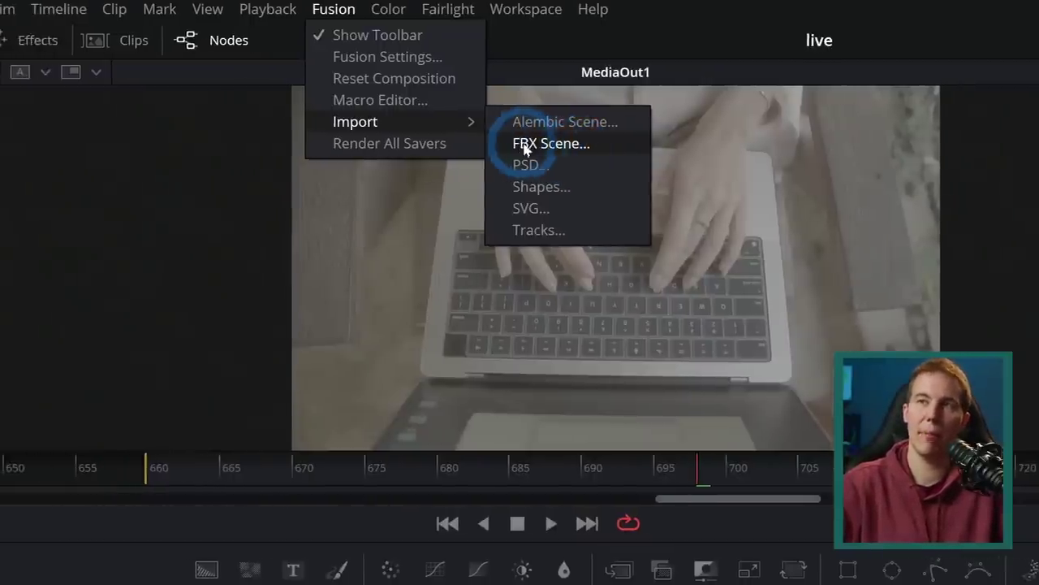
left_click(522, 144)
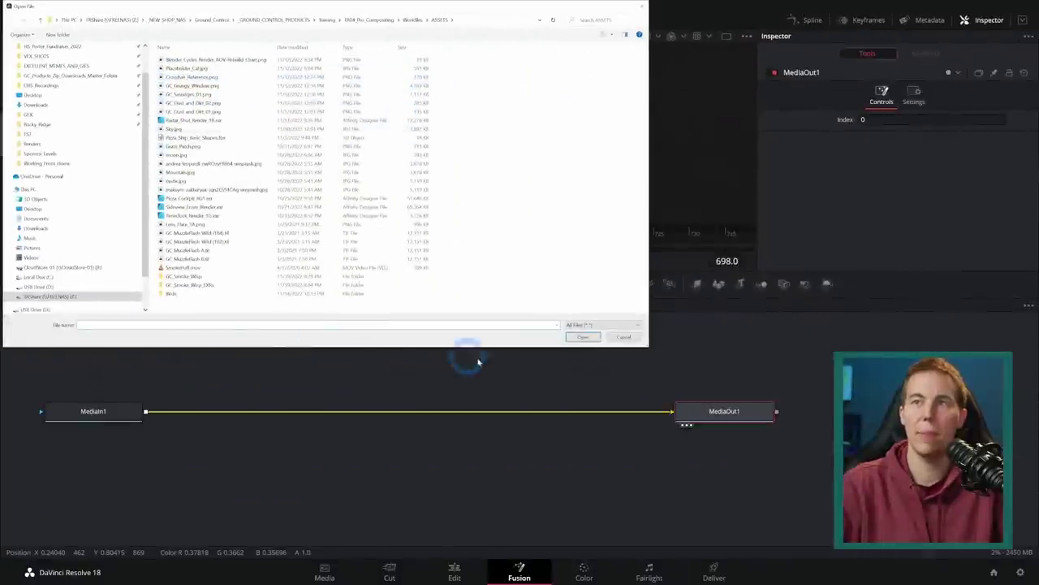
Cancel the FBX scene import in the Open File dialog
left_click(623, 337)
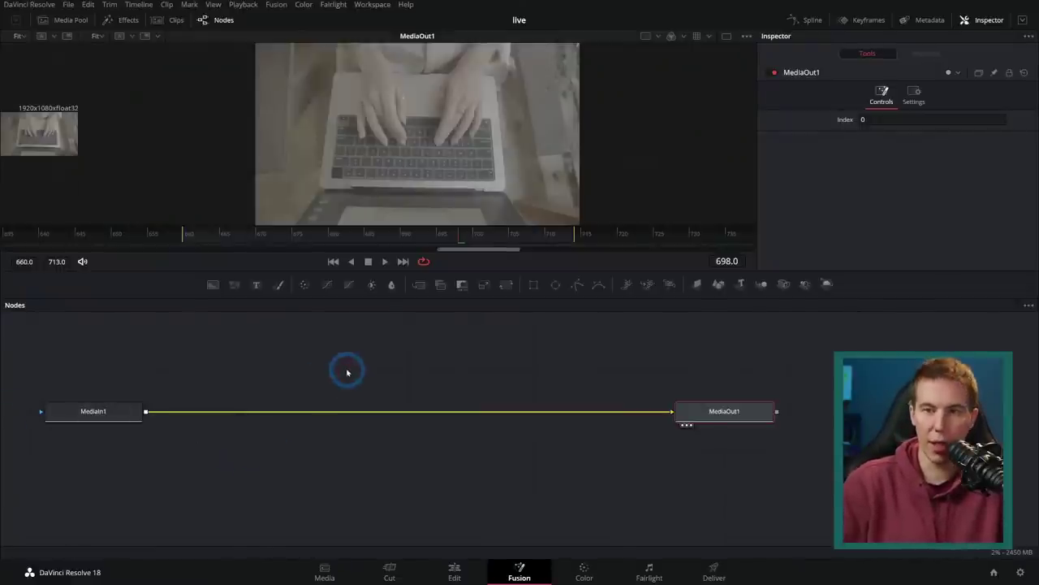
Frame the node graph and add a Merge3D node and a Merge node
scroll(370, 390, "down", 2)
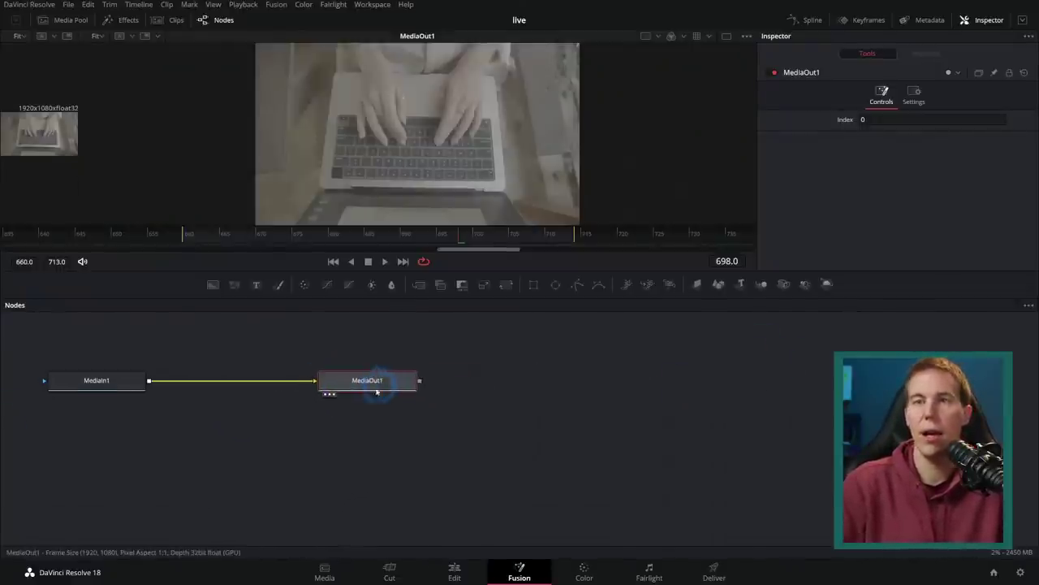
left_click_drag(391, 389, 434, 495)
scroll(285, 478, "up", 2)
left_click_drag(373, 467, 432, 428)
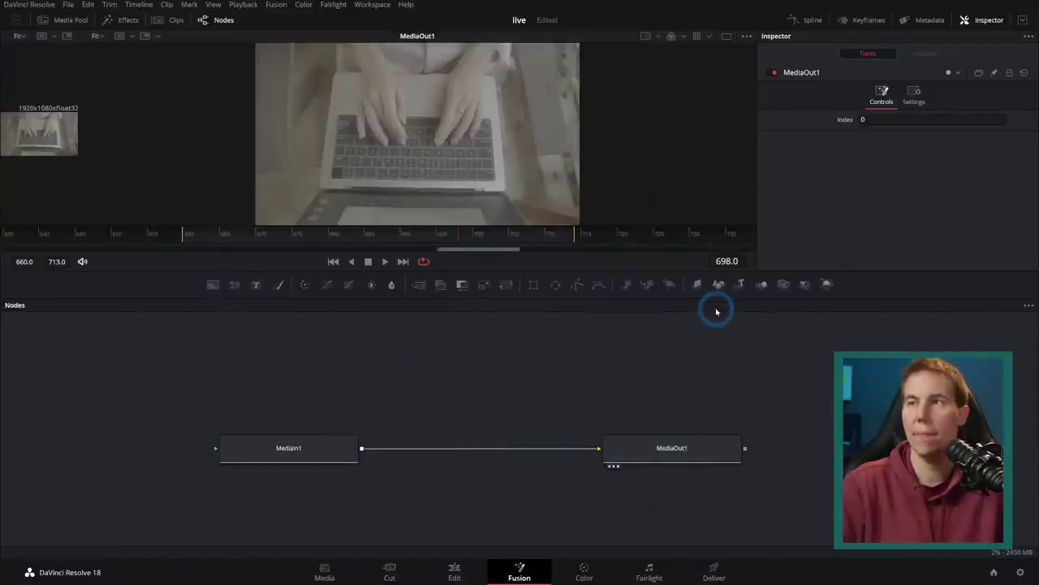
left_click(761, 283)
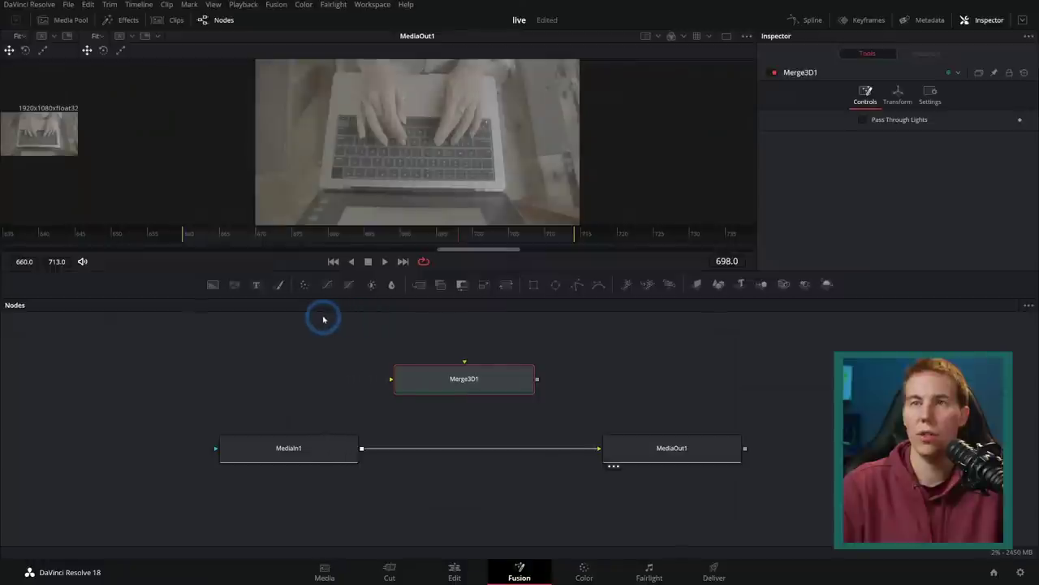
left_click(419, 284)
Arrange Merge3D1 and Merge1, then add Background1 wired to Merge1's background input
left_click_drag(431, 399, 632, 382)
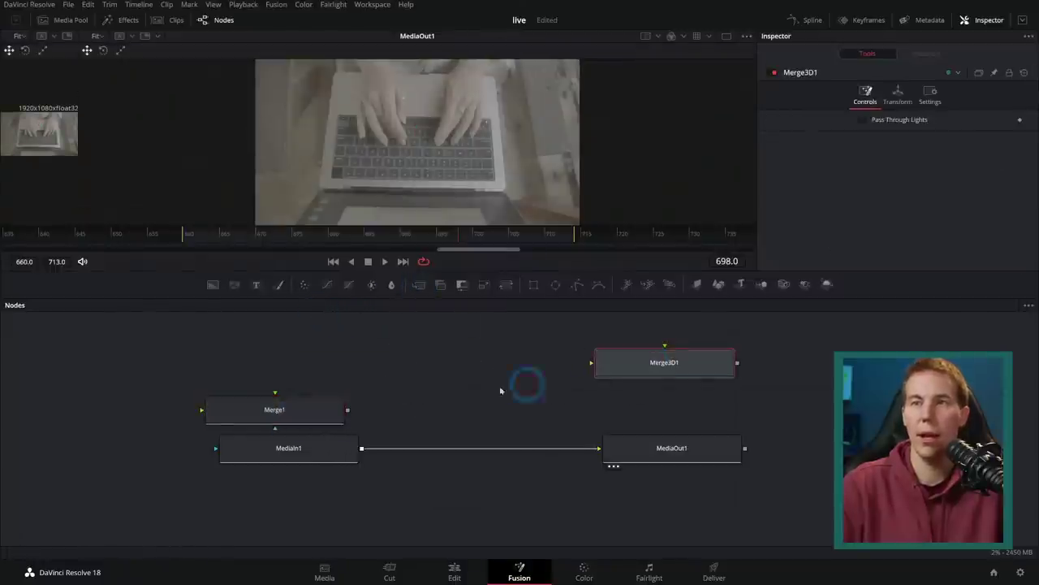
left_click_drag(275, 410, 432, 417)
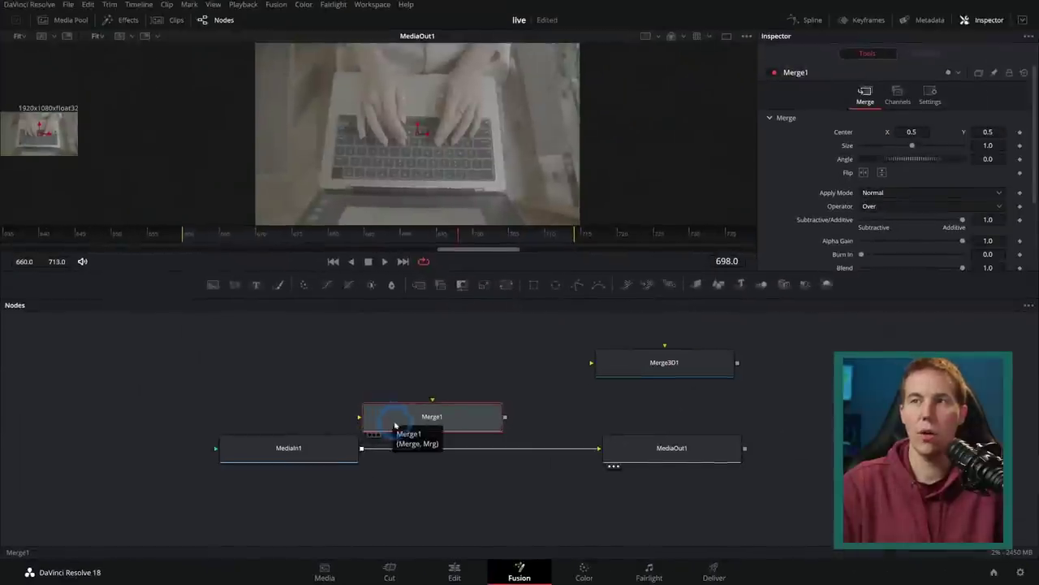
left_click_drag(521, 298, 551, 203)
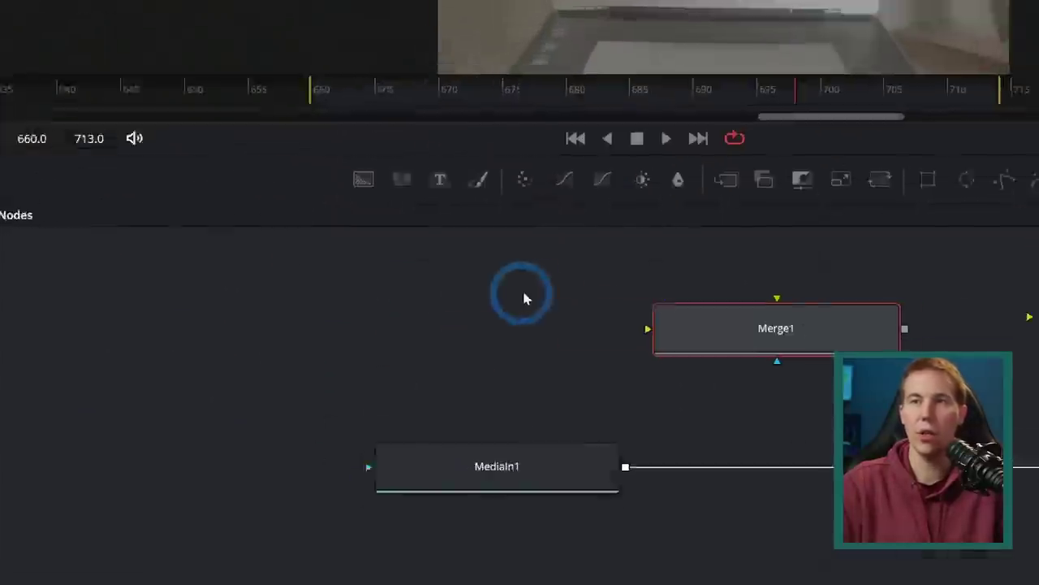
left_click_drag(363, 179, 432, 327)
left_click_drag(520, 296, 621, 296)
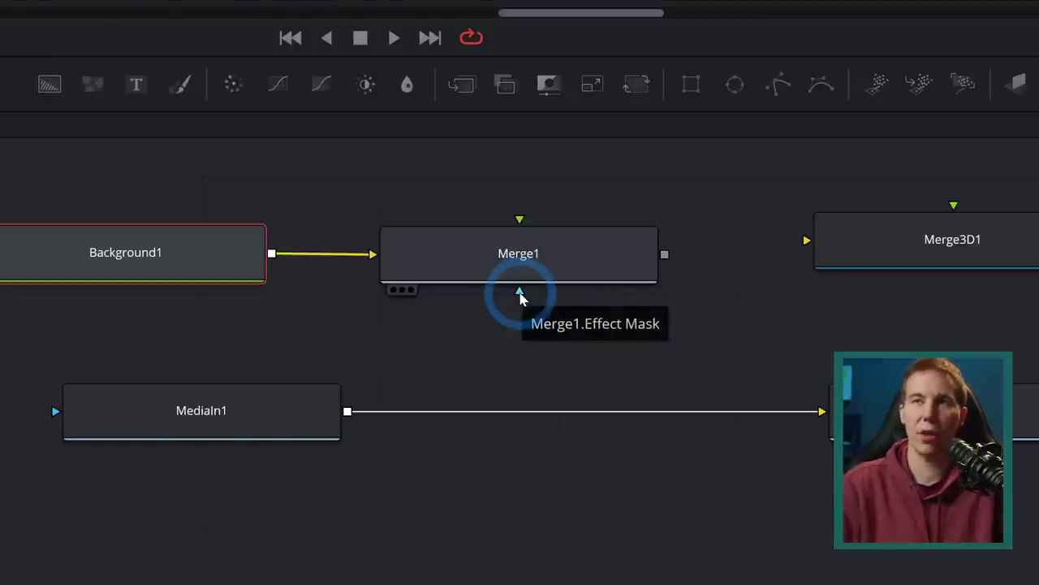
Add a MatteControl node below Merge1 and delete Merge1
left_click(478, 304)
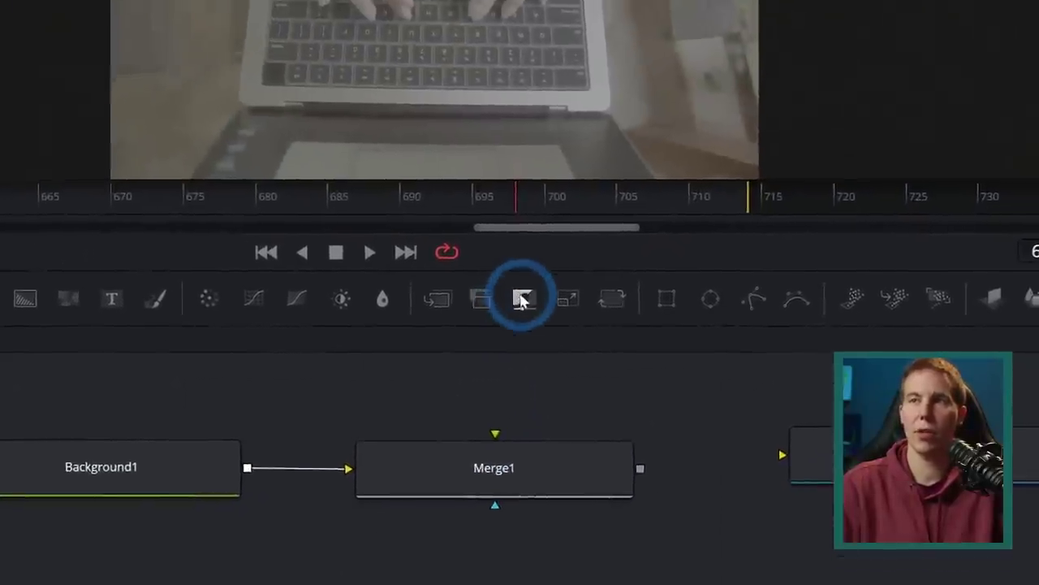
left_click_drag(523, 300, 592, 572)
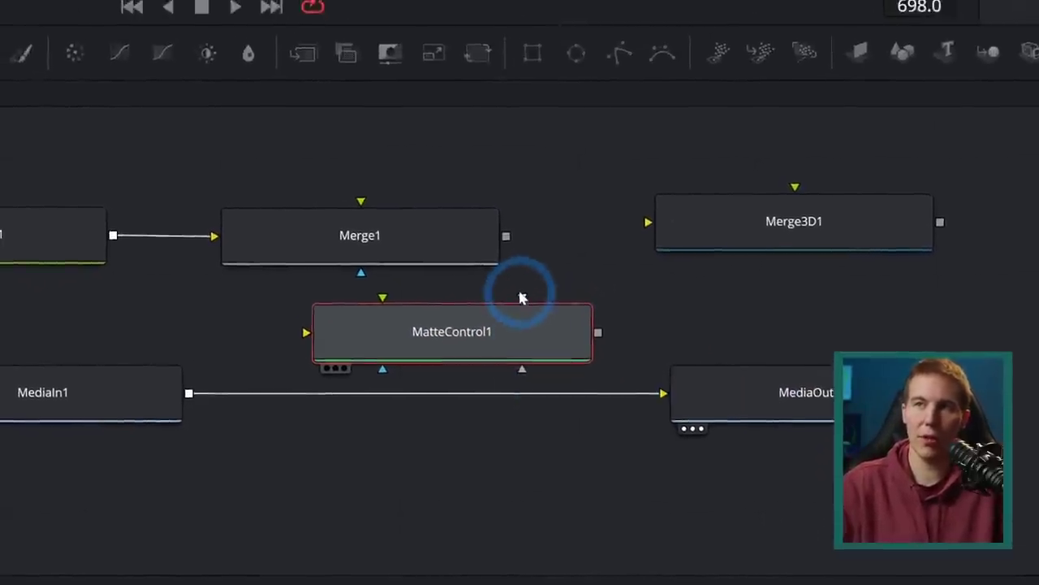
left_click(504, 297)
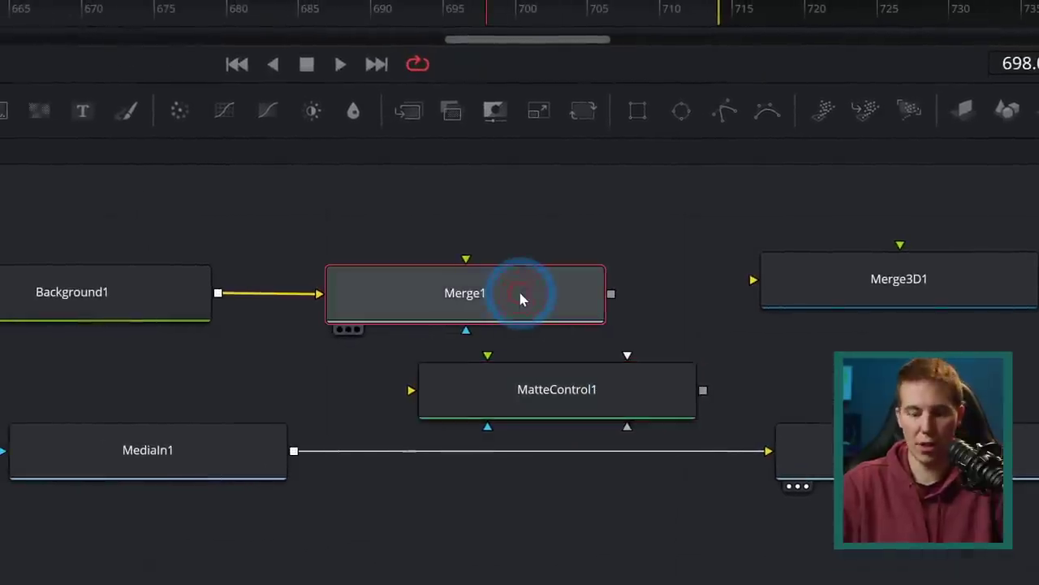
key("Delete")
Try connecting Background1 to MatteControl1, then cancel without linking
left_click_drag(523, 294, 886, 387)
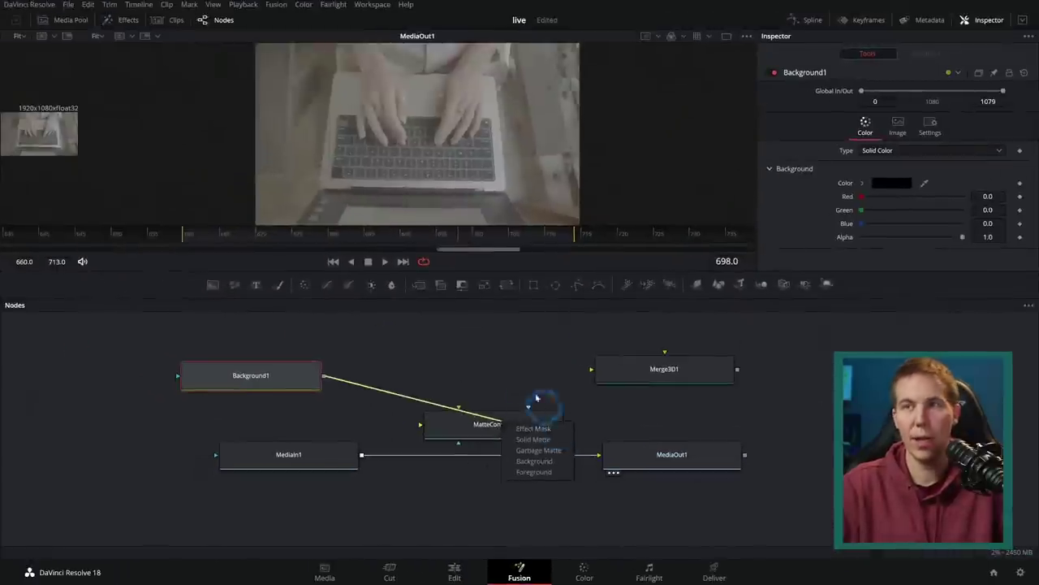
key("Escape")
left_click_drag(323, 378, 476, 424)
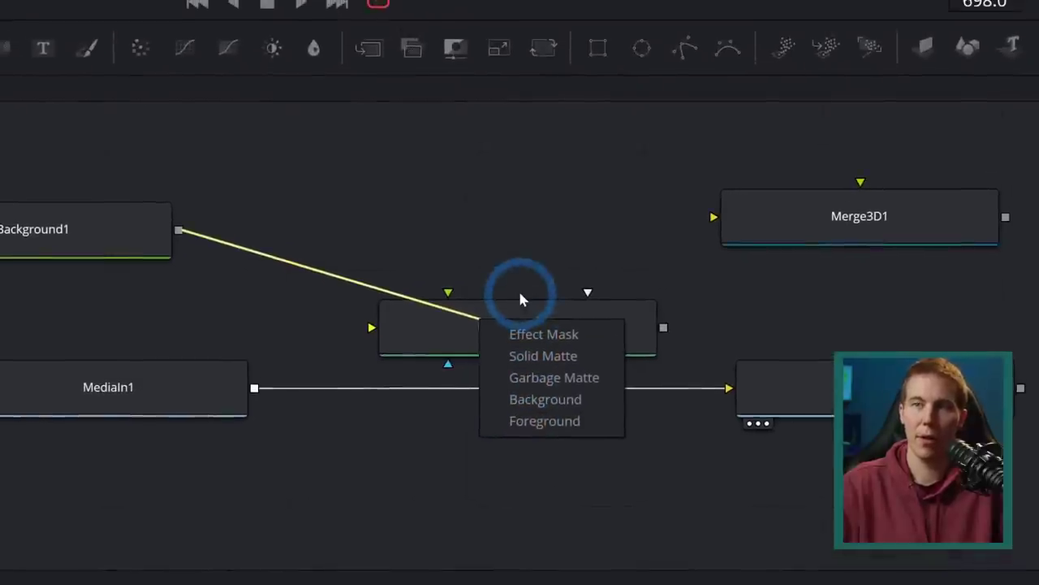
left_click(520, 210)
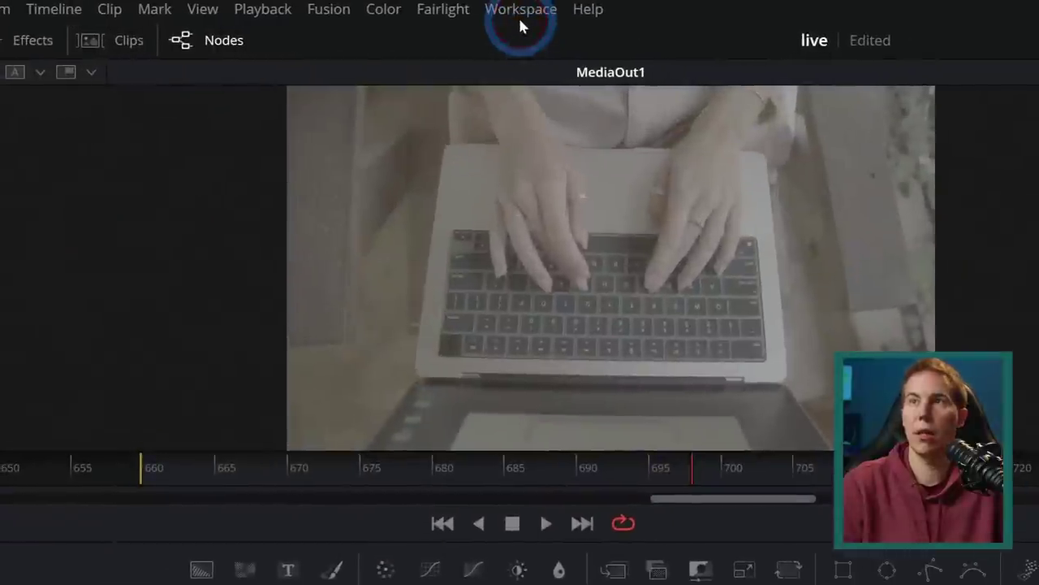
Dismiss the Workspace menu and split the Fusion viewer area into two side-by-side viewers
left_click(520, 10)
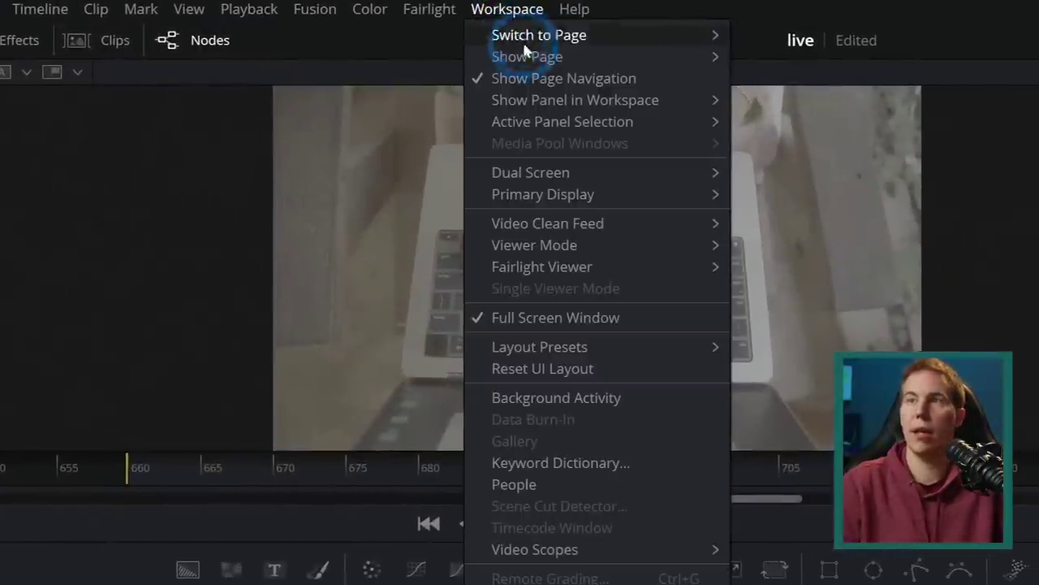
mouse_move(549, 224)
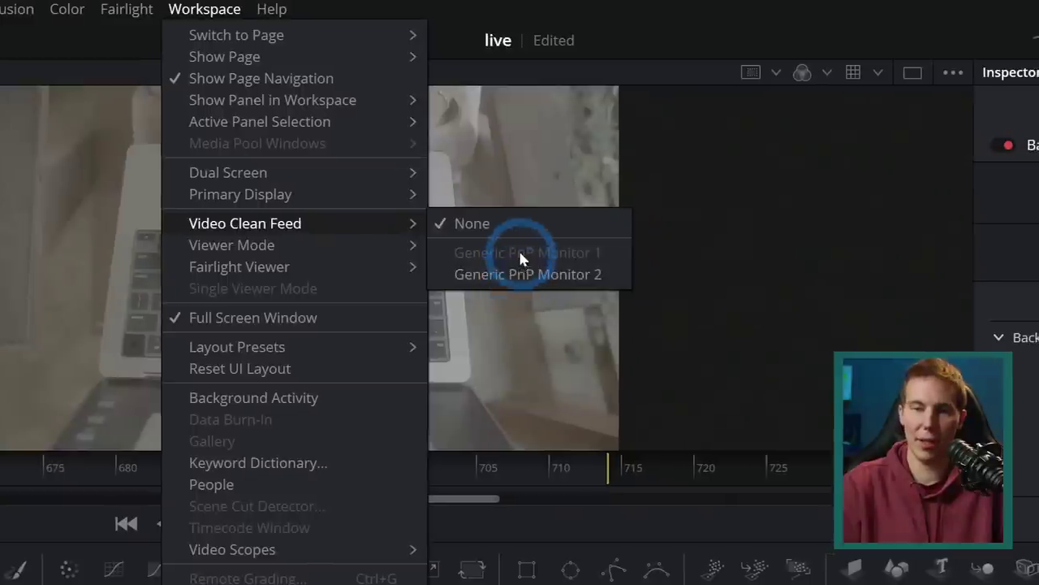
left_click(587, 103)
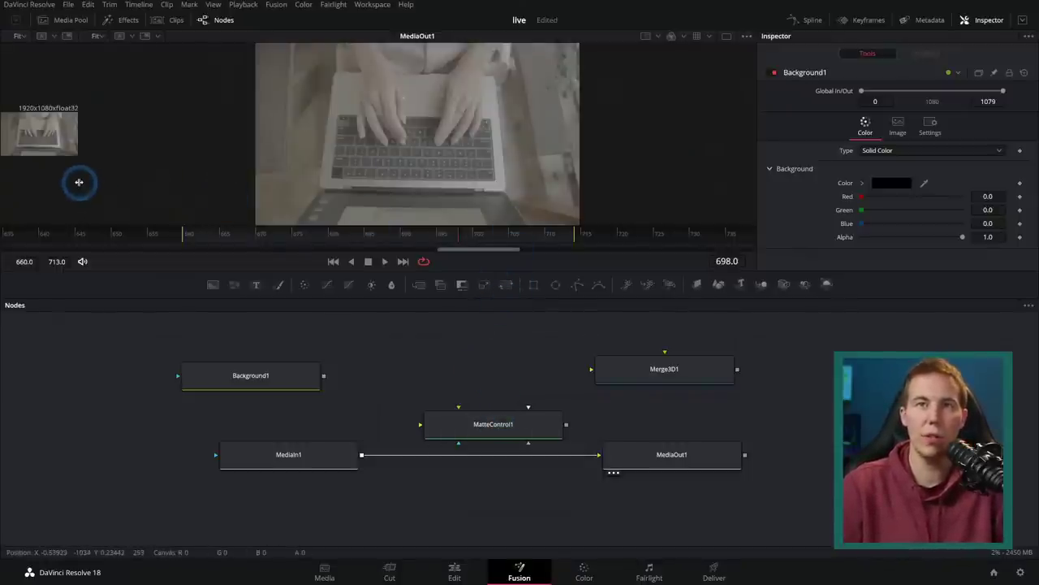
left_click_drag(78, 181, 346, 192)
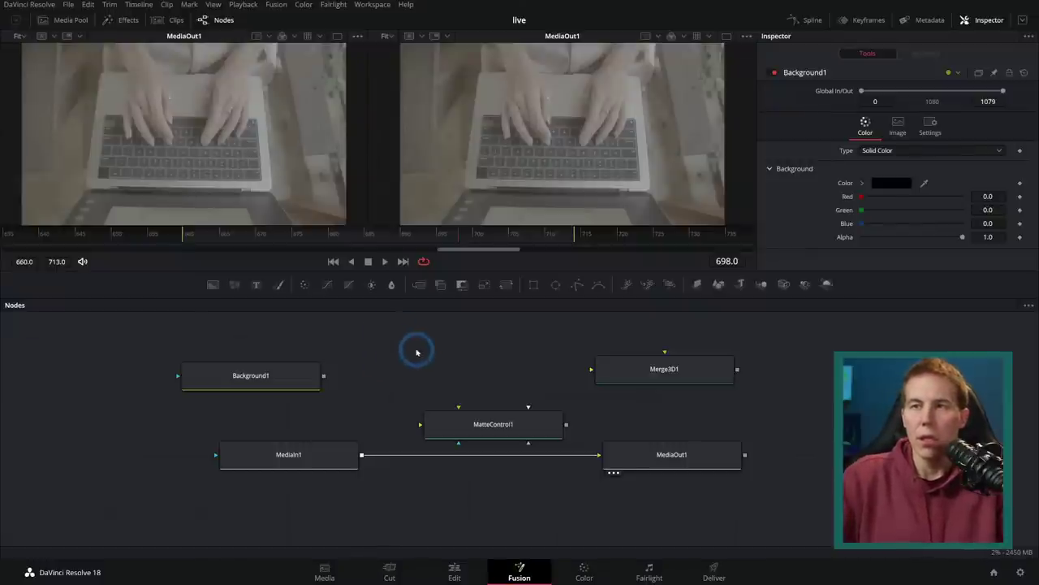
On the Edit page, place the FS7 clip on a track above V1 at 01:00:13:22
left_click(455, 571)
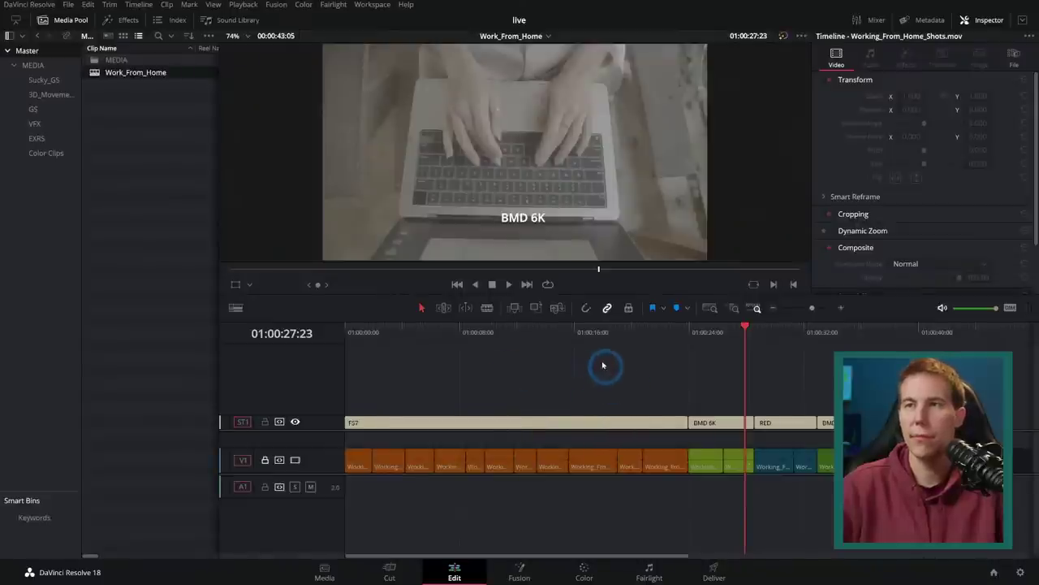
left_click(570, 333)
left_click_drag(316, 475, 624, 511)
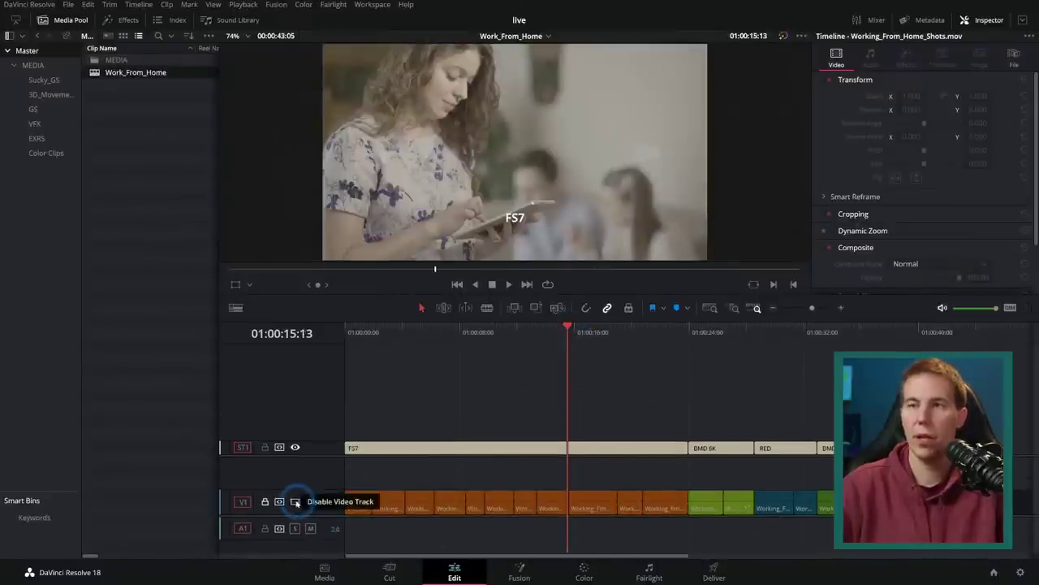
left_click(264, 501)
scroll(591, 489, "up", 3)
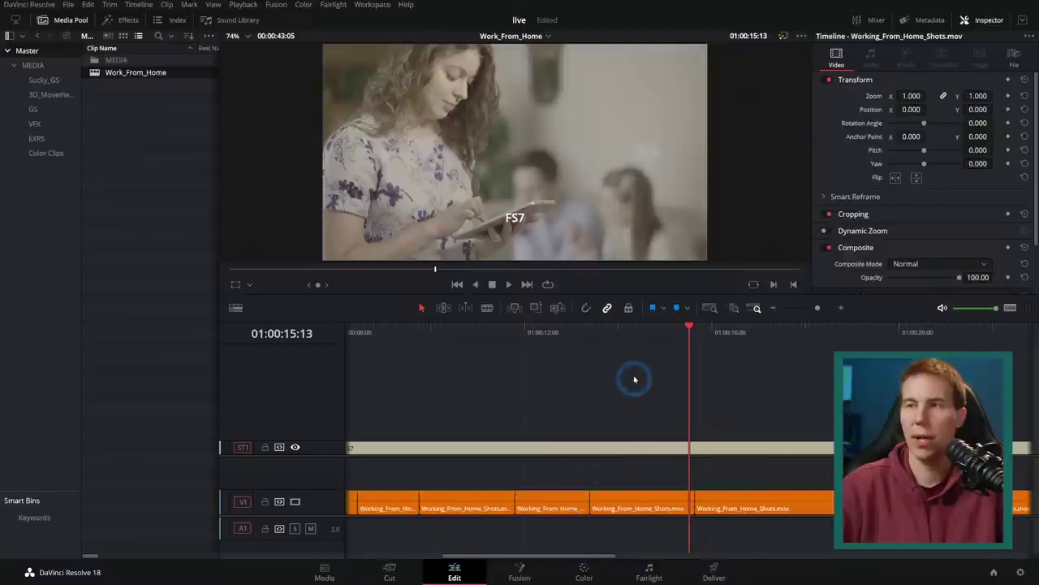
left_click(612, 335)
left_click_drag(546, 505, 629, 475)
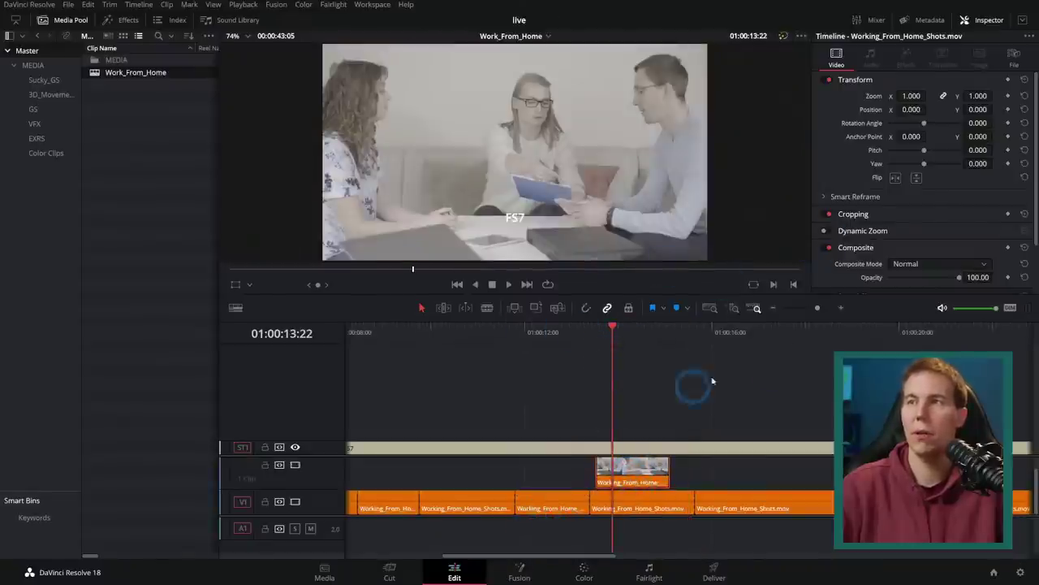
Shift the upper clip right with the Transform overlay, preview playback, then undo the trial
left_click(235, 284)
left_click_drag(536, 174, 716, 191)
key("space")
left_click(600, 339)
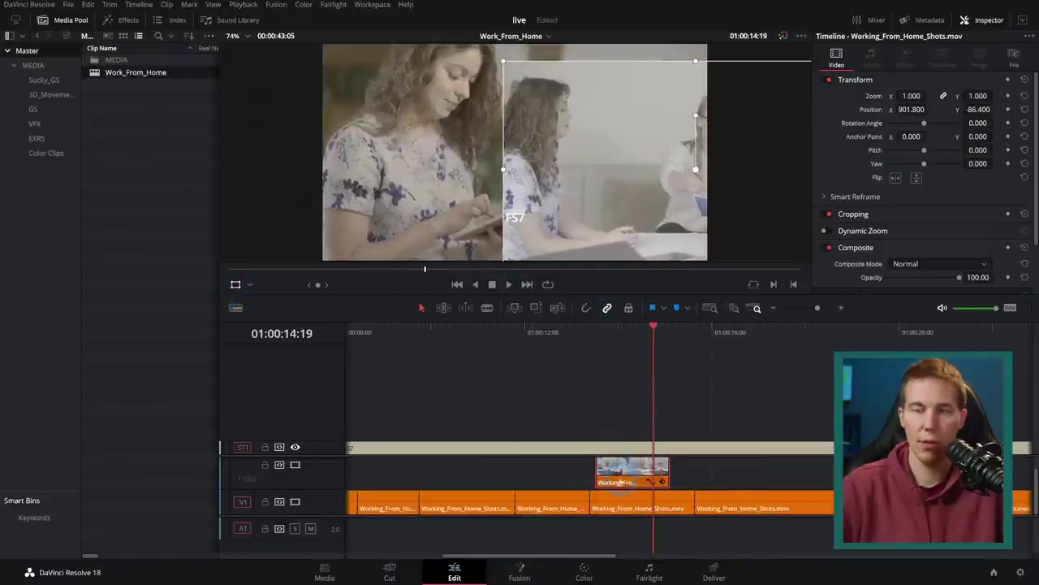
key("ctrl+z")
key("ctrl+z")
left_click(605, 383)
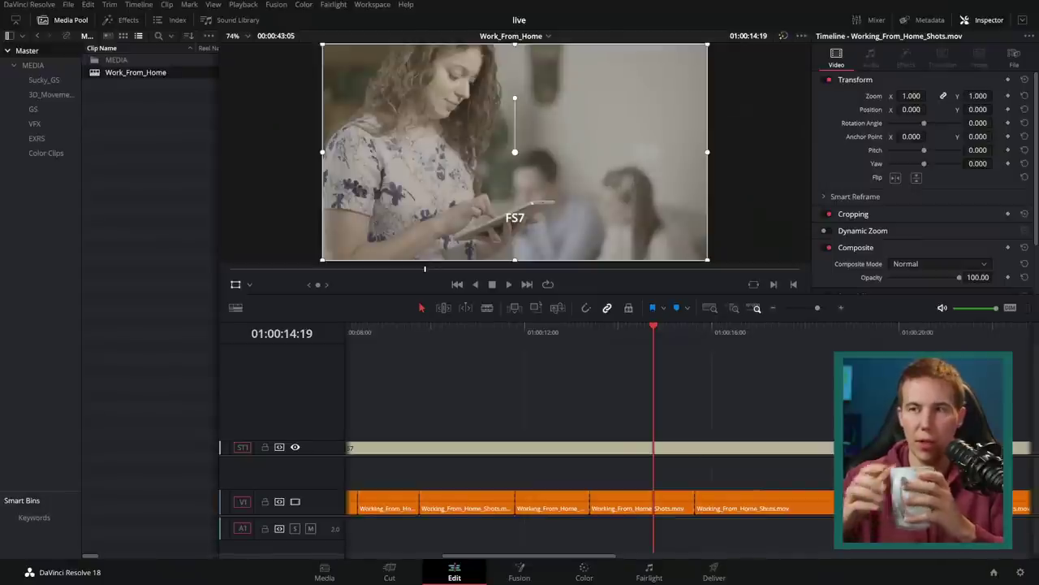
left_click(650, 570)
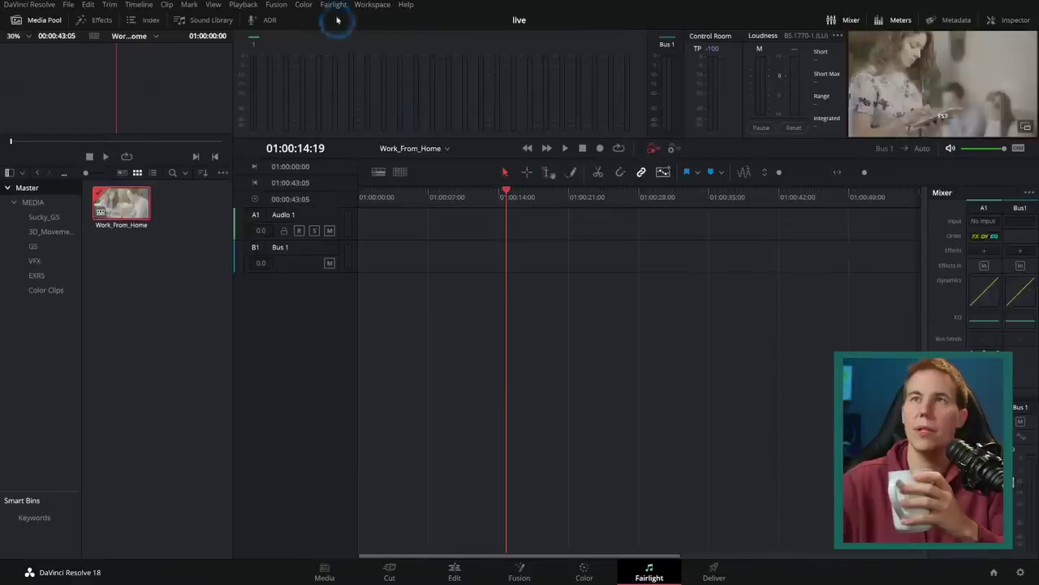
left_click(332, 5)
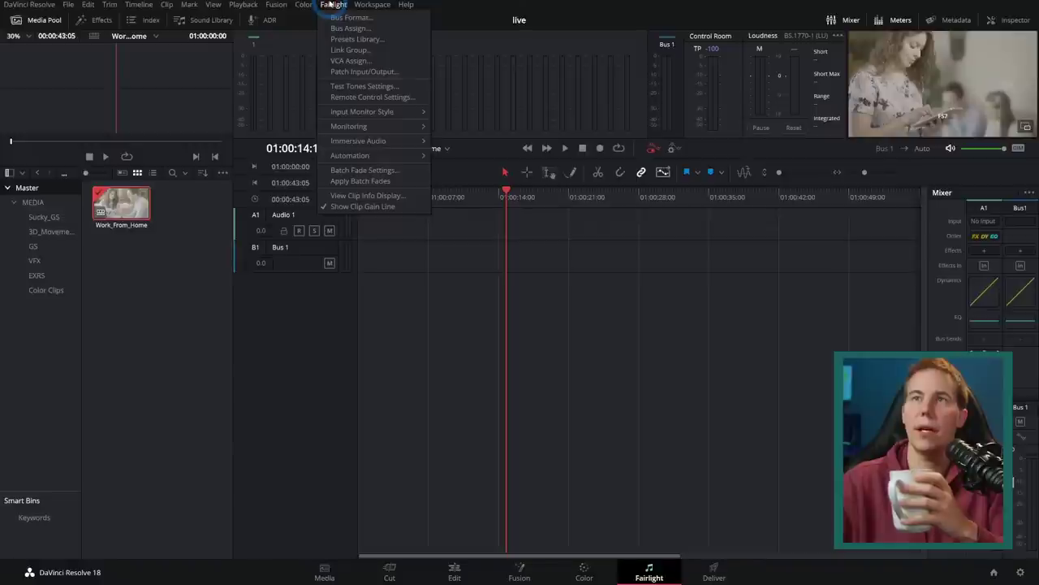
left_click(378, 41)
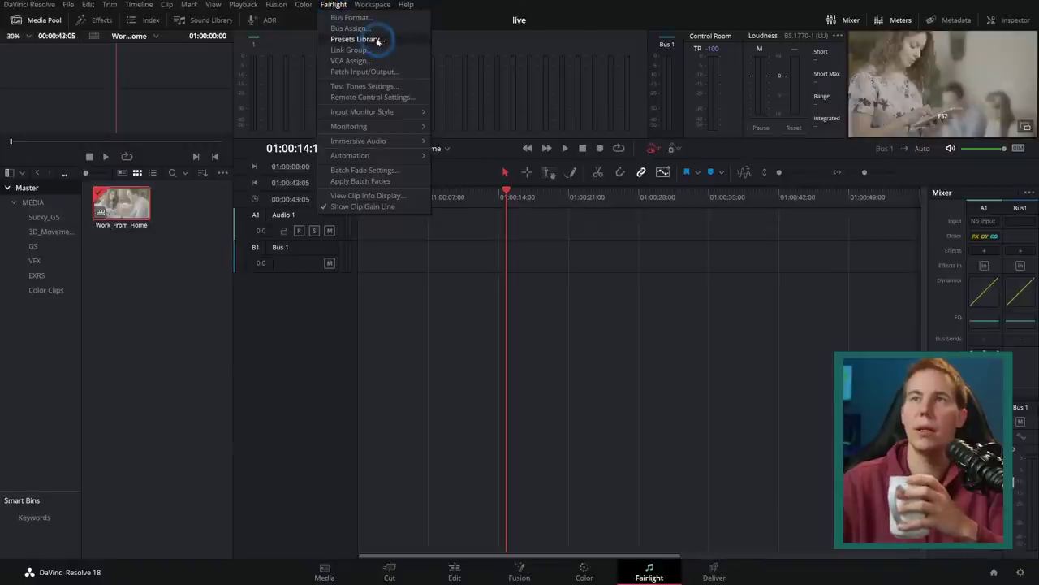
mouse_move(398, 128)
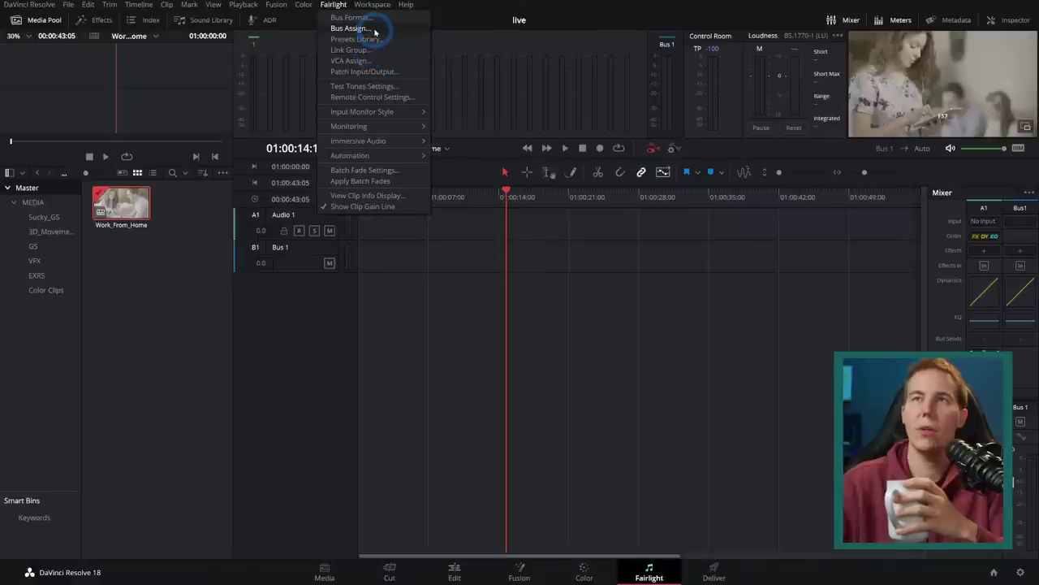
left_click(333, 5)
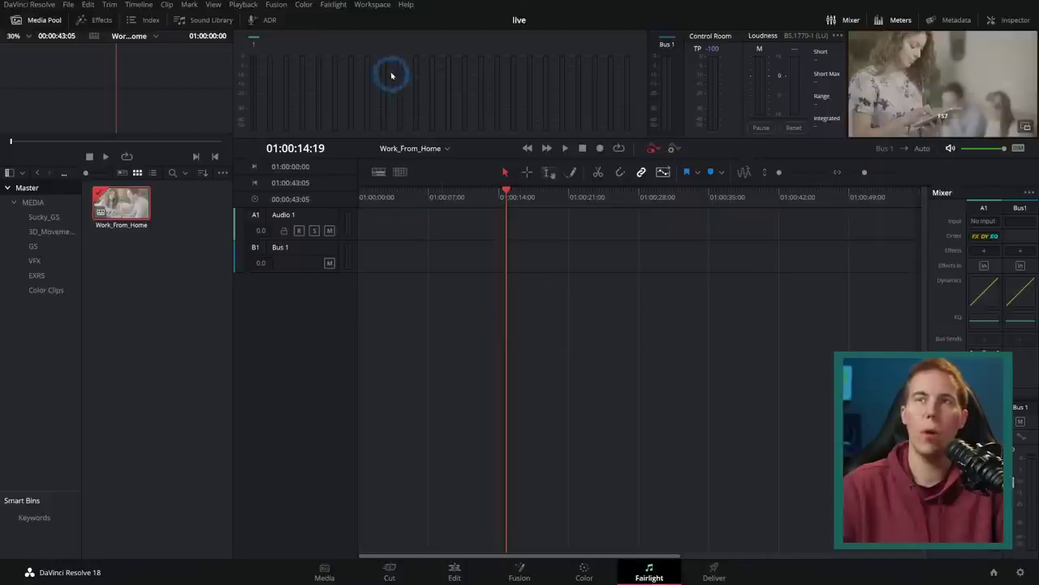
left_click(455, 572)
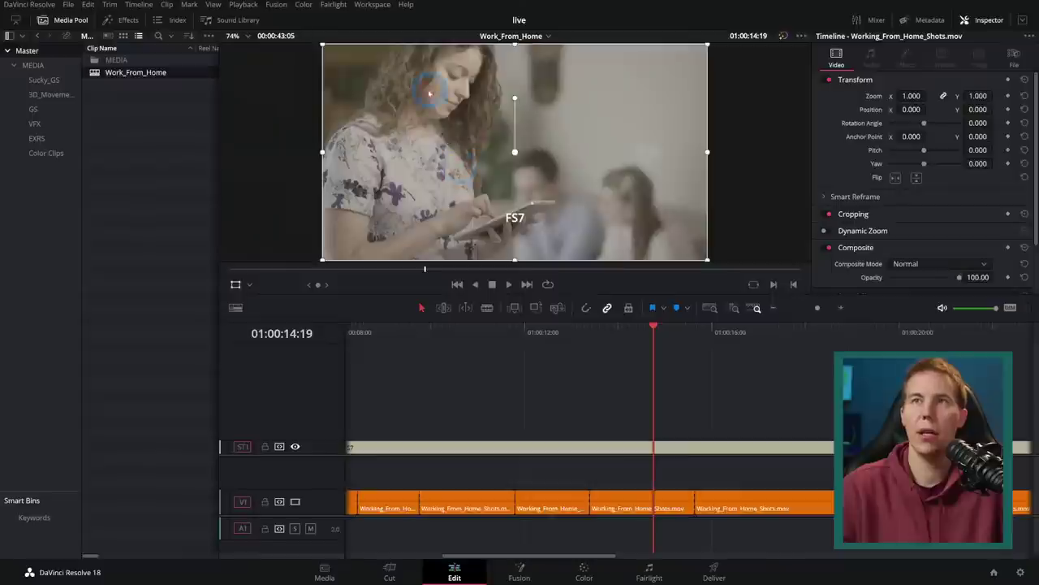
left_click(372, 4)
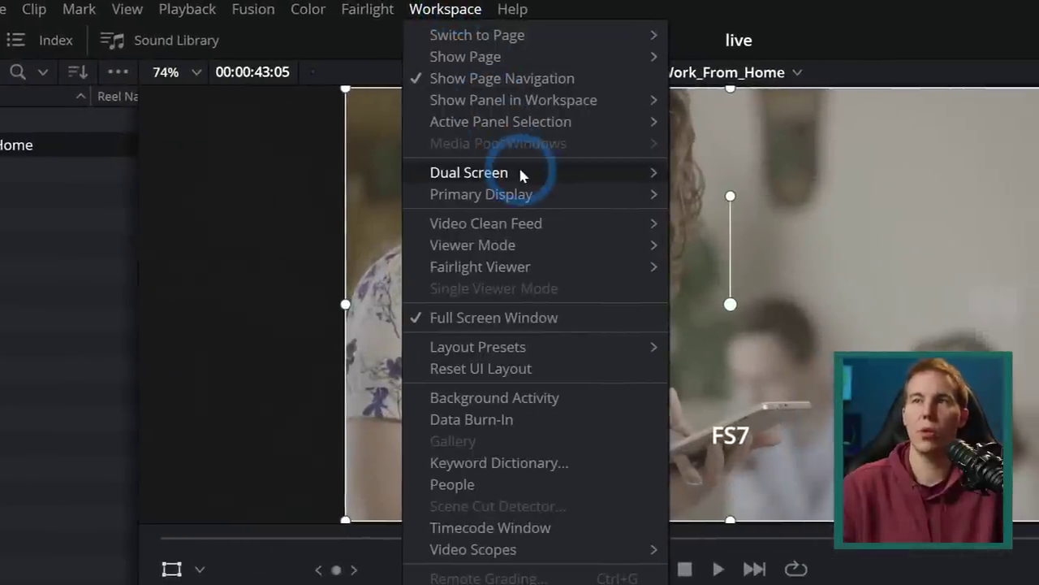
mouse_move(520, 175)
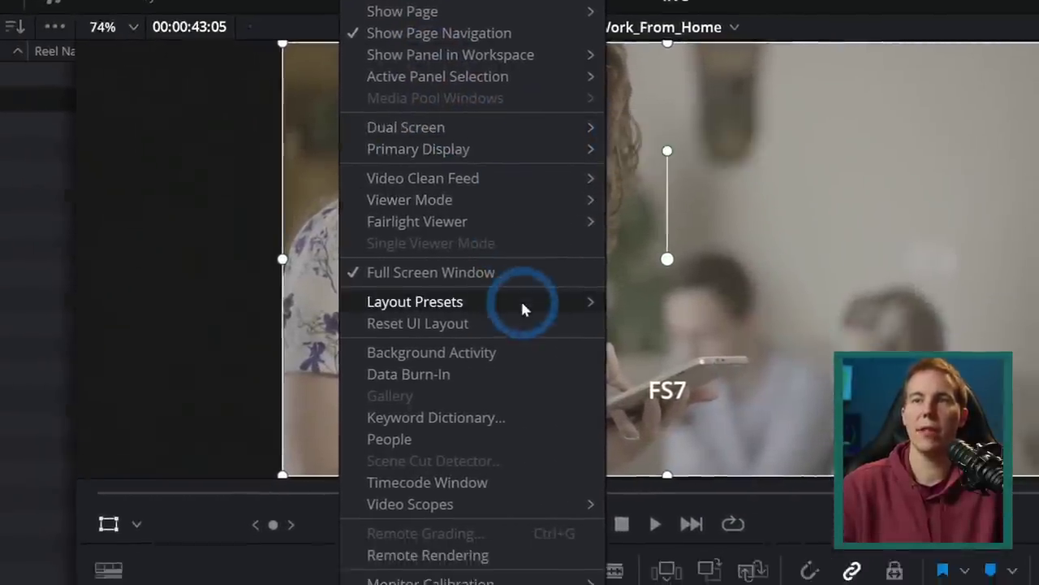
mouse_move(351, 347)
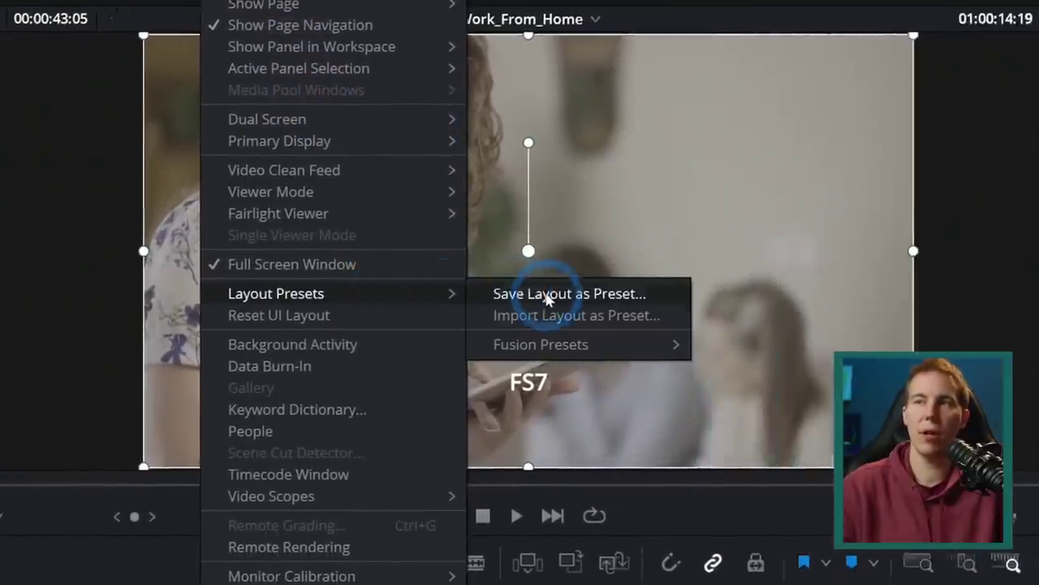
mouse_move(589, 346)
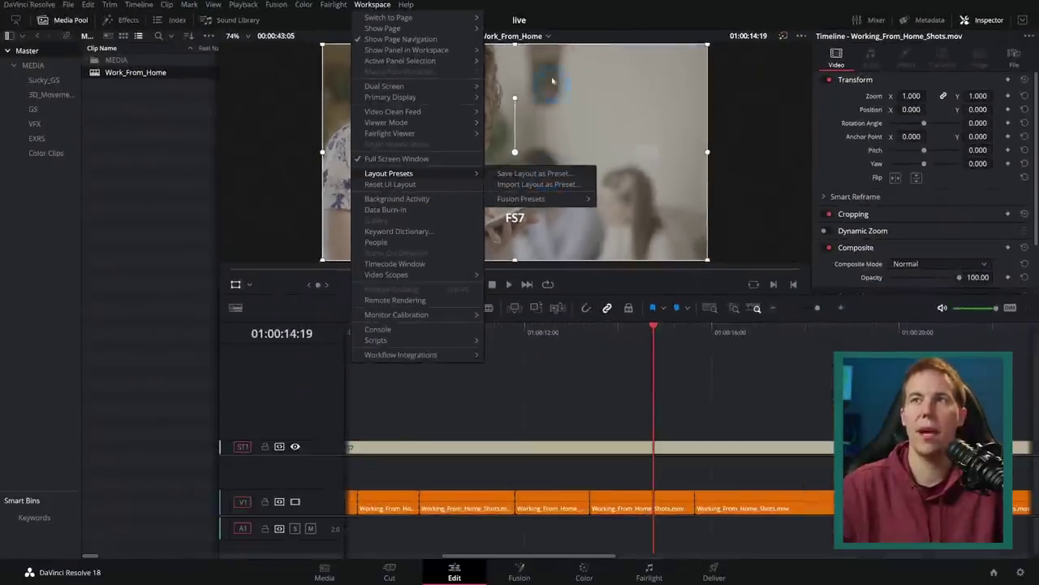
key("Escape")
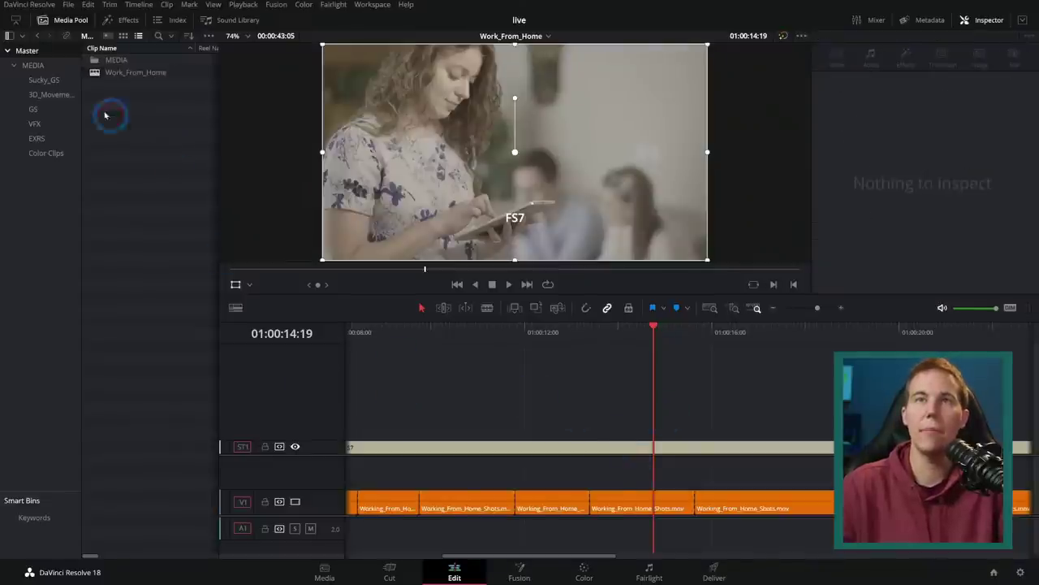
Preview clips from the 3D_Movement and GS bins, load Woman_Graduate, then open File Explorer
left_click(55, 95)
left_click(97, 109)
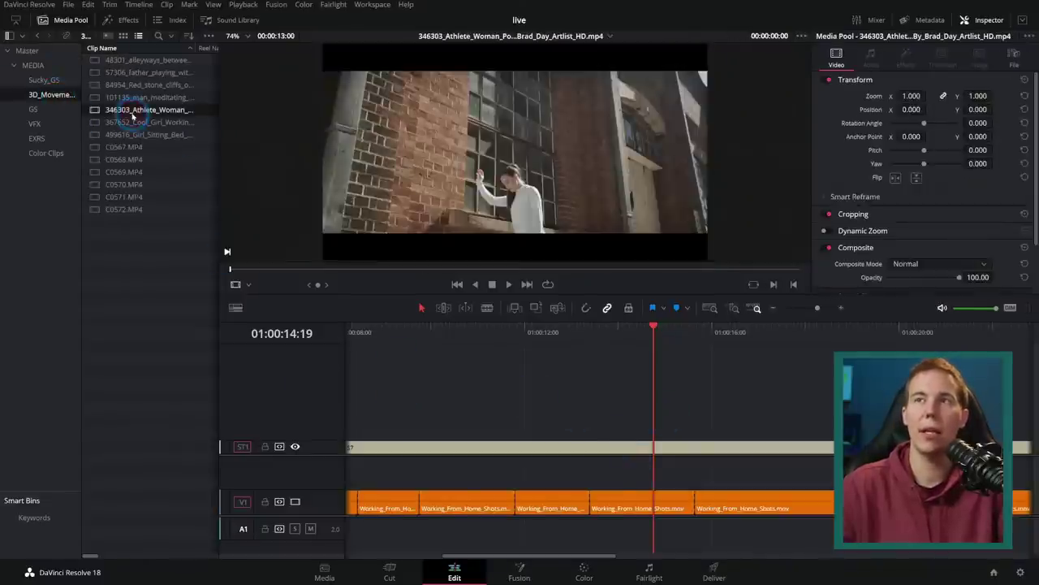
left_click(33, 109)
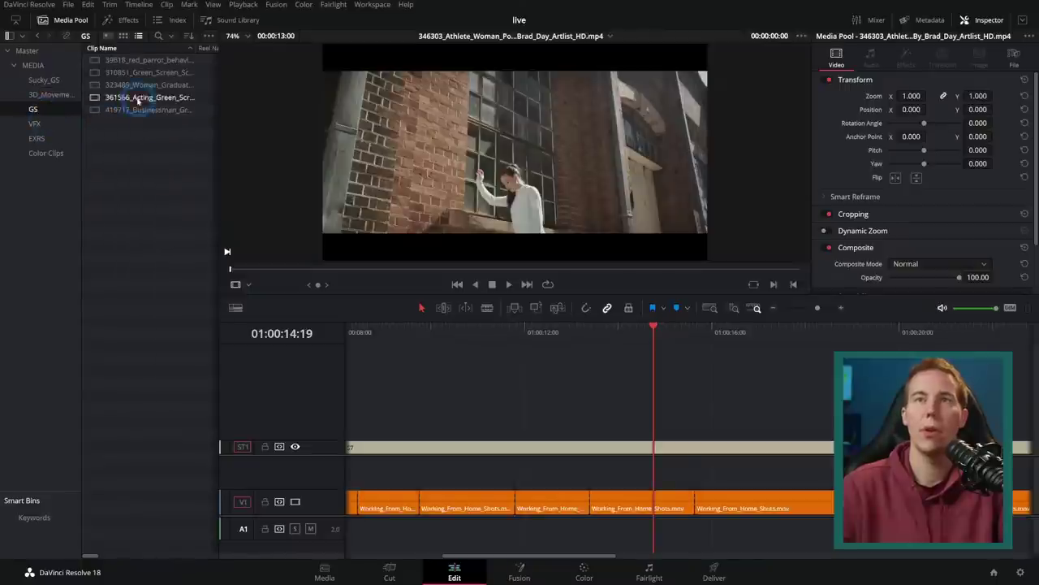
left_click(126, 73)
left_click(134, 84)
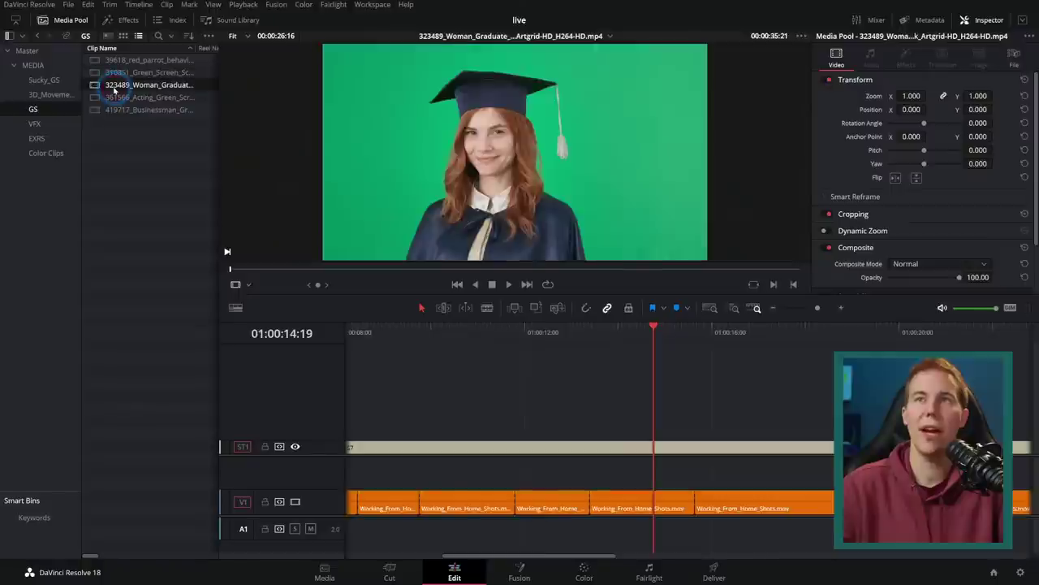
left_click(522, 168)
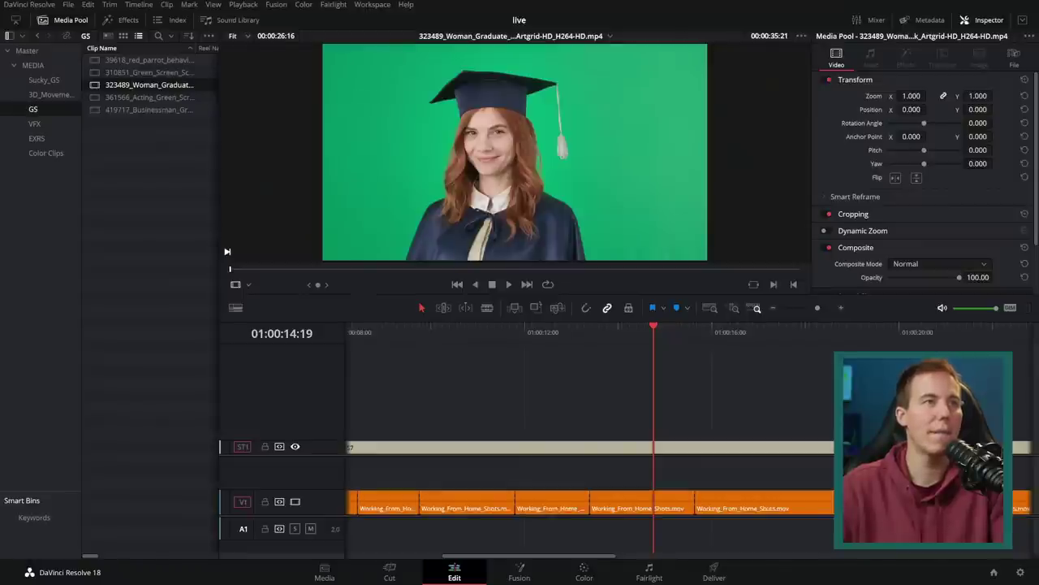
key("super+e")
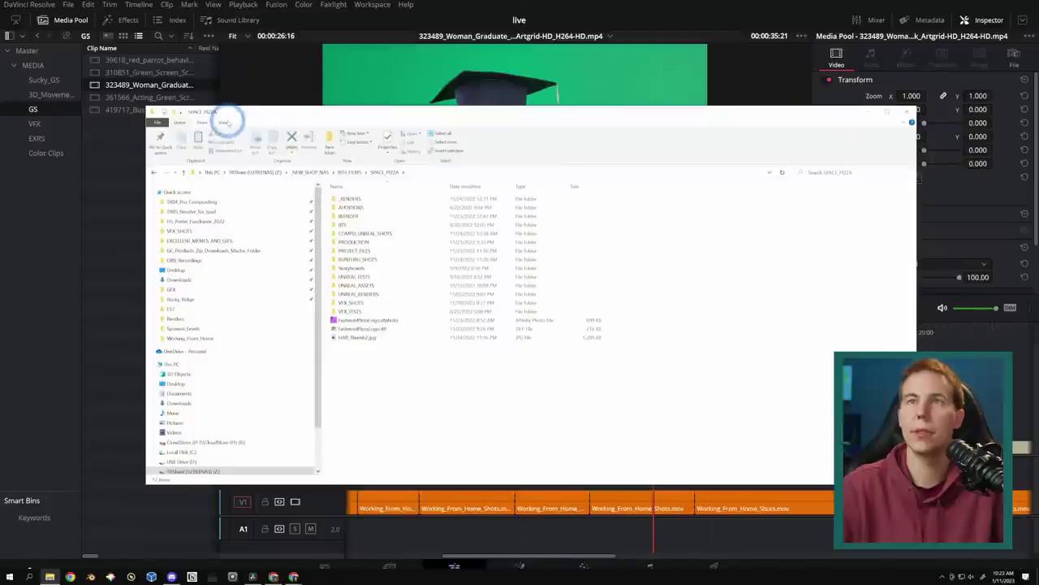
Show folders as extra-large icons, narrow the navigation pane, and move the window up-left
left_click(224, 122)
left_click(235, 134)
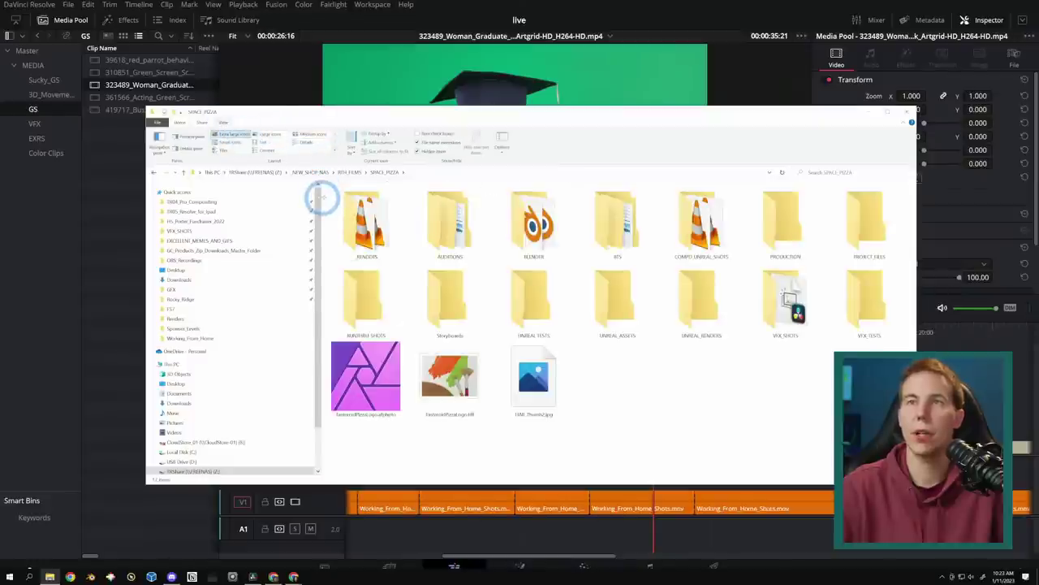
left_click_drag(319, 195, 163, 244)
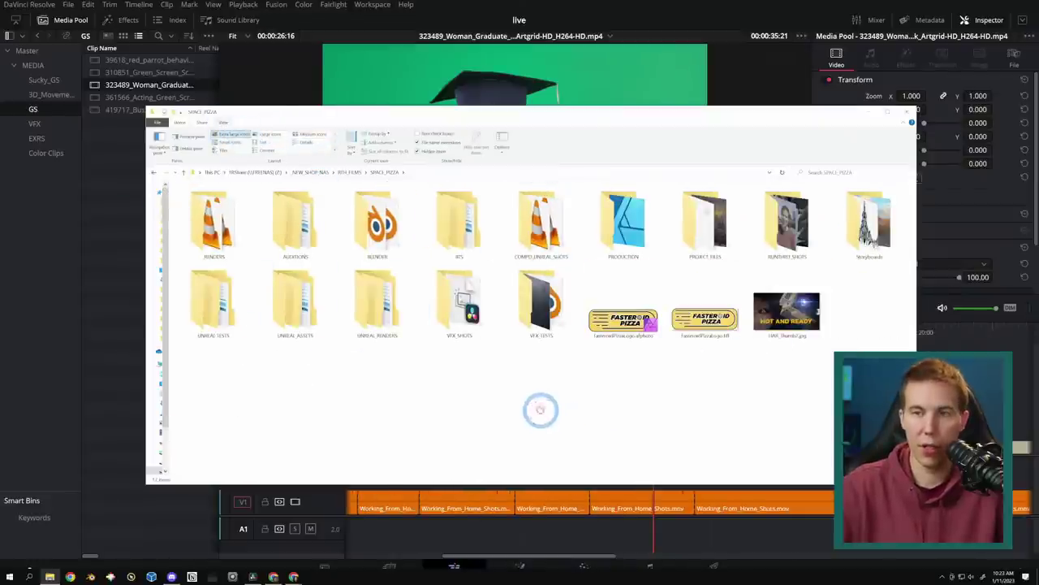
left_click_drag(640, 111, 596, 73)
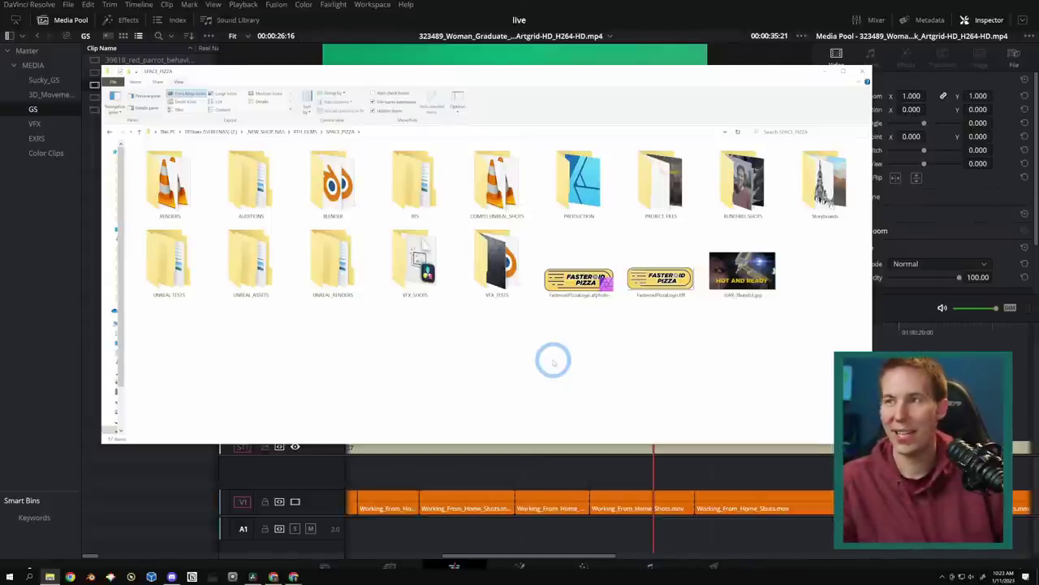
Select the BLENDER, BTS and PRODUCTION folders, then open PRODUCTION
left_click(309, 184)
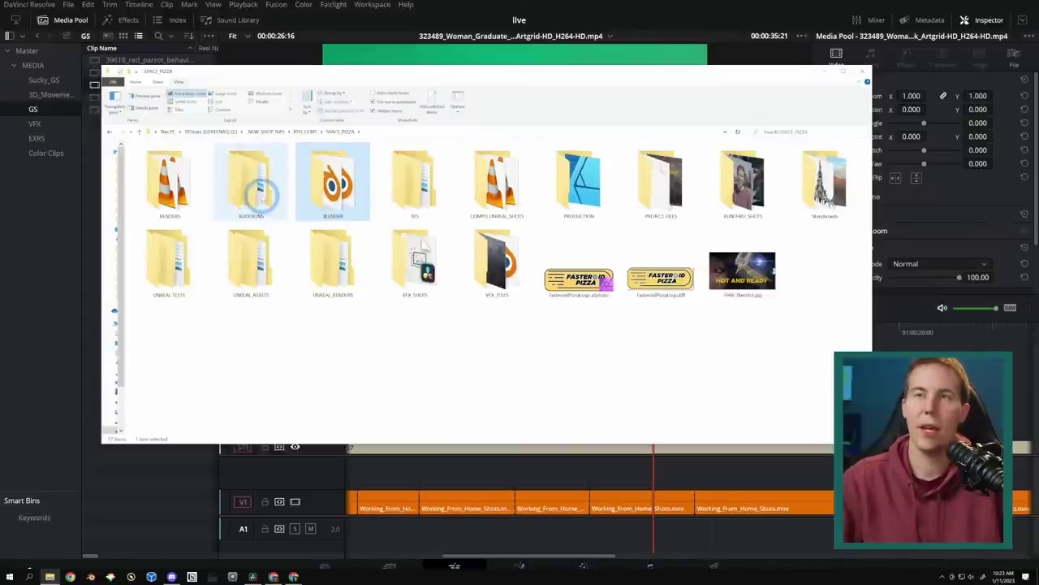
left_click(436, 199)
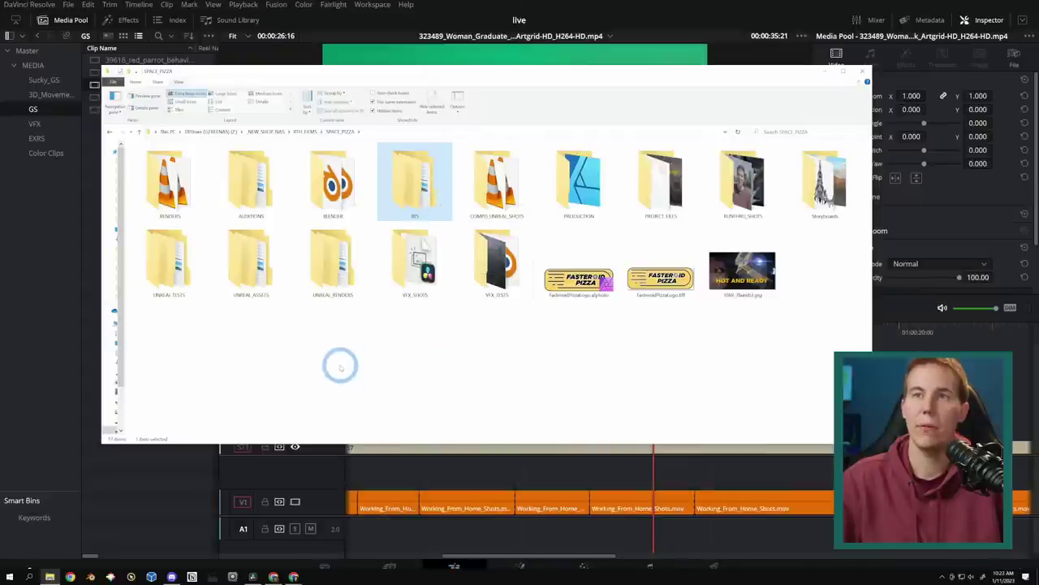
left_click(605, 159)
double_click(583, 183)
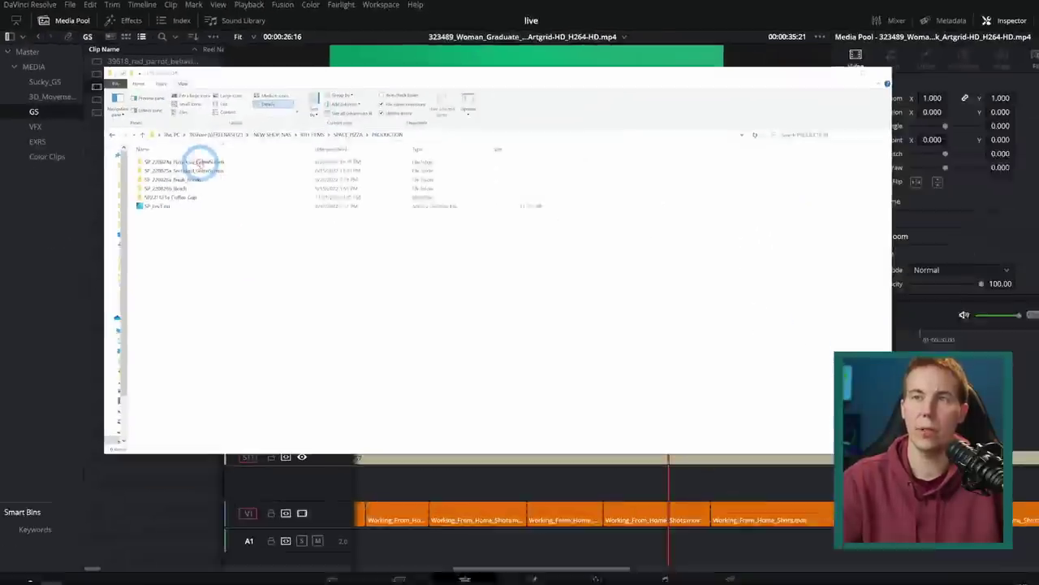
Open the SP_220824a_Pizza_Guy_GreenScreen shoot folder inside PRODUCTION
left_click(352, 298)
double_click(180, 157)
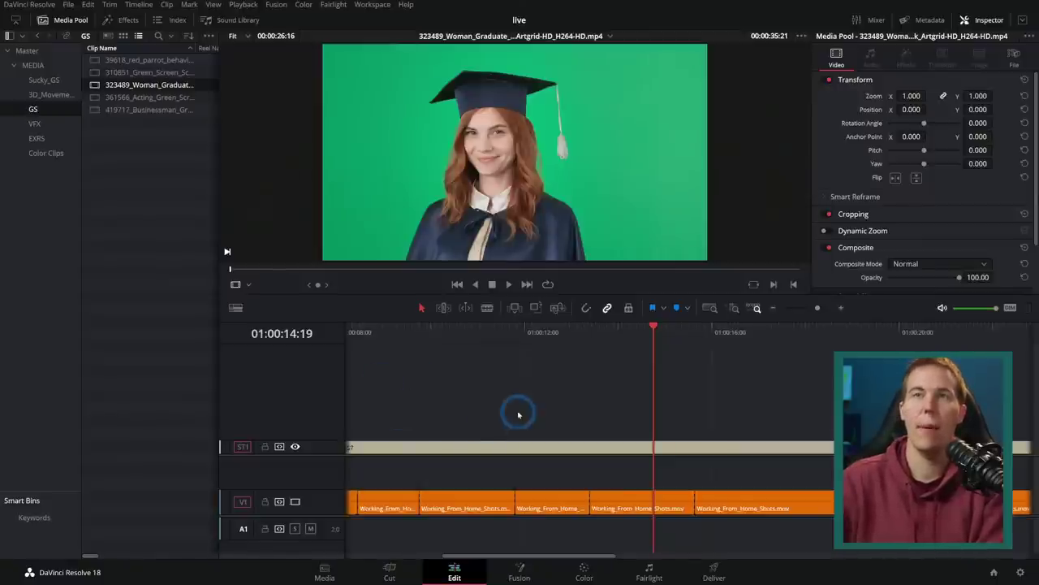
Browse the VFX, 3D_Movements and Sucky_GS bins, then switch to the Fusion page
left_click(34, 124)
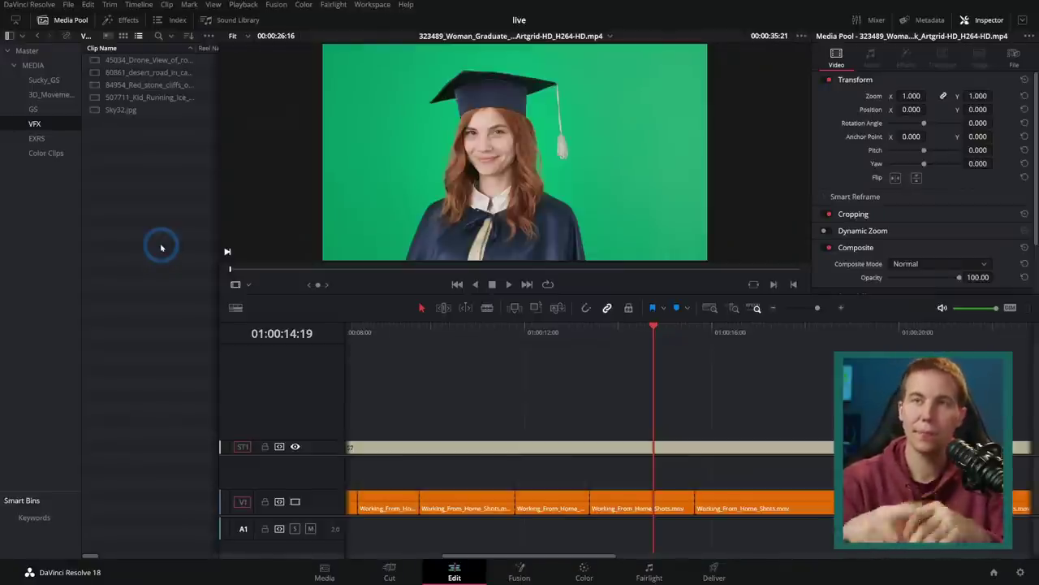
left_click(49, 95)
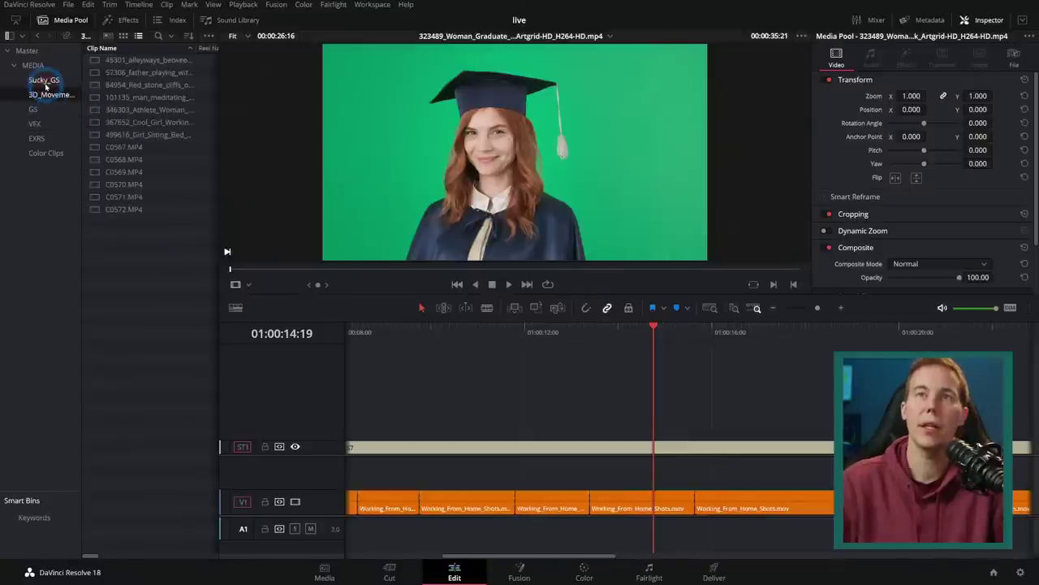
left_click(46, 81)
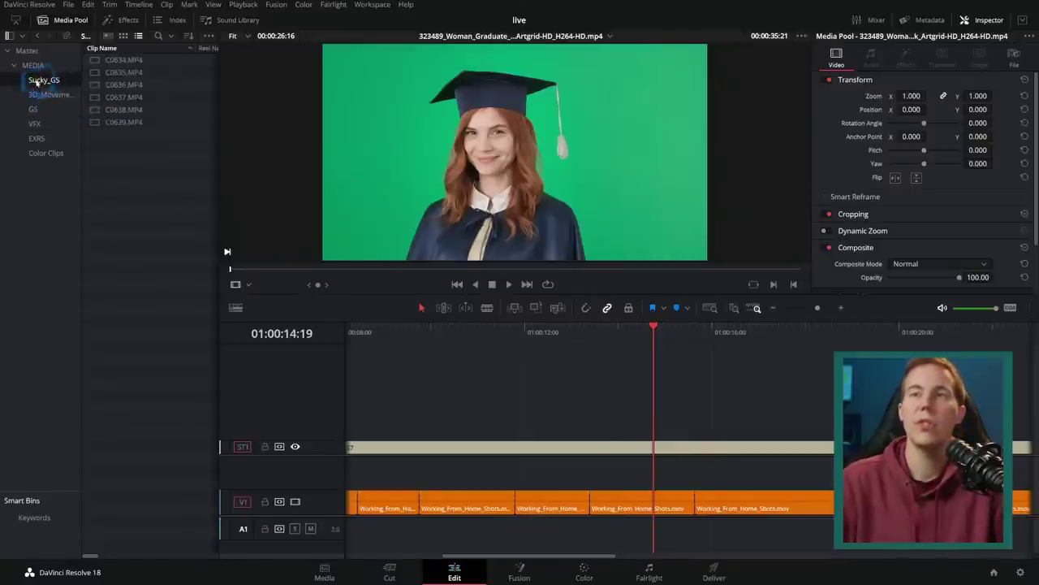
left_click(587, 441)
left_click(534, 568)
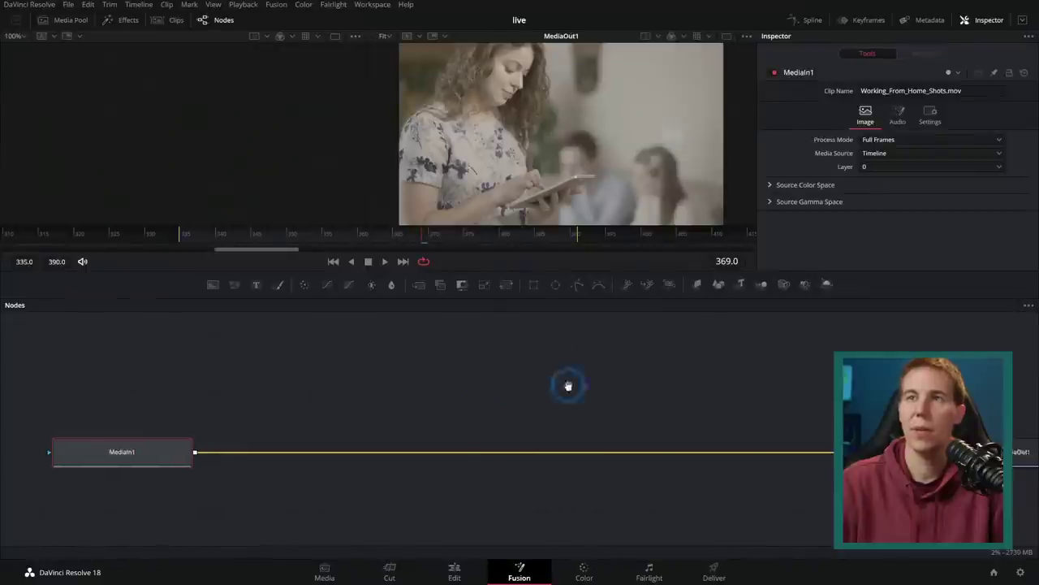
Pan the Fusion node graph to bring MediaOut1 into view, then deselect it
left_click_drag(564, 382, 486, 385)
left_click_drag(942, 453, 674, 455)
left_click(472, 388)
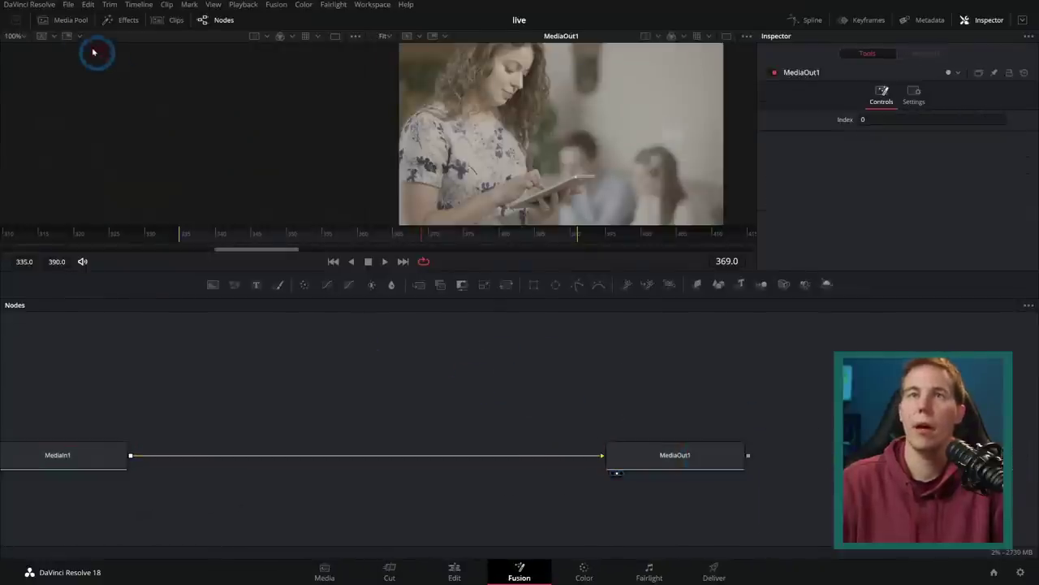
Show the Media Pool, browse the EXRS and 3D_Movements bins, then return to Edit
left_click(71, 20)
left_click(38, 138)
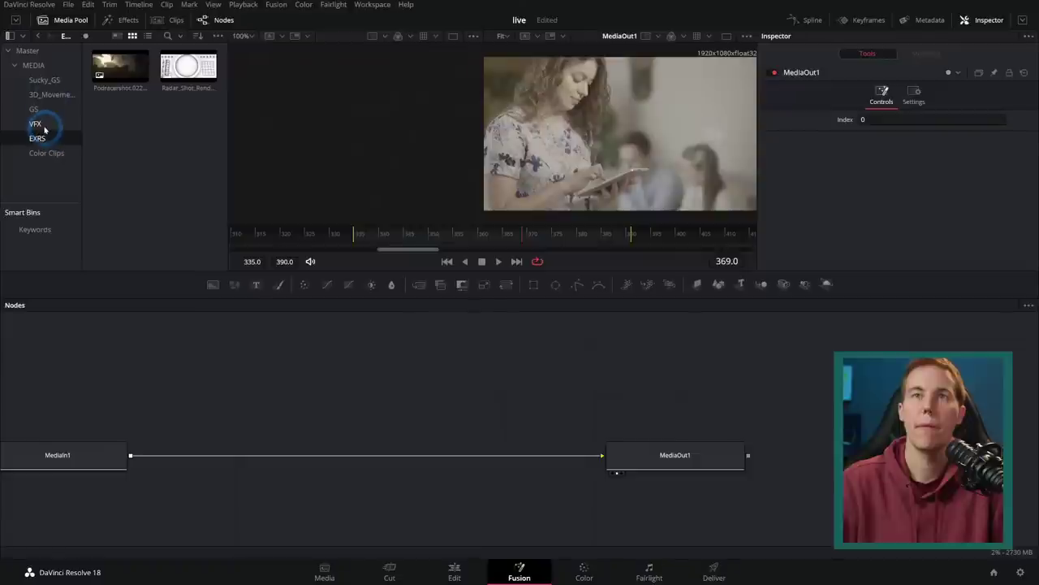
left_click(51, 95)
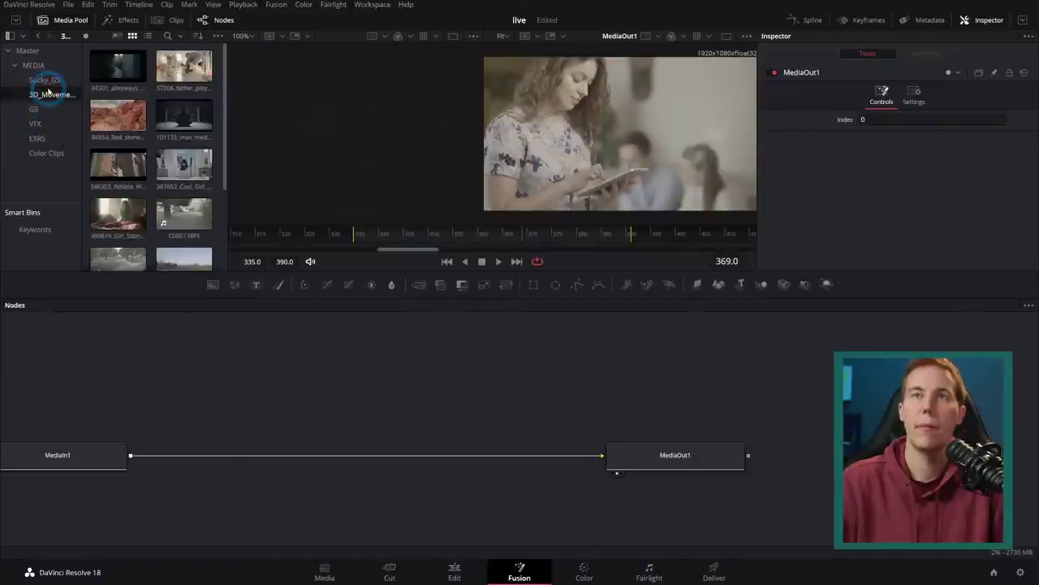
scroll(118, 147, "down", 2)
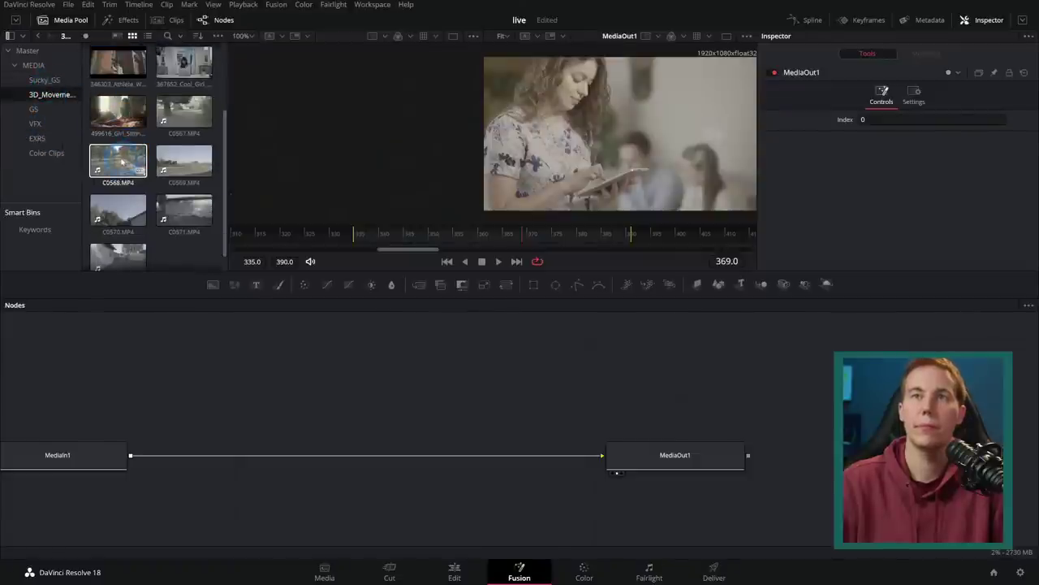
scroll(122, 162, "down", 1)
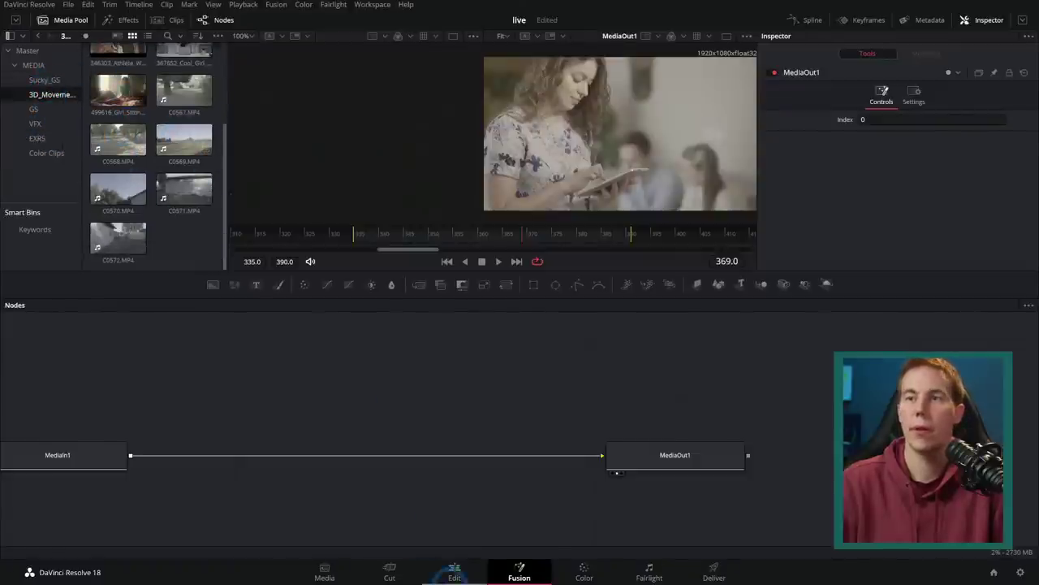
left_click(454, 572)
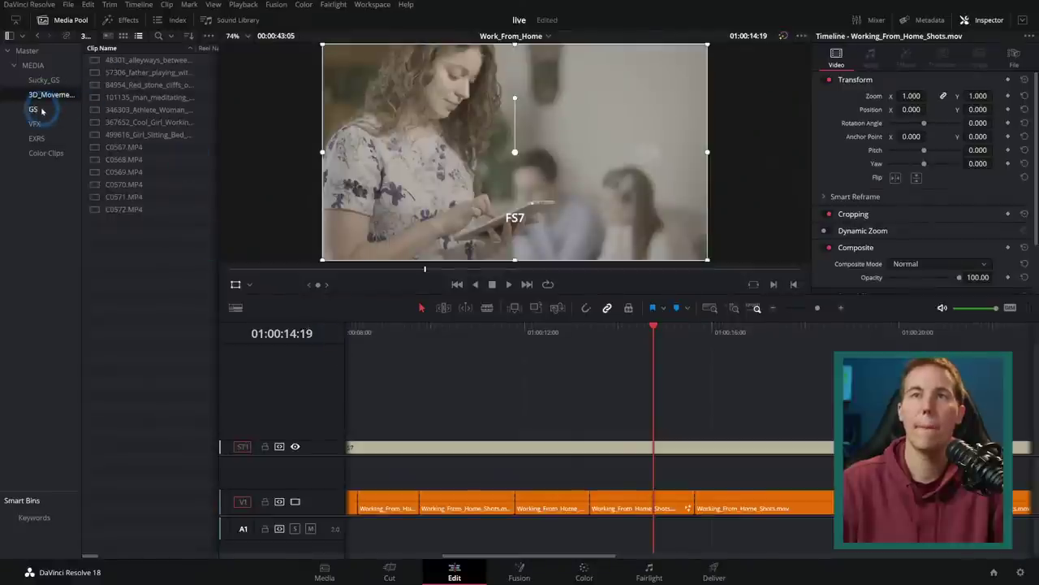
Preview the 3D_Movements clips C0567 through C0572.MP4 in the source viewer
left_click(106, 172)
double_click(97, 185)
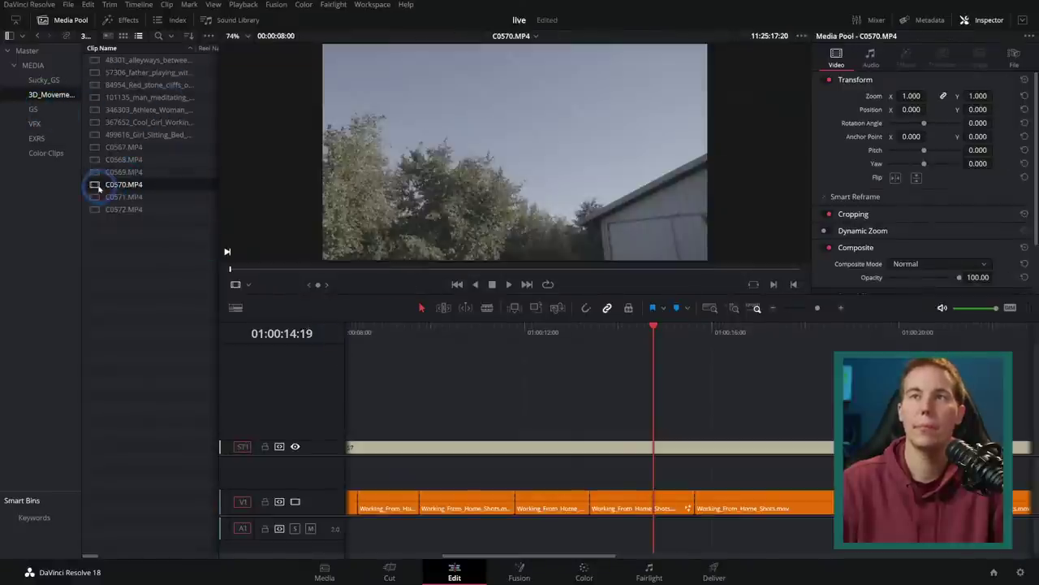
double_click(110, 197)
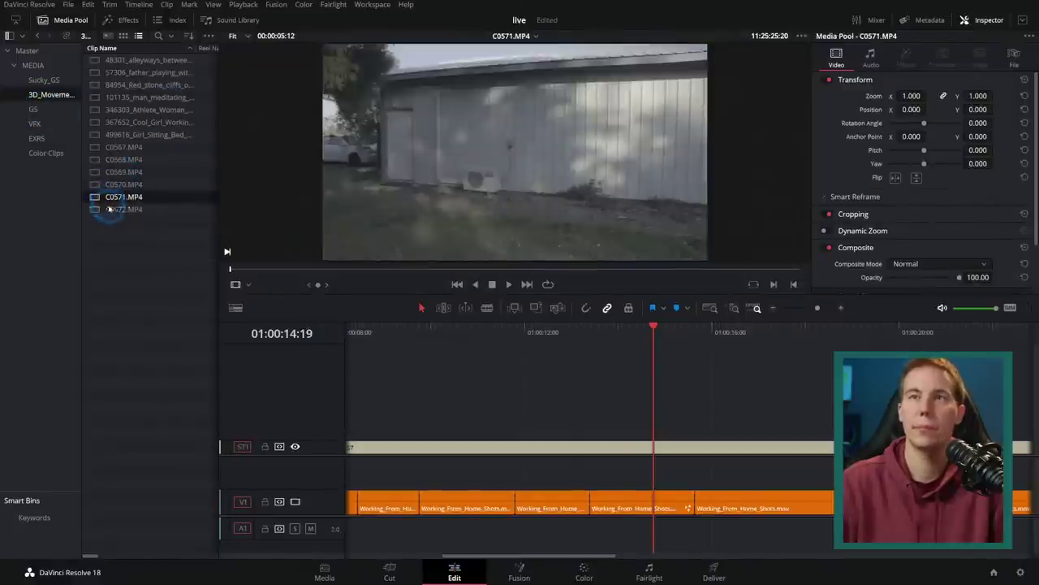
double_click(109, 208)
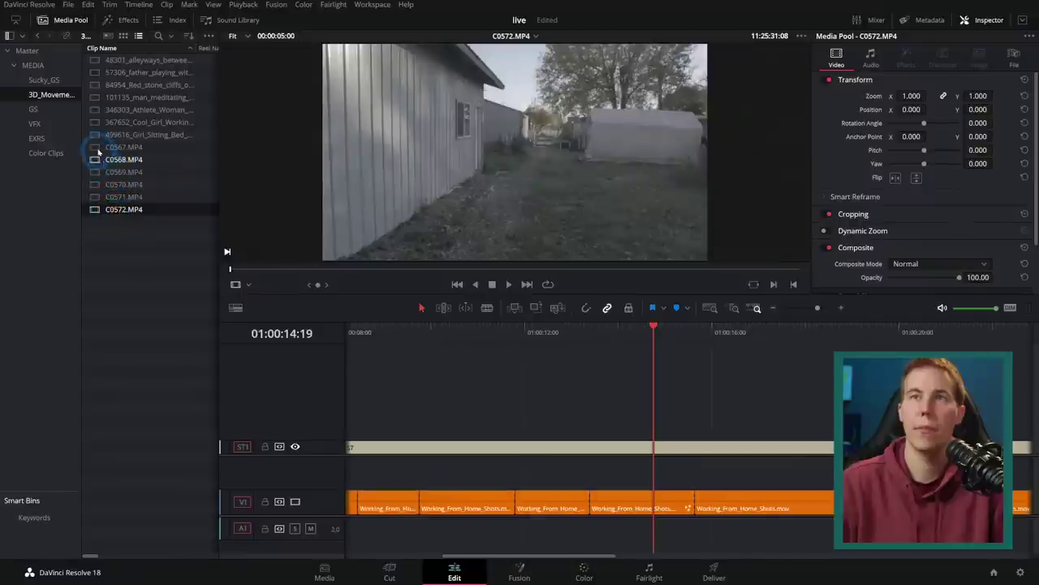
double_click(97, 148)
double_click(98, 159)
left_click(96, 172)
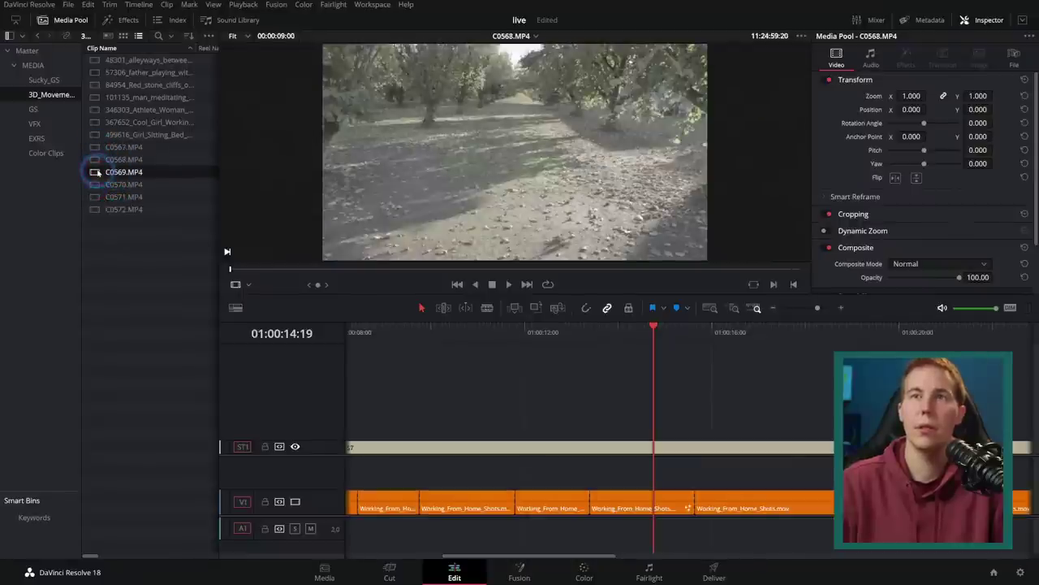
left_click(693, 343)
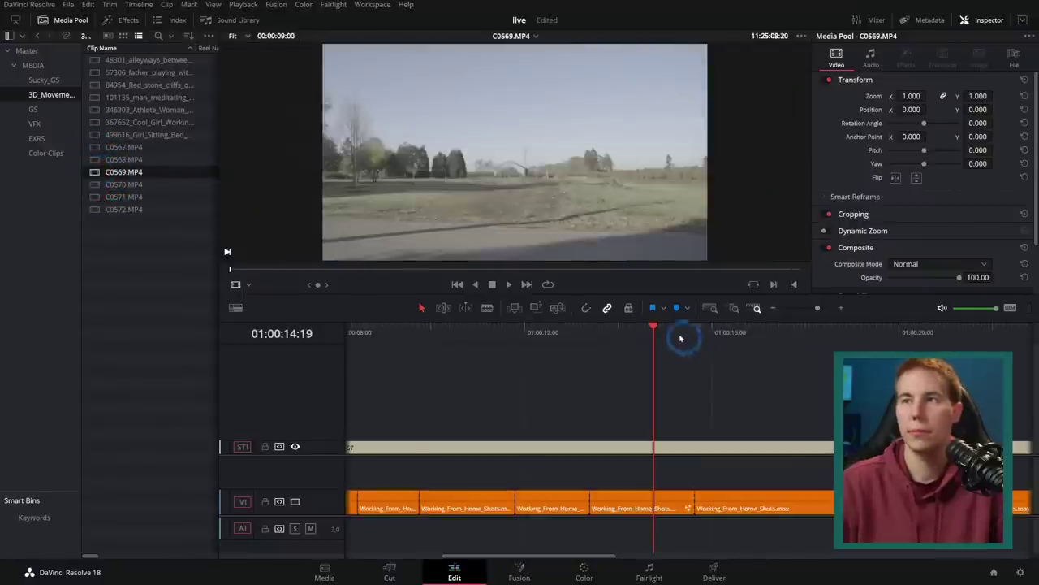
Append C0569.MP4 to the end of the Work_From_Home timeline and park the playhead on it
left_click(664, 331)
key("ctrl+minus")
left_click_drag(95, 172, 1007, 363)
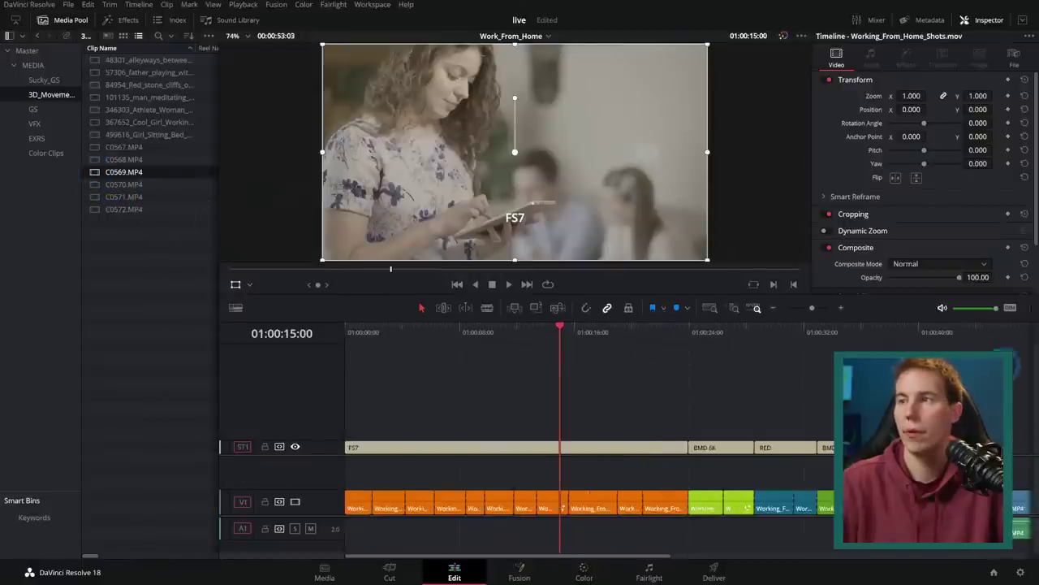
left_click(1004, 361)
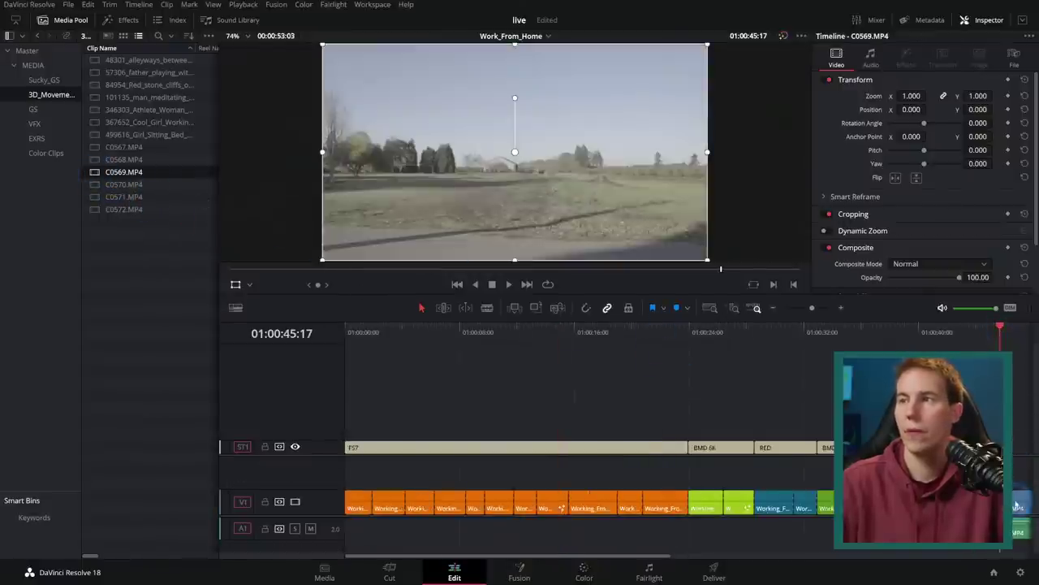
Open the appended C0569.MP4 clip on the Fusion page and select its MediaOut1 node
left_click(524, 571)
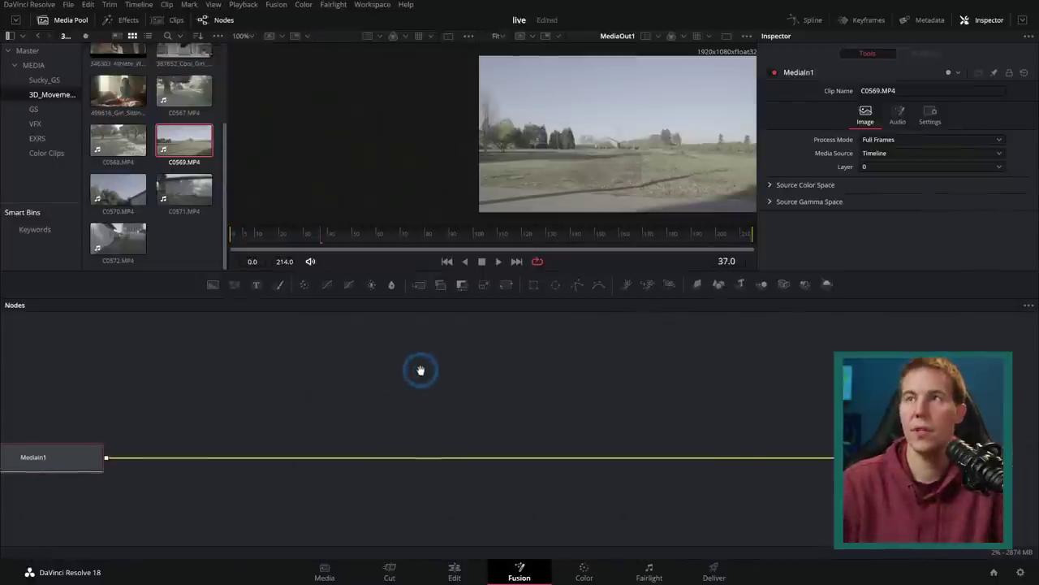
left_click(476, 469)
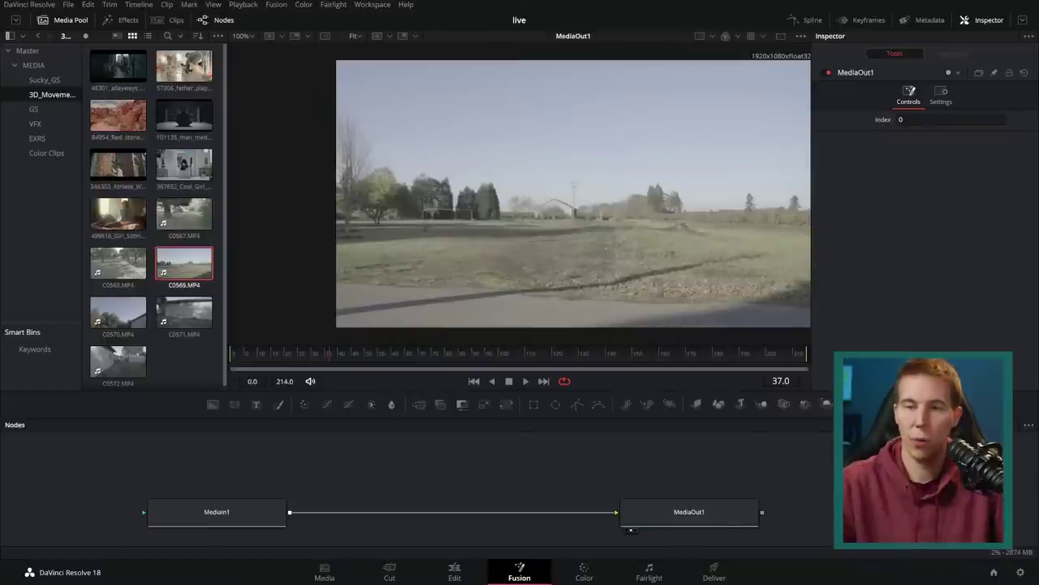
Back on the Edit page, make the Video 1 track taller so thumbnails show
left_click(452, 569)
left_click(545, 331)
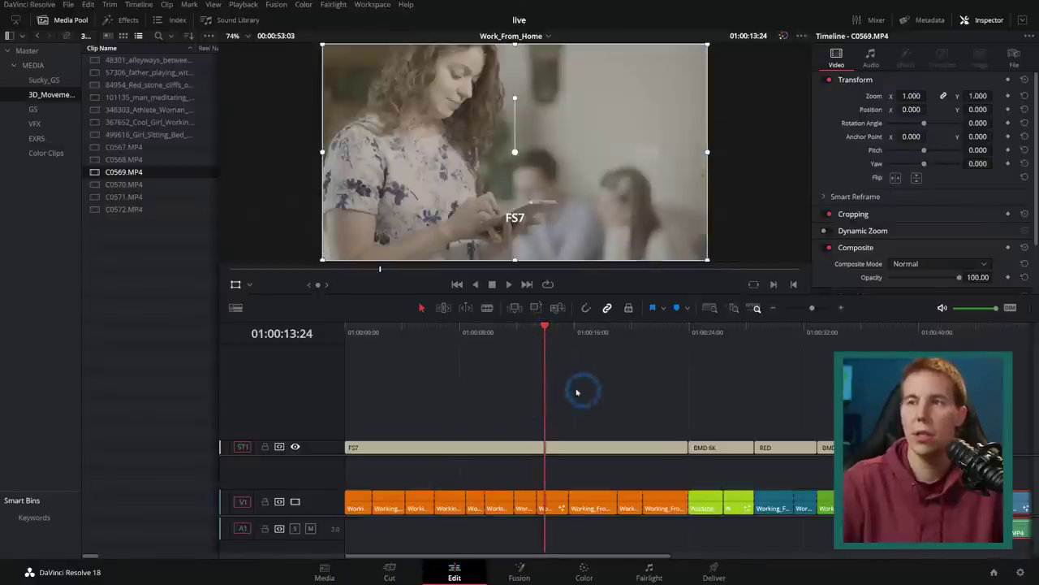
left_click_drag(331, 455, 327, 397)
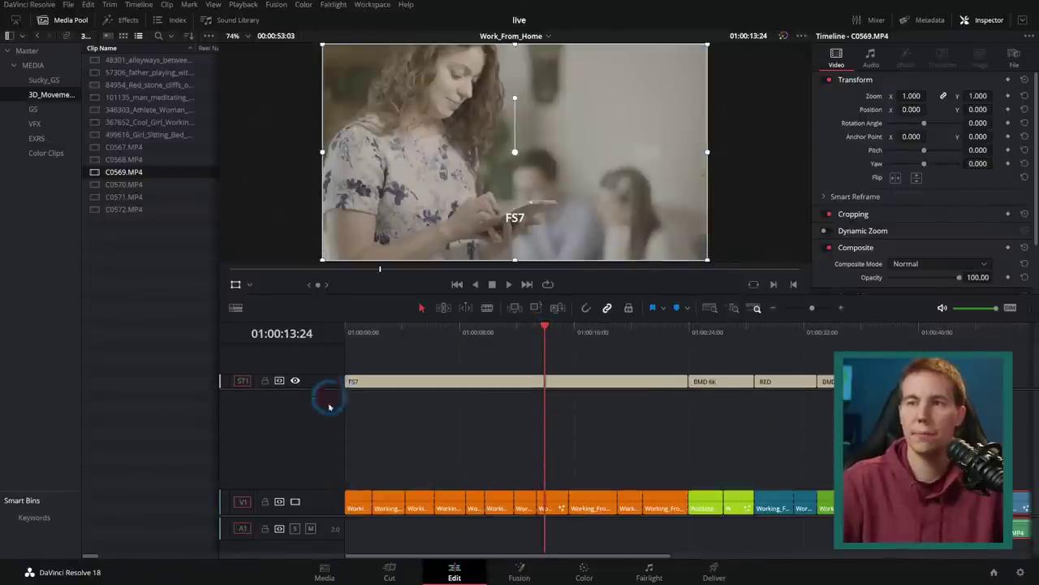
left_click_drag(323, 516, 325, 464)
scroll(557, 423, "up", 5)
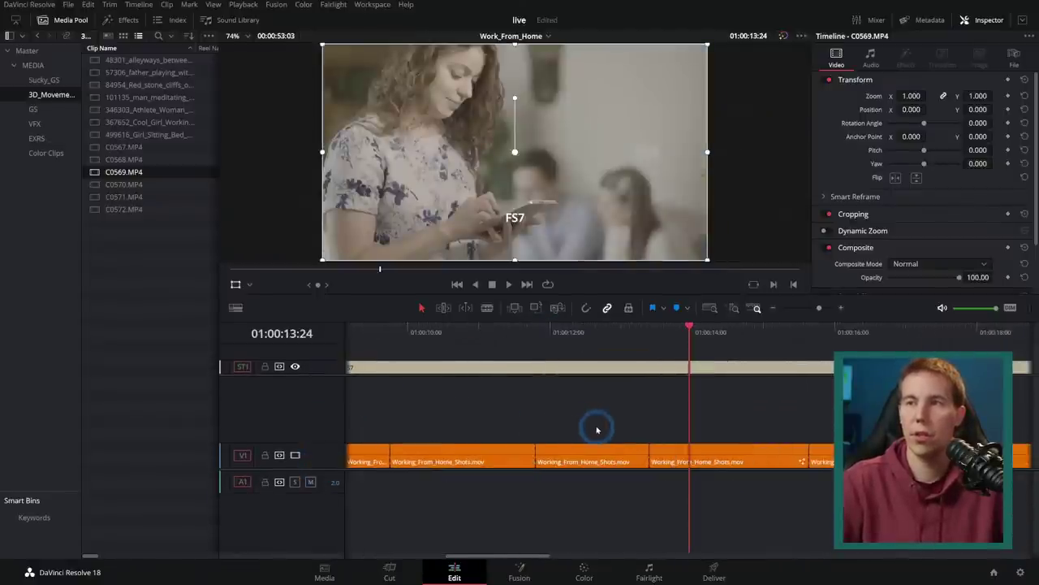
left_click_drag(336, 442, 333, 417)
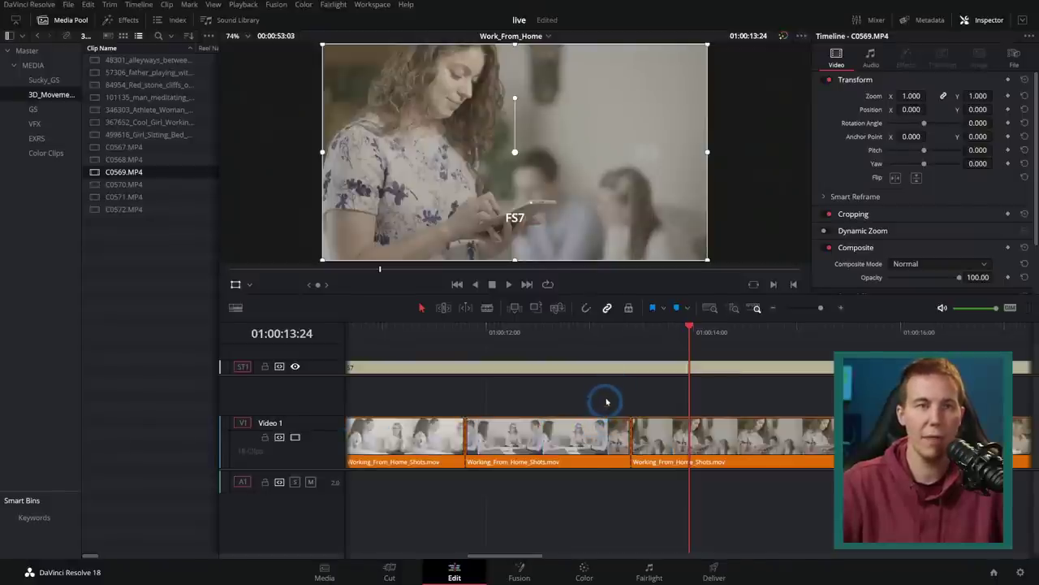
Park the playhead at 01:00:12:20, zoom the timeline, and select the middle V1 clip
left_click(627, 329)
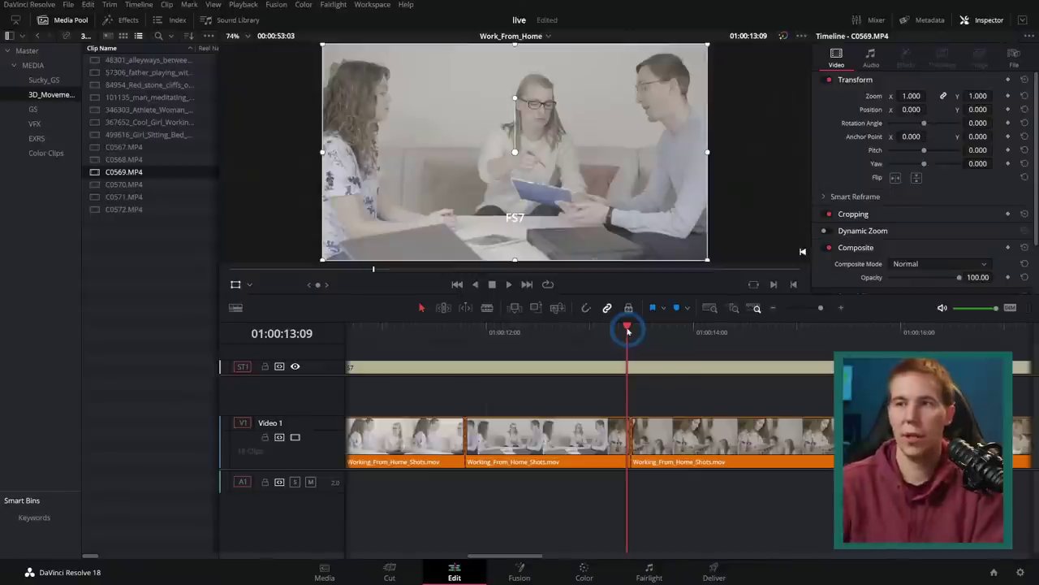
left_click(568, 329)
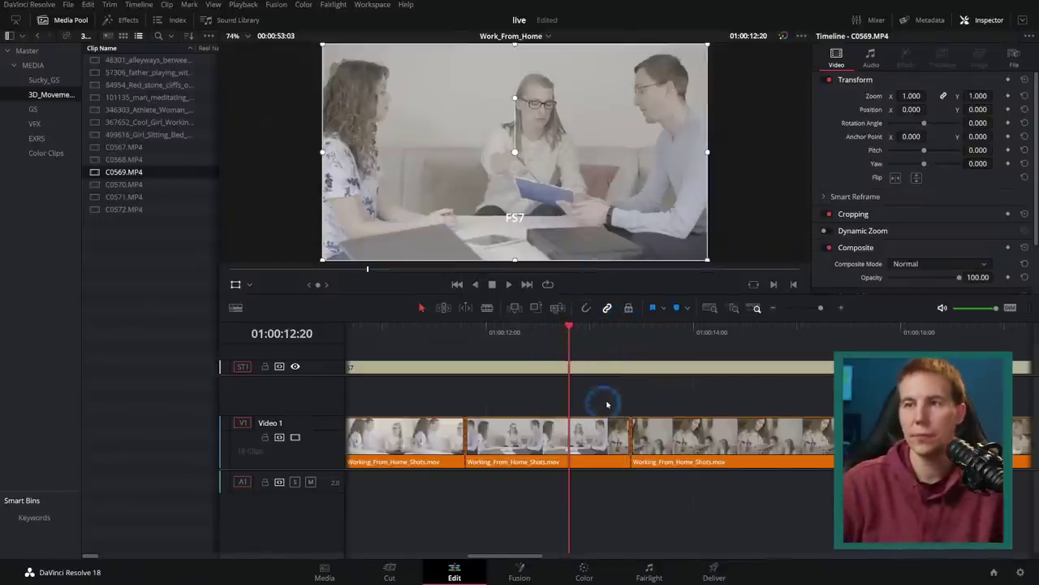
scroll(540, 439, "up", 3)
scroll(622, 487, "down", 2)
left_click(476, 448)
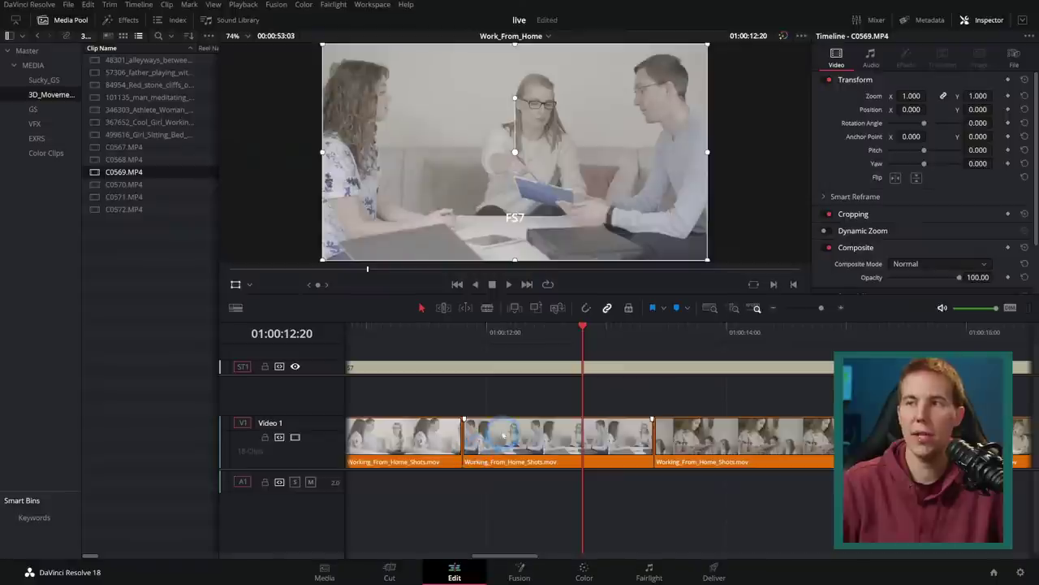
scroll(434, 487, "left", 5)
scroll(784, 492, "down", 6)
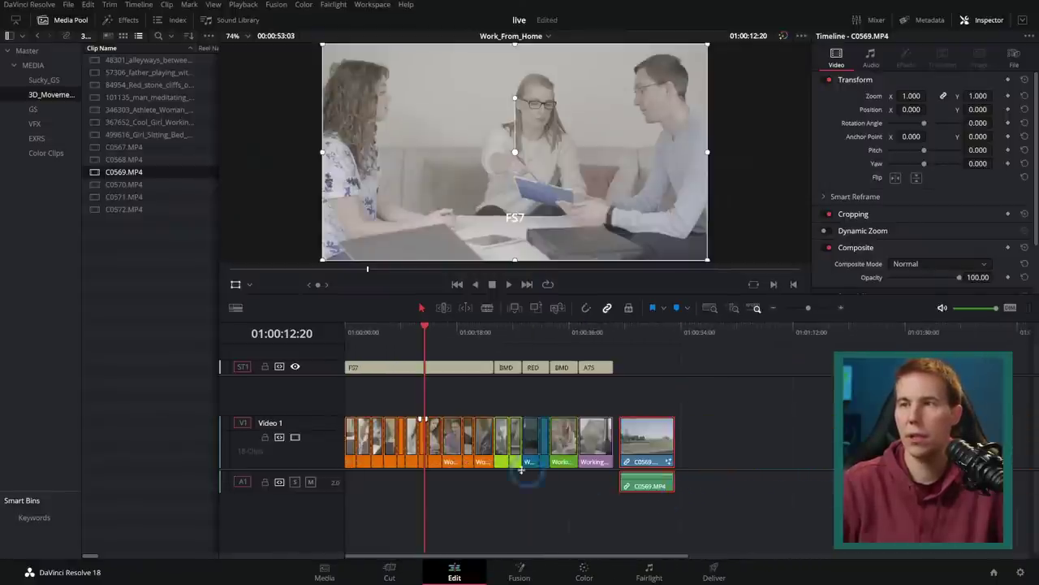
Give the middle Working_From_Home_Shots.mov clip a Teal clip colour
scroll(521, 469, "up", 5)
left_click(642, 438)
right_click(641, 432)
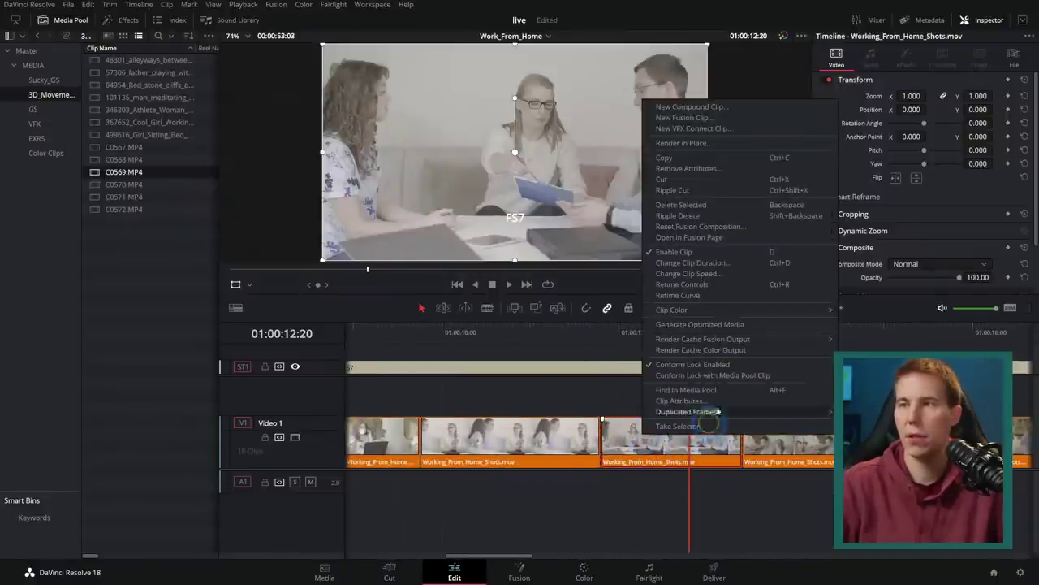
mouse_move(755, 309)
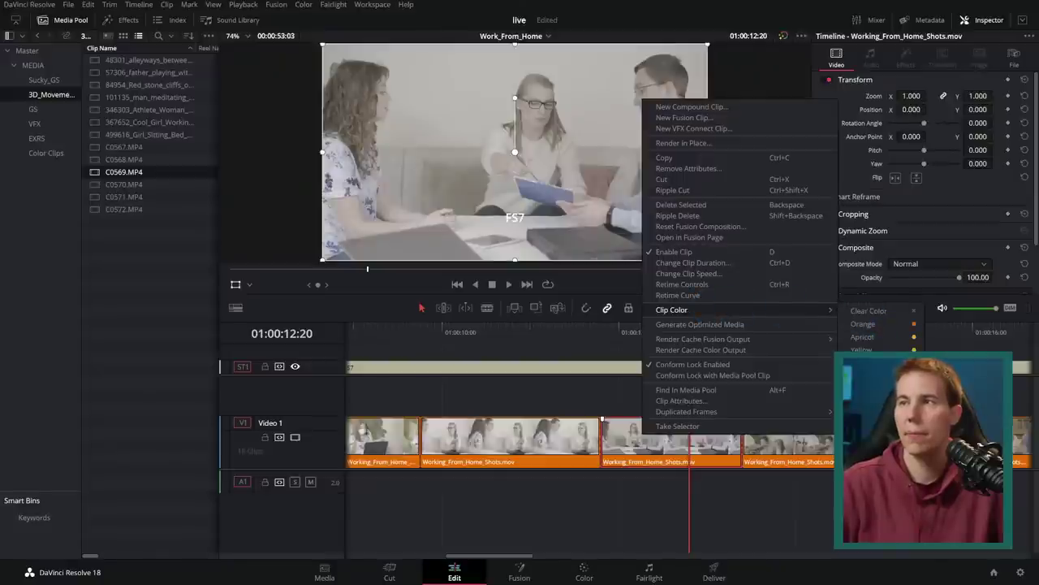
left_click(865, 402)
Hide the Media Pool to widen the viewer and timeline
scroll(731, 454, "up", 2)
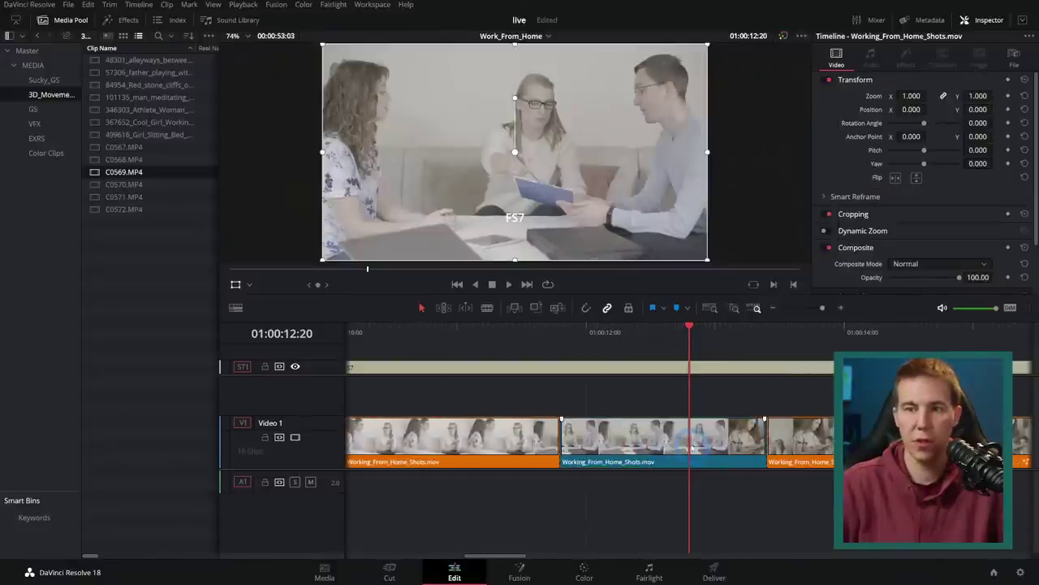
scroll(650, 480, "right", 3)
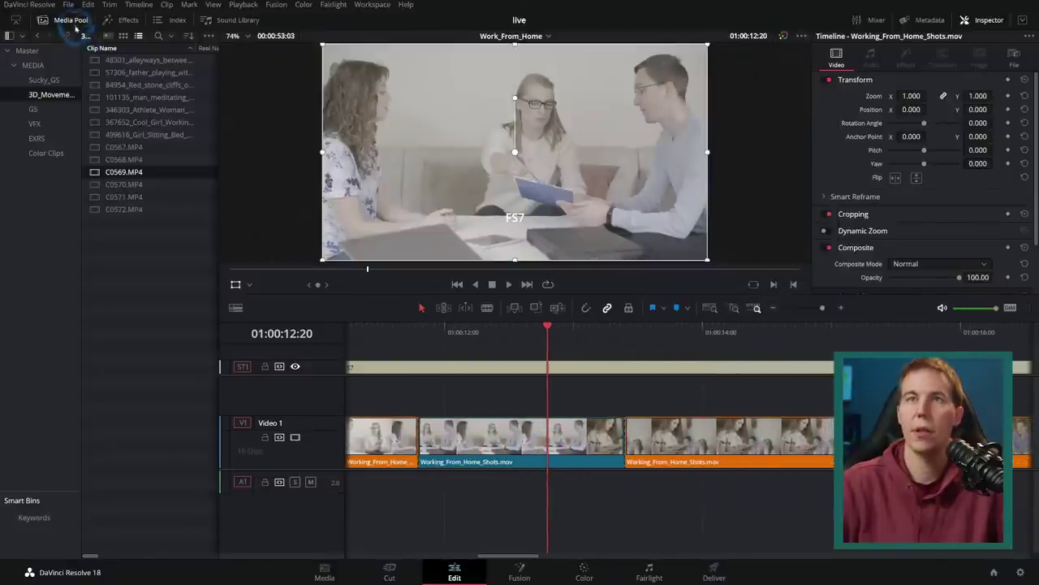
left_click(70, 19)
scroll(336, 476, "left", 3)
scroll(459, 499, "right", 1)
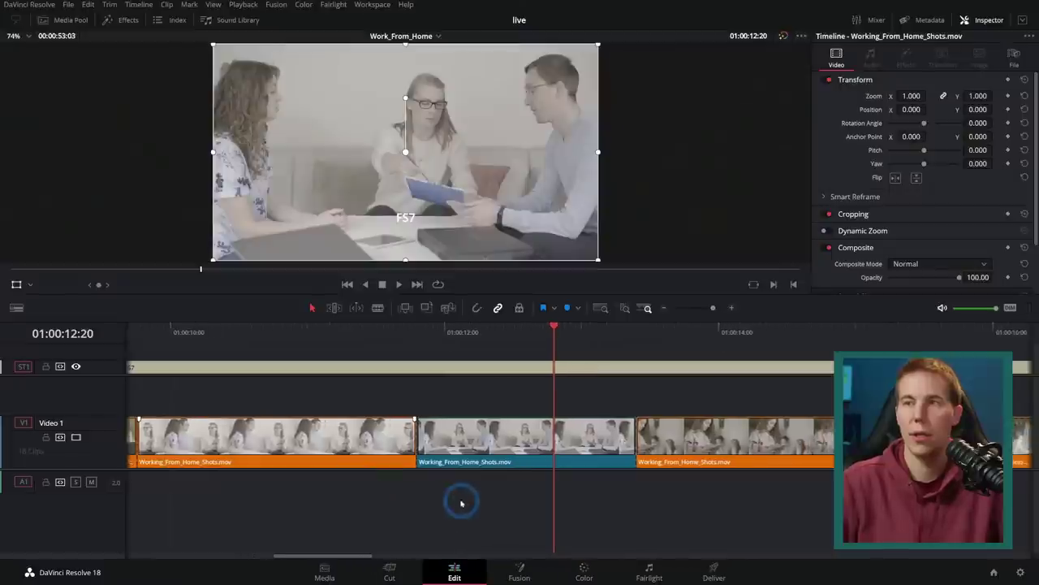
left_click_drag(529, 346, 462, 382)
left_click(428, 458)
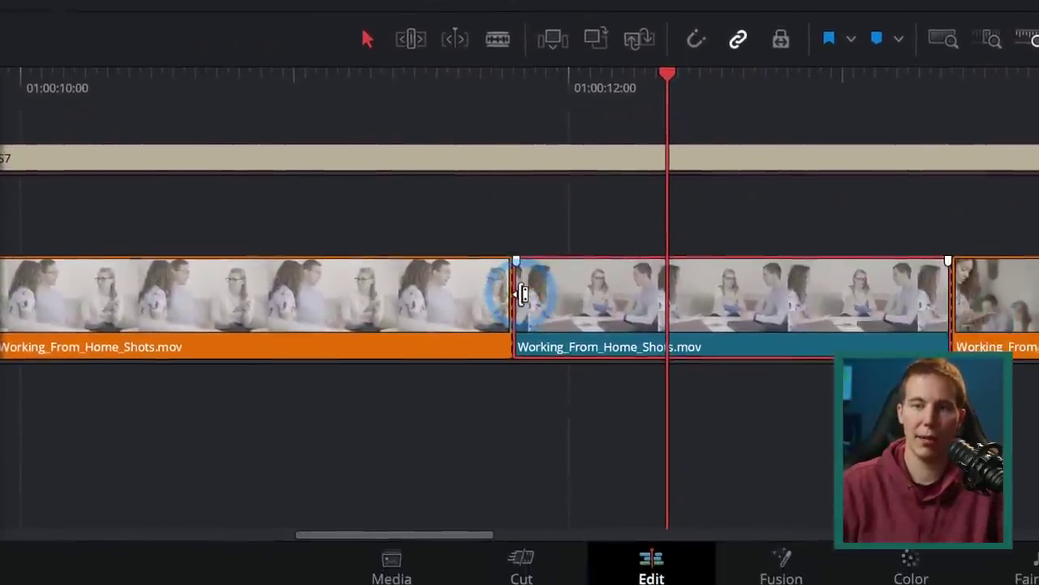
mouse_move(523, 294)
left_mouse_down()
mouse_move(641, 300)
mouse_move(418, 292)
mouse_move(520, 294)
left_mouse_up()
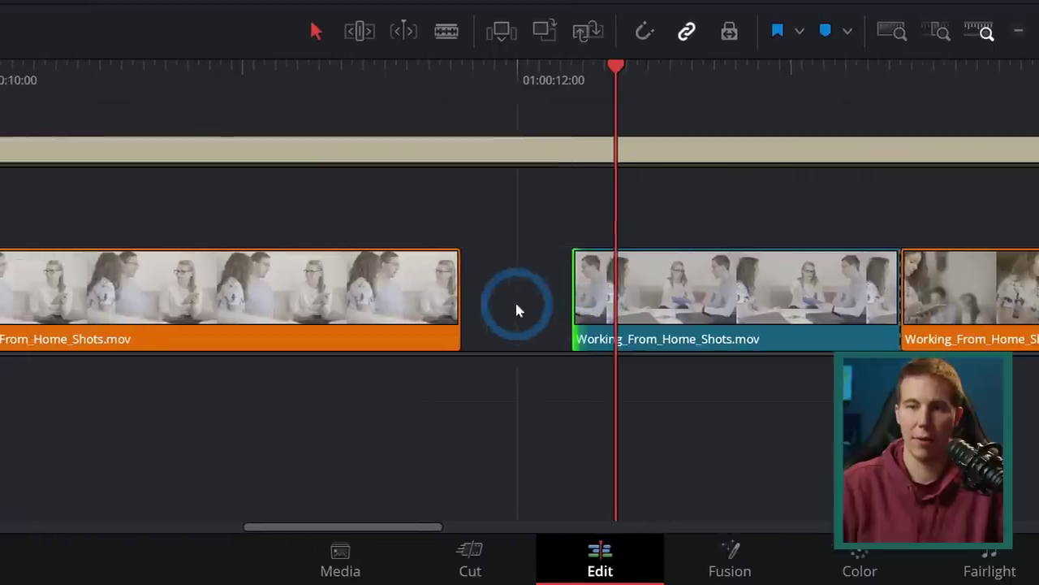
left_click(516, 311)
key("Delete")
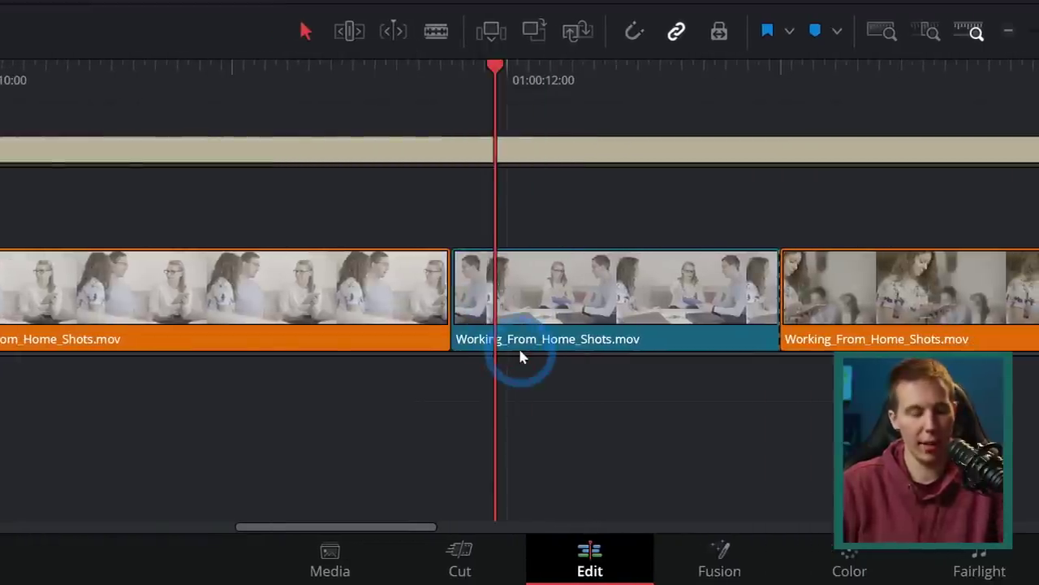
key("ctrl+z")
key("ctrl+z")
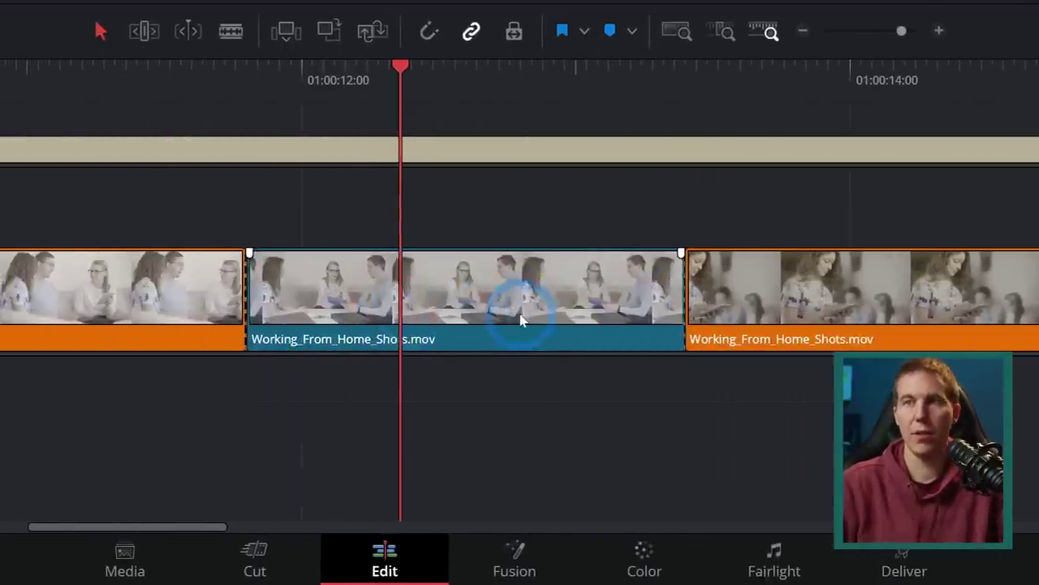
left_click_drag(681, 297, 638, 299)
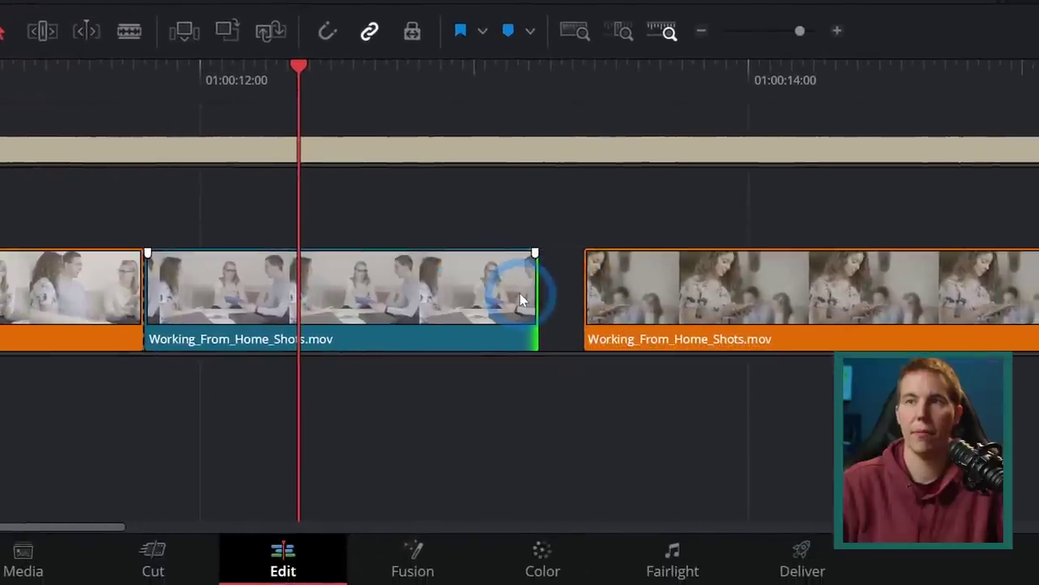
key("ctrl+z")
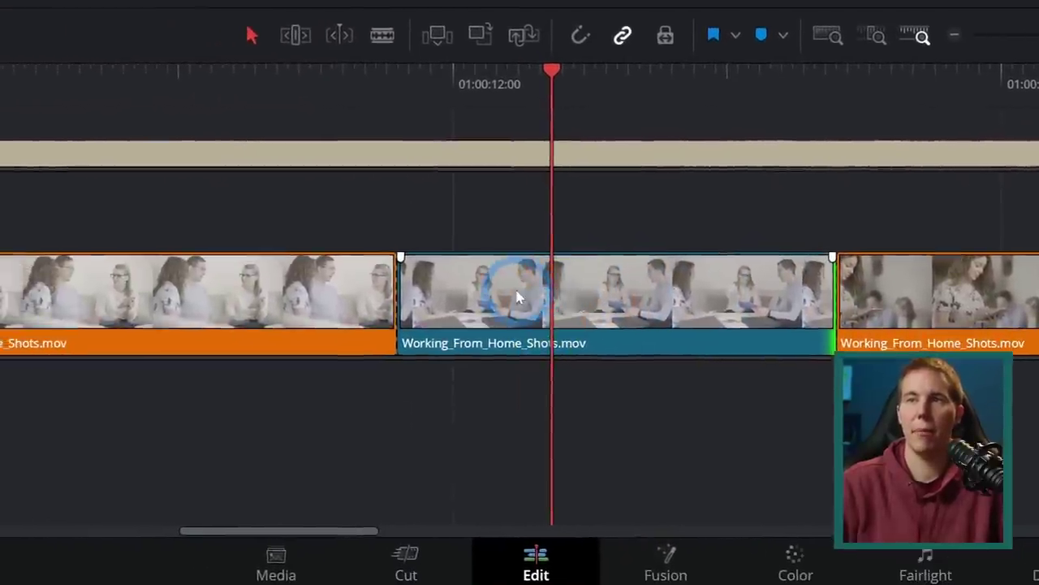
left_click_drag(517, 298, 523, 345)
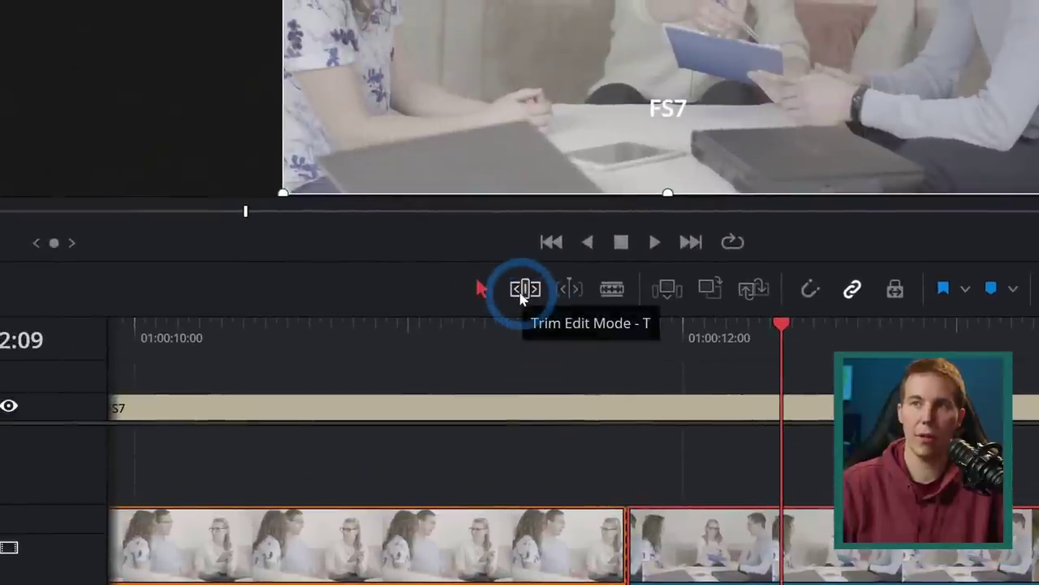
In Trim Edit Mode, roll the teal clip's cuts and ripple-trim the first and third clips' tails
left_click(524, 290)
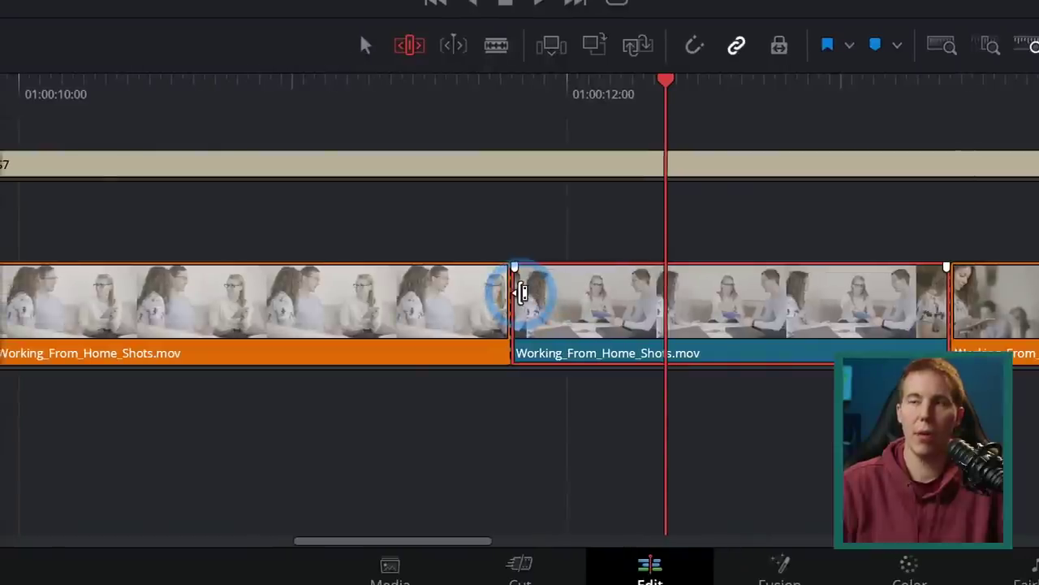
left_click(524, 294)
left_click_drag(524, 294, 331, 301)
left_click(644, 287)
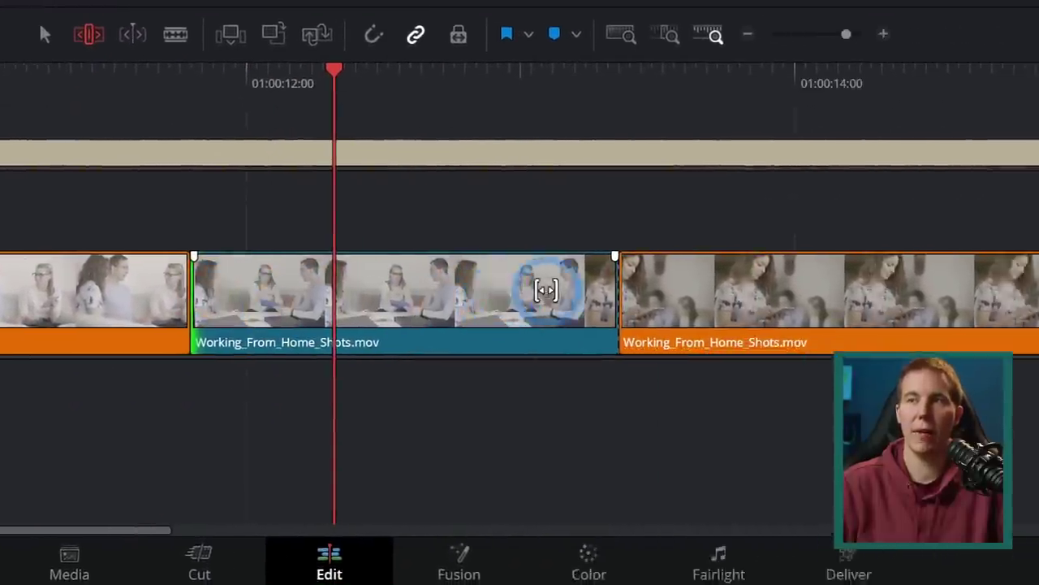
left_click_drag(520, 294, 423, 295)
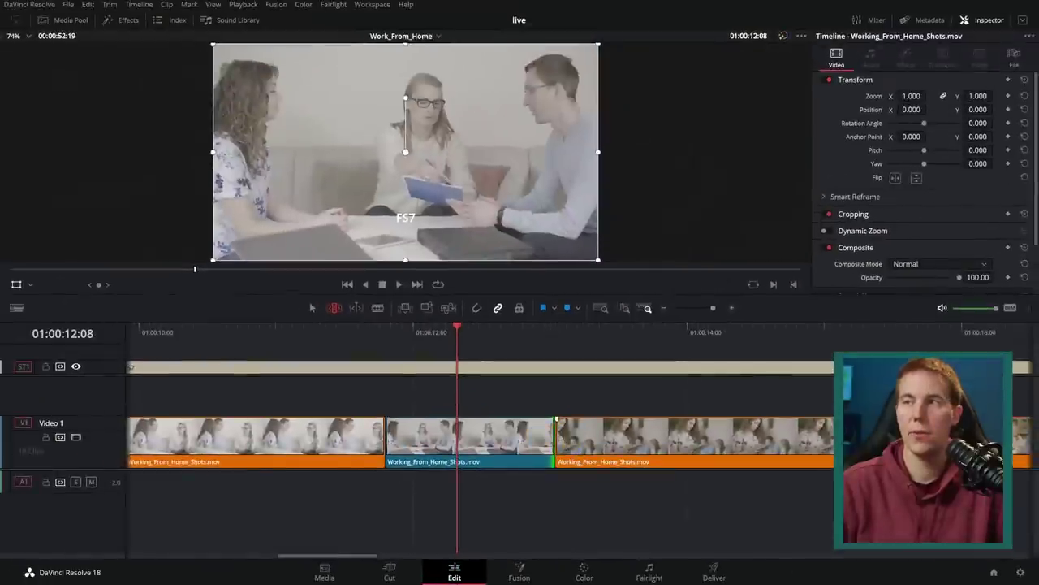
left_click_drag(865, 443, 748, 442)
left_click_drag(377, 440, 329, 441)
Slip the teal clip's content a few frames without moving its edit points
left_click(388, 445)
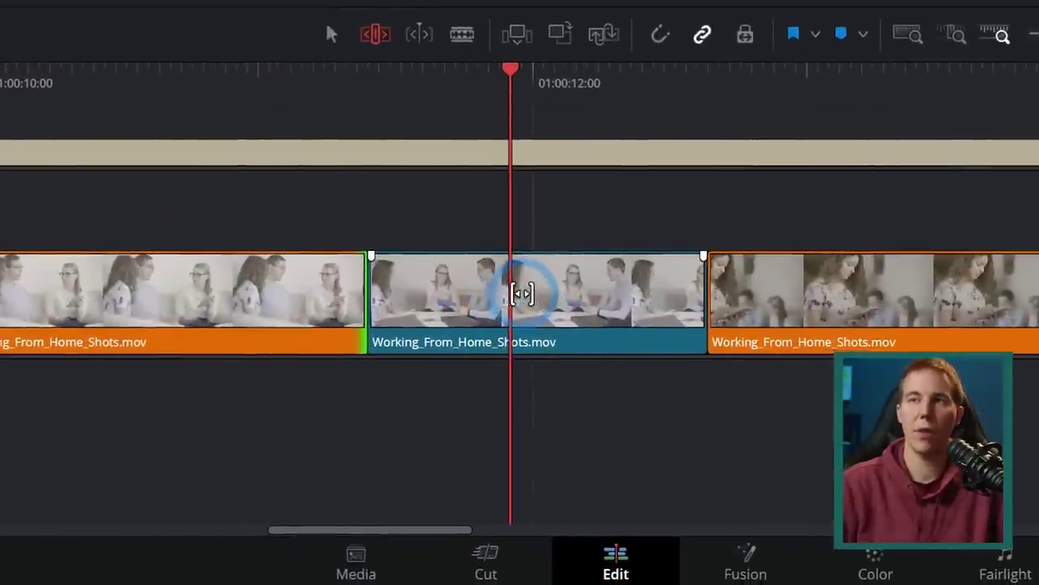
left_click_drag(564, 290, 712, 292)
left_click_drag(525, 292, 351, 291)
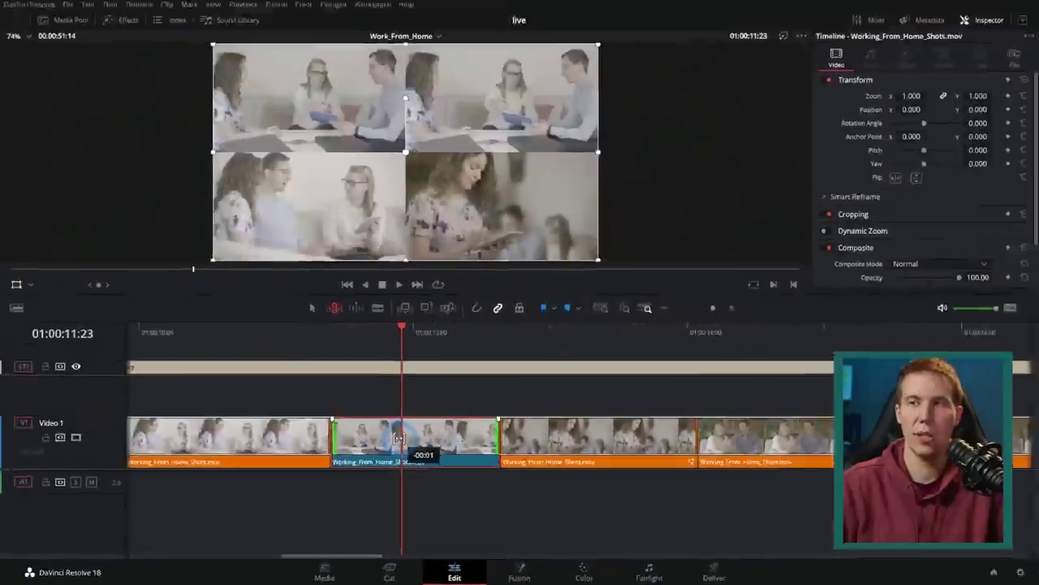
mouse_move(397, 438)
left_mouse_down()
mouse_move(378, 439)
mouse_move(473, 439)
mouse_move(406, 439)
left_mouse_up()
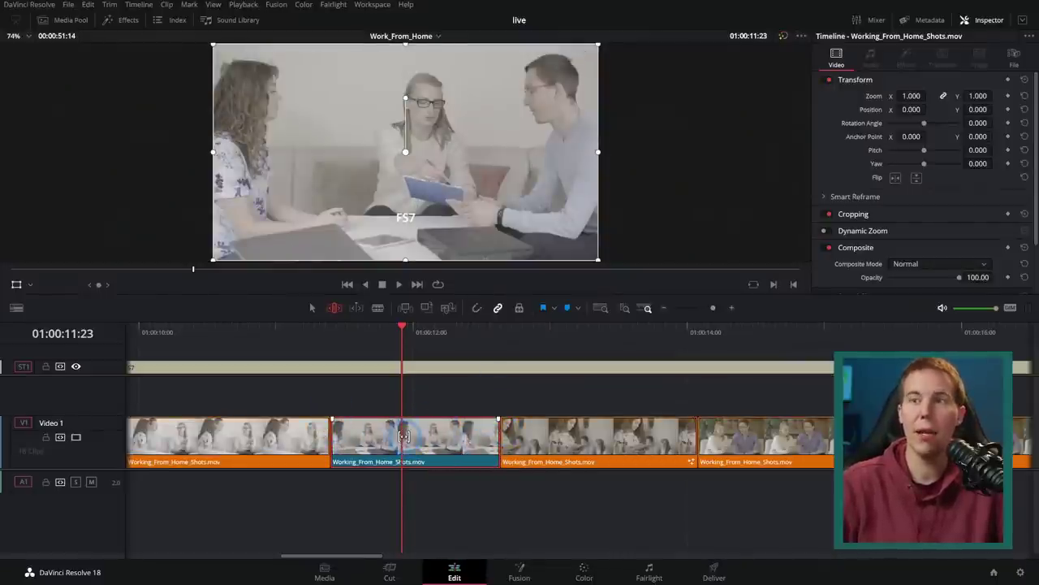
mouse_move(402, 439)
left_mouse_down()
mouse_move(492, 439)
mouse_move(402, 430)
left_mouse_up()
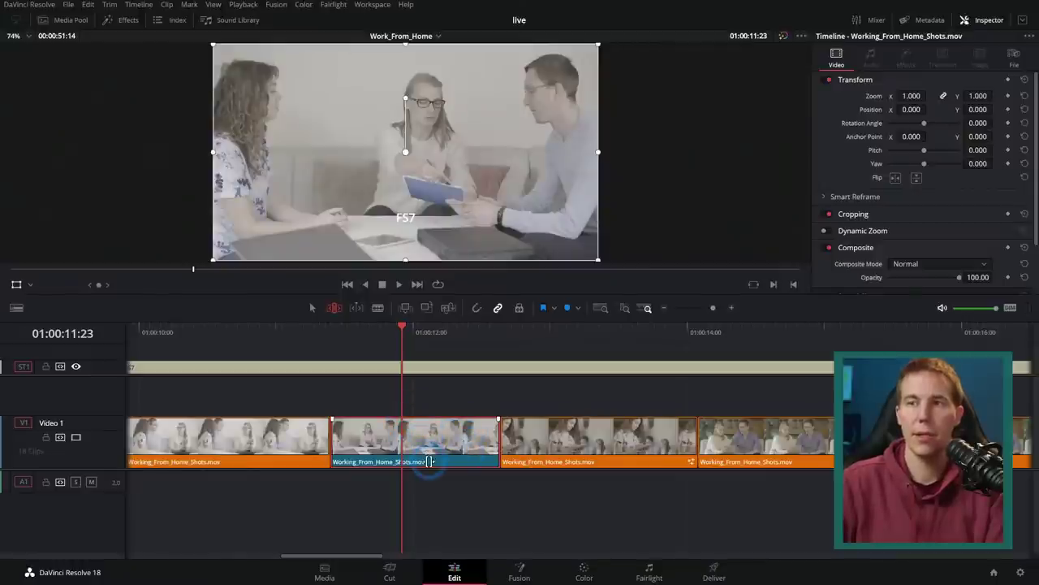
Slide the teal clip 8 frames later, then back a few frames
left_click(410, 460)
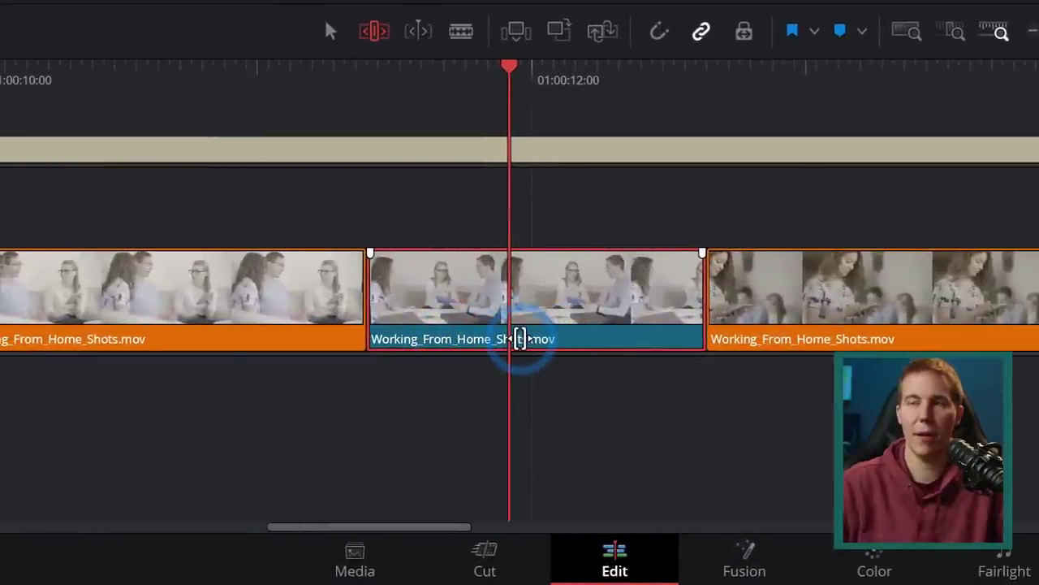
left_click_drag(519, 338, 480, 331)
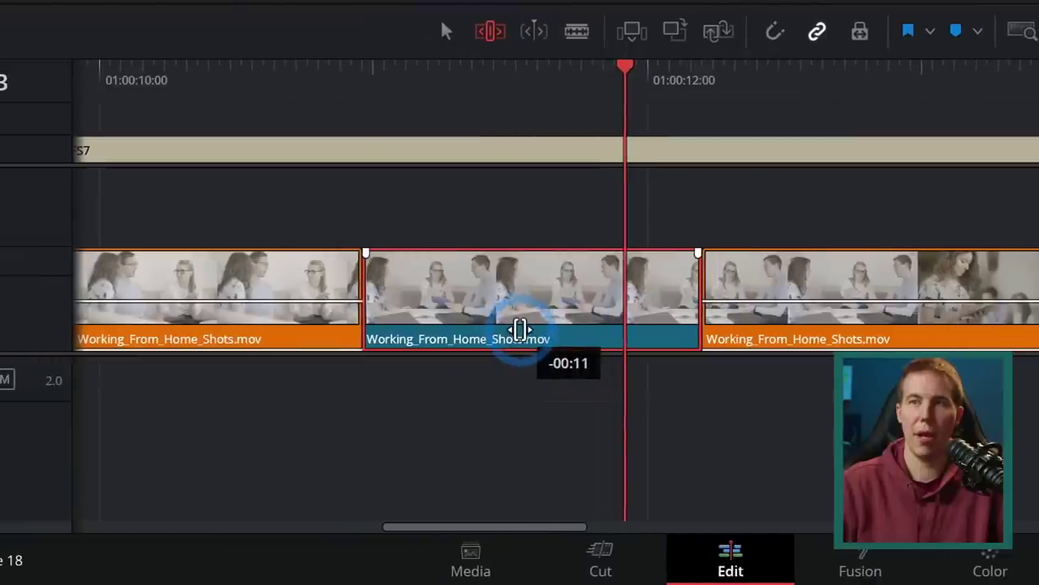
mouse_move(520, 329)
left_mouse_down()
mouse_move(729, 322)
mouse_move(456, 317)
mouse_move(524, 321)
left_mouse_up()
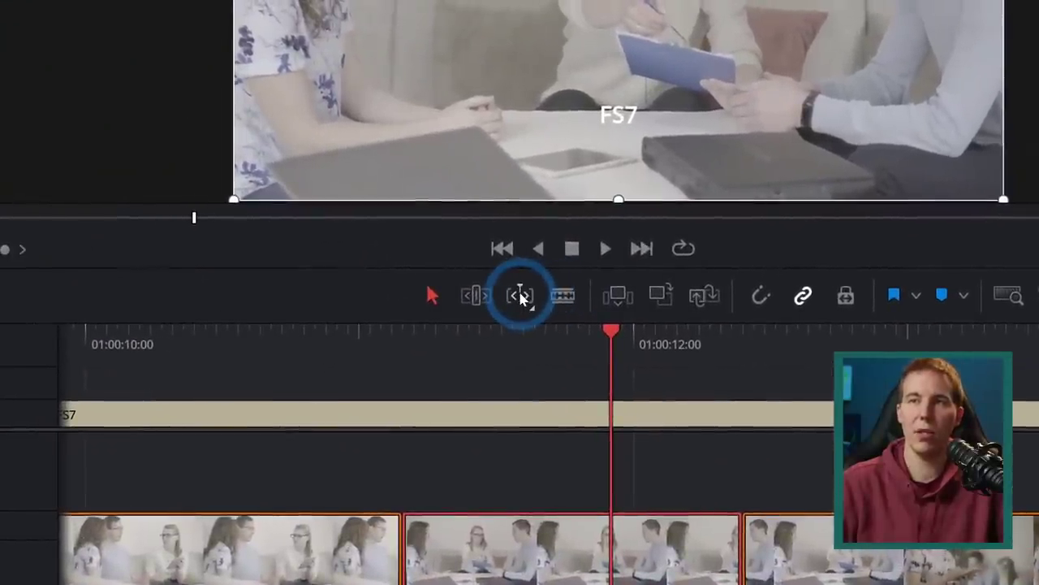
Toggle dynamic trimming on and off, blade the middle clip, then undo the cut
left_click(520, 297)
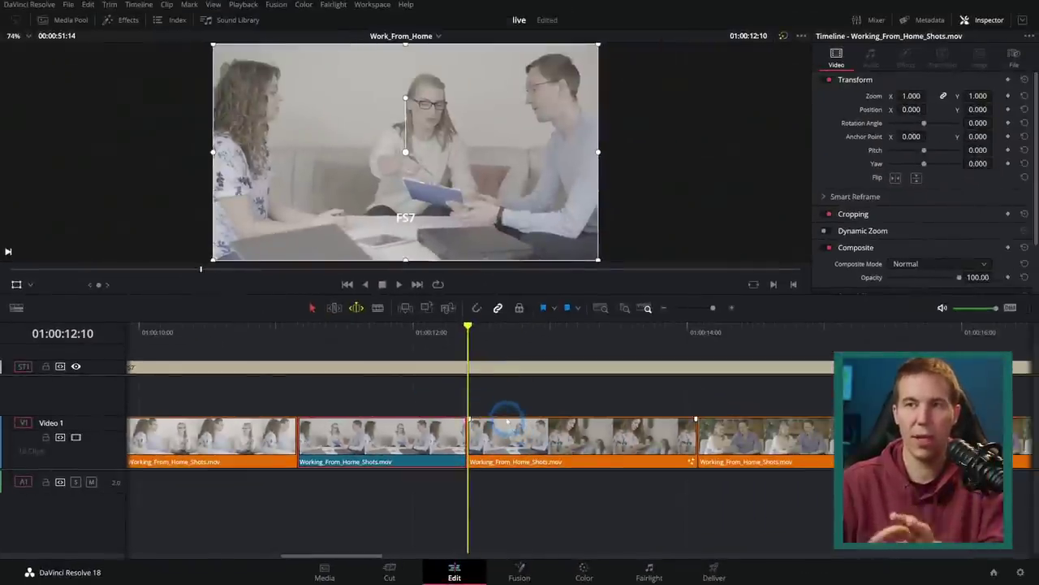
left_click(358, 309)
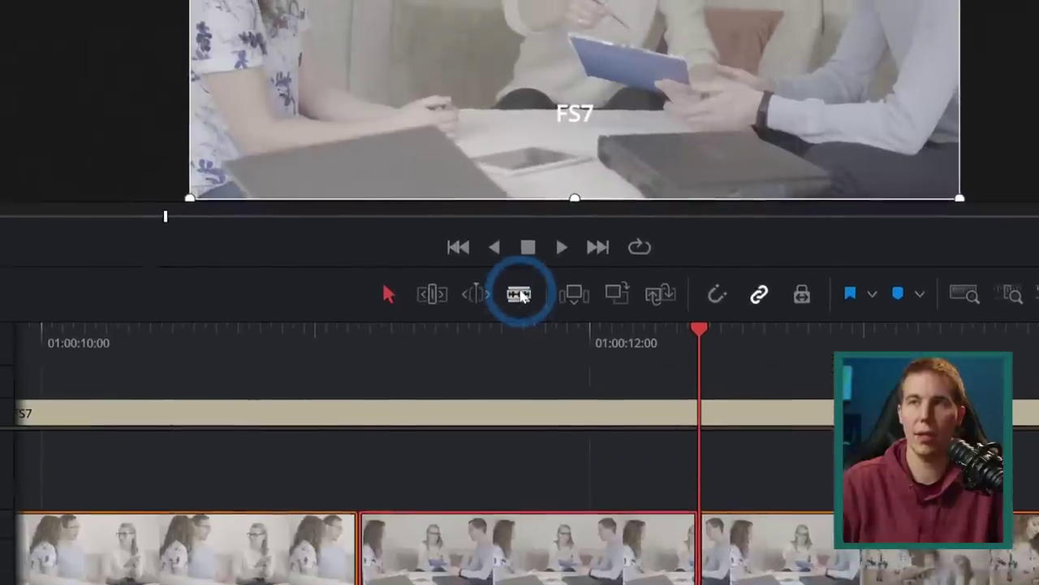
left_click(514, 242)
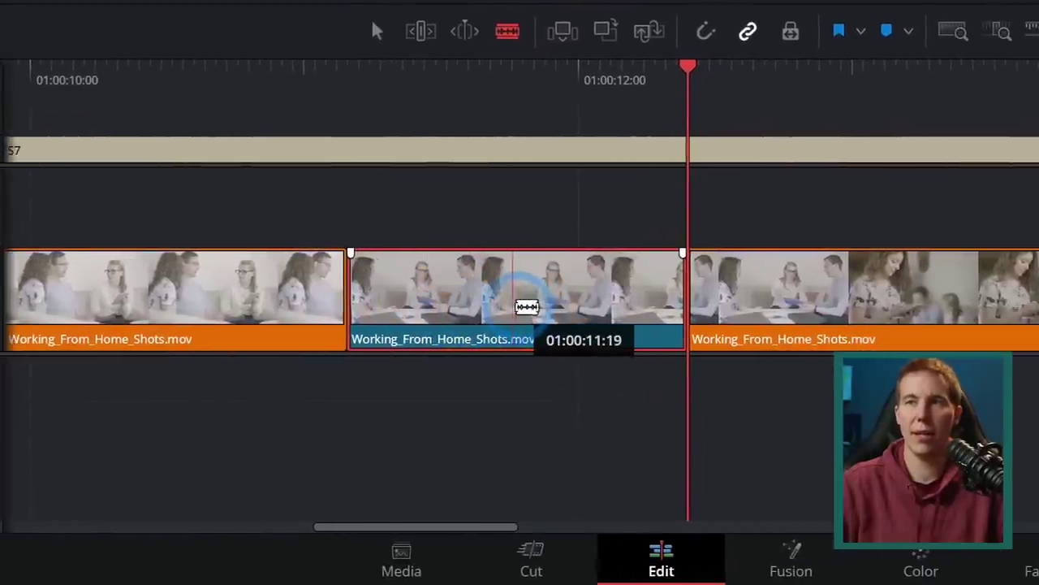
left_click(498, 313)
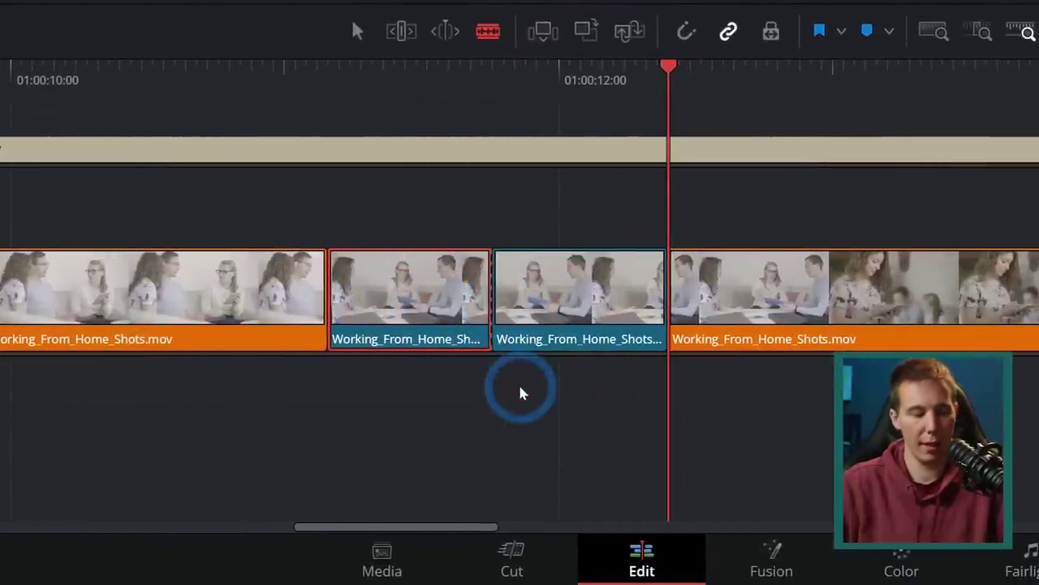
key("ctrl+z")
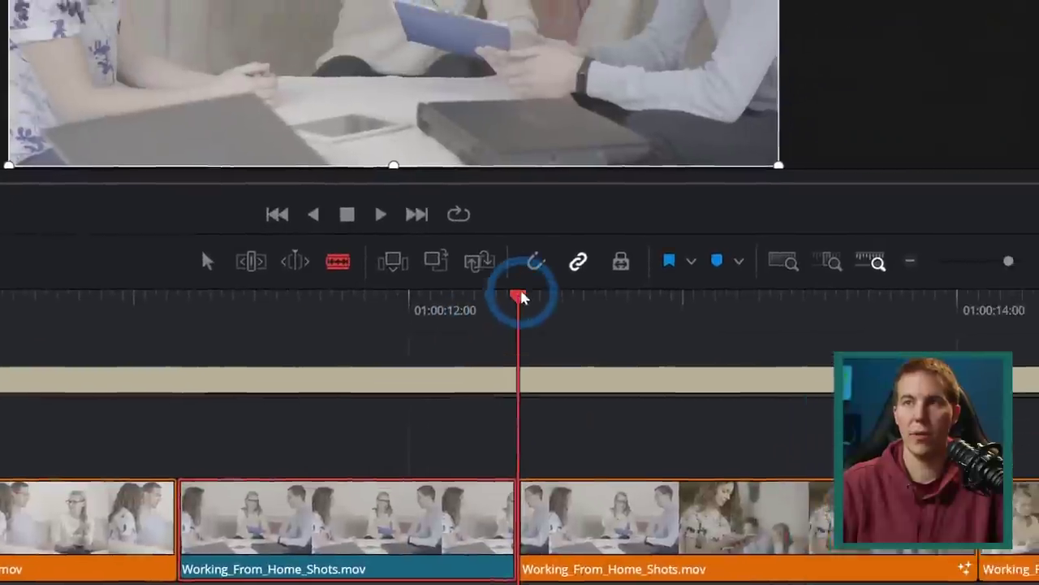
Split the clips with Ctrl+B at several playhead positions around 01:00:12:00
left_click_drag(520, 298, 525, 342)
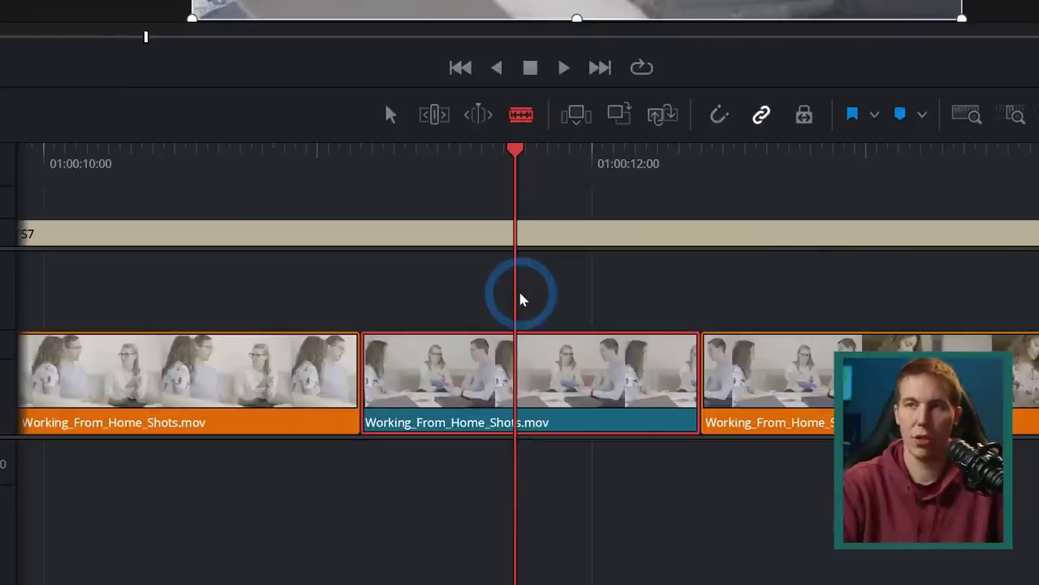
key("ctrl+b")
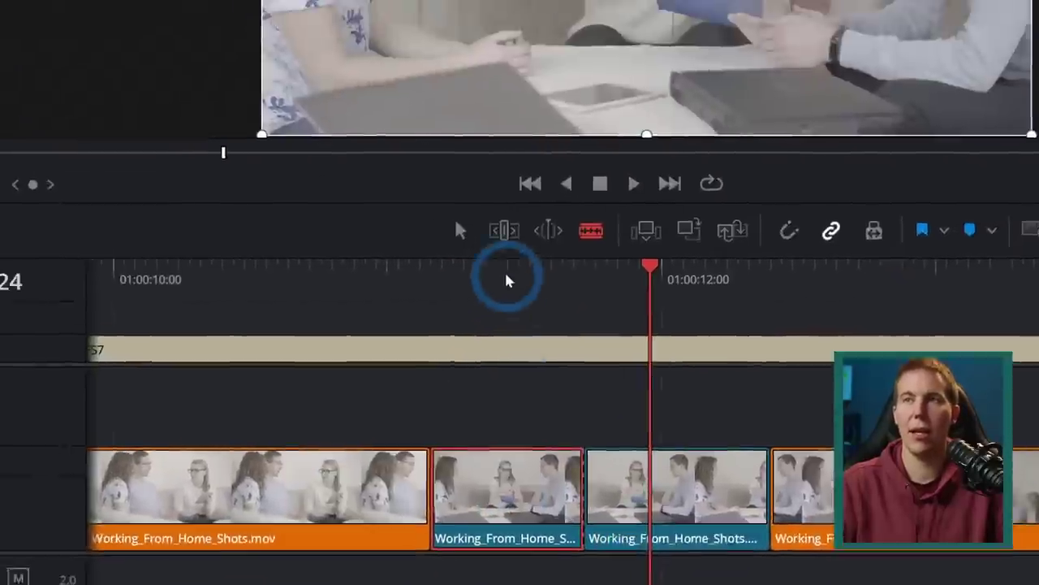
key("a")
left_click_drag(522, 294, 946, 356)
key("ctrl+b")
key("ctrl+b")
key("ctrl+b")
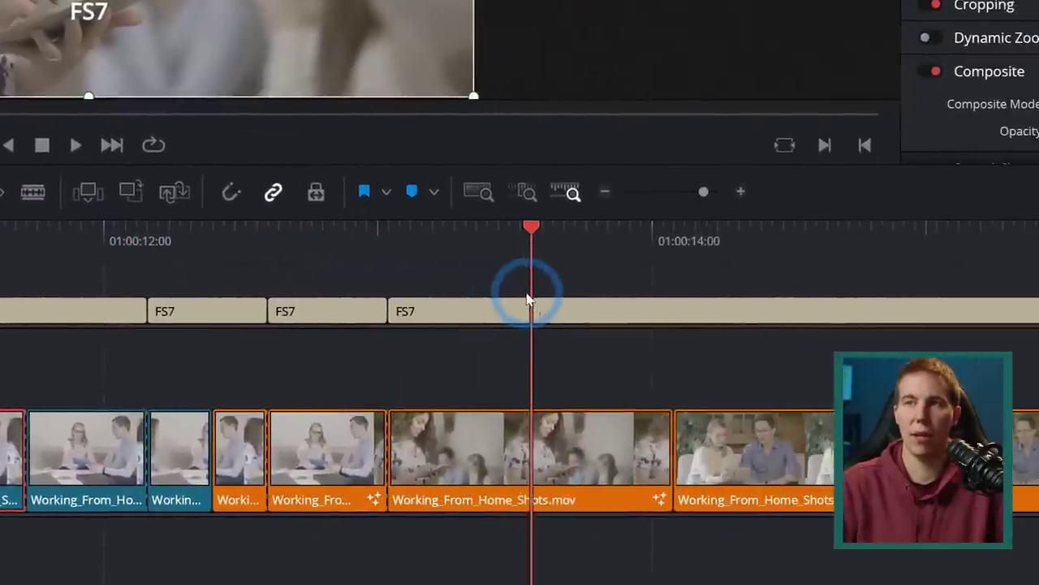
Undo the extra blade cuts with Ctrl+Z
key("ctrl+z")
key("ctrl+z")
key("ctrl+z")
key("ctrl+z")
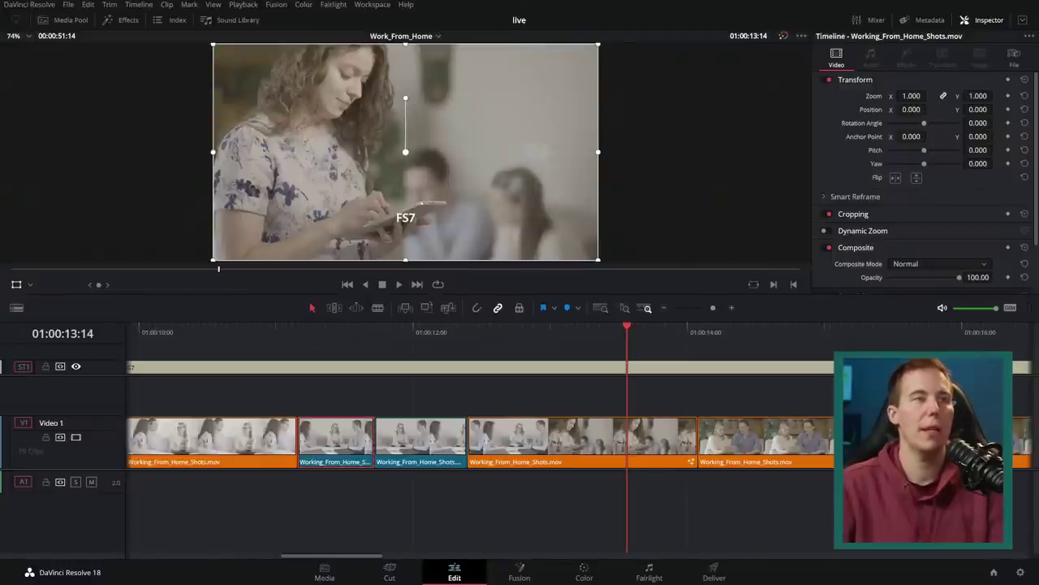
Park the playhead at 01:00:12:20 and undo the split to rejoin the middle clip
left_click(479, 501)
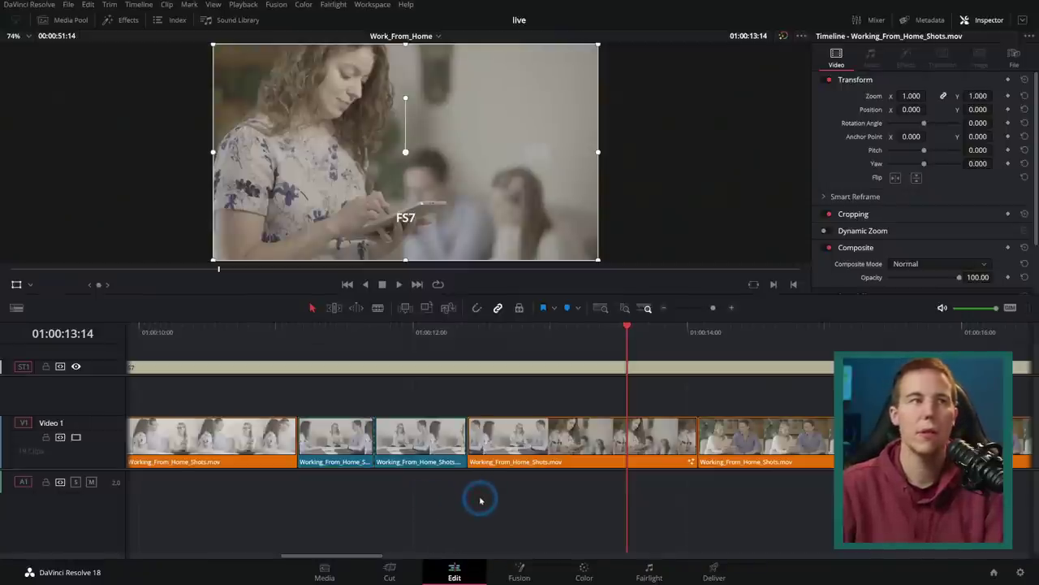
left_click(522, 337)
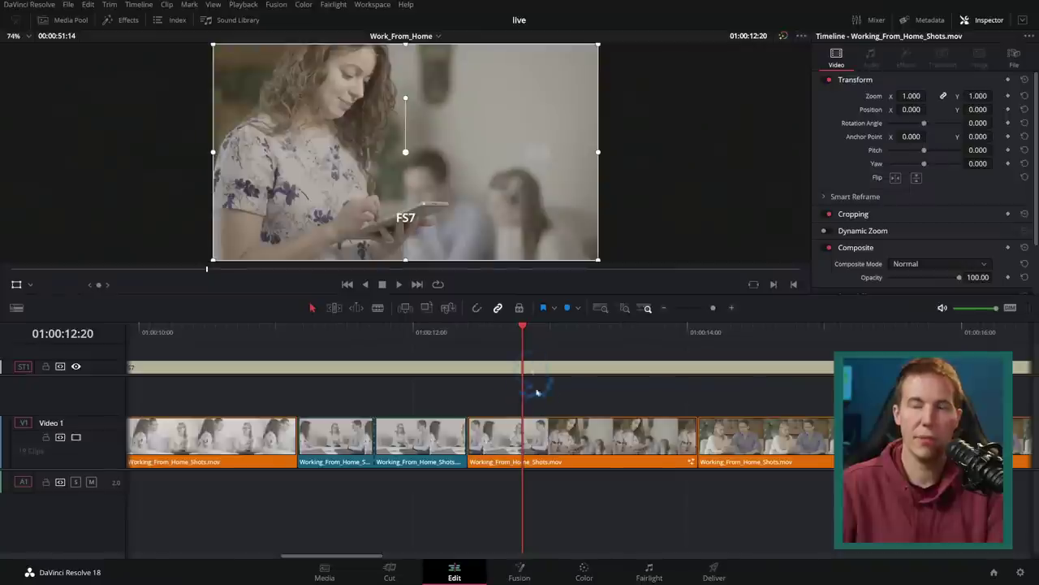
left_click(543, 429)
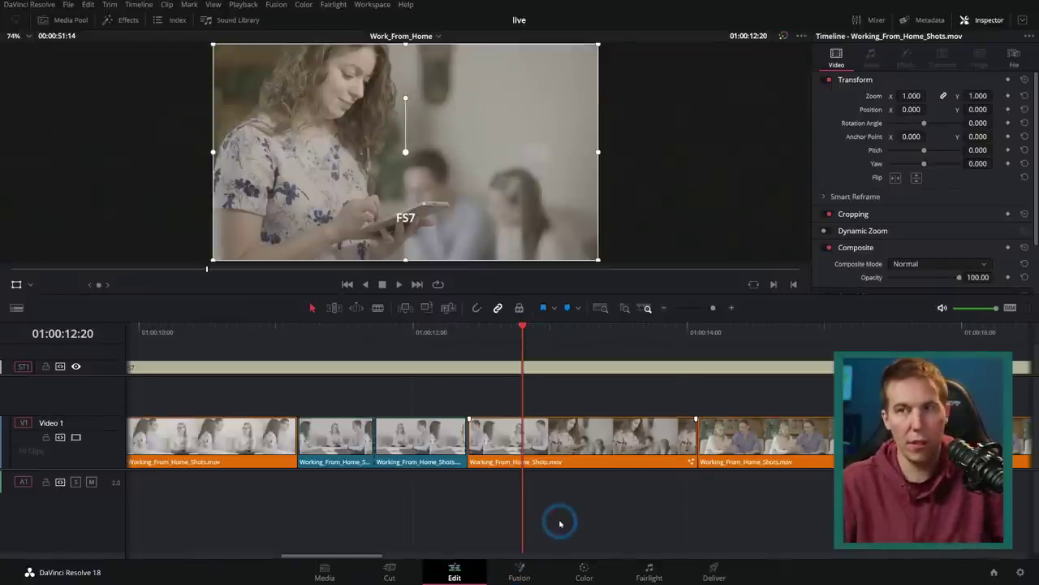
key("ctrl+z")
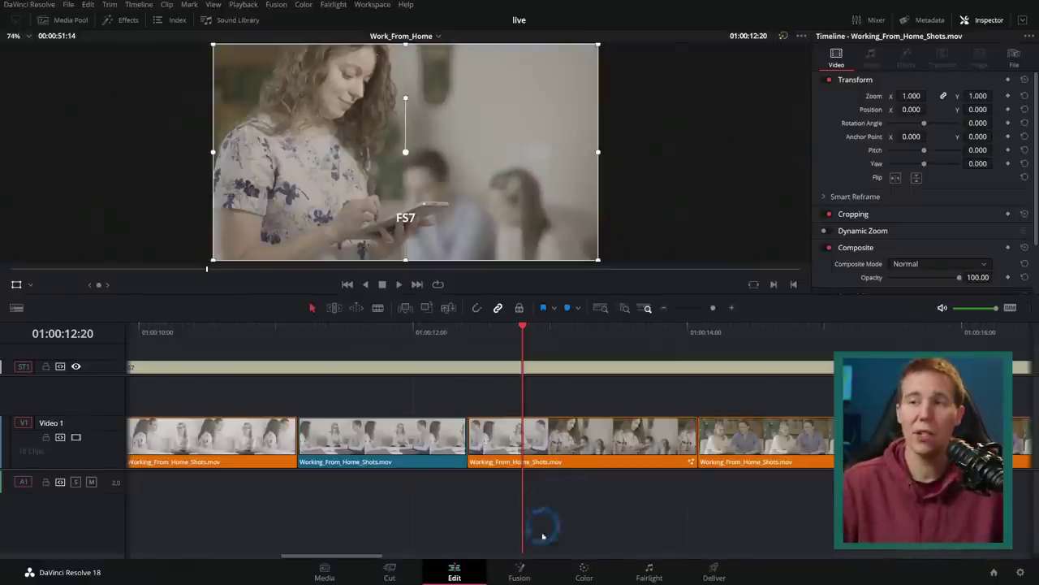
left_click(519, 570)
On the Edit page, turn the viewer overlay off and zoom the timeline to fit (Shift+Z)
left_click(455, 570)
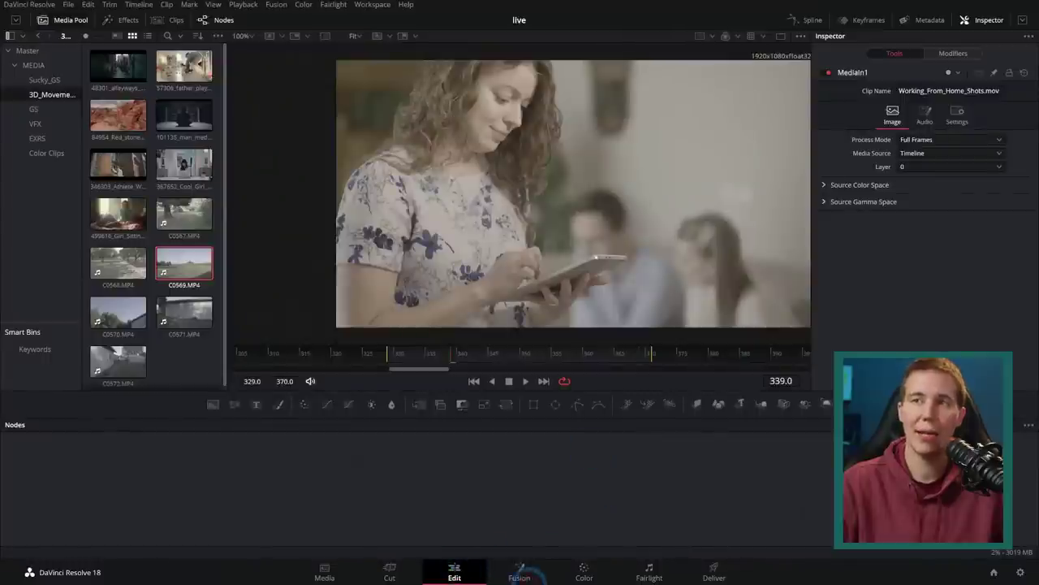
left_click(557, 506)
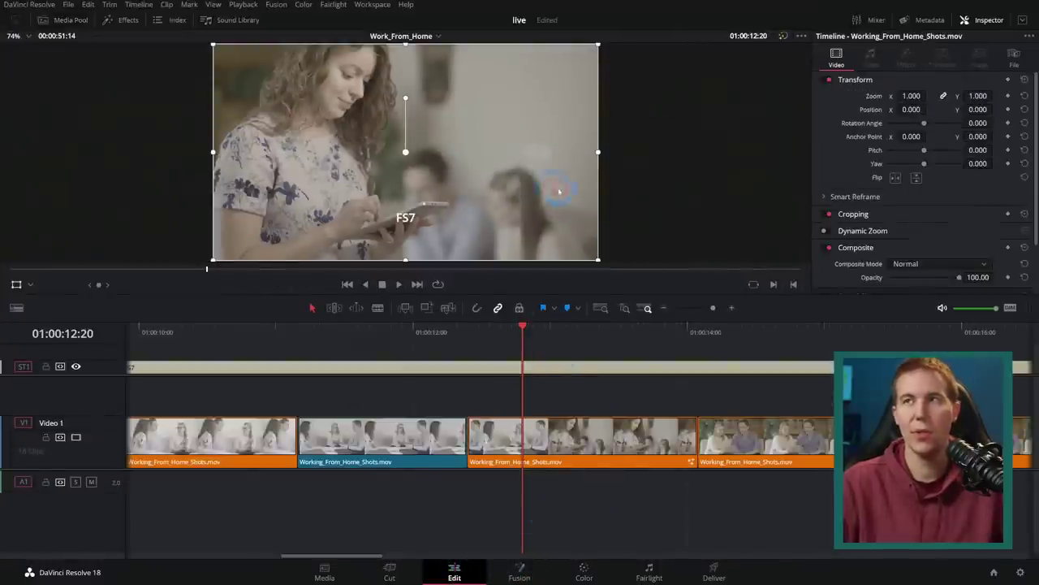
left_click(88, 284)
left_click(16, 284)
left_click(485, 188)
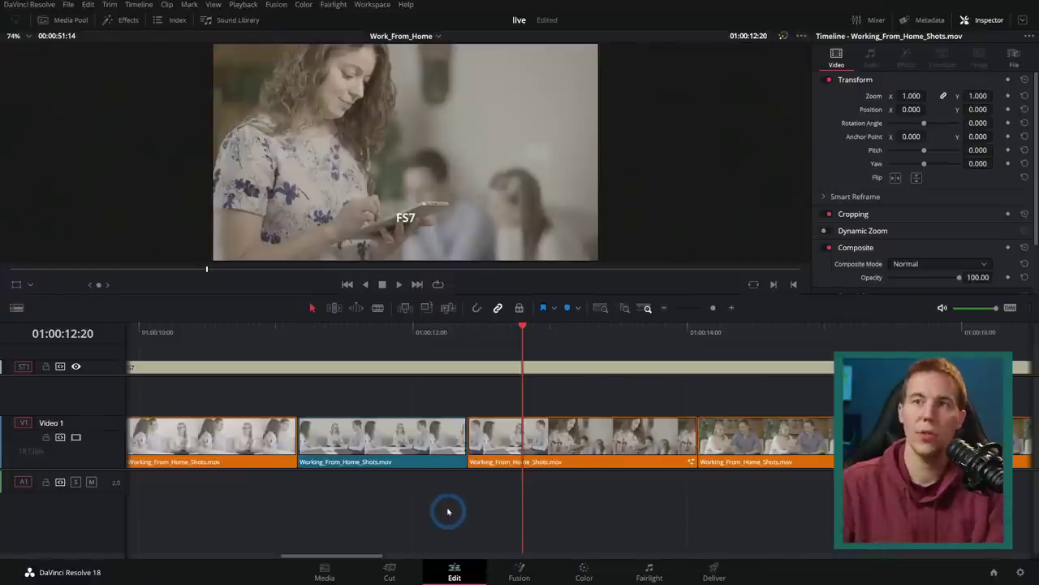
key("shift+z")
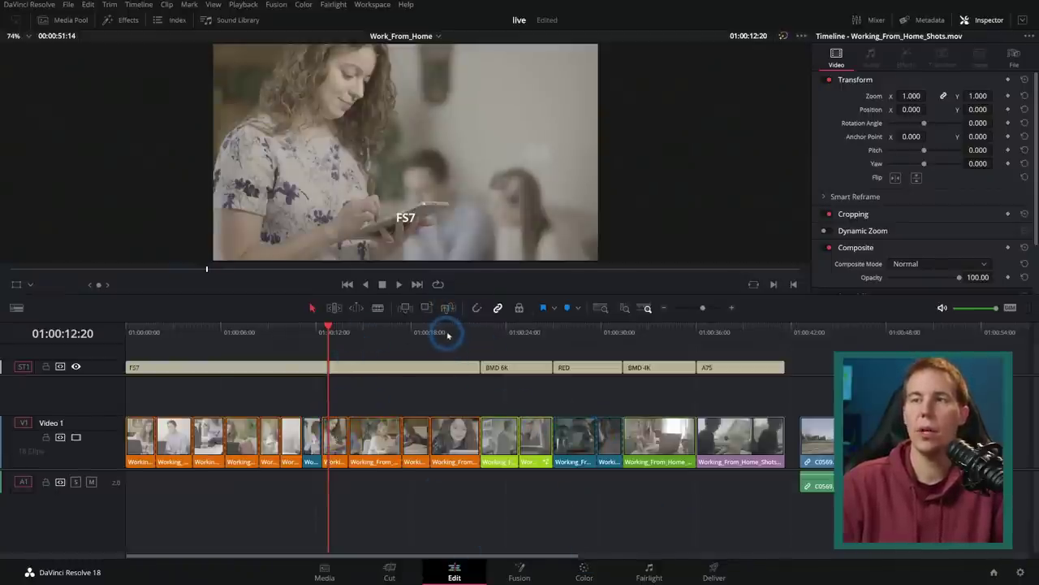
Move the playhead to the C0569 clip, view it in Fusion panning the viewer, then return to Edit
left_click(851, 330)
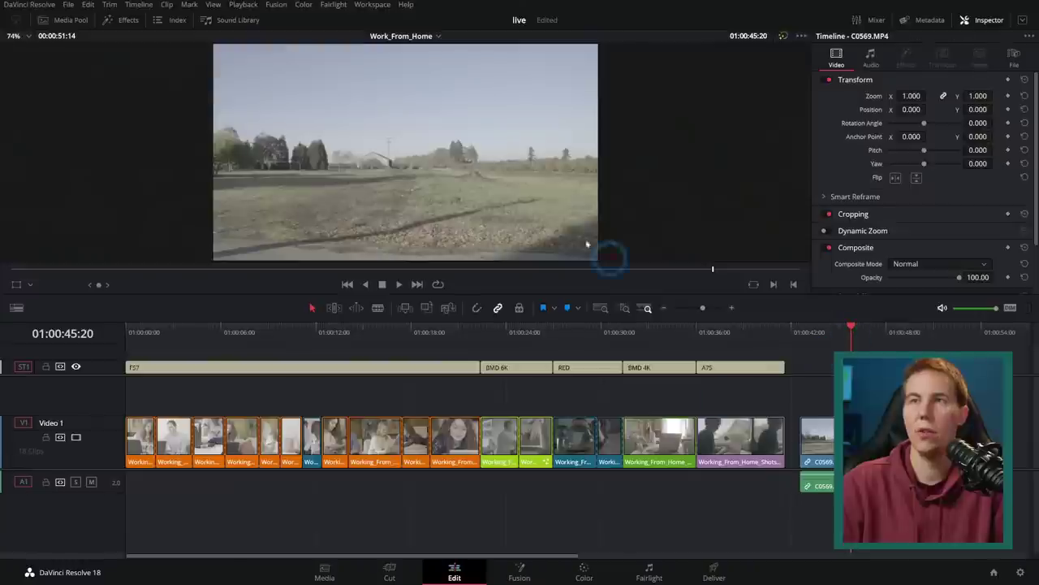
left_click(523, 570)
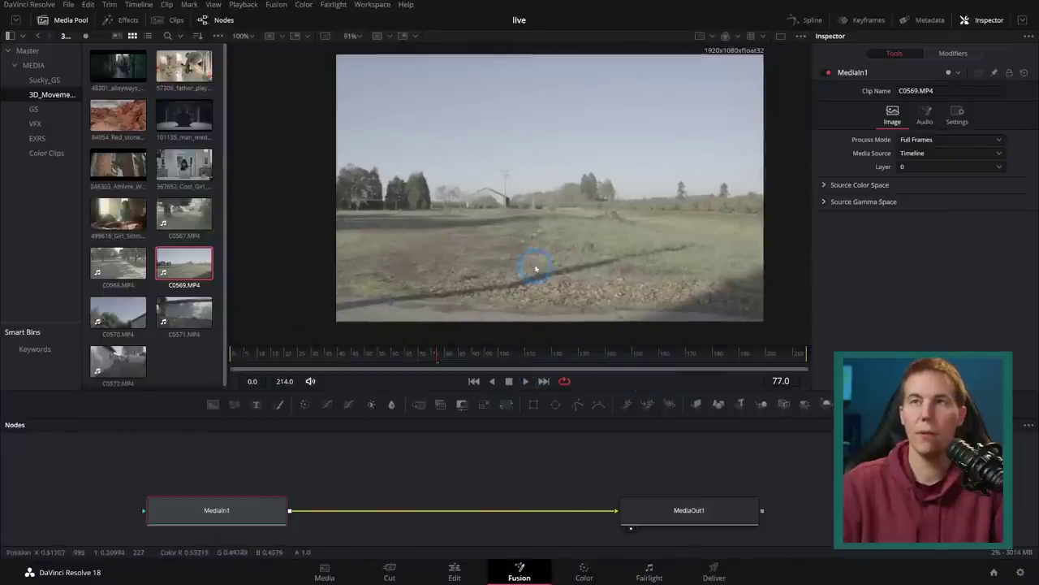
left_click_drag(529, 274, 613, 278)
left_click(454, 572)
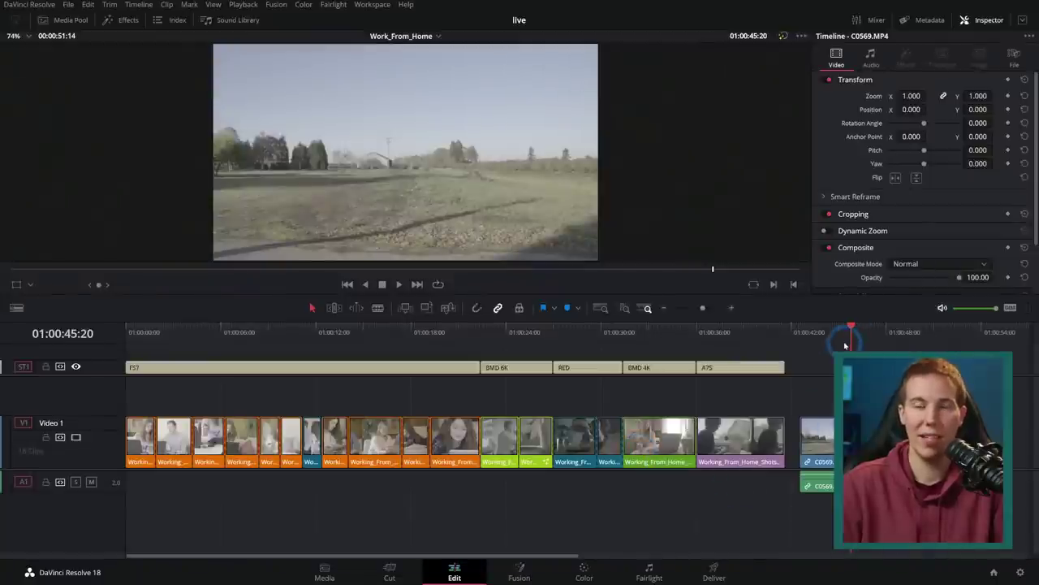
Visit the Color and Fairlight pages, reselect C0569 on Edit, and open the Project Manager
left_click(588, 571)
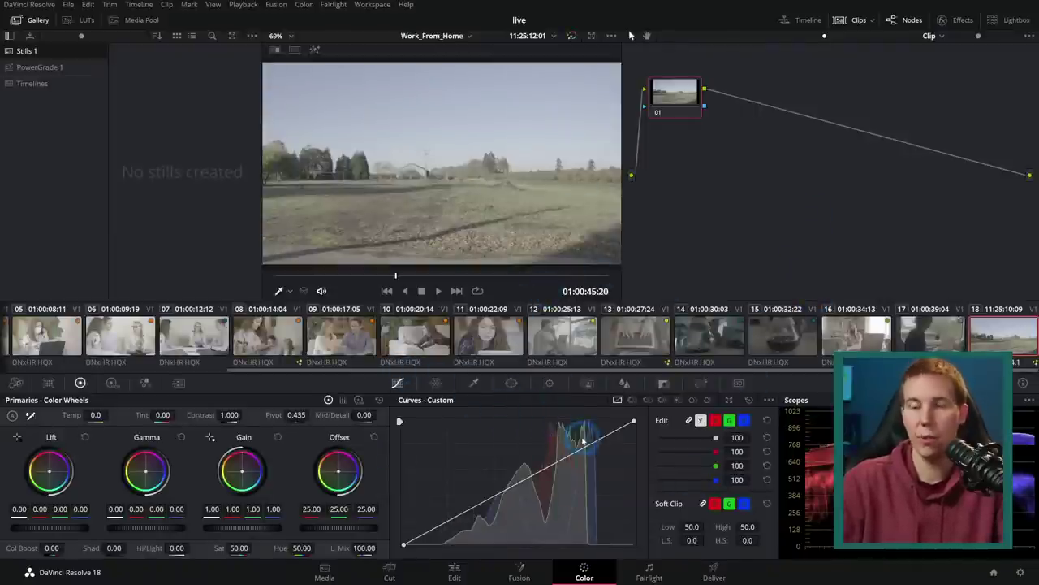
left_click(650, 571)
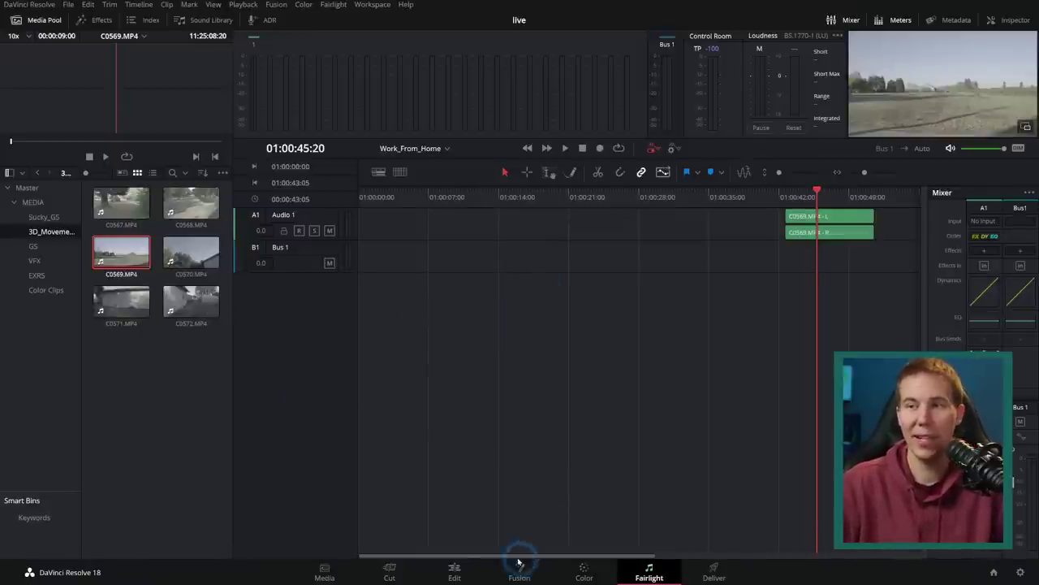
left_click(456, 578)
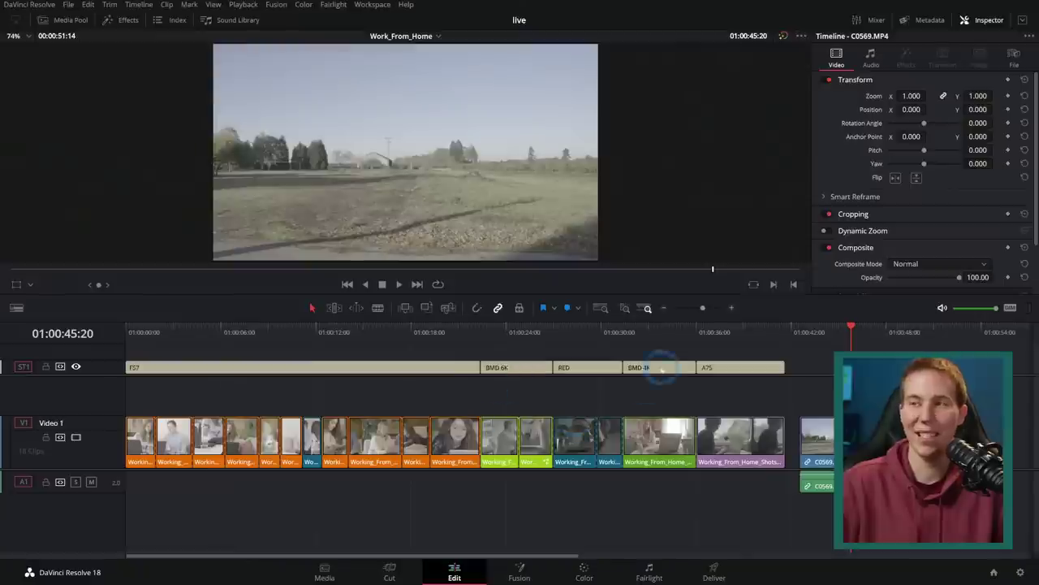
left_click(823, 449)
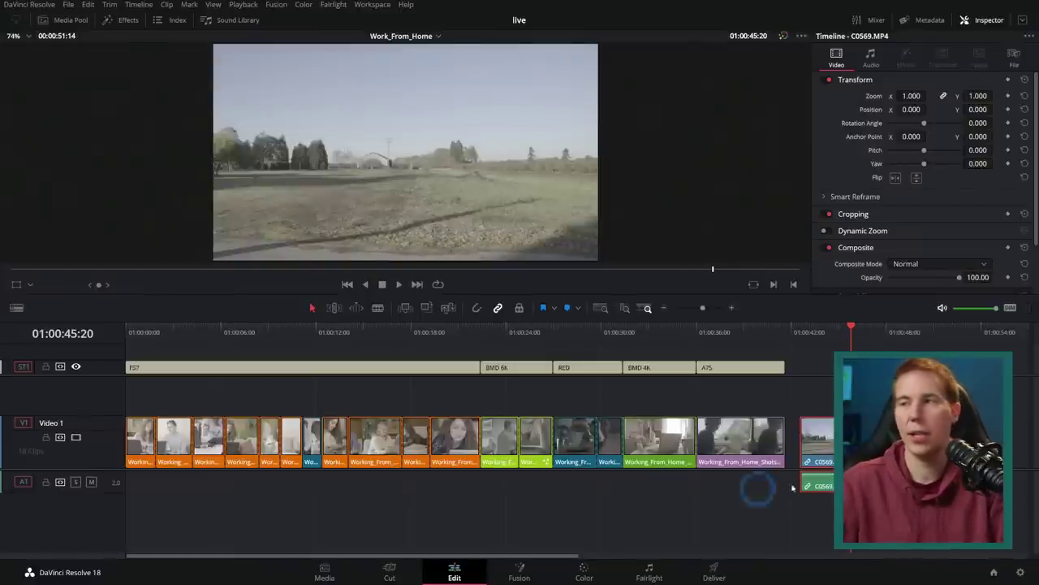
left_click(994, 572)
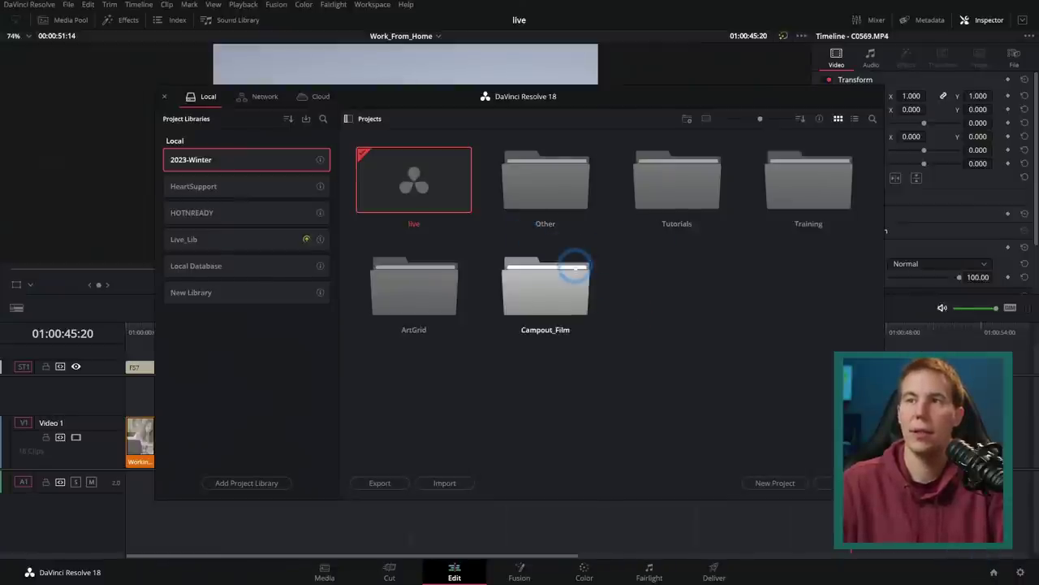
double_click(534, 179)
right_click(411, 190)
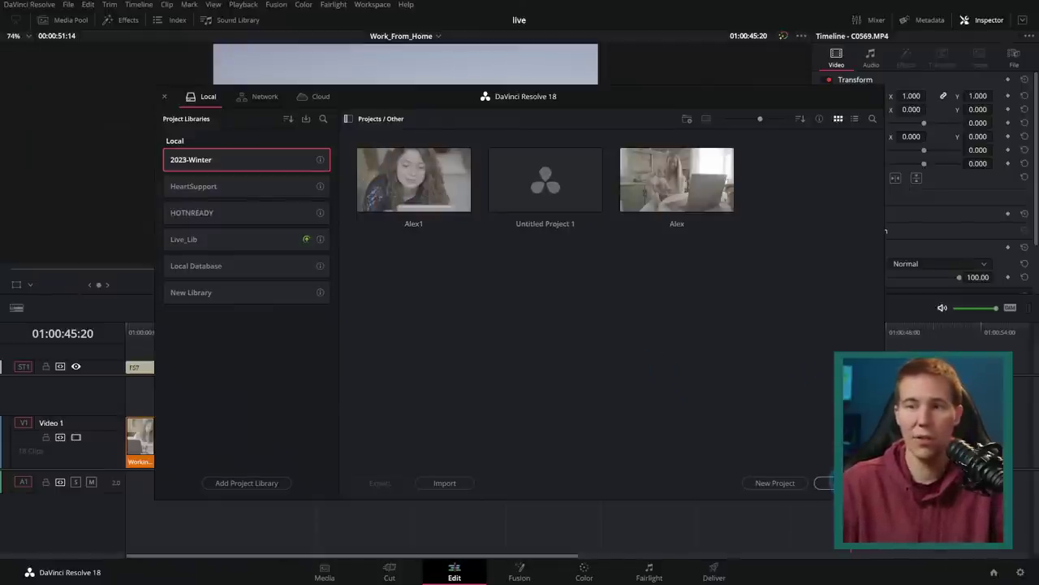
left_click(825, 483)
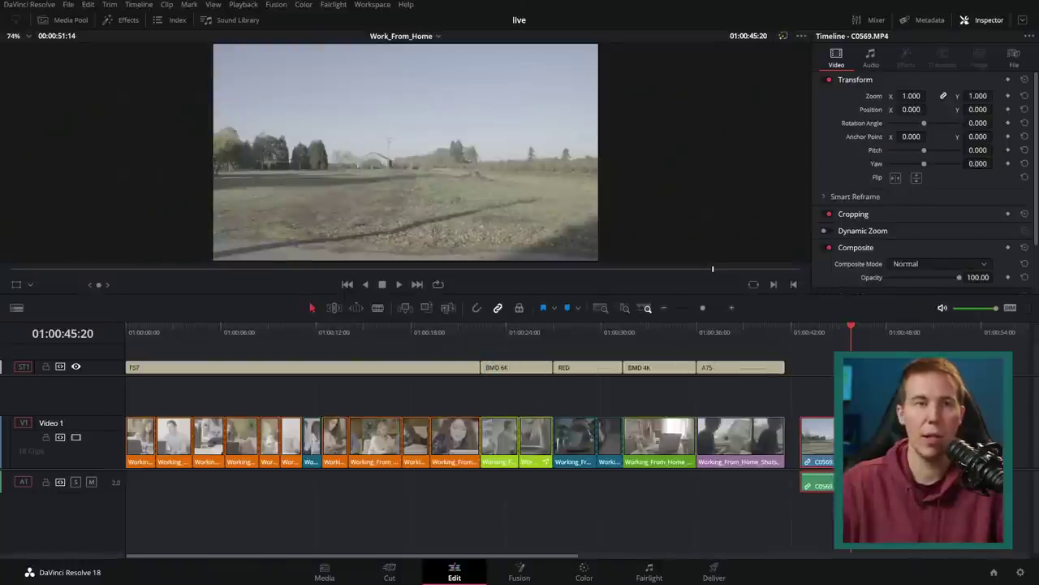
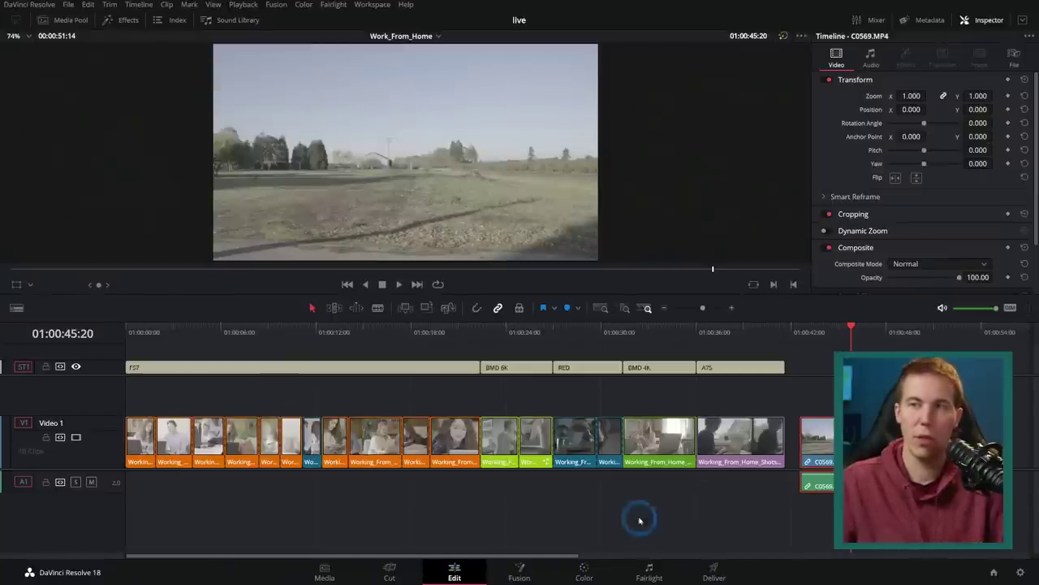
On the Fairlight page, align the C0569 audio with the playhead and zoom in
left_click(649, 571)
left_click_drag(853, 233, 858, 254)
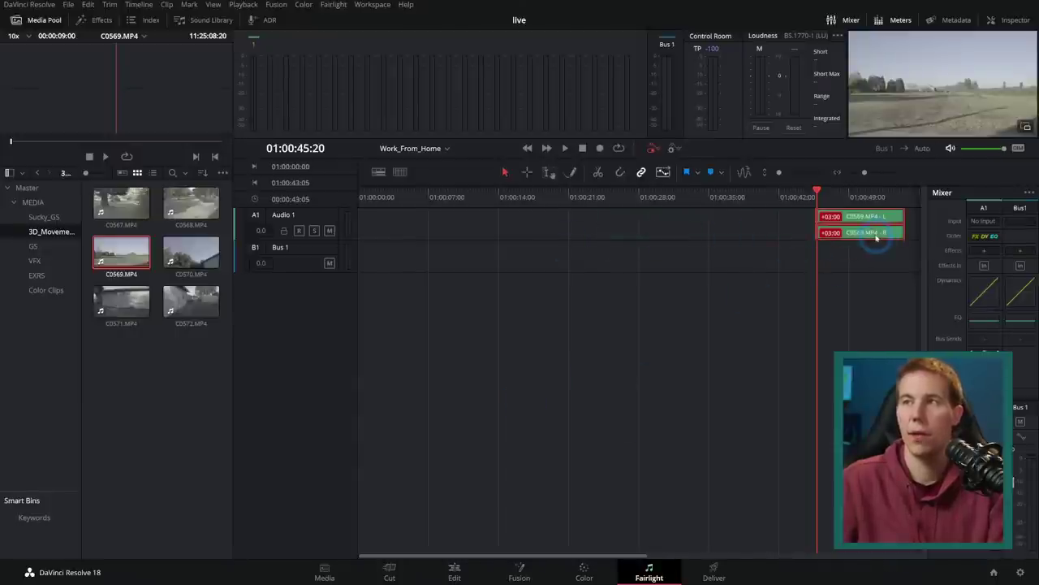
key("ctrl+equal")
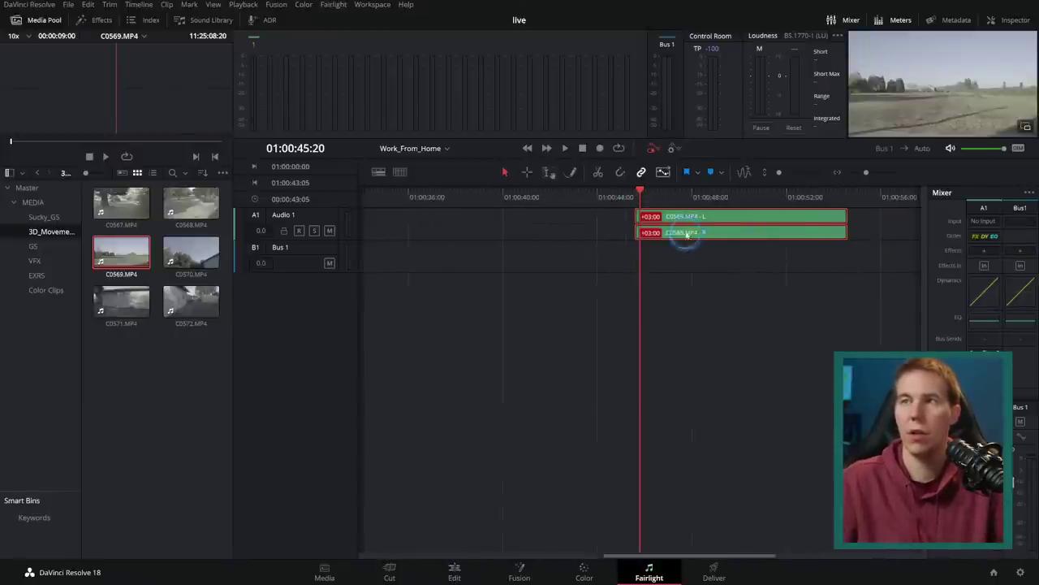
Bring up the lower C0569 audio clip's context menu and dismiss it unchanged
right_click(686, 234)
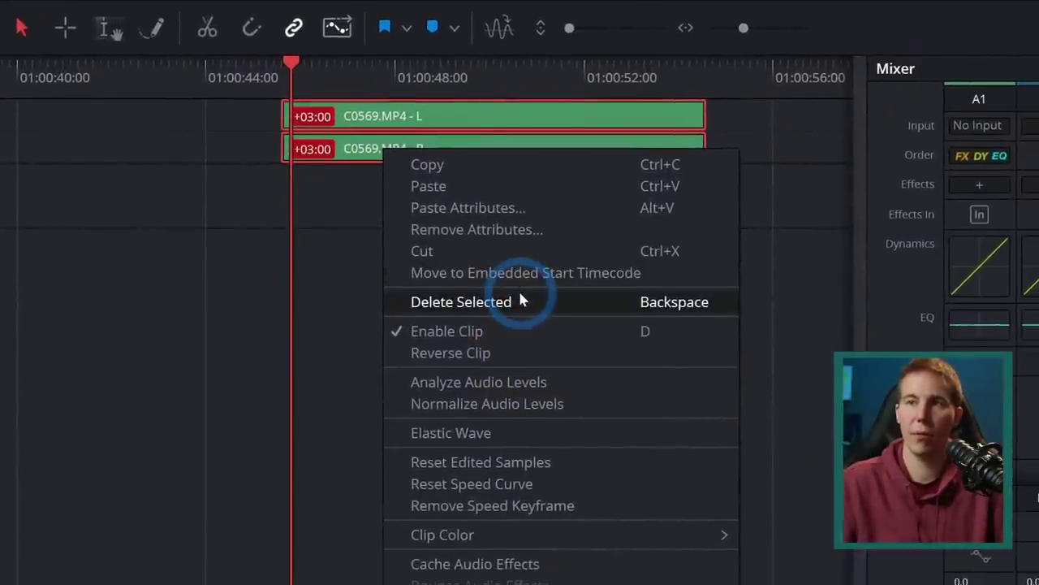
mouse_move(533, 417)
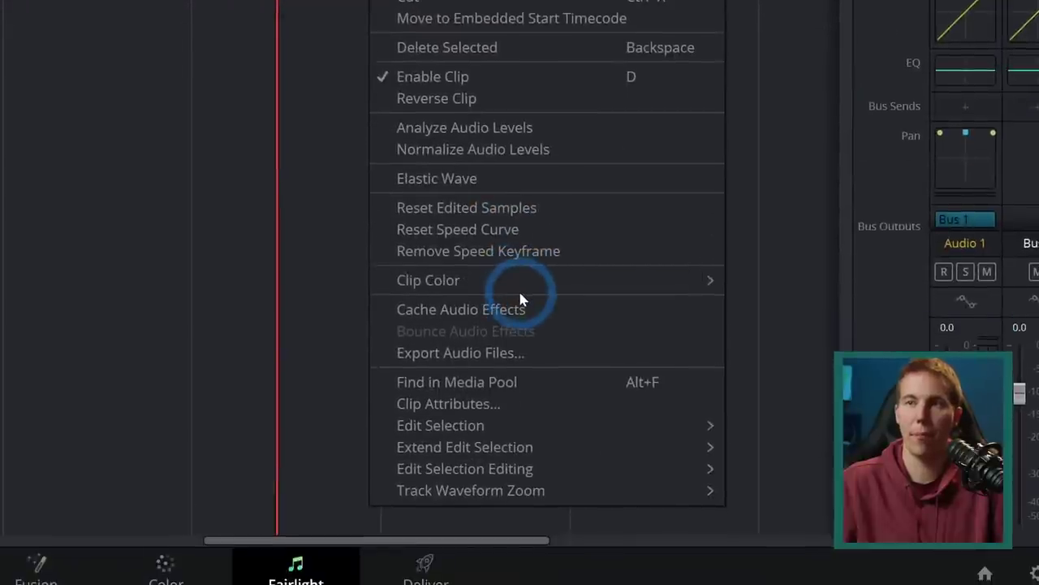
left_click(662, 309)
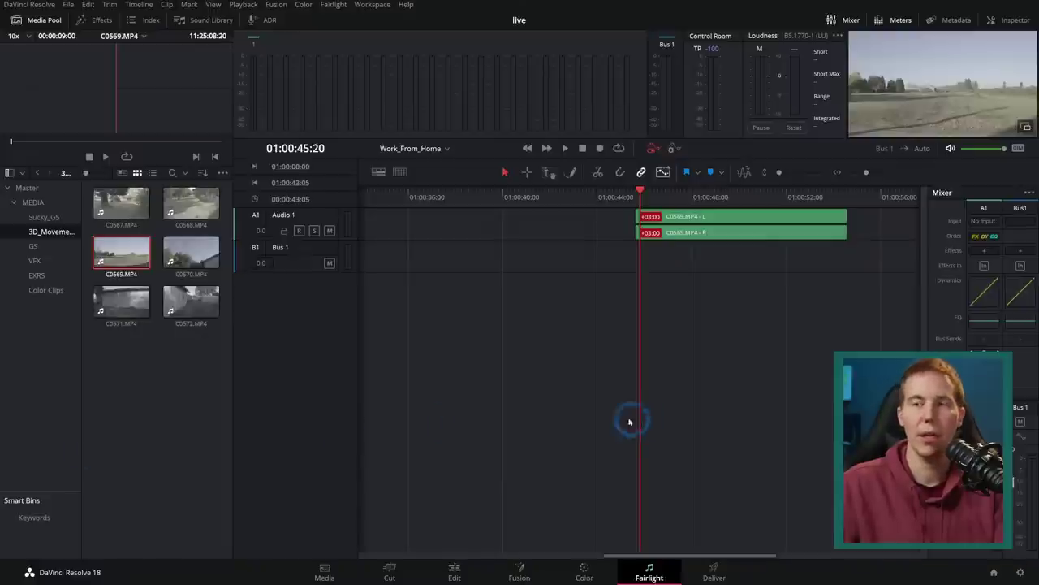
View the field shot on the Color page, then move to the Media page
left_click(581, 571)
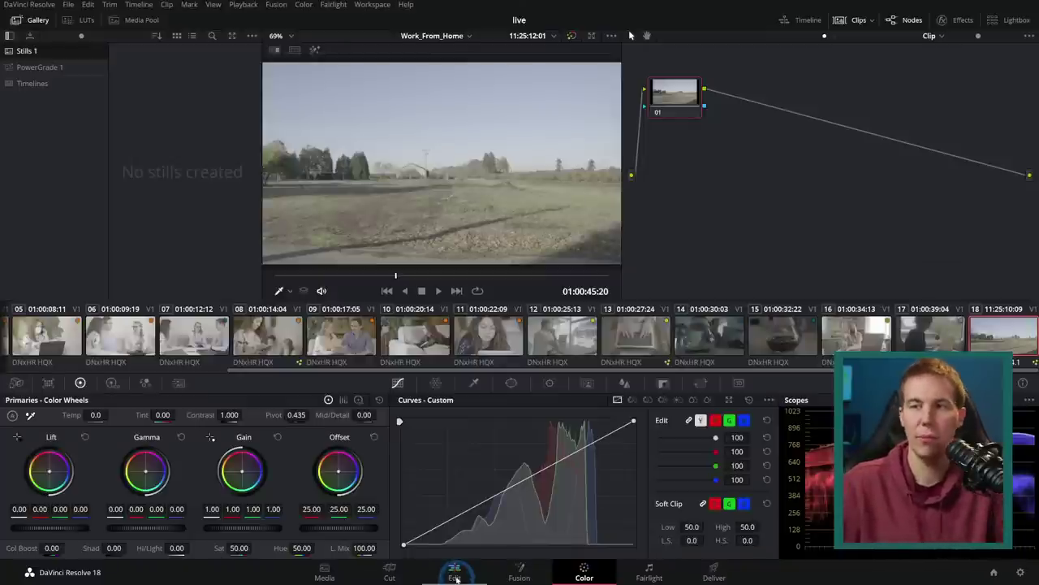
left_click(362, 568)
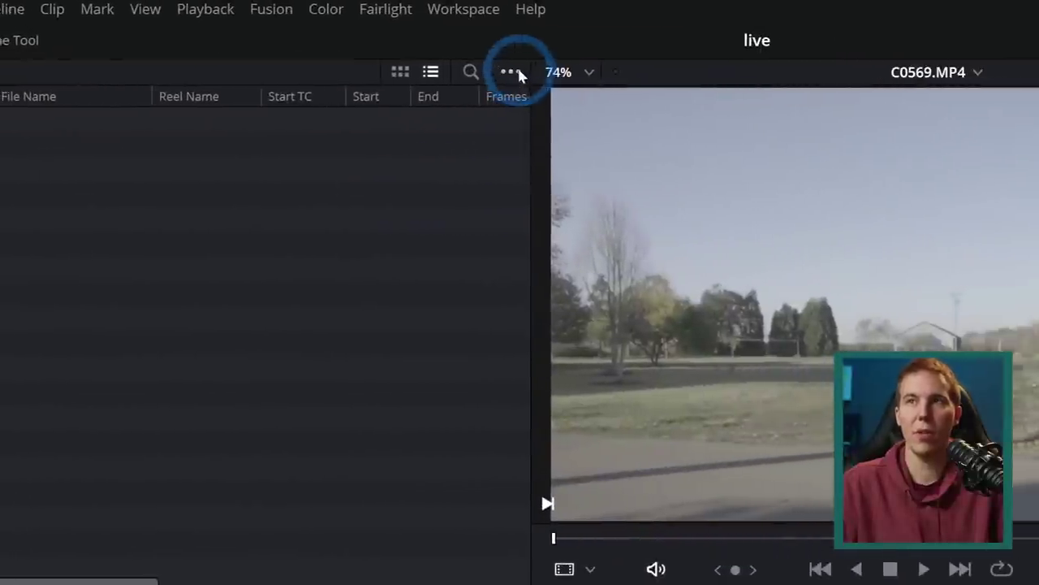
Check the media pool's Frame Display Mode, clear the selection, and open the athlete clip's menu
left_click(596, 71)
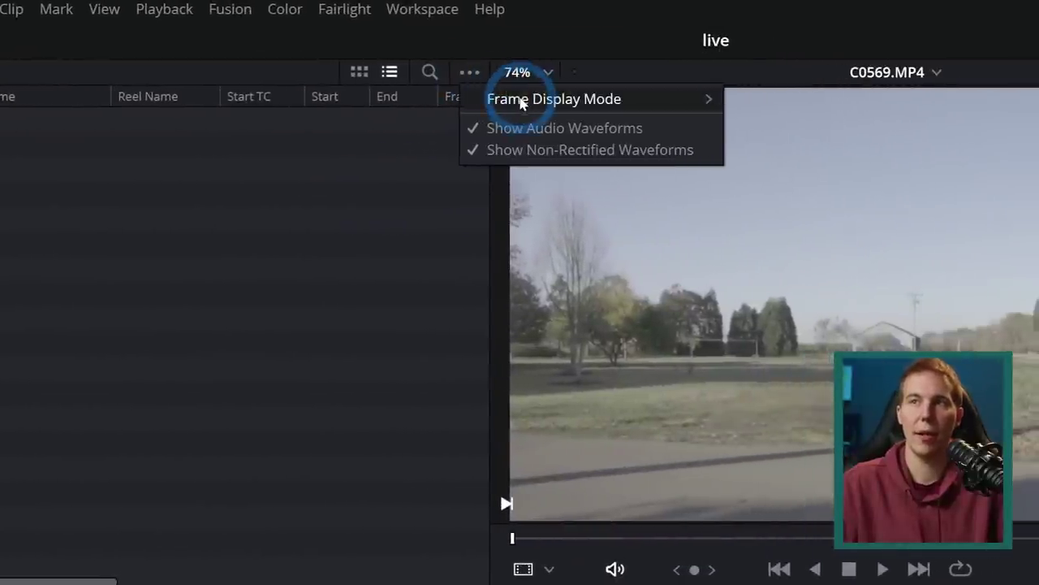
mouse_move(601, 98)
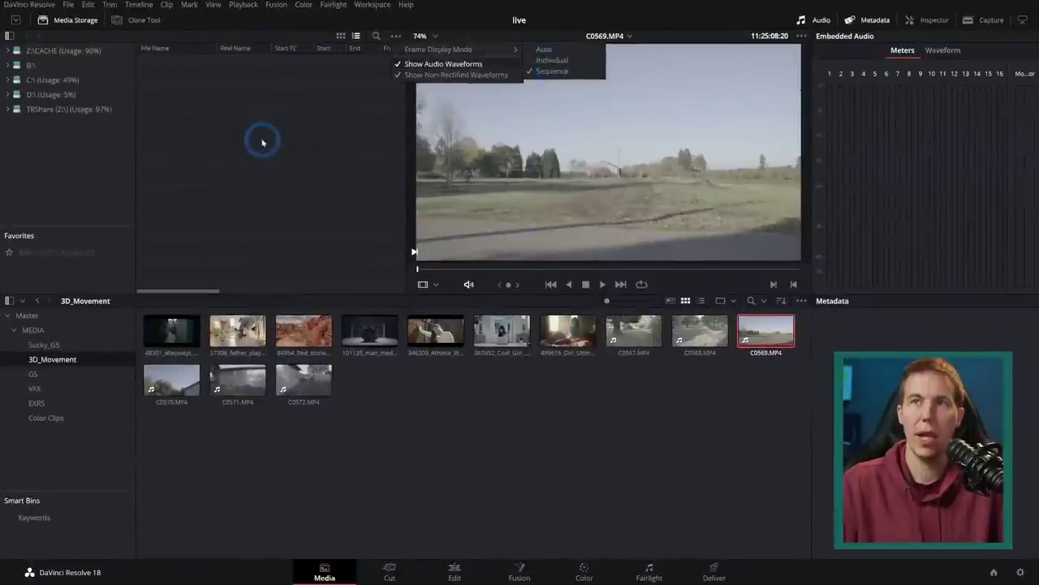
left_click(262, 143)
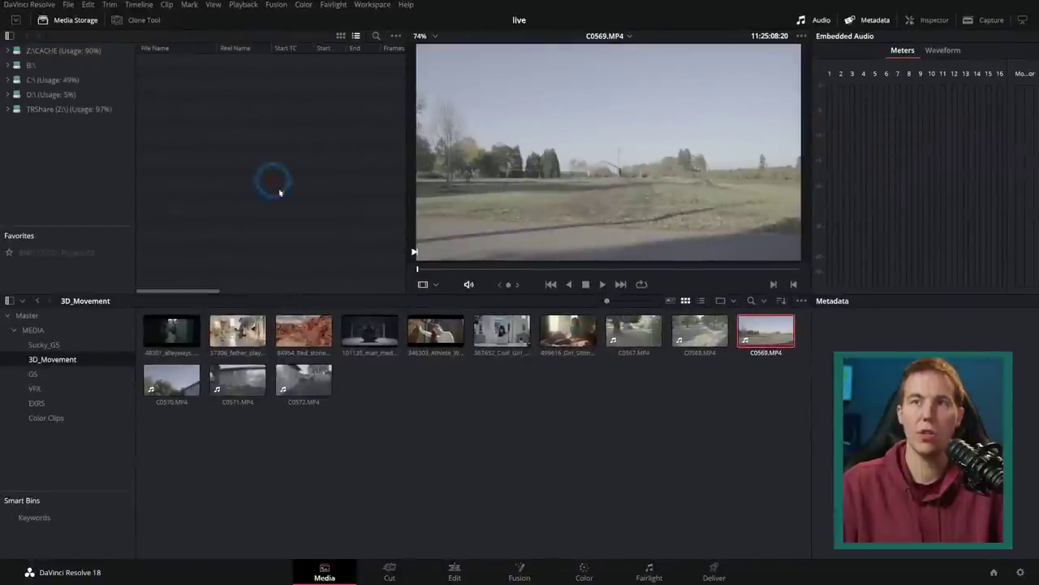
left_click(412, 414)
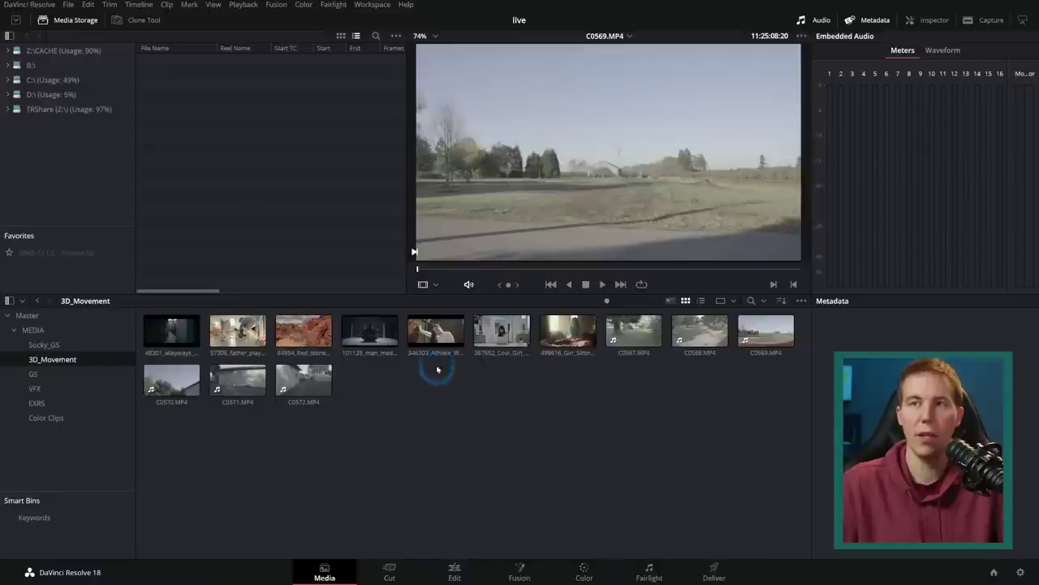
right_click(430, 338)
Review the 346303 athlete clip's attributes, cancel without changes, then go to the Edit page
left_click(528, 106)
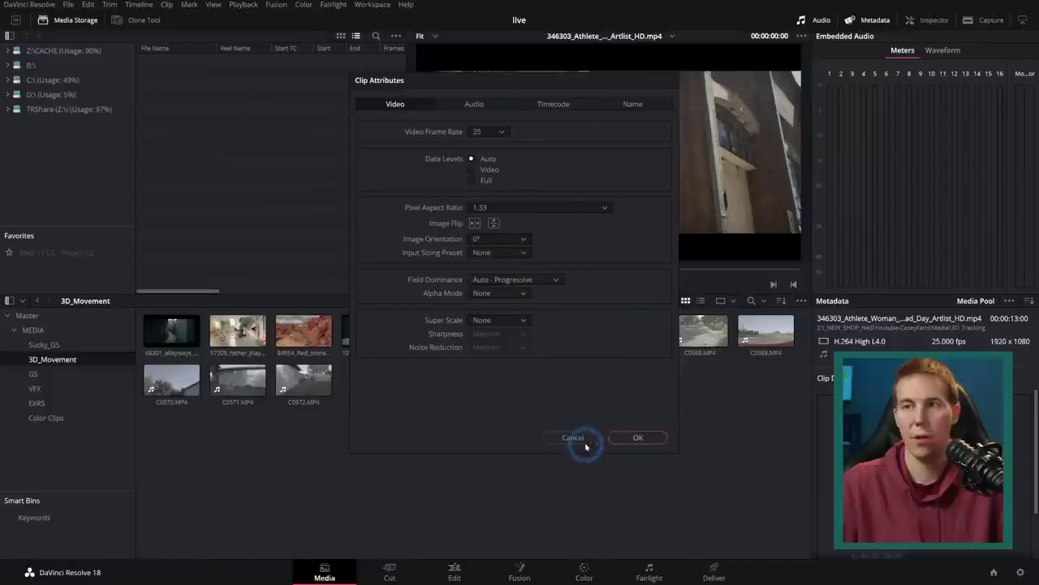
left_click(585, 443)
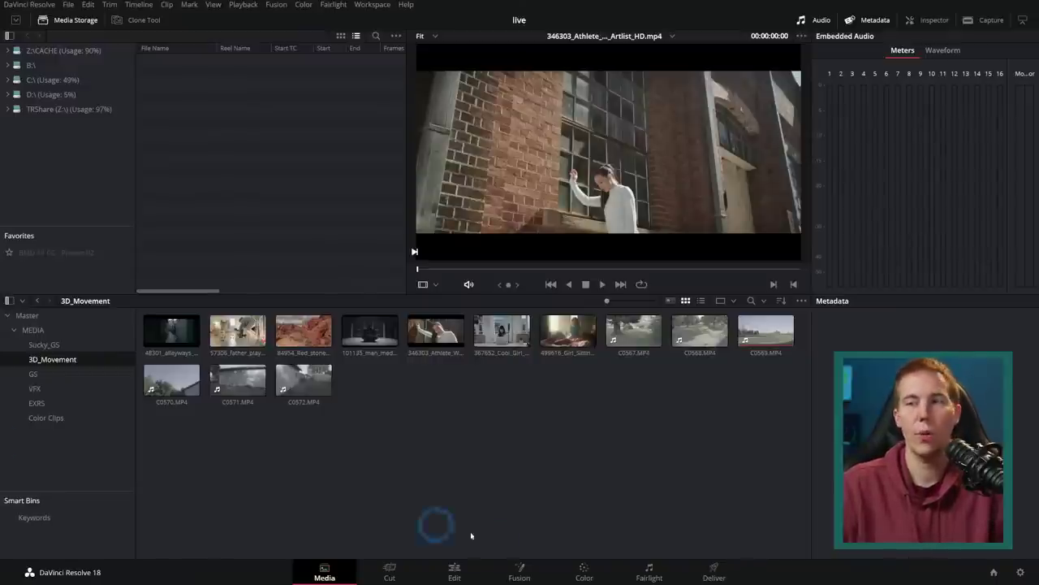
left_click(456, 572)
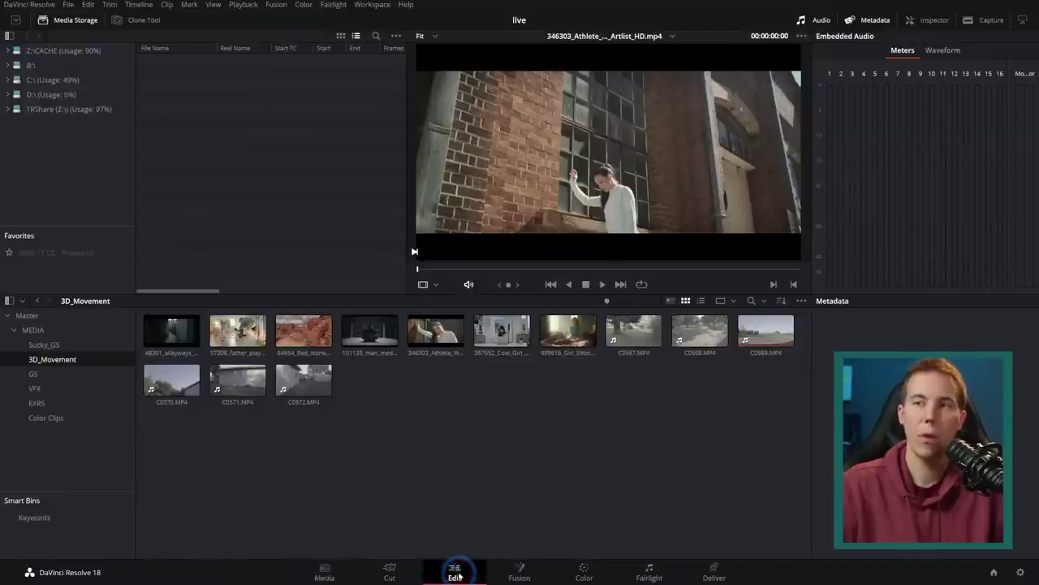
With the playhead at 01:00:44:05 and C0569 selected, delete all render cache
scroll(747, 512, "right", 5)
left_click(459, 328)
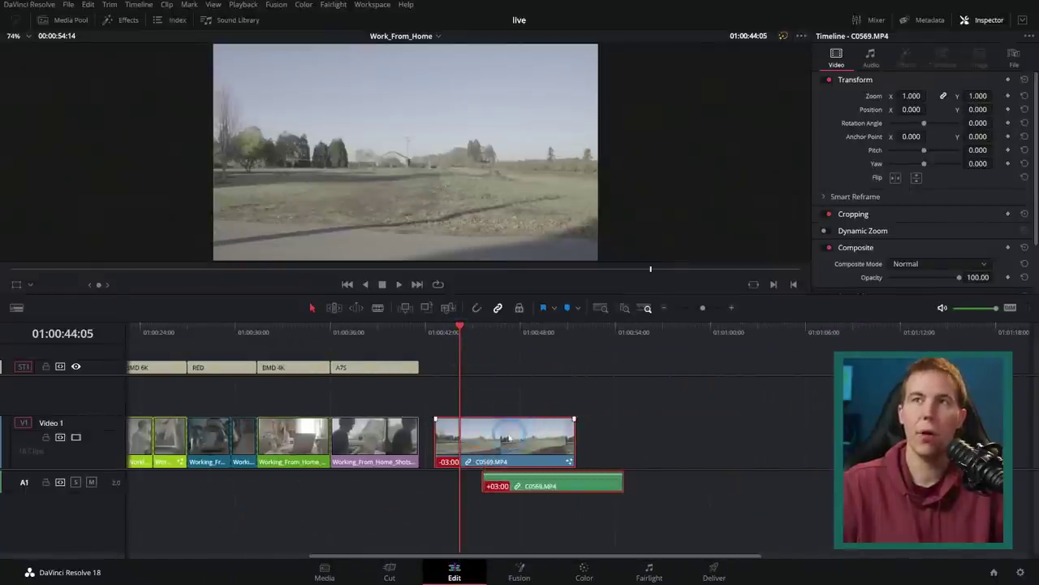
left_click(518, 440)
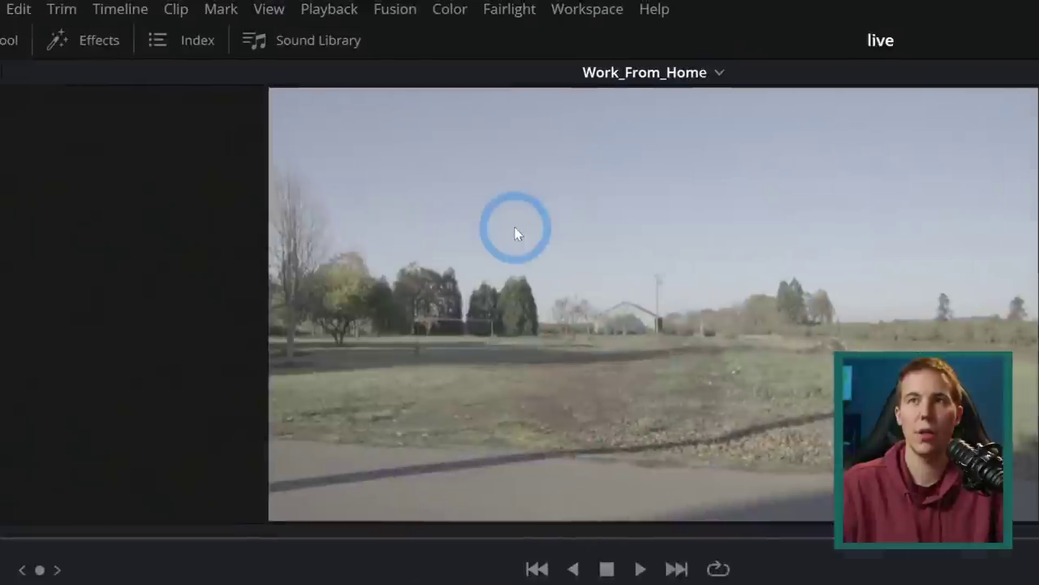
left_click(369, 9)
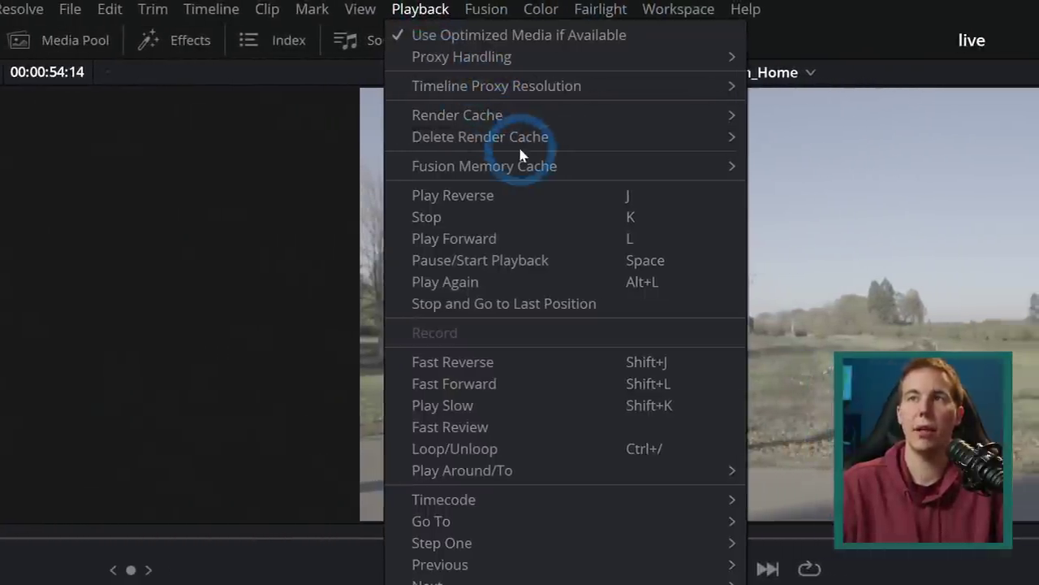
mouse_move(512, 138)
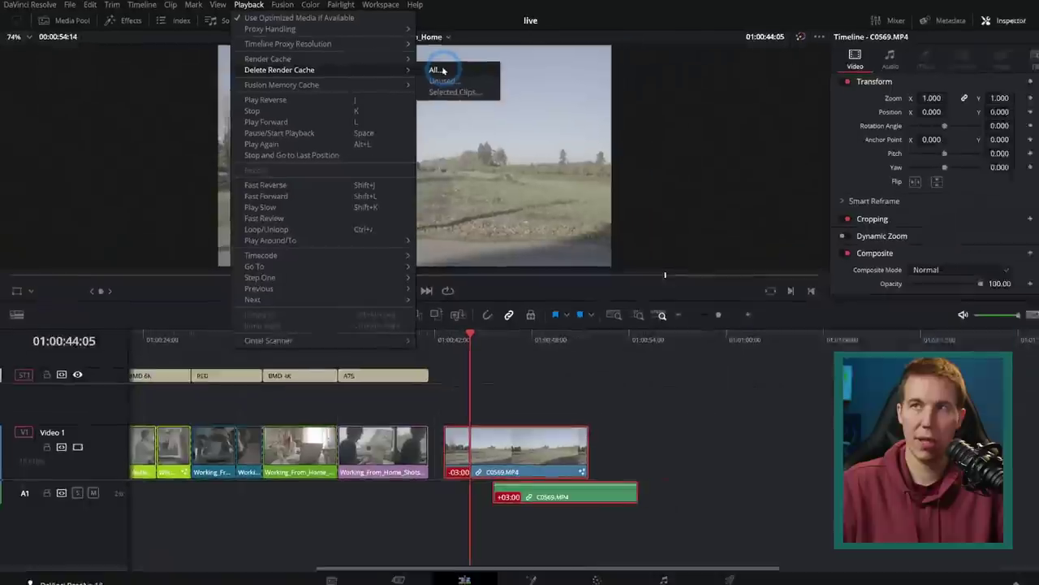
left_click(519, 138)
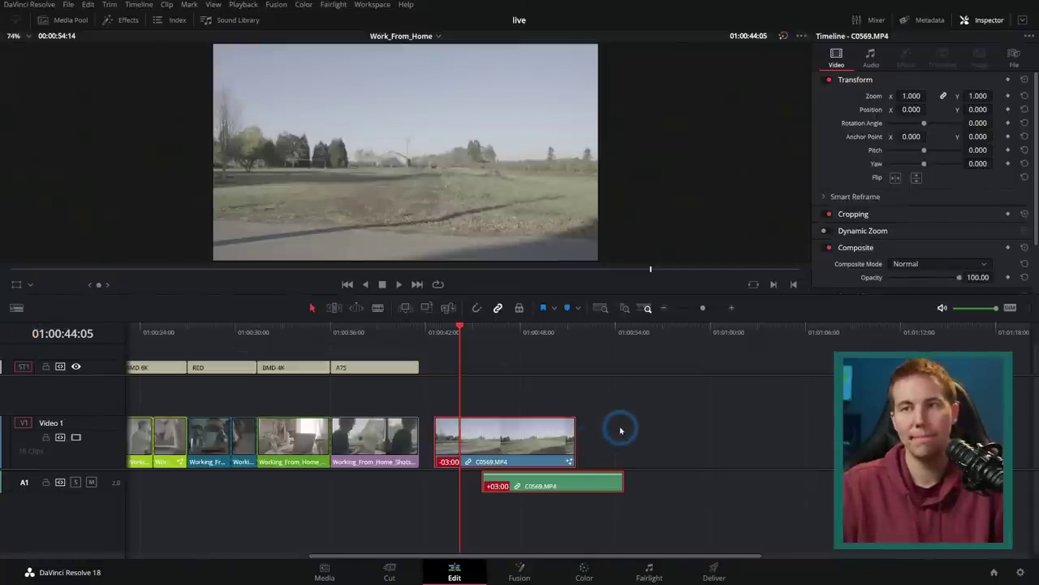
left_click(403, 576)
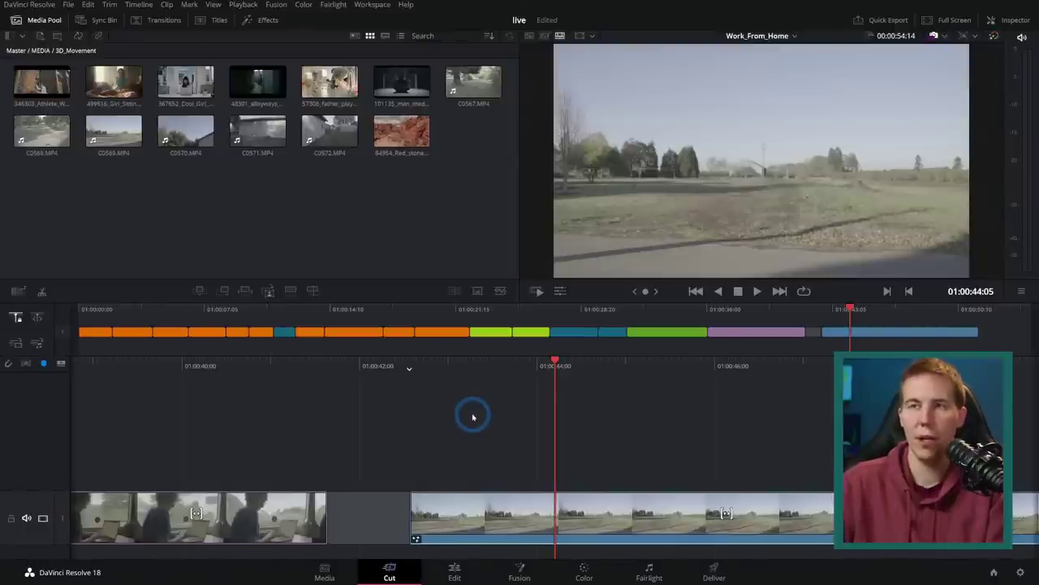
Return to the Edit page and deselect the C0569 video and audio clips
left_click(454, 571)
left_click(674, 433)
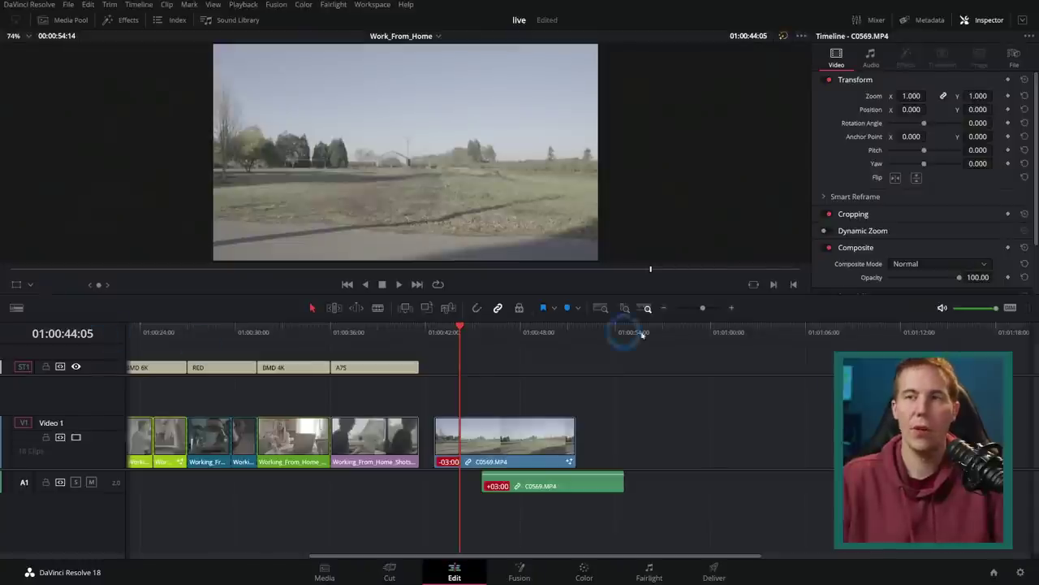
mouse_move(359, 327)
left_mouse_down()
mouse_move(299, 335)
mouse_move(369, 339)
left_mouse_up()
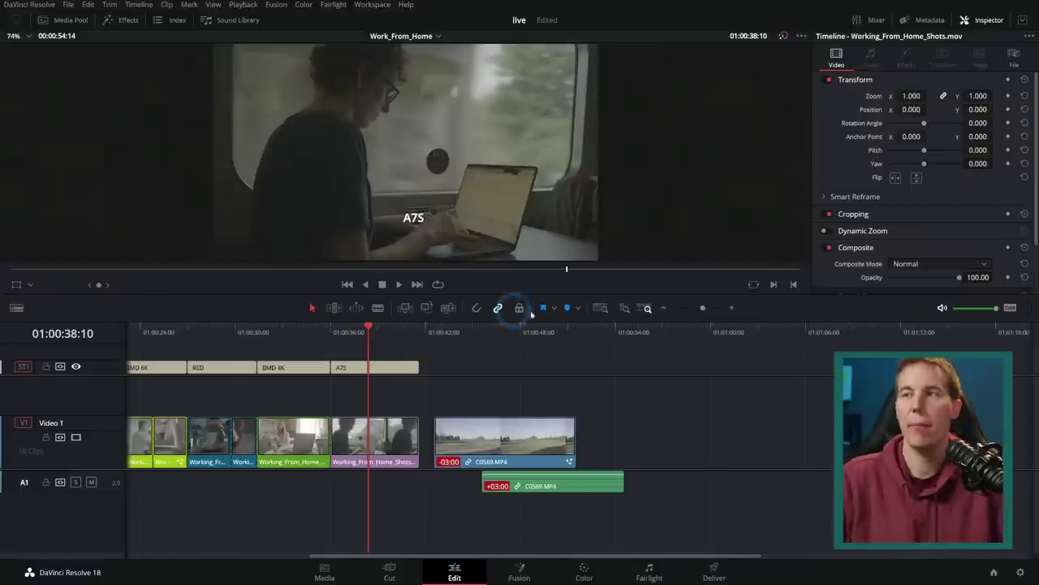
Browse the Project Settings timeline resolutions, keeping 1920 x 1080 HD for now
left_click(1021, 572)
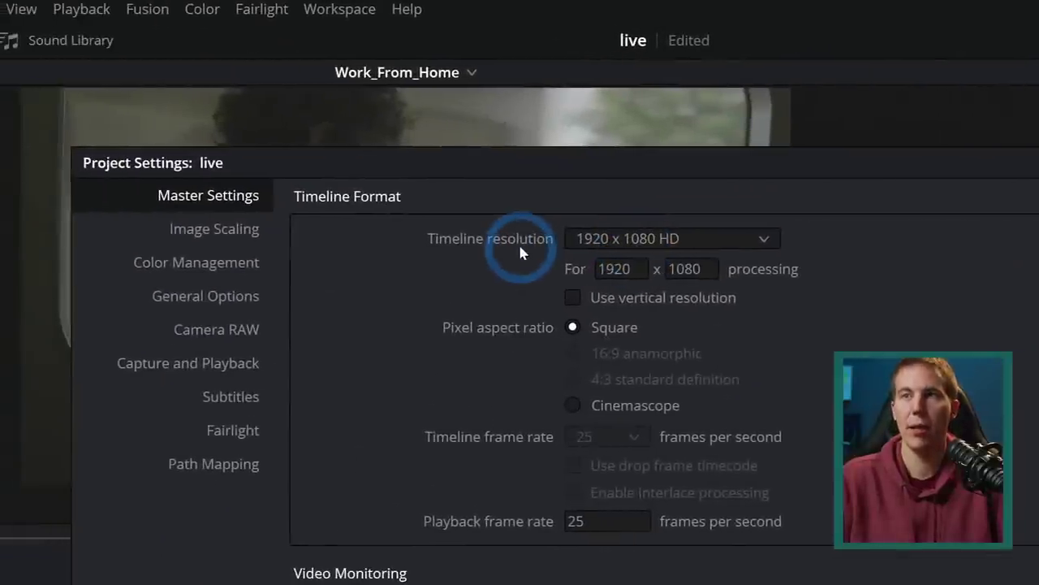
left_click(528, 240)
scroll(544, 325, "down", 1)
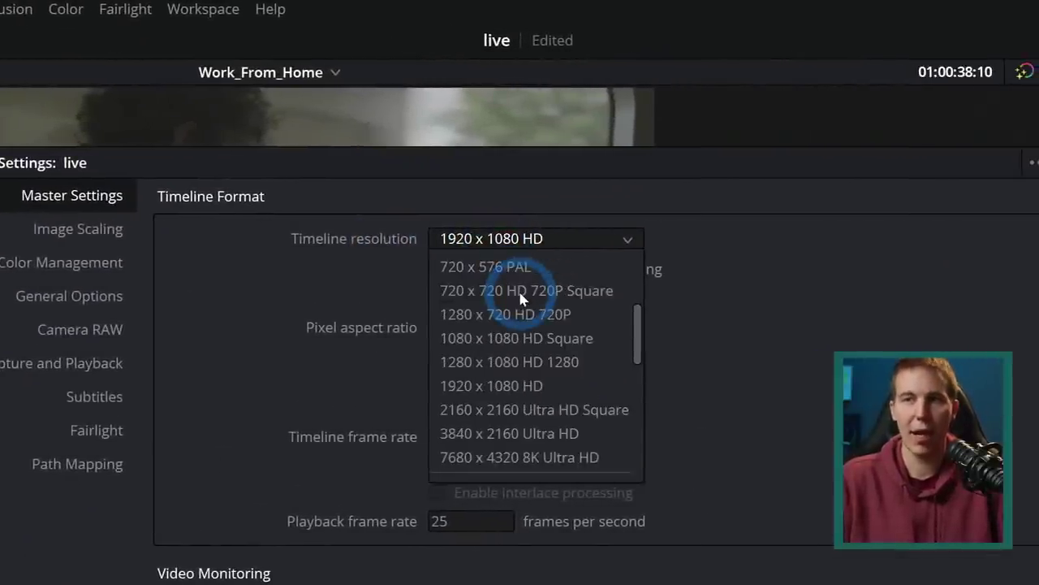
left_click(684, 208)
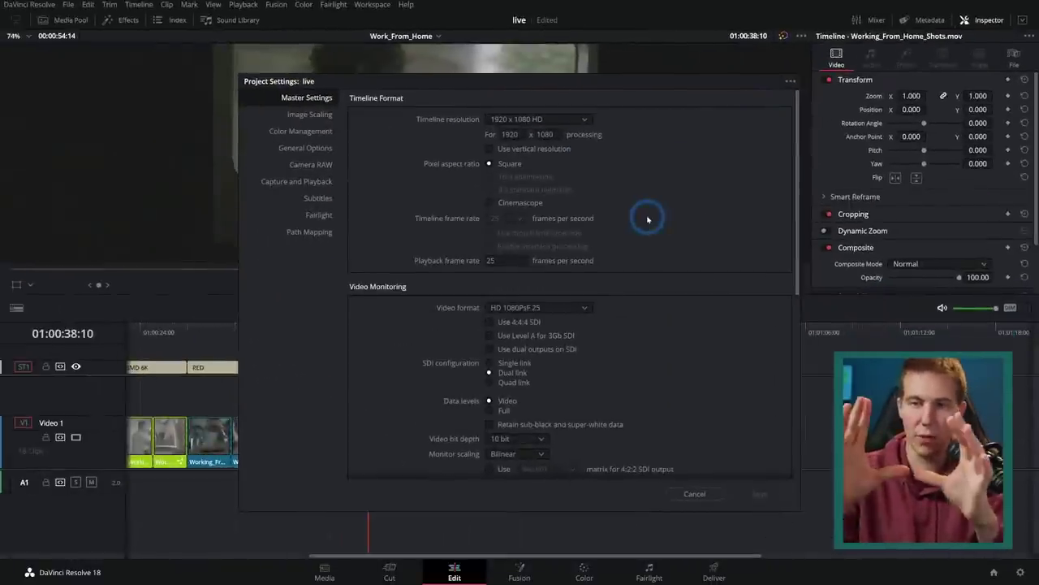
key("Return")
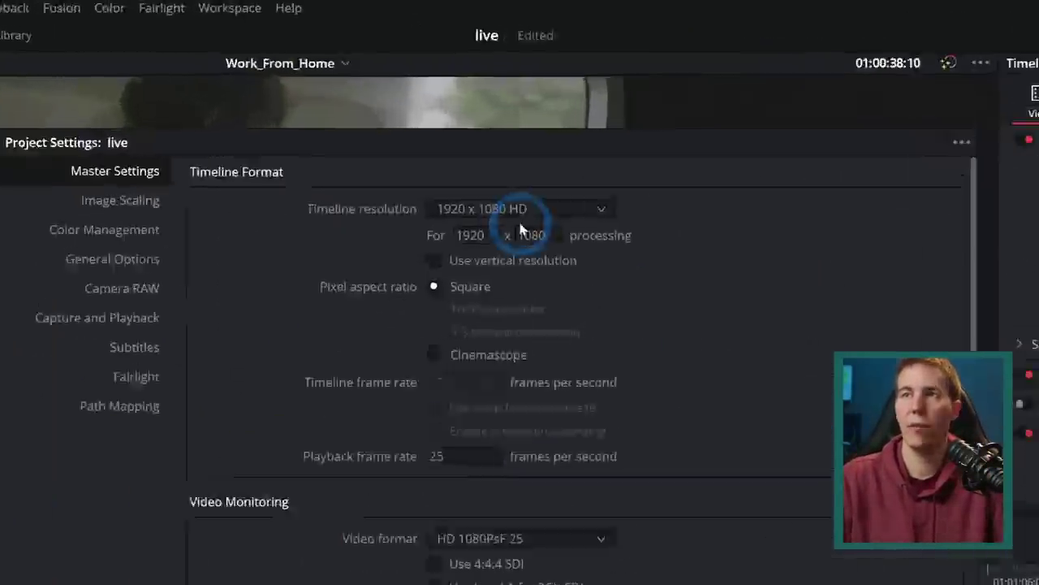
Set the timeline resolution to 3840 x 2160 Ultra HD and save the settings
left_click(532, 118)
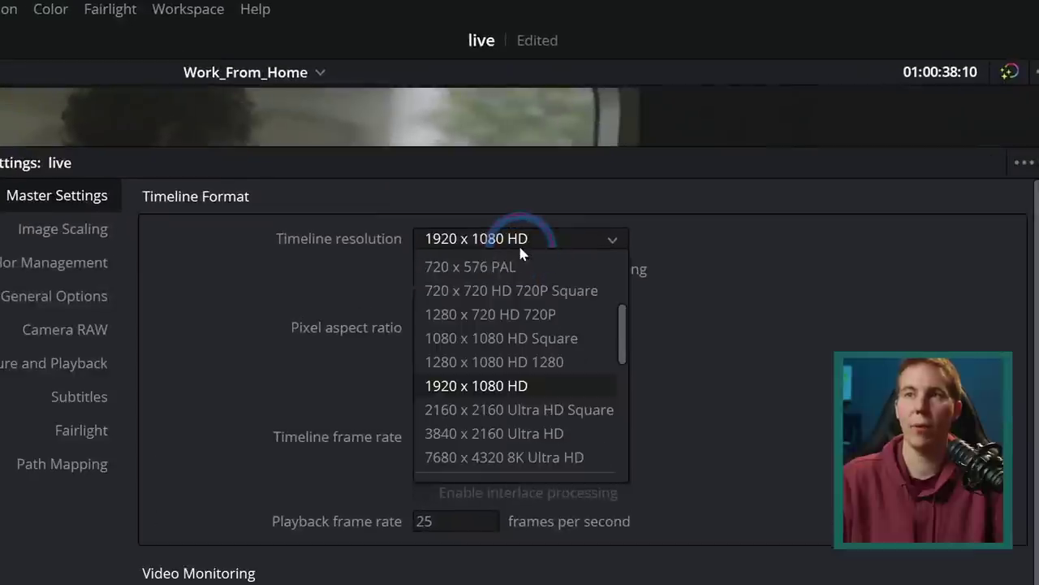
scroll(524, 385, "down", 3)
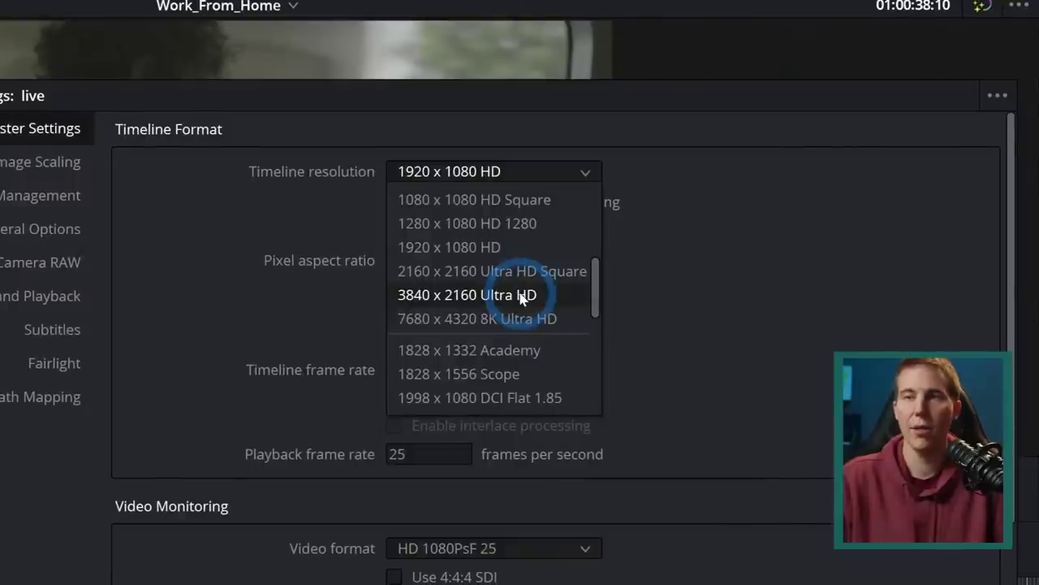
left_click(522, 298)
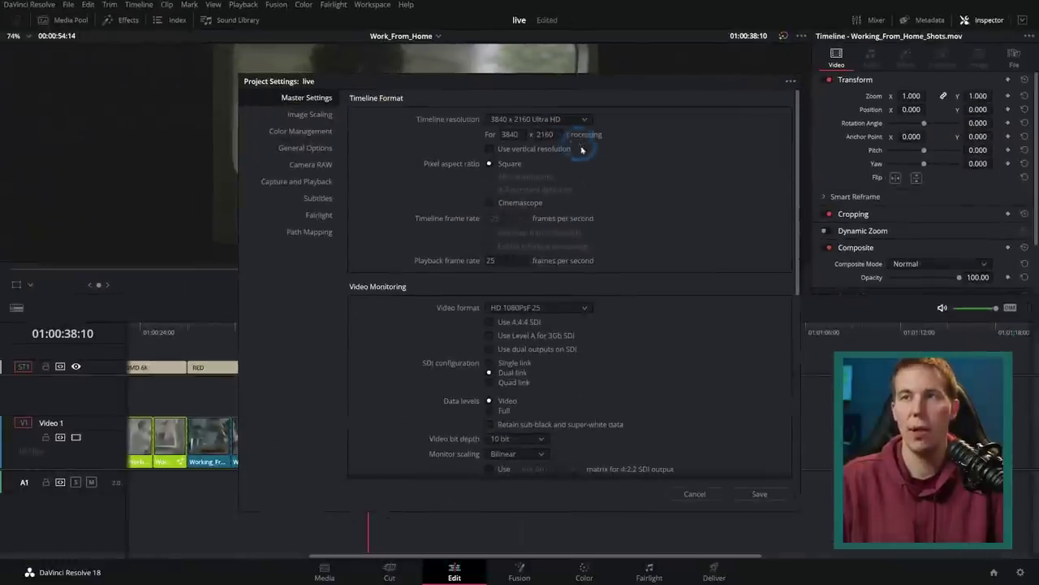
left_click(758, 494)
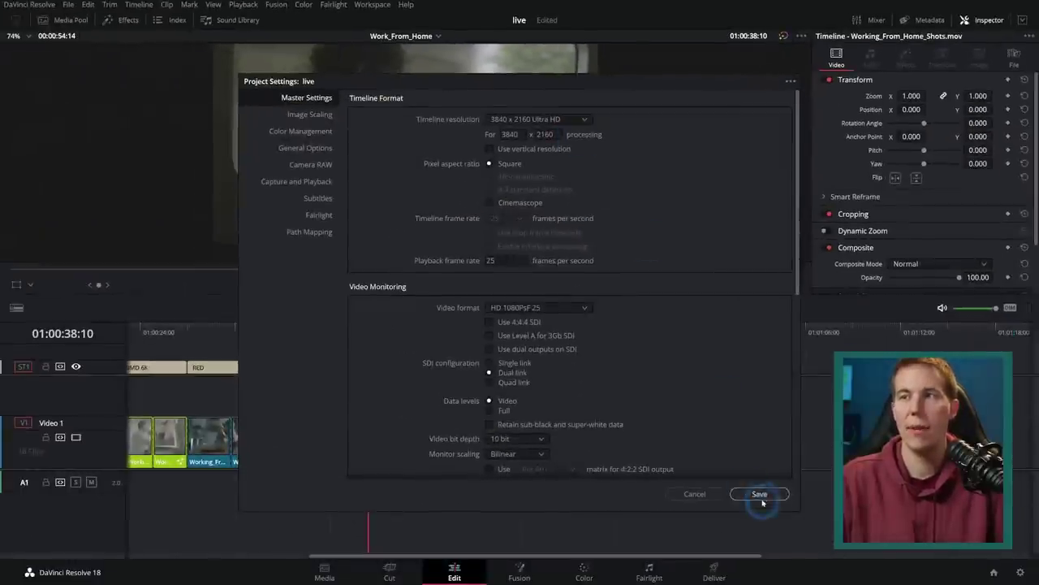
Scrub the playhead between the BMD 4K and A7S shots, ending at 01:00:33:17
left_click(298, 333)
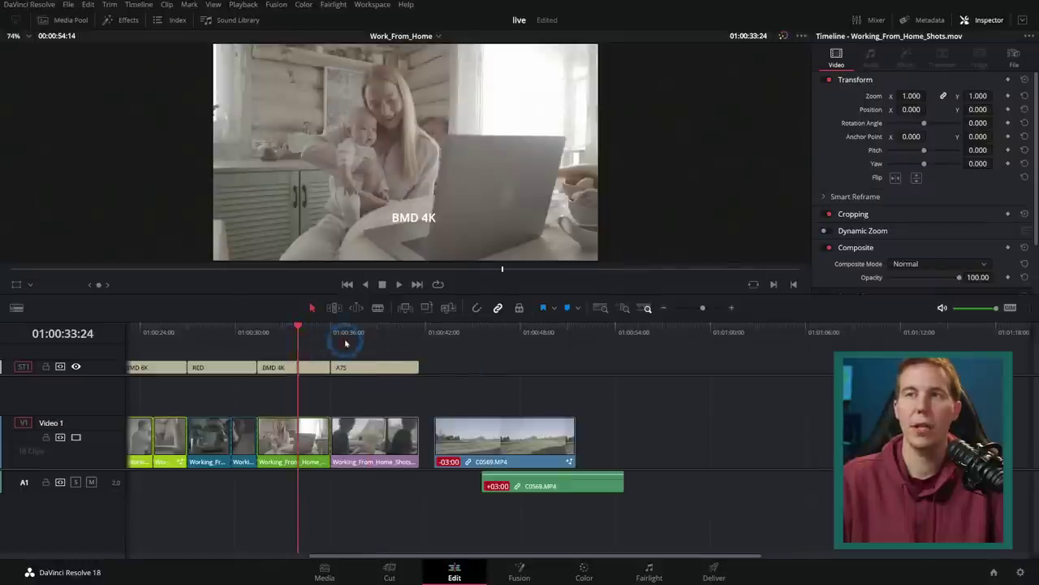
left_click(376, 333)
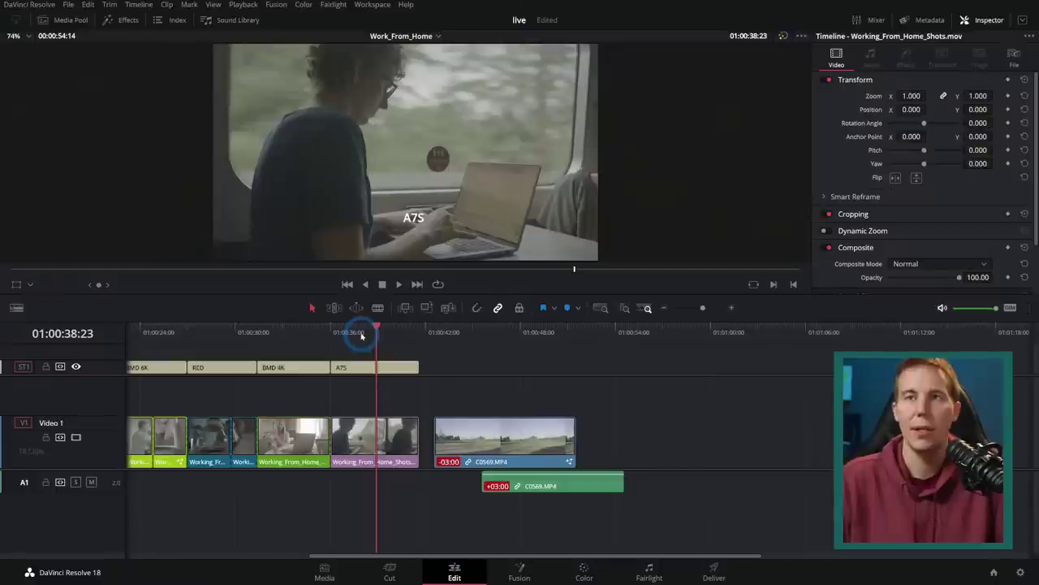
left_click(294, 333)
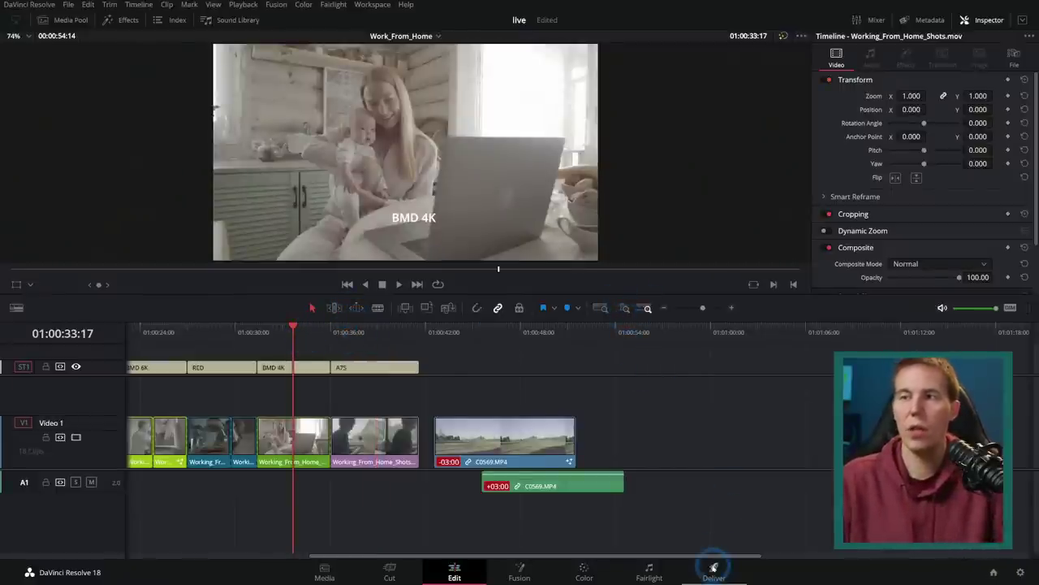
On the Deliver page, try the codecs and settle on H.265 in a QuickTime container
left_click(714, 573)
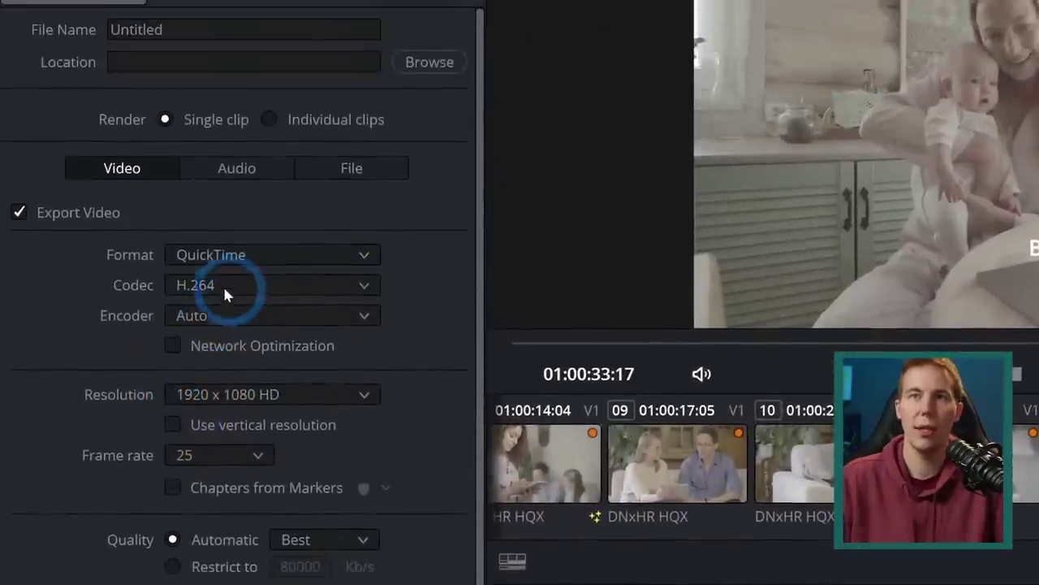
left_click(199, 157)
left_click(195, 286)
left_click(233, 253)
left_click(232, 253)
left_click(228, 328)
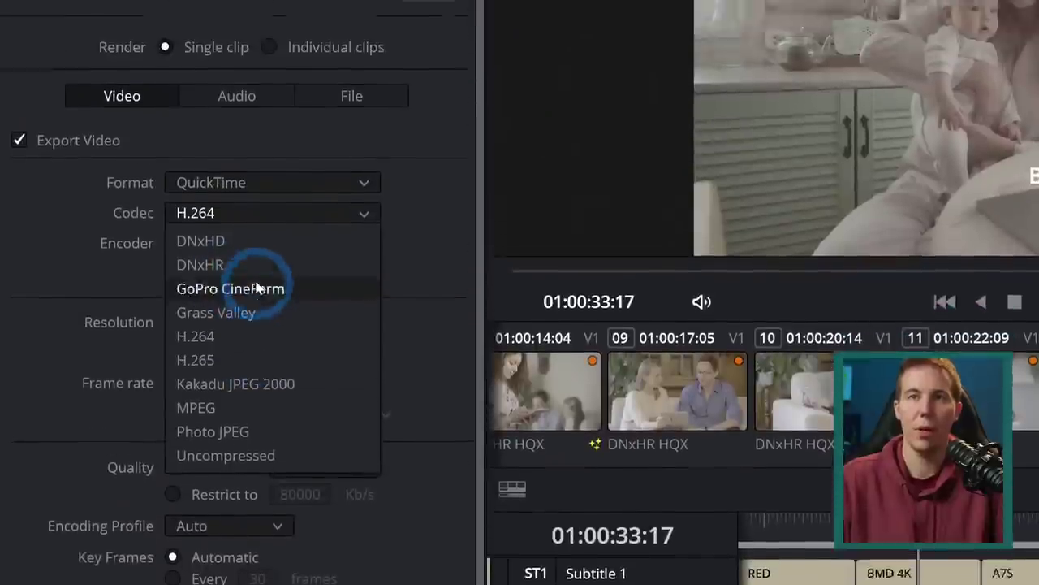
left_click(244, 265)
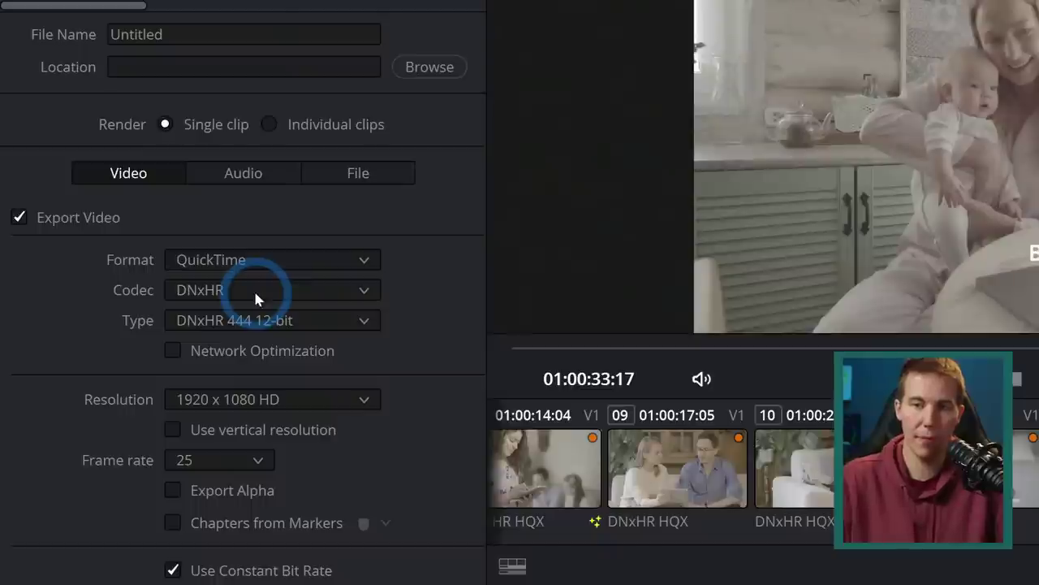
left_click(255, 299)
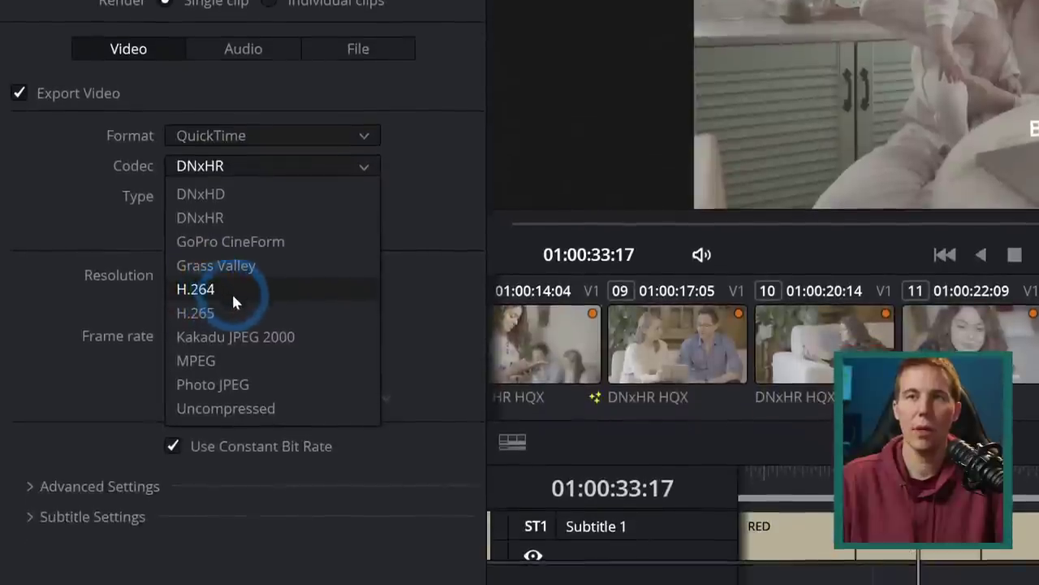
left_click(219, 317)
Use the NVIDIA encoder with quality restricted to 80000 Kb/s, then return to Edit
left_click(278, 201)
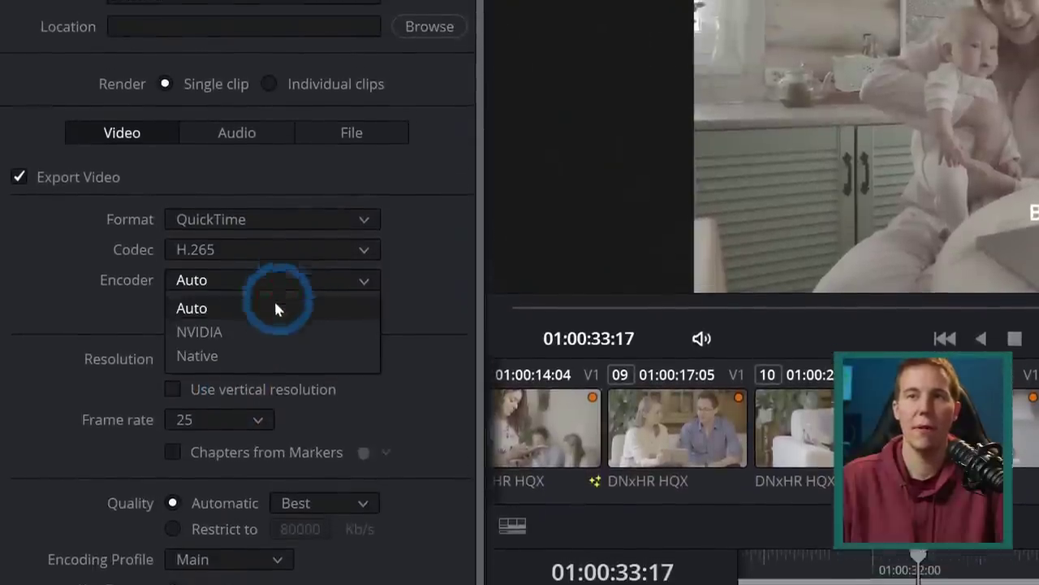
left_click(272, 338)
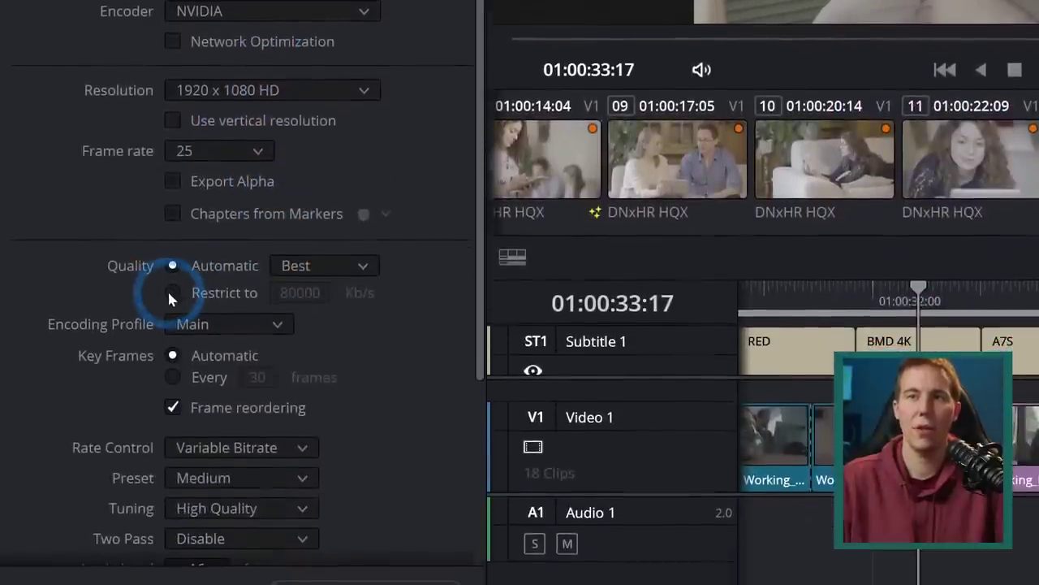
left_click(171, 340)
left_click(300, 292)
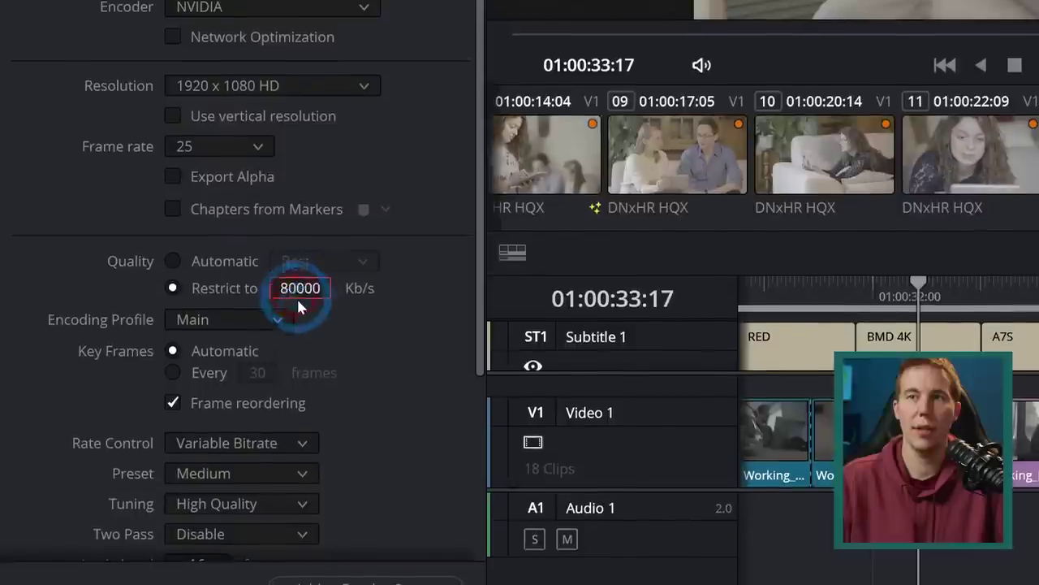
left_click(314, 315)
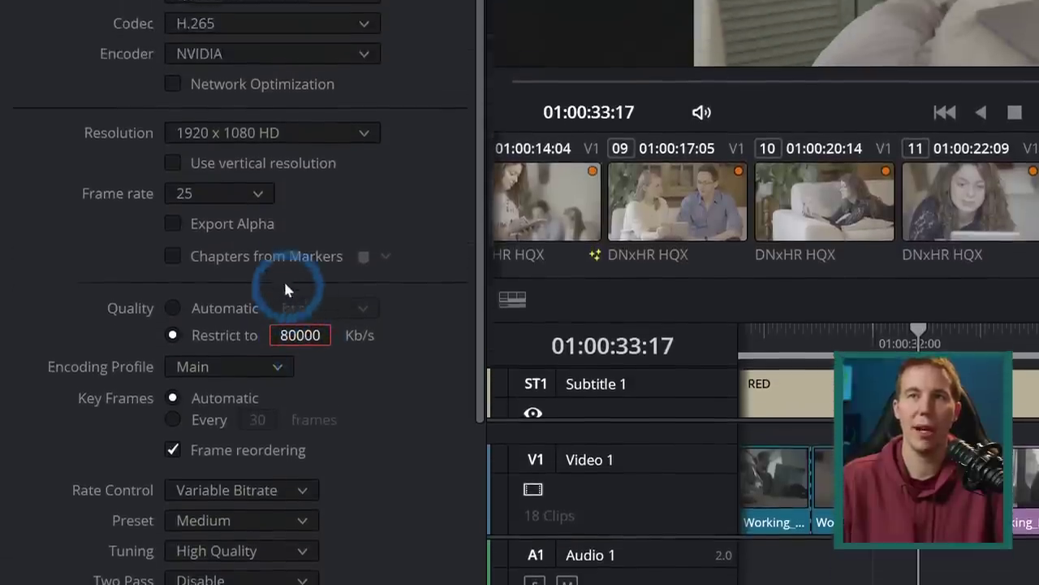
left_click(298, 273)
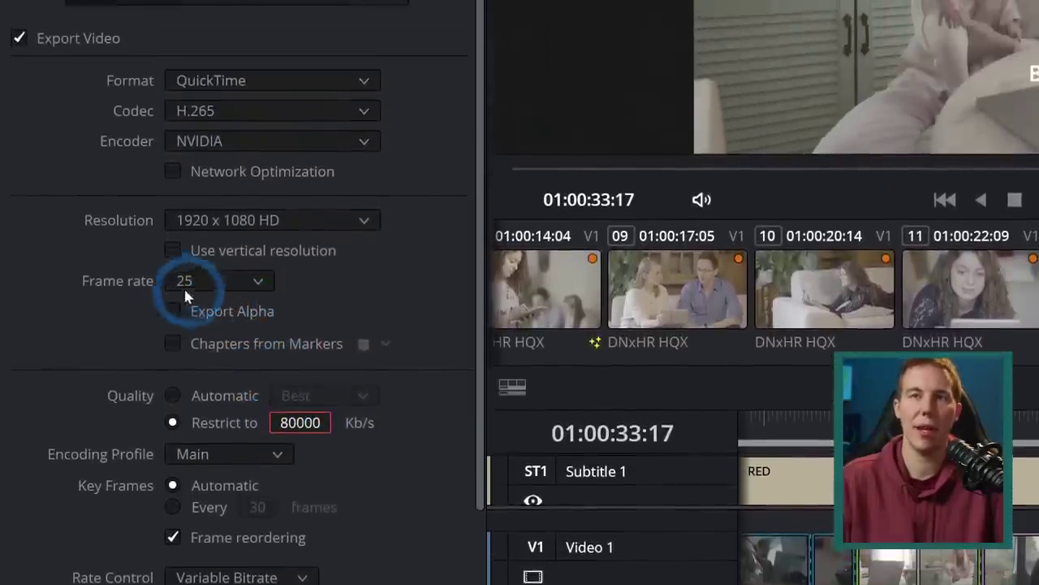
left_click(172, 150)
left_click(258, 284)
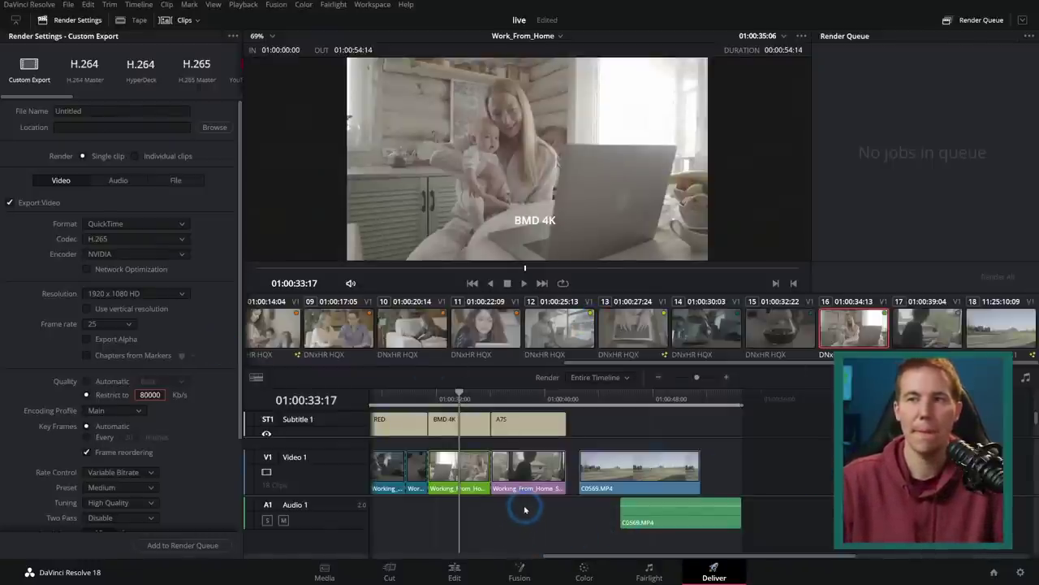
left_click(455, 569)
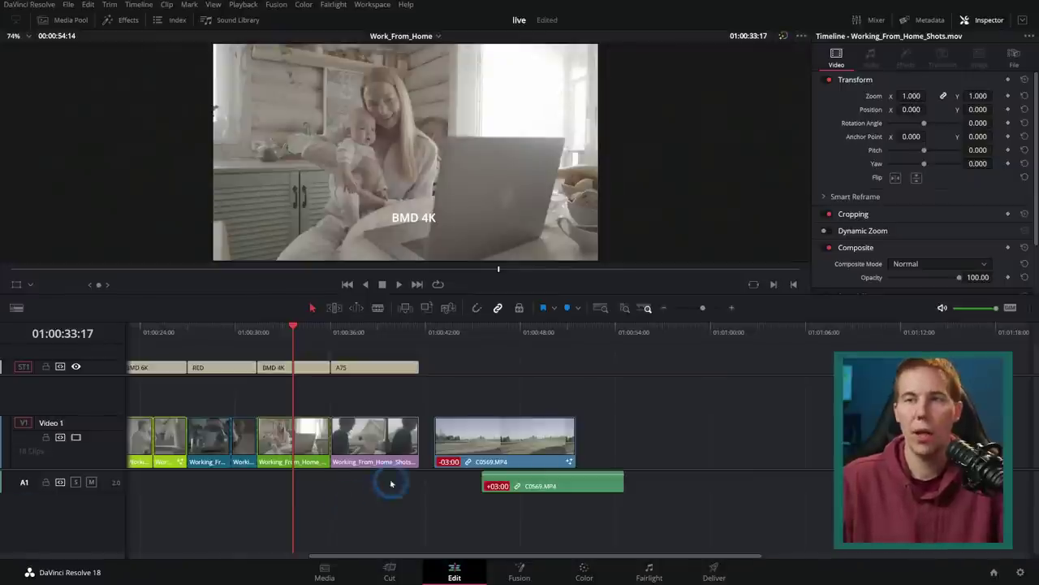
Scroll the timeline left and bring up the Timeline menu's commands
scroll(466, 498, "left", 3)
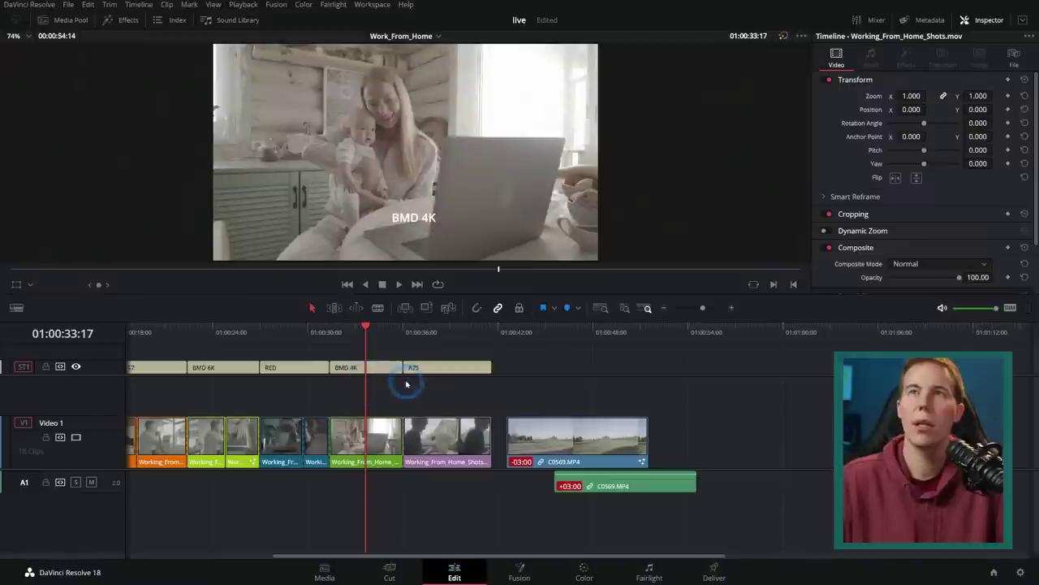
left_click(138, 4)
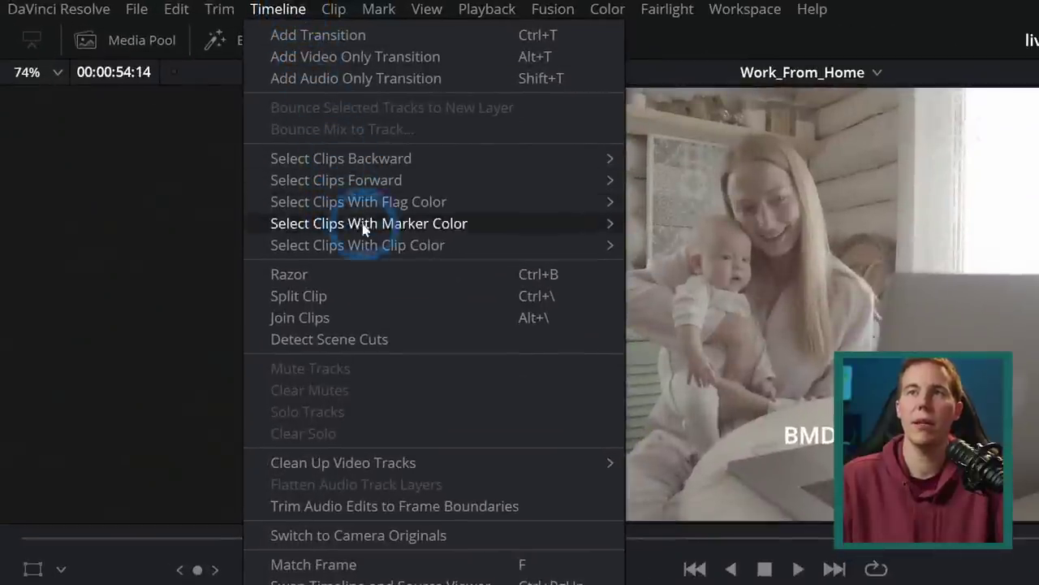
Select all timeline clips with the Olive clip colour
mouse_move(363, 255)
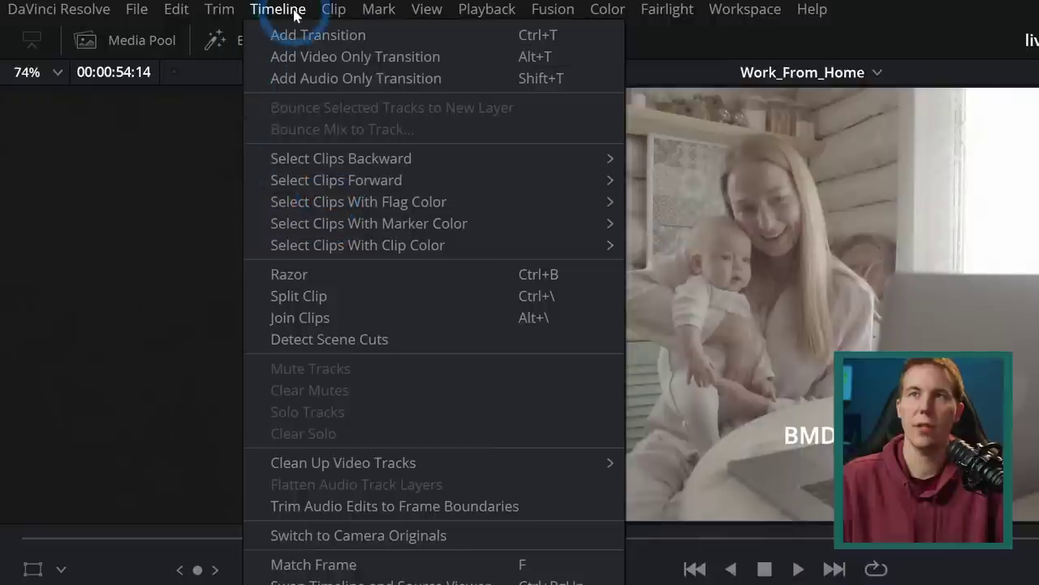
mouse_move(178, 147)
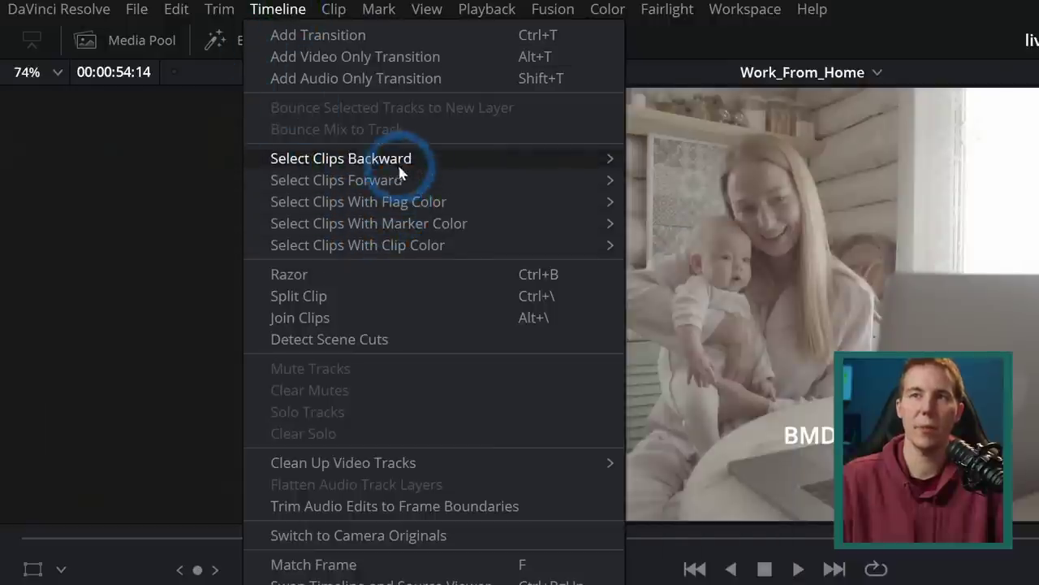
mouse_move(410, 248)
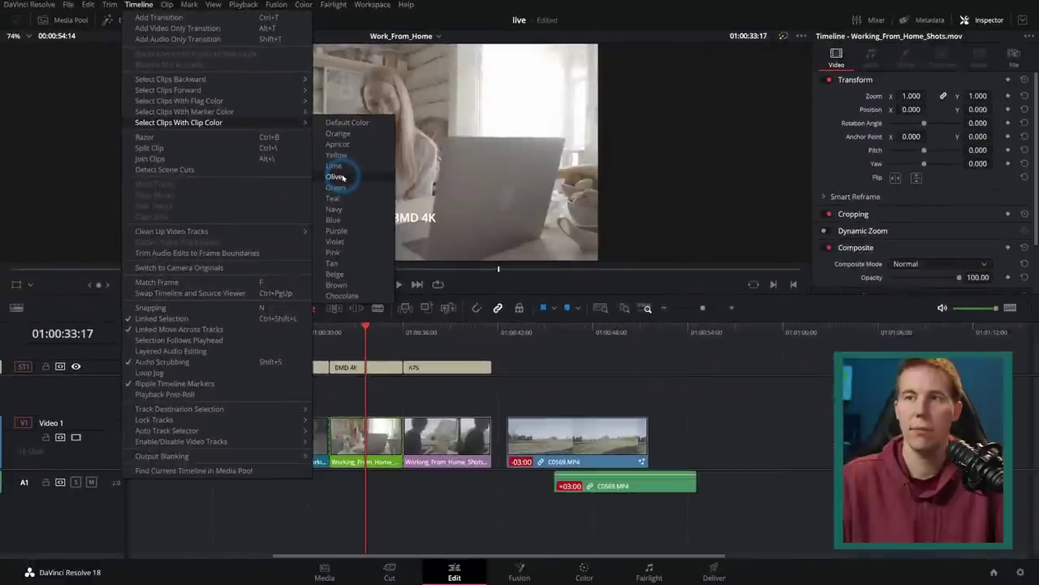
left_click(337, 176)
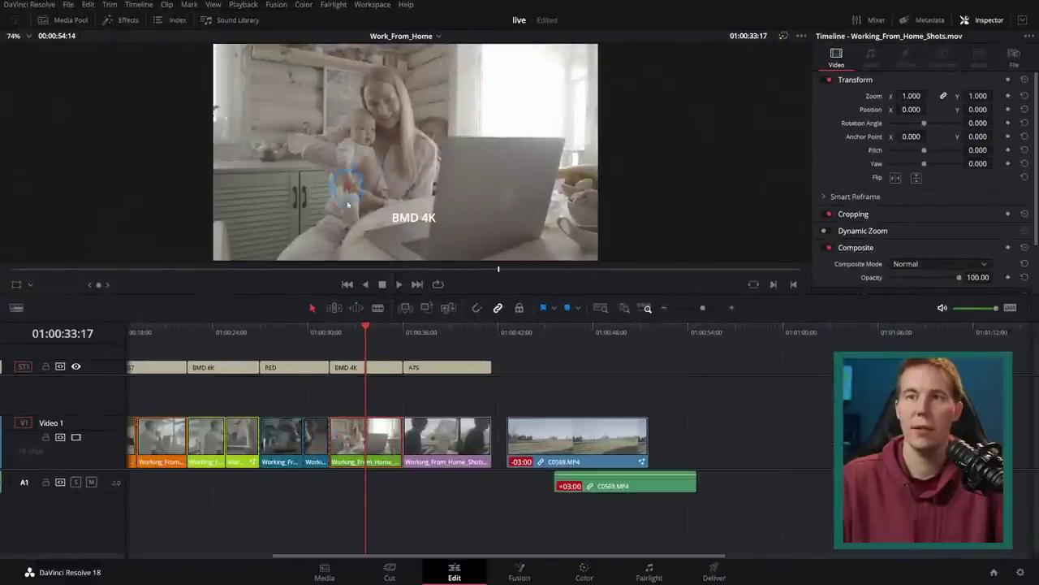
Try lifting a clip onto a new track, undo it, and switch to the Color page
left_click_drag(377, 434, 418, 399)
key("ctrl+z")
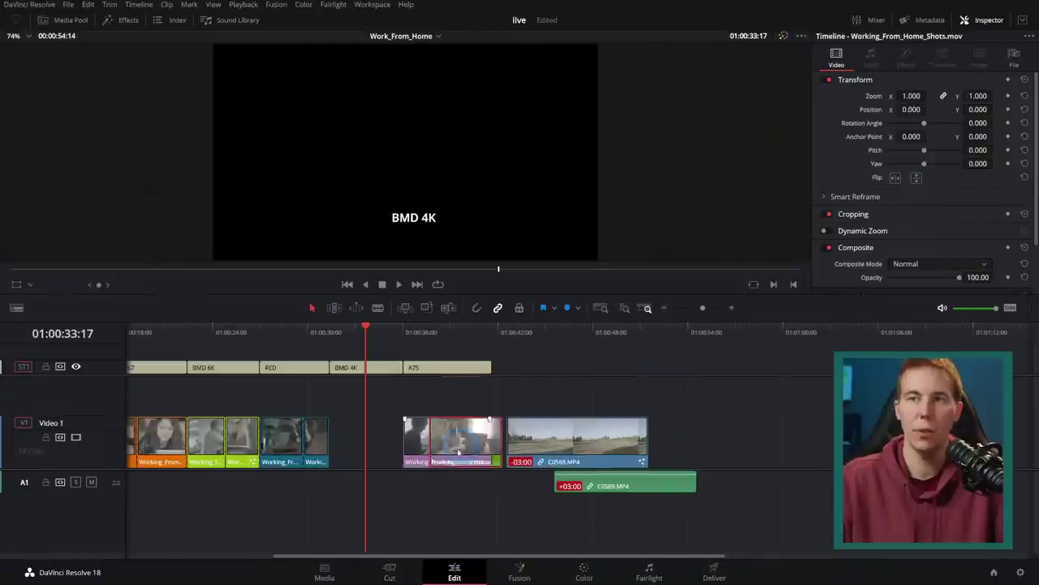
left_click(584, 571)
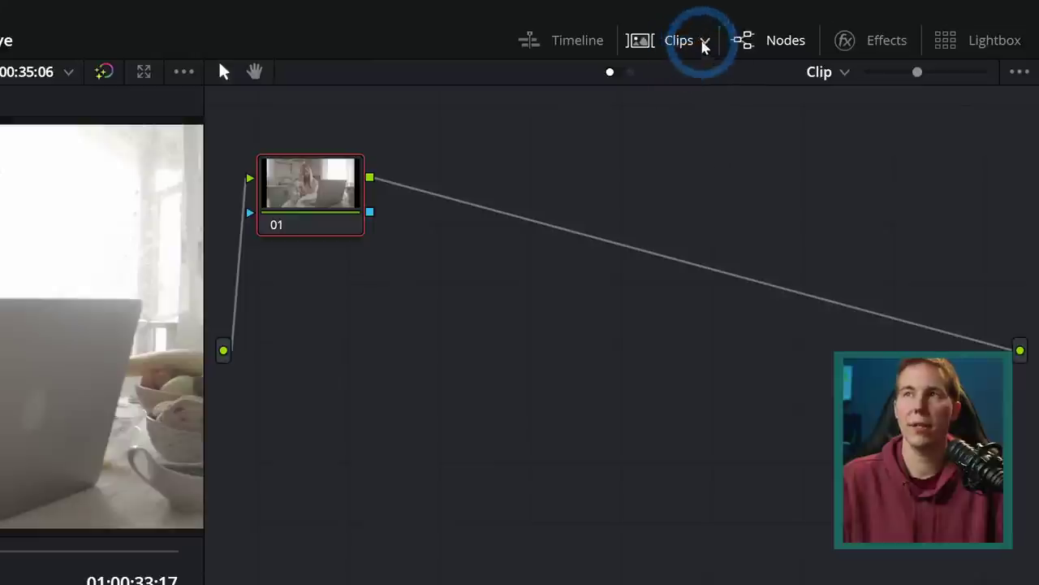
Filter the Color page clip strip to Orange clips and browse them, settling on clip 07
left_click(706, 42)
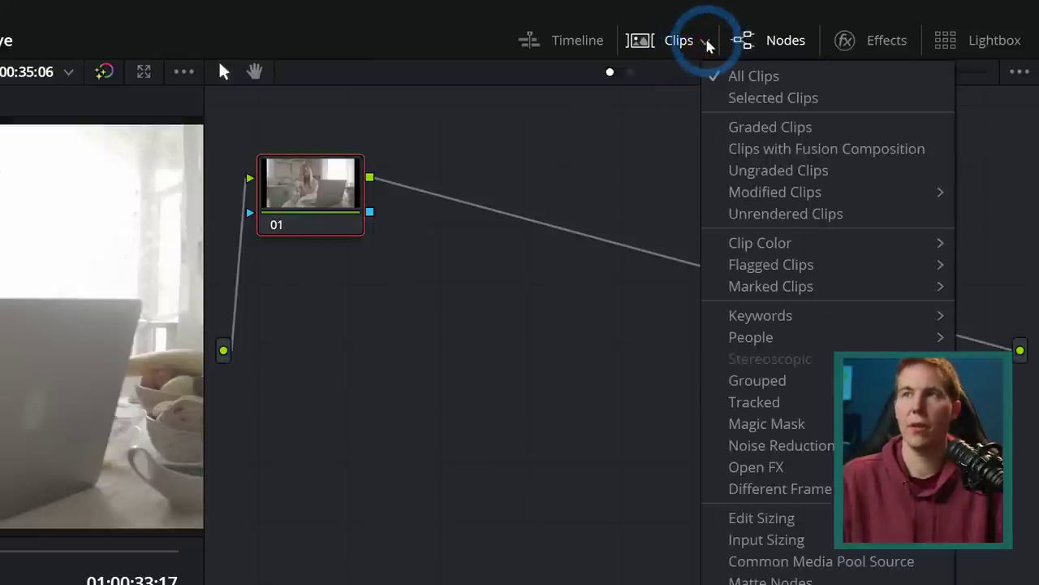
mouse_move(773, 242)
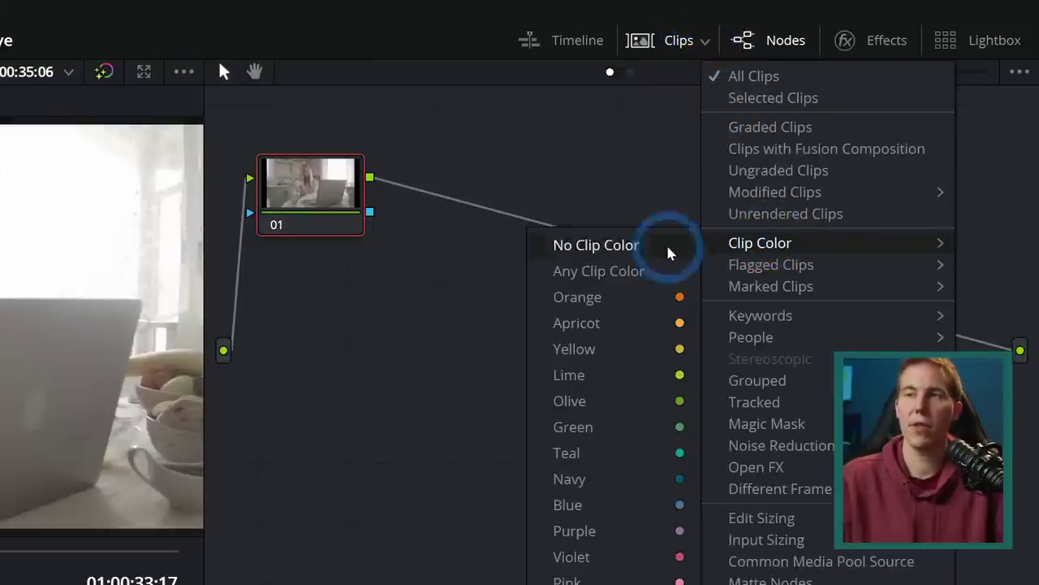
left_click(624, 292)
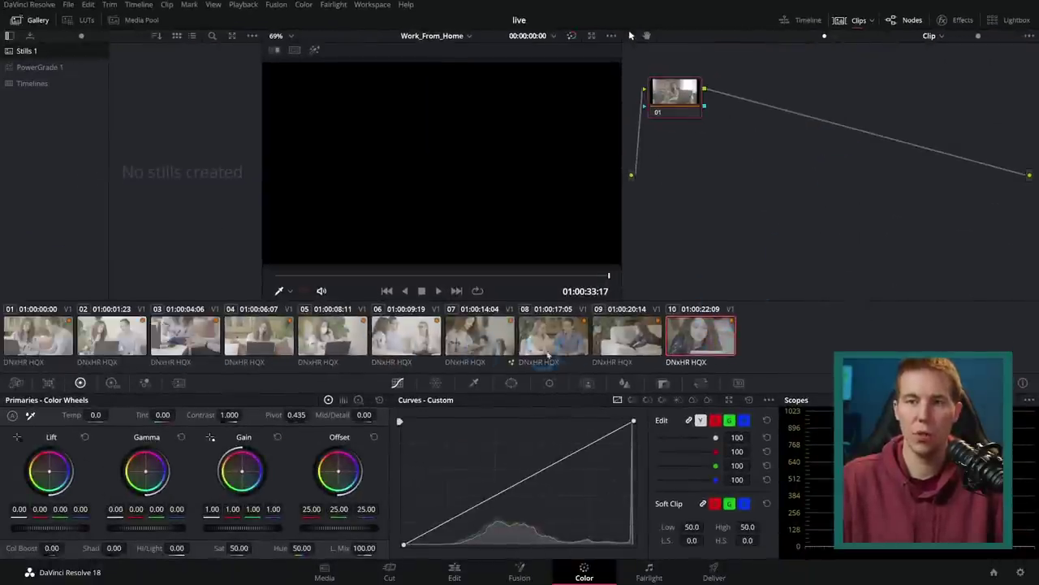
left_click(621, 340)
left_click(479, 334)
left_click(366, 336)
left_click(479, 335)
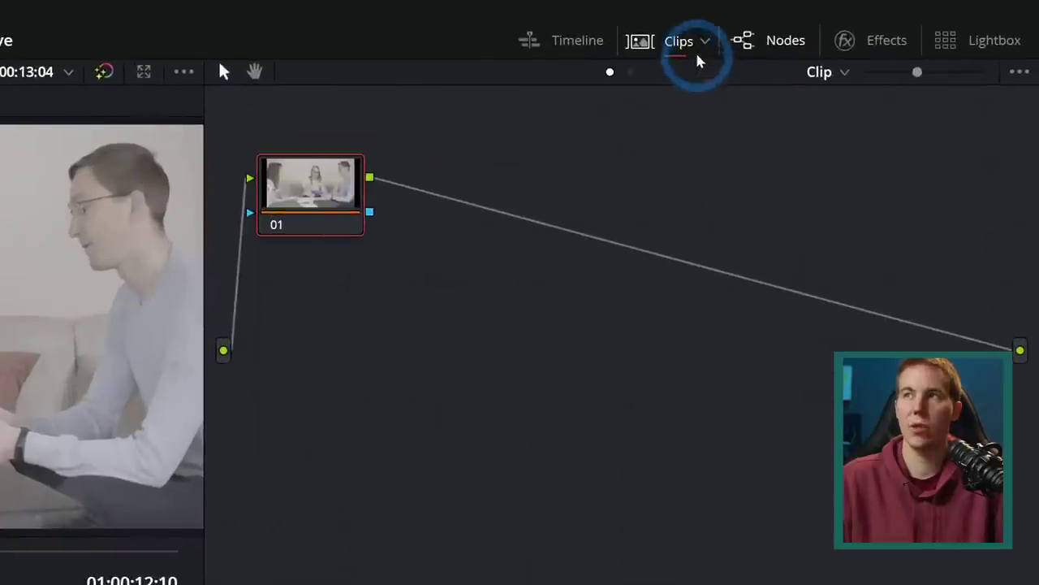
Reset the clip strip filter to All Clips and bring up the Project Manager
left_click(867, 29)
left_click(876, 38)
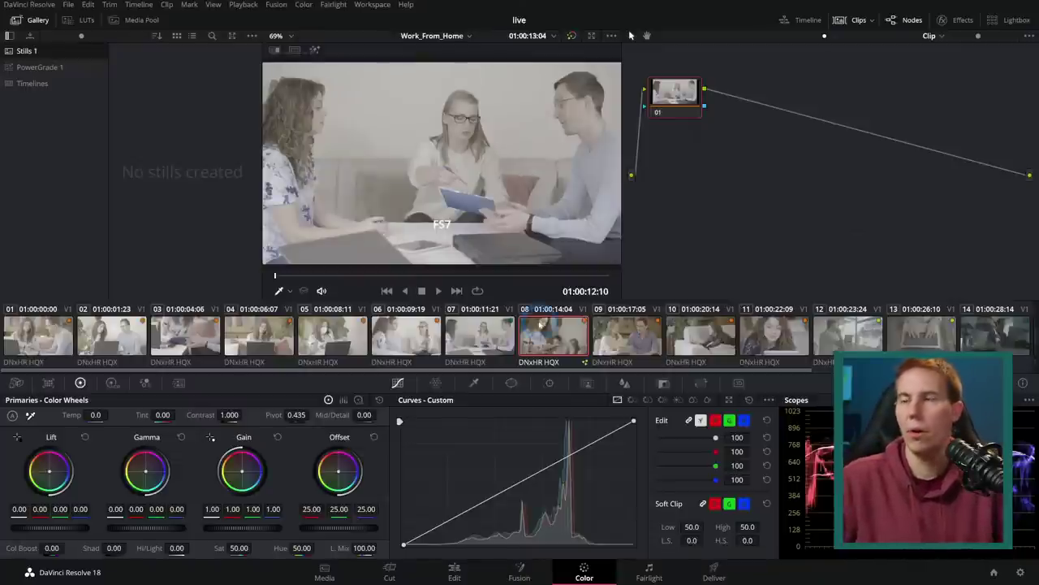
left_click(994, 572)
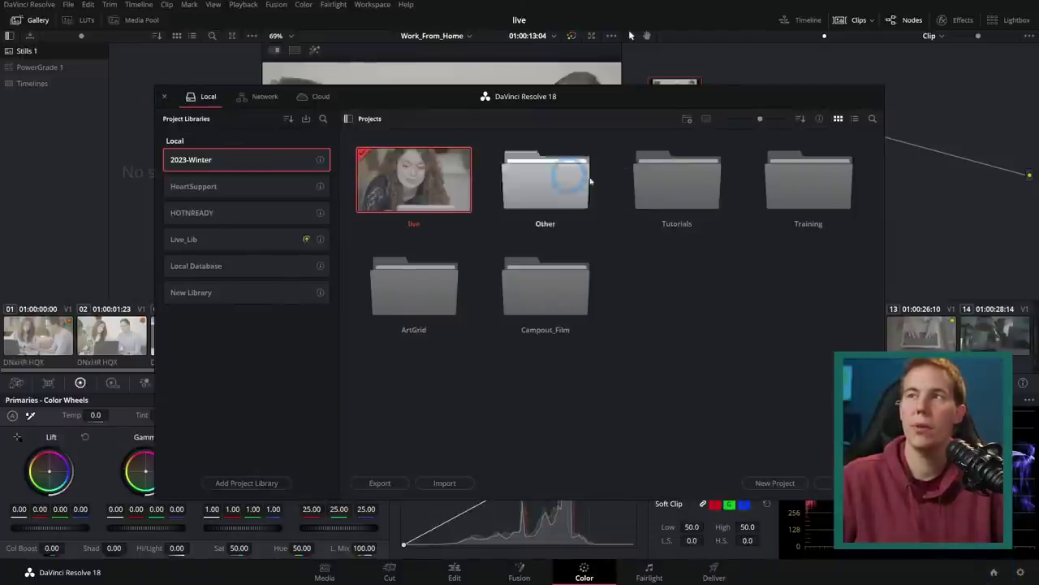
Toggle the project details display on and off, then close the Project Manager
left_click(819, 118)
left_click(819, 118)
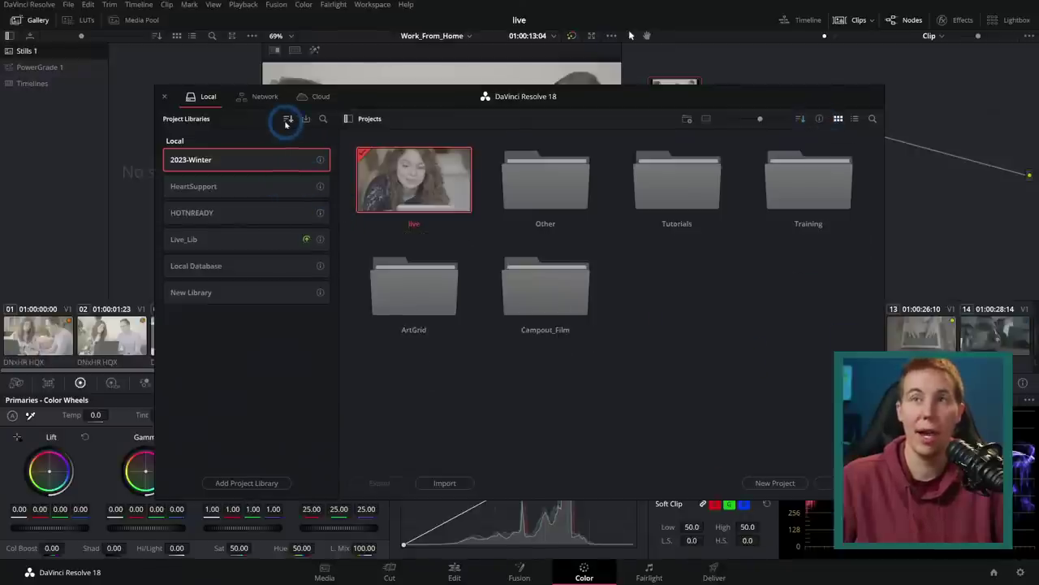
left_click(164, 97)
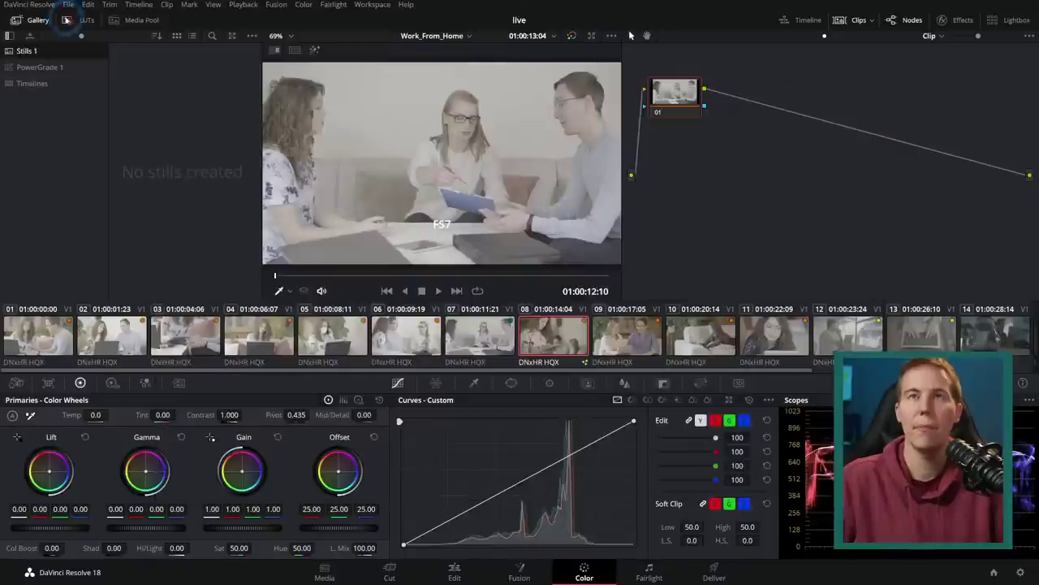
In Preferences, review User UI Settings, Project Save and Load, and Editing, then System Media Storage
left_click(29, 4)
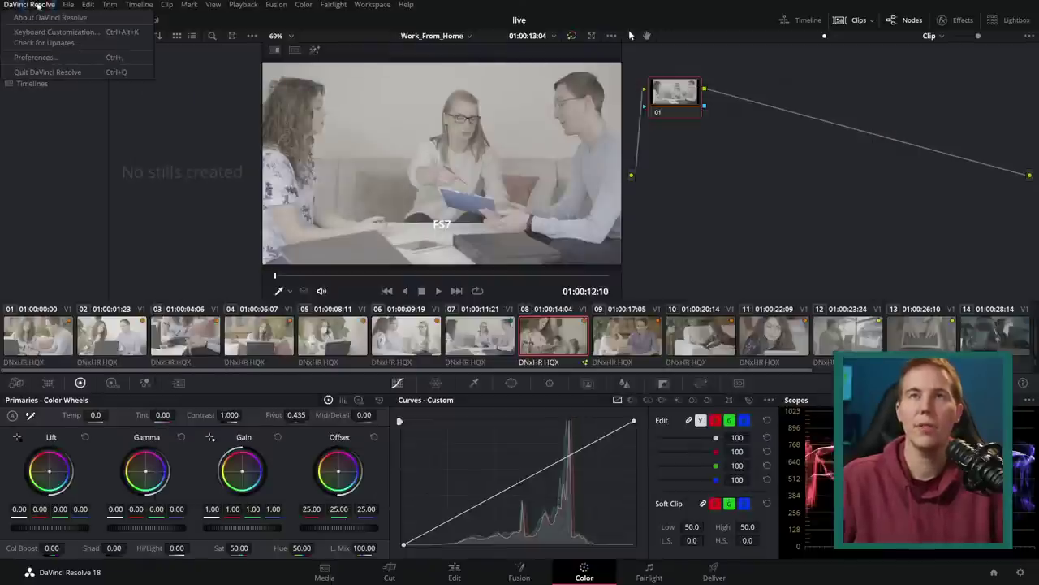
left_click(36, 56)
left_click(558, 106)
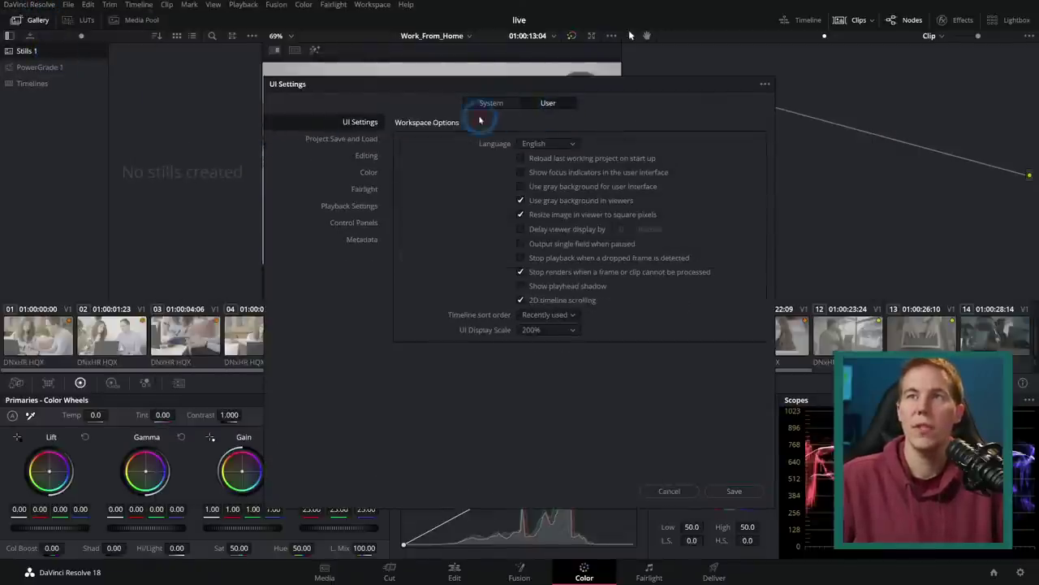
left_click(360, 139)
left_click(365, 156)
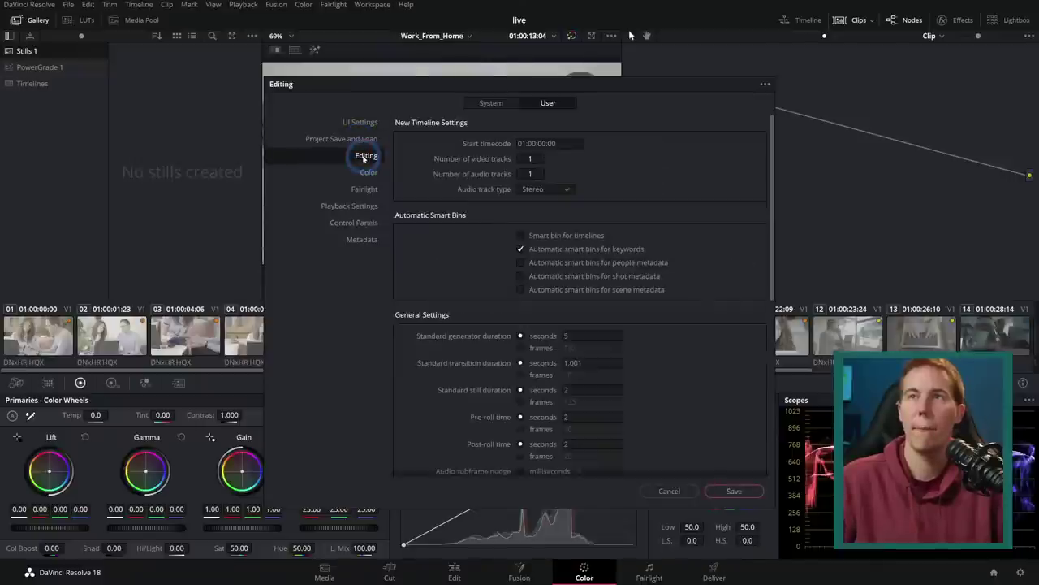
left_click(360, 122)
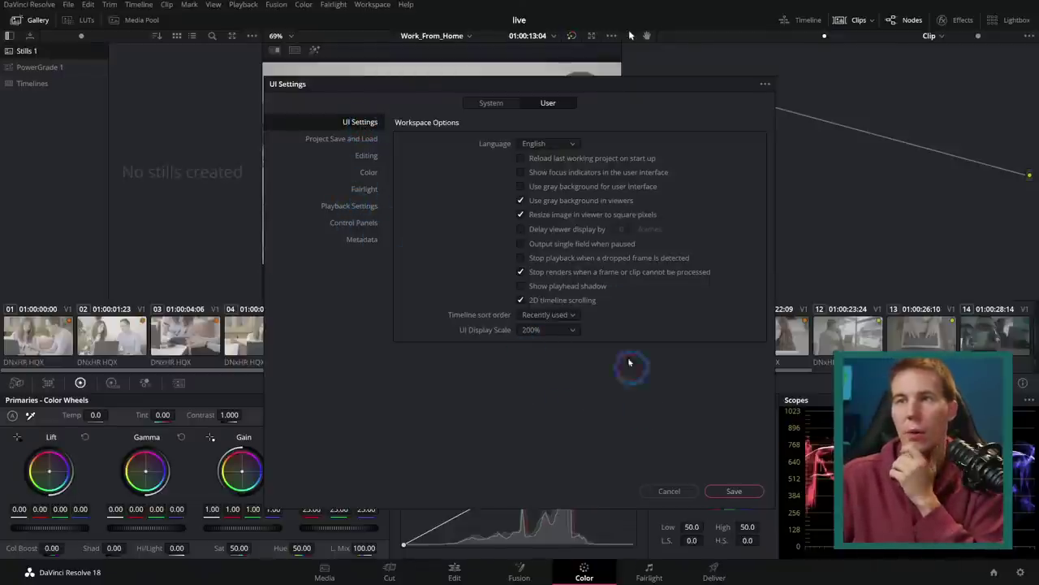
left_click(493, 104)
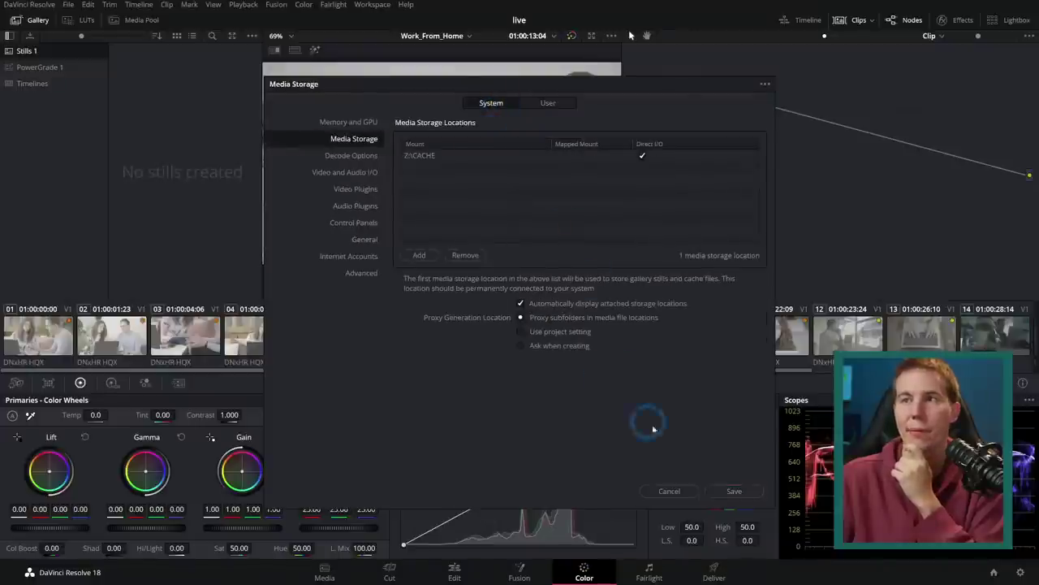
Cancel the Preferences window without saving any changes
left_click(669, 491)
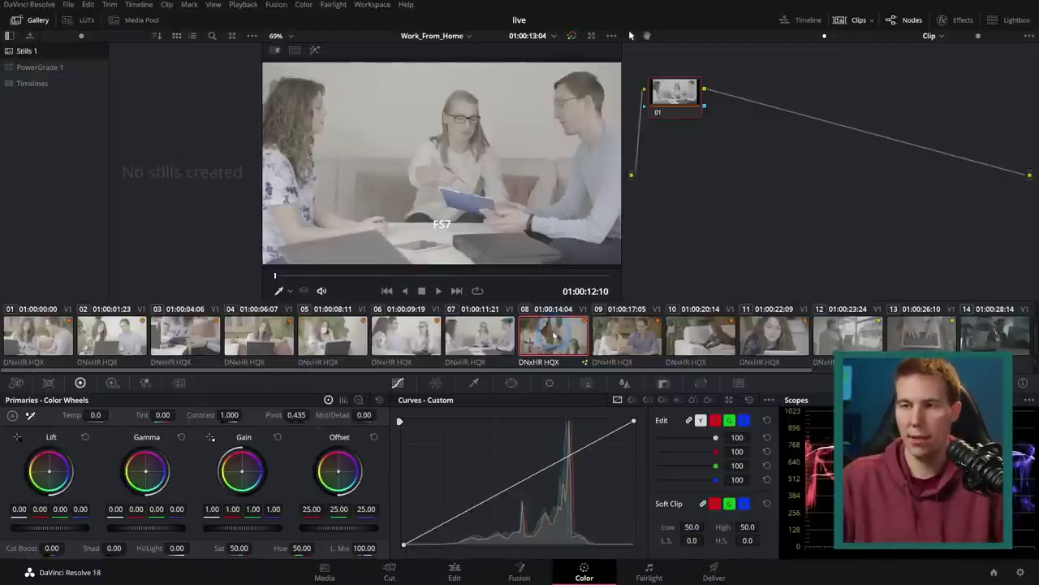
Look over the Deliver, Fusion and Edit pages before settling on Deliver
left_click(720, 571)
left_click(519, 571)
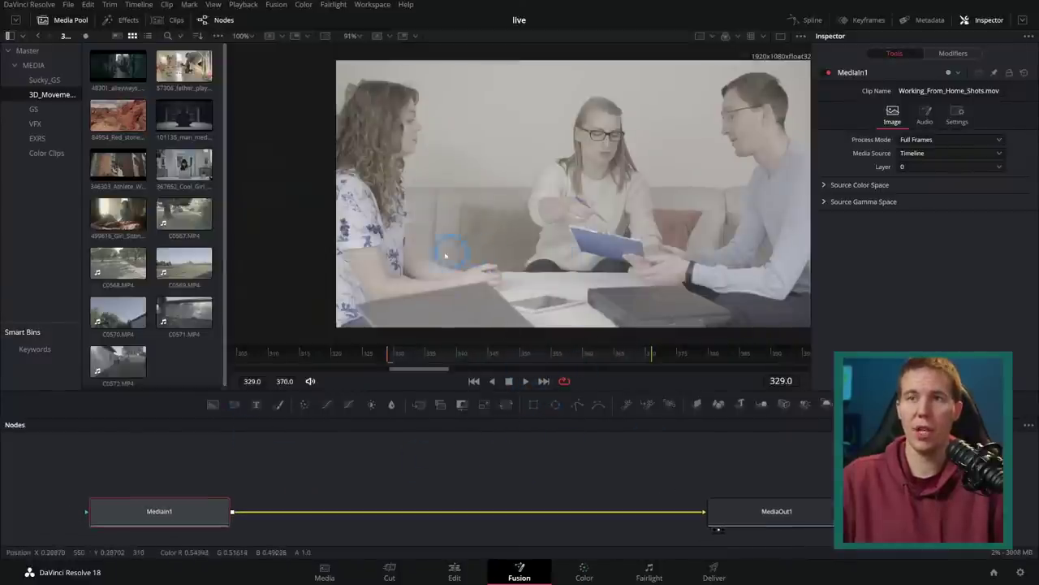
left_click(455, 571)
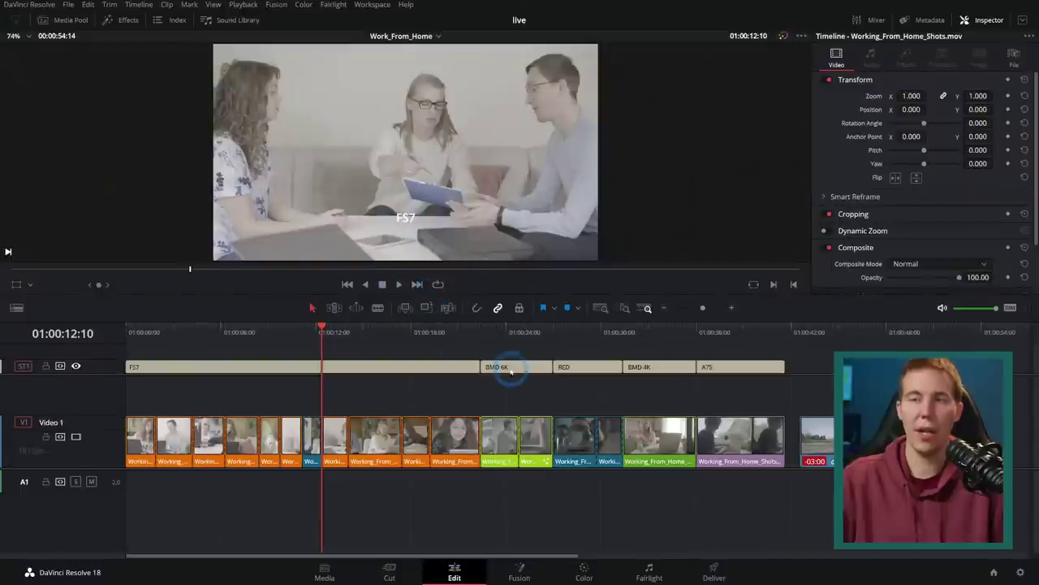
left_click(715, 571)
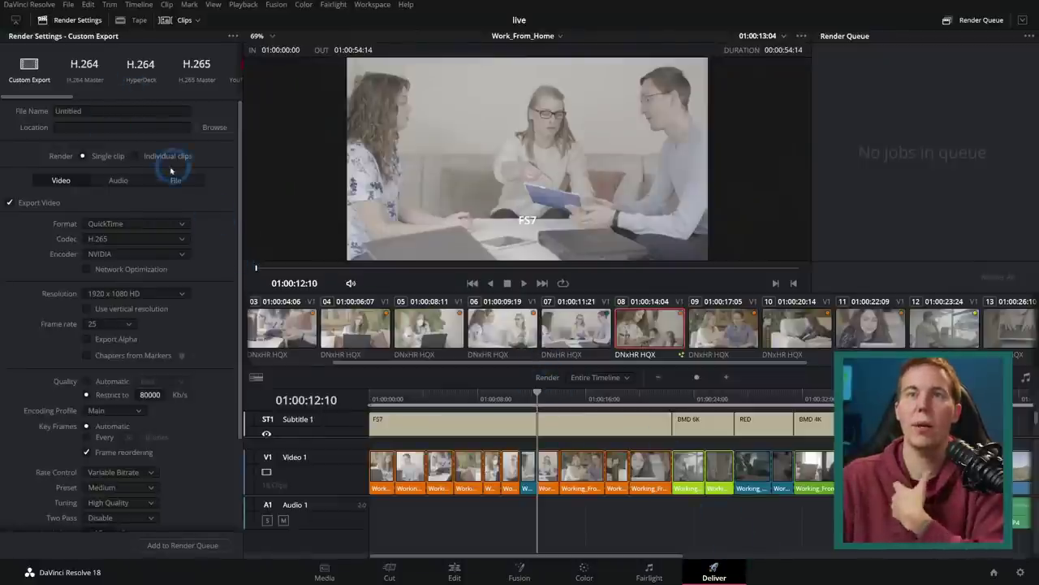
Set the render format to TIFF and enable Export Alpha
left_click(142, 223)
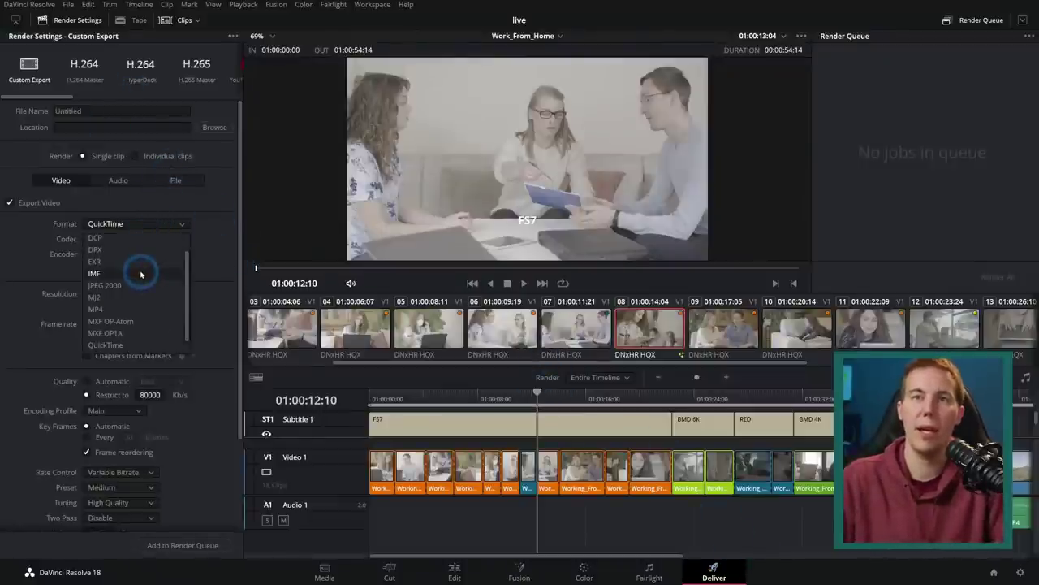
scroll(132, 333, "down", 1)
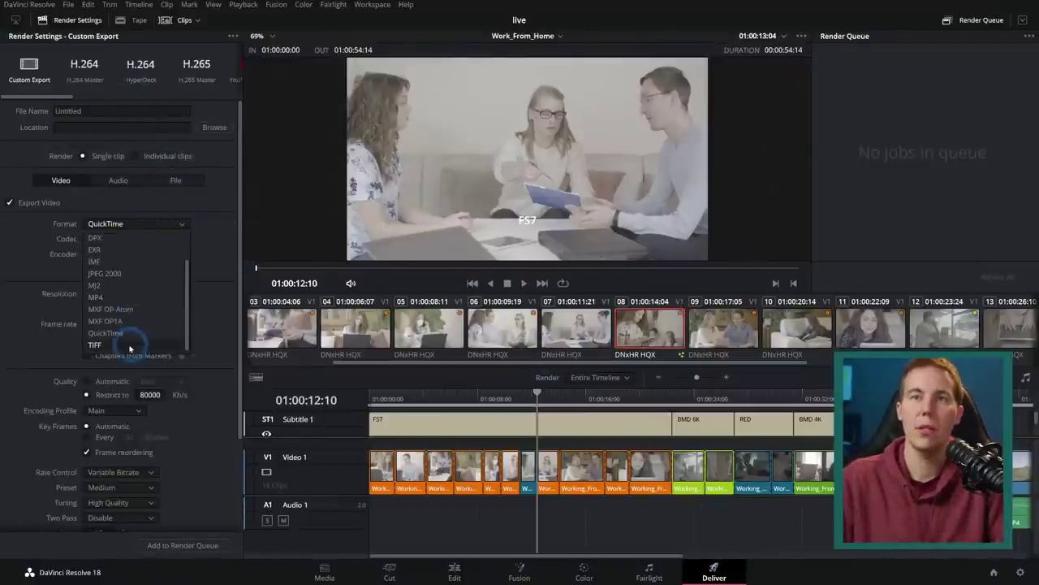
left_click(129, 345)
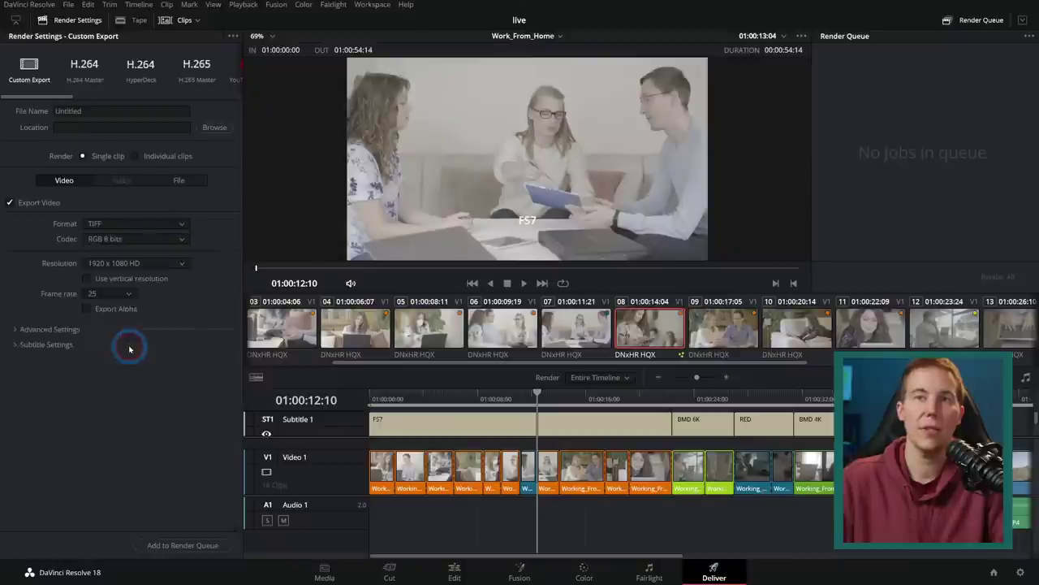
left_click(146, 223)
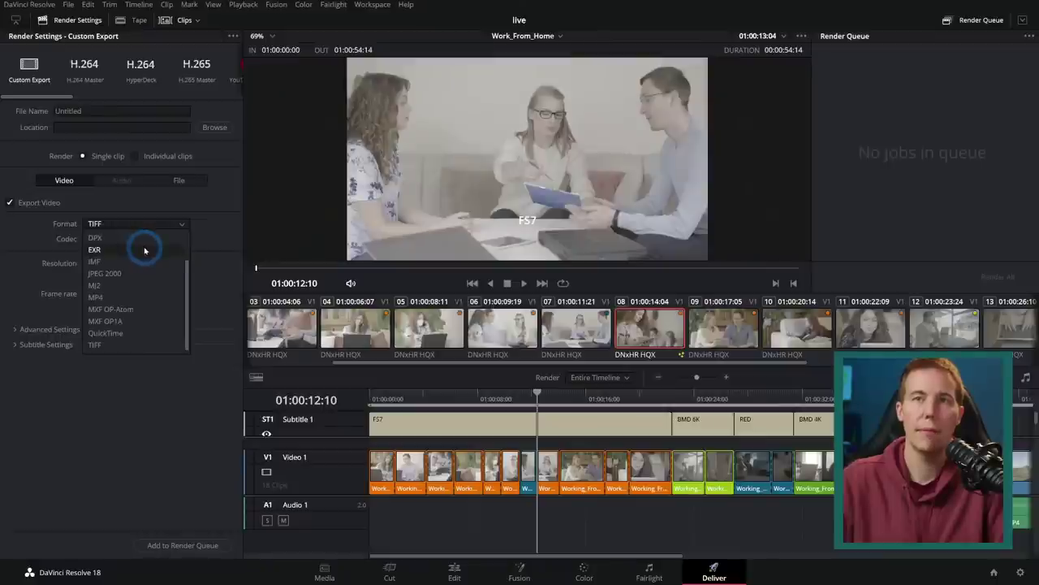
scroll(143, 258, "down", 3)
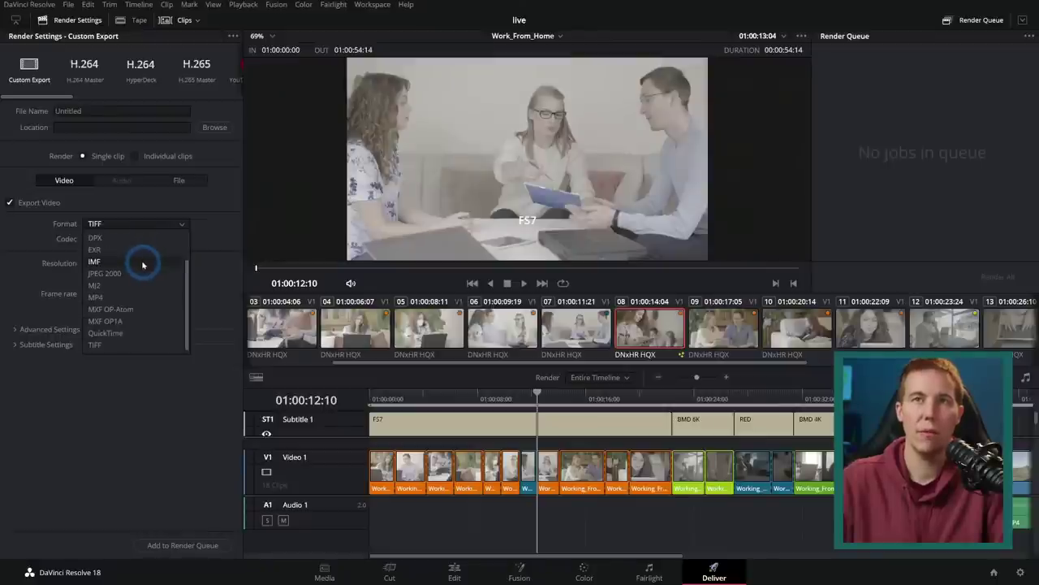
left_click(102, 345)
left_click(86, 308)
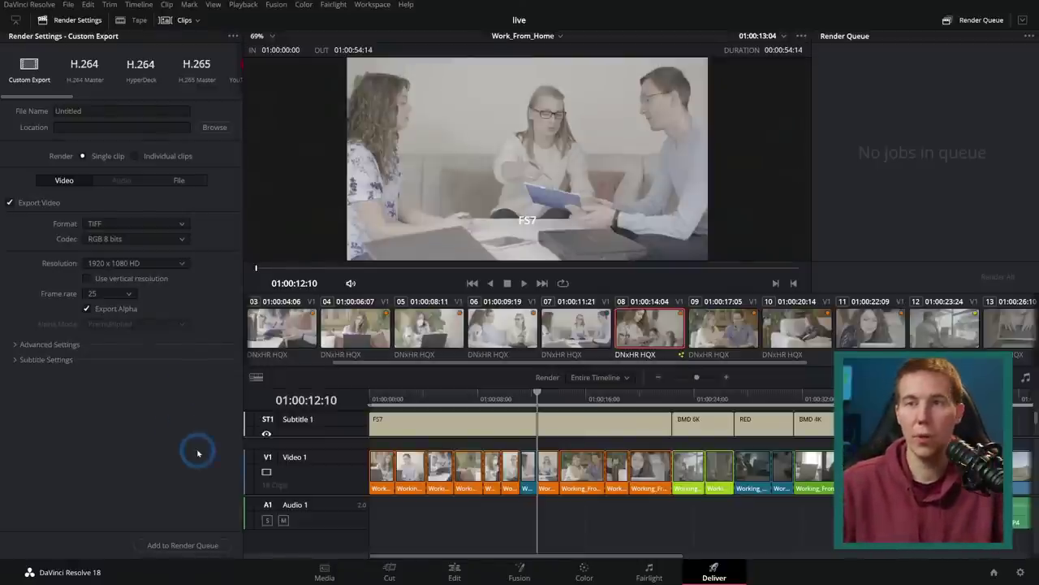
left_click(519, 572)
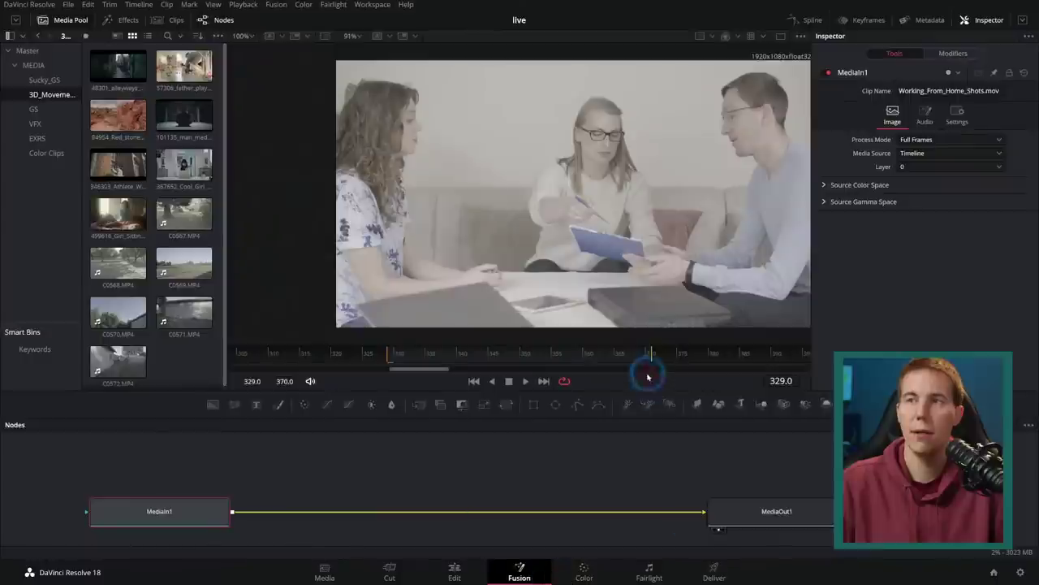
Add a Text node and, via tool search 'saver', a Saver node after it
left_click_drag(256, 404, 304, 470)
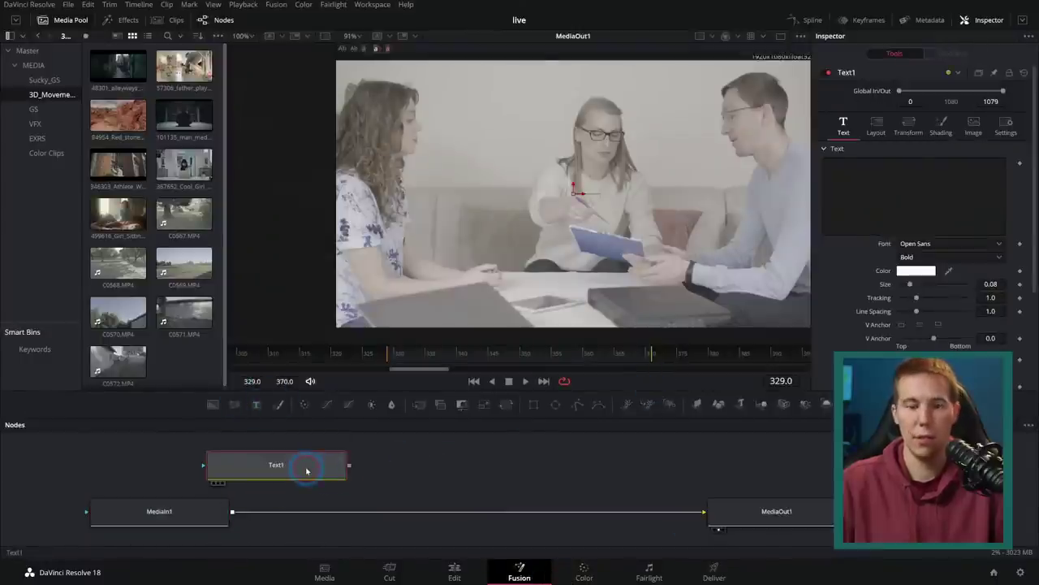
key("shift+space")
type("saver")
key("Return")
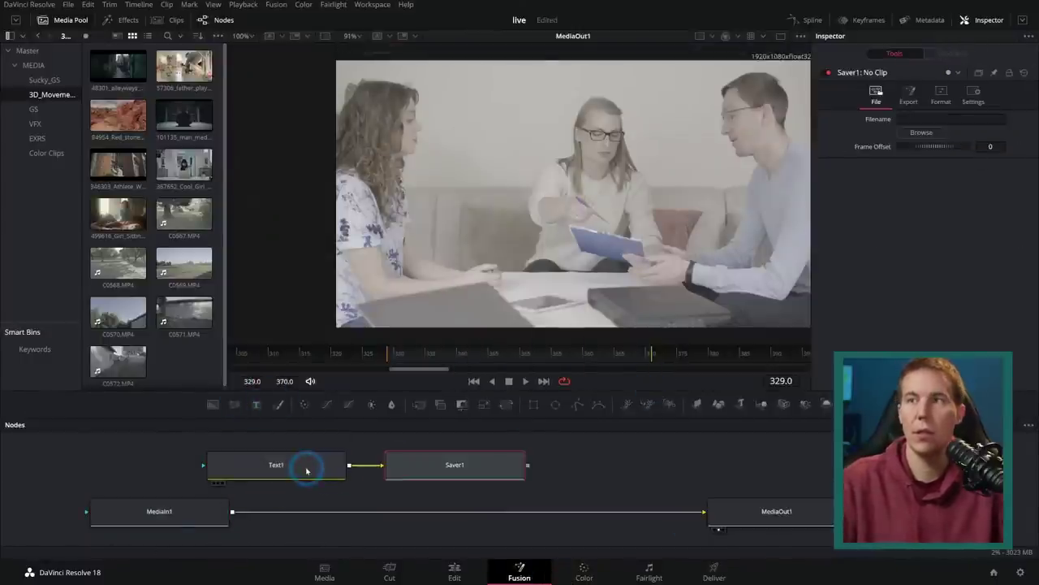
Browse the Saver's Export, Format and File options, cancelling the save-file browser
left_click(922, 132)
left_click(908, 93)
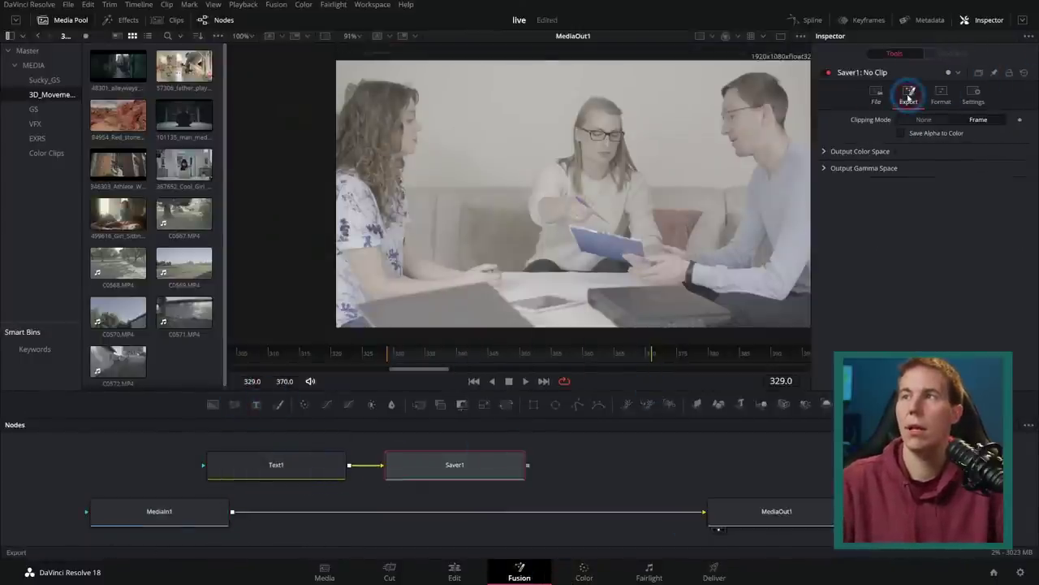
left_click(941, 94)
left_click(929, 133)
left_click(914, 98)
left_click(911, 98)
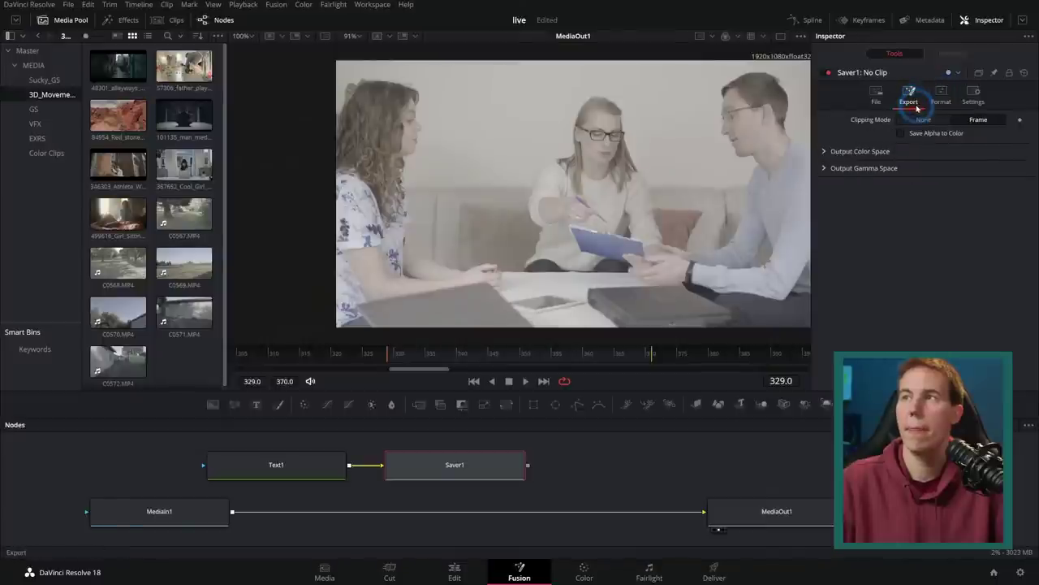
left_click(876, 95)
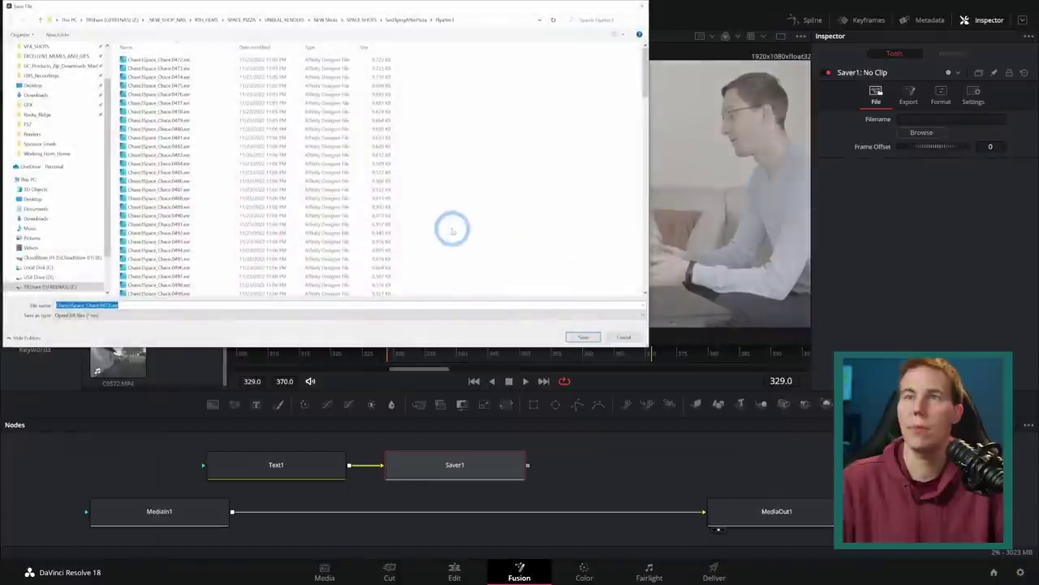
left_click(89, 315)
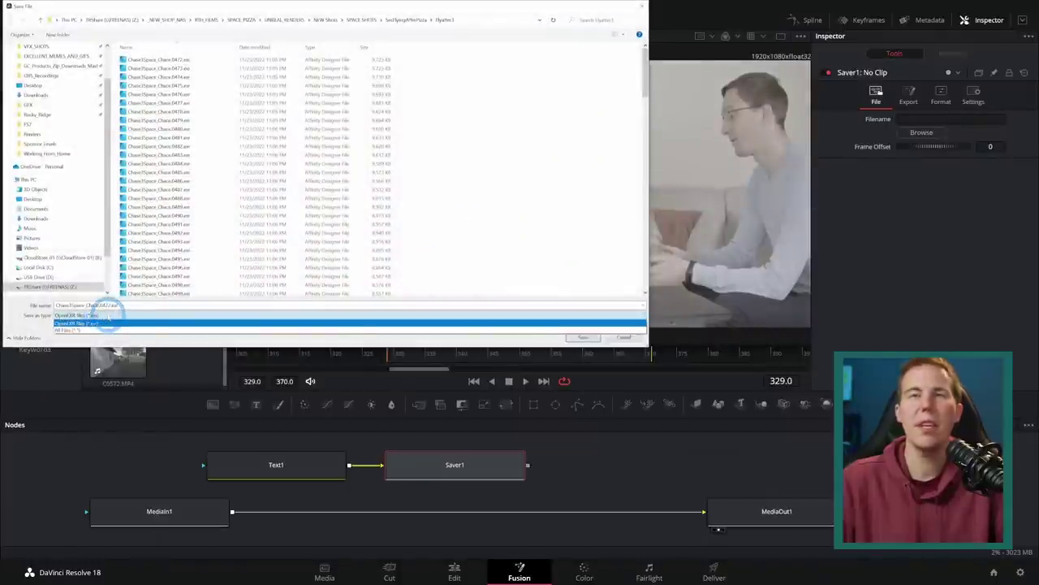
left_click(544, 104)
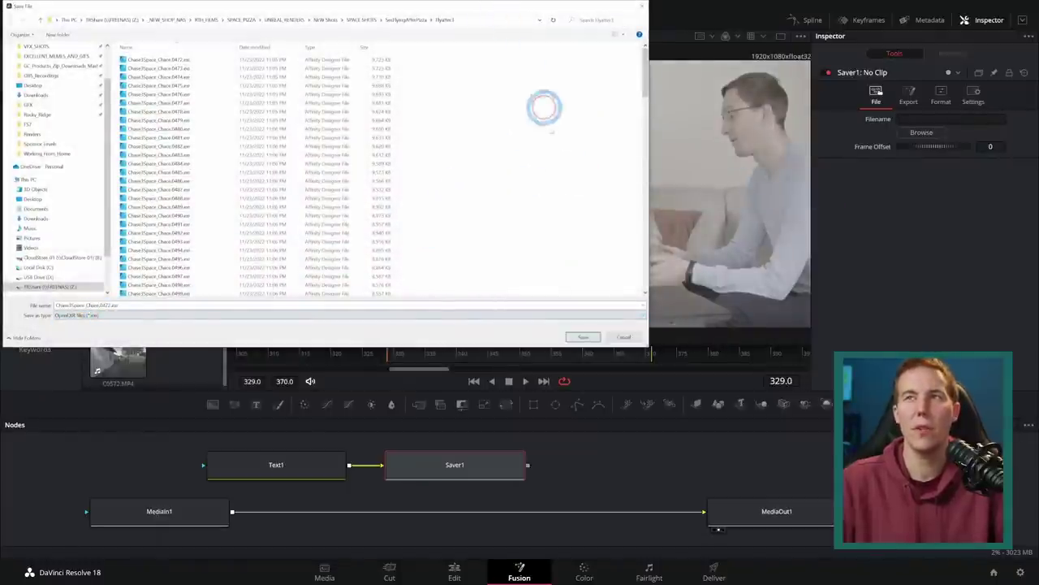
left_click(622, 337)
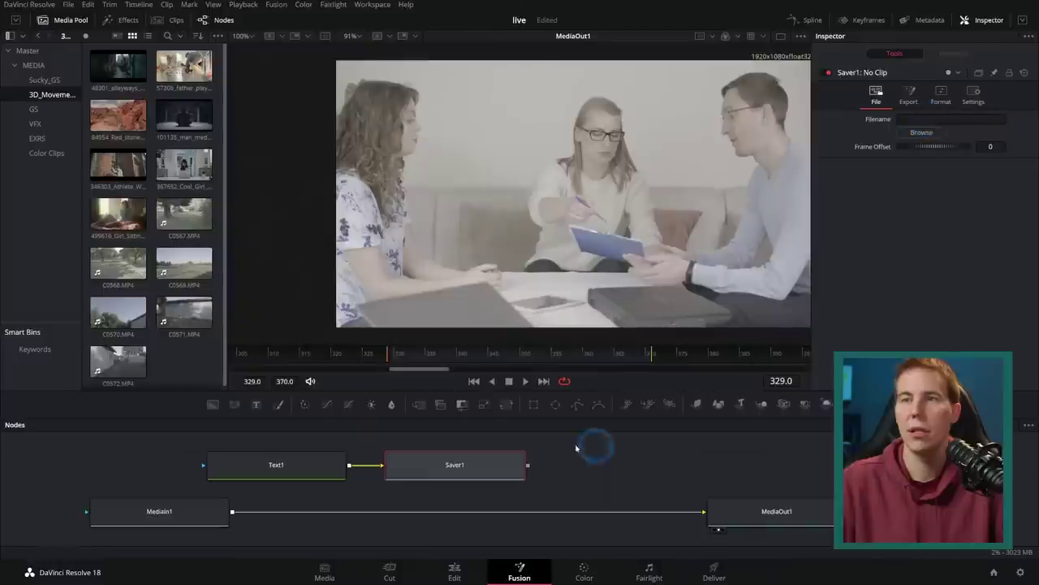
Delete the Text1 and Saver1 nodes and return to the Edit page
left_click_drag(578, 453, 331, 487)
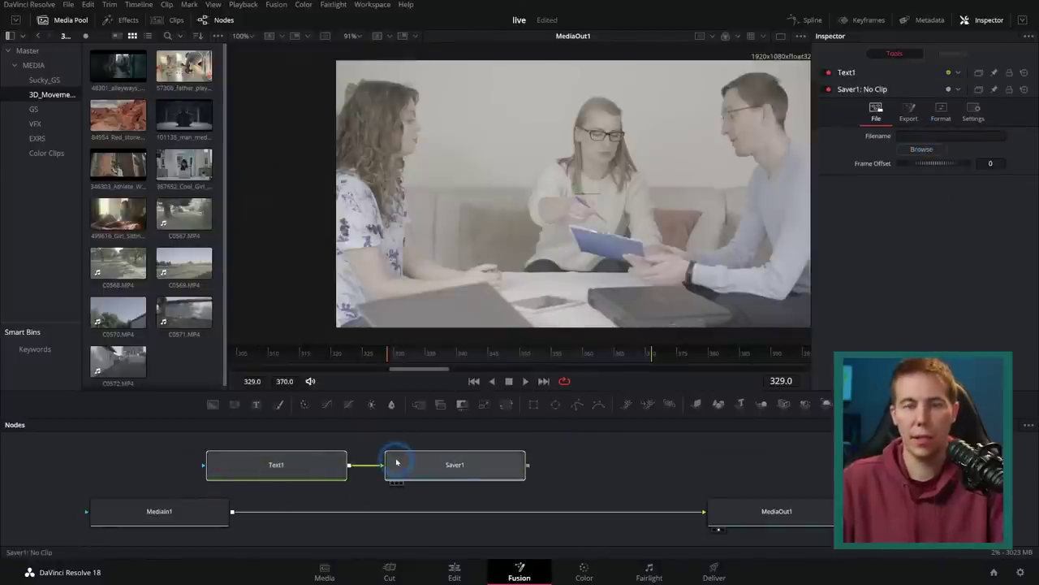
key("Delete")
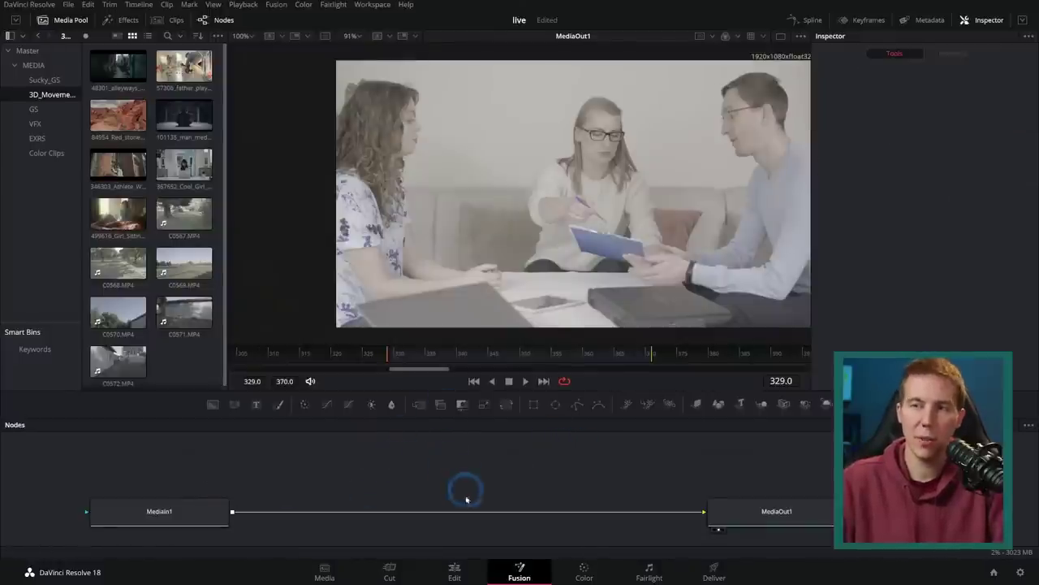
left_click(455, 571)
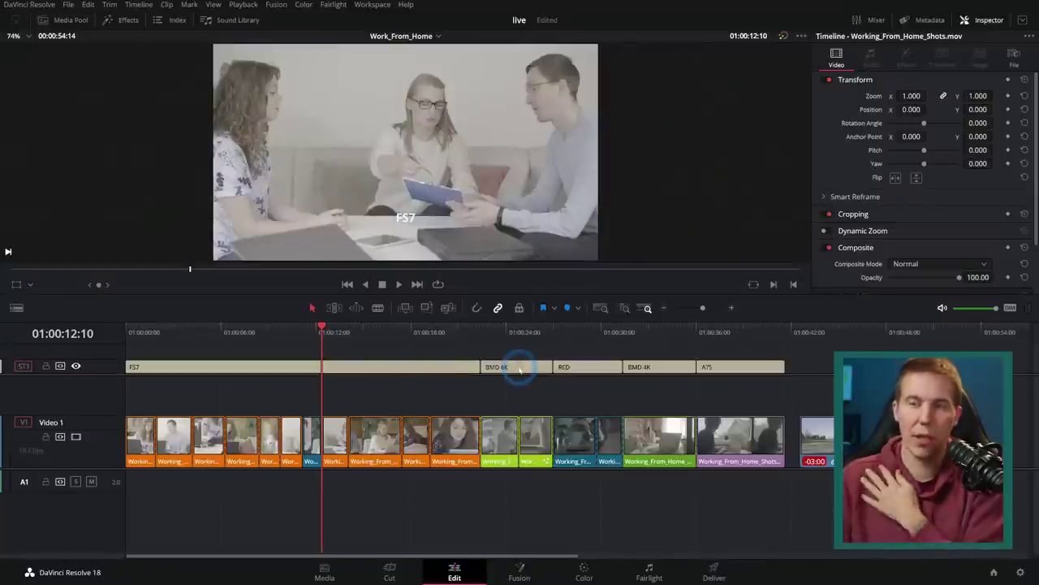
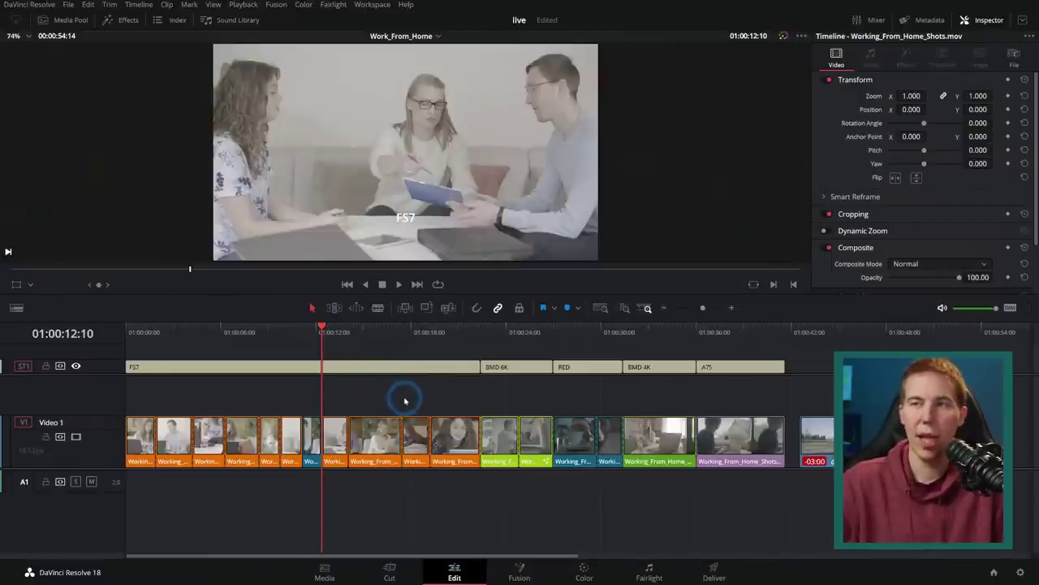
Scrub through the FS7 and BMD footage and land on the two-people tablet shot
left_click(360, 333)
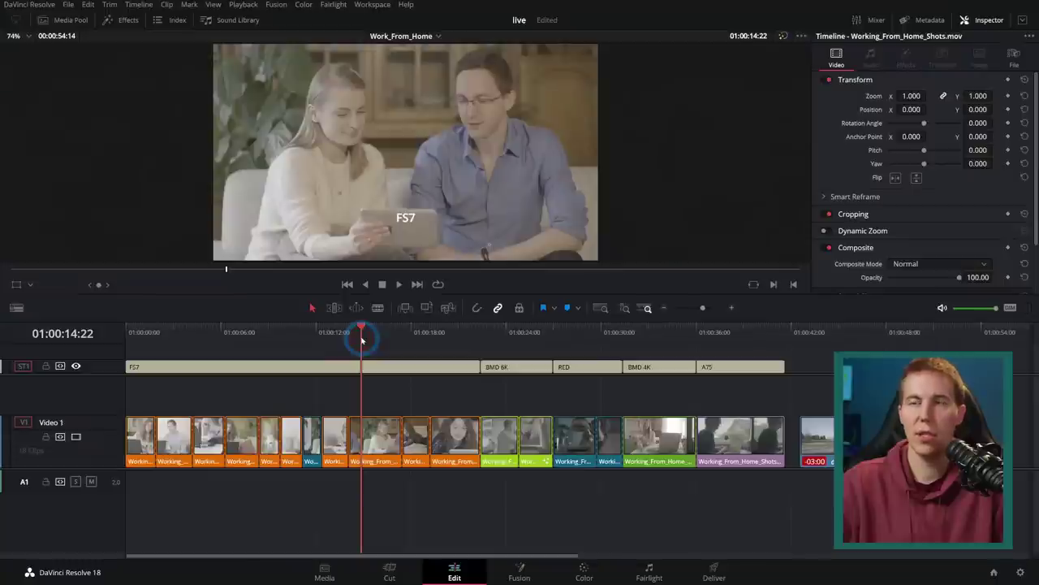
left_click(442, 336)
left_click_drag(443, 341, 164, 368)
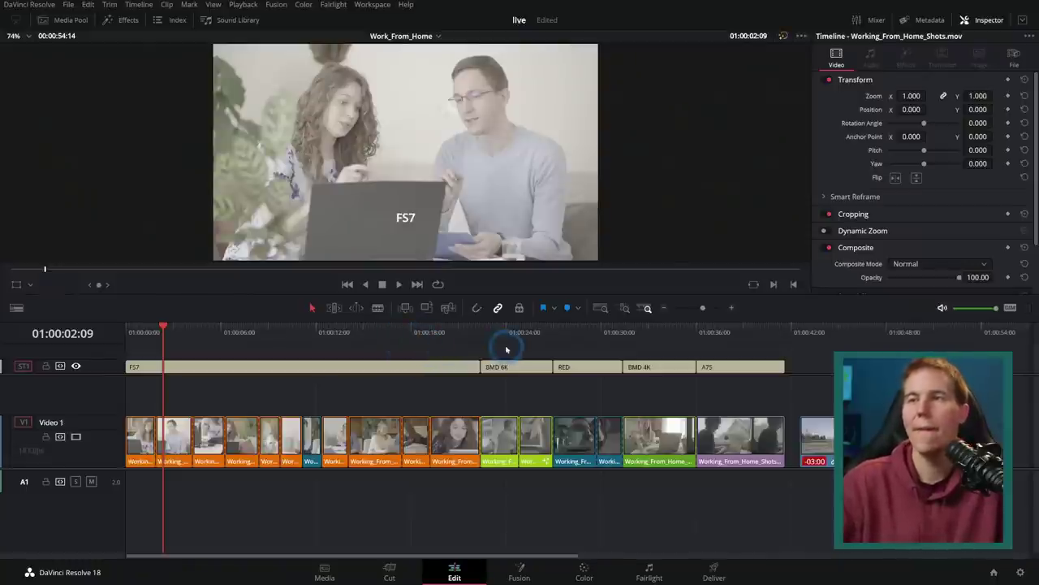
left_click_drag(642, 335, 500, 352)
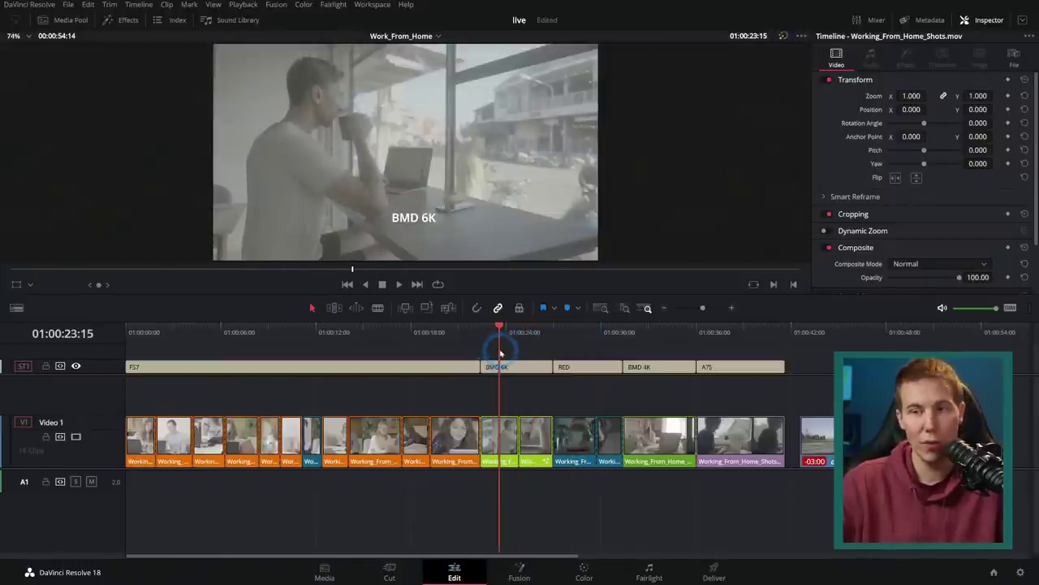
left_click_drag(500, 352, 335, 351)
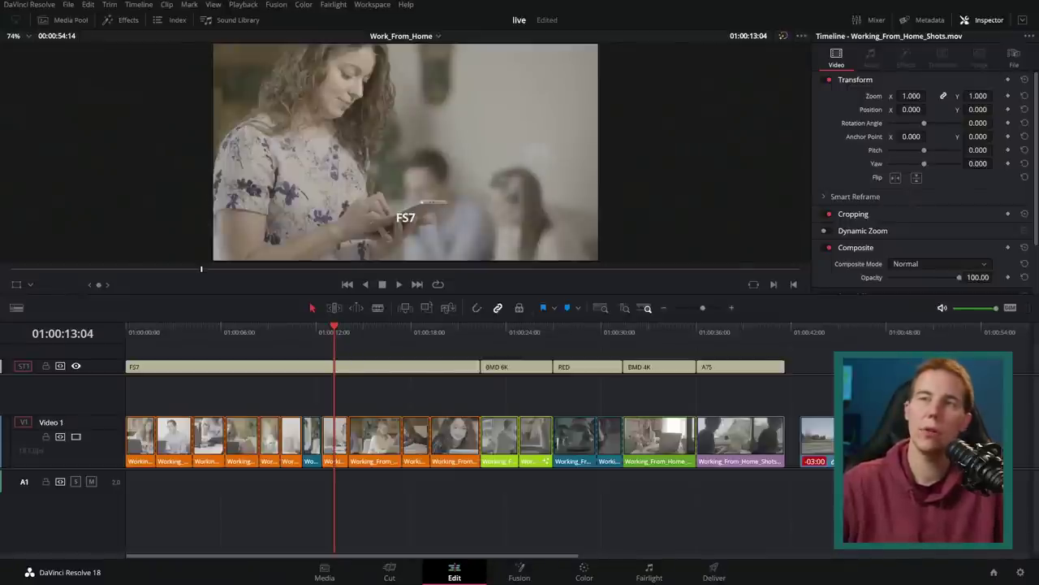
left_click(373, 333)
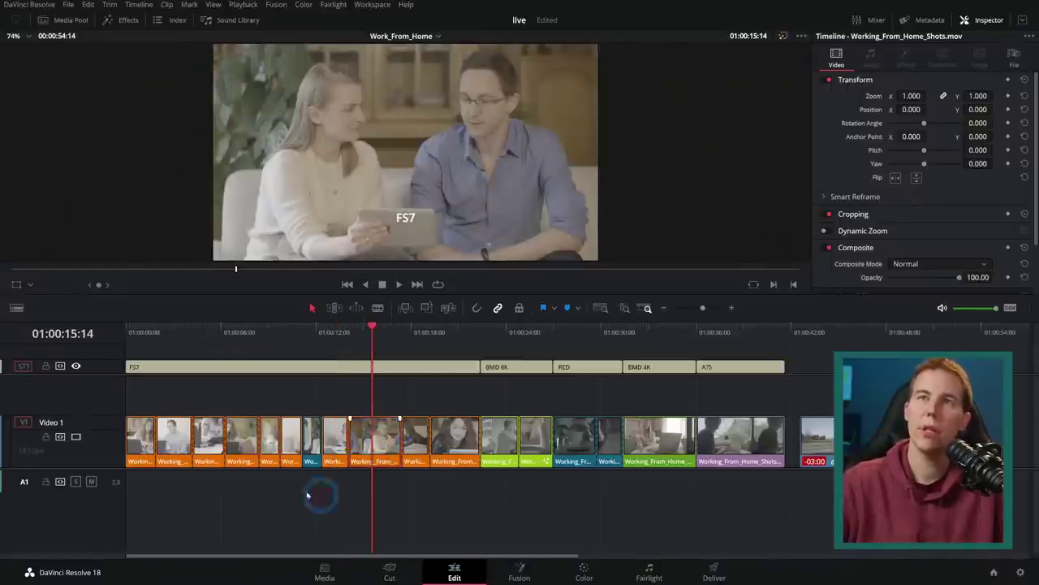
Open the Media Pool and Effects library, browse it, then hide it again
left_click(68, 19)
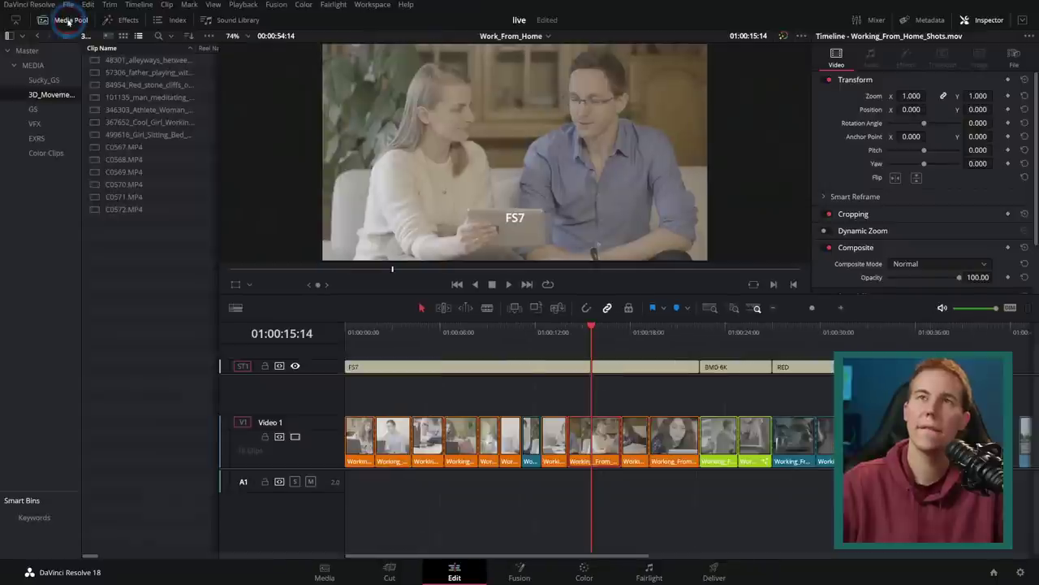
left_click(68, 19)
left_click(121, 20)
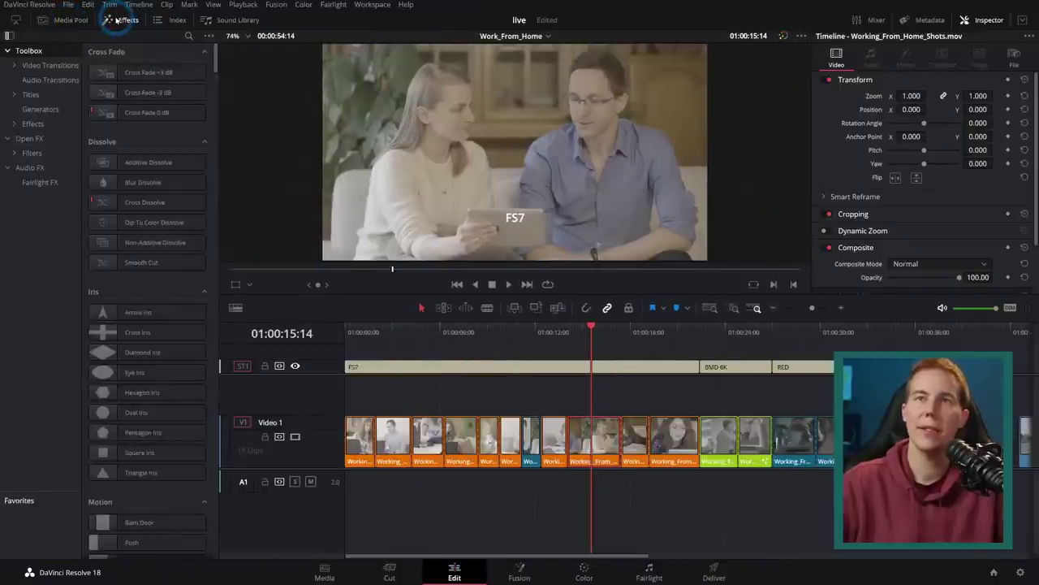
scroll(146, 260, "down", 10)
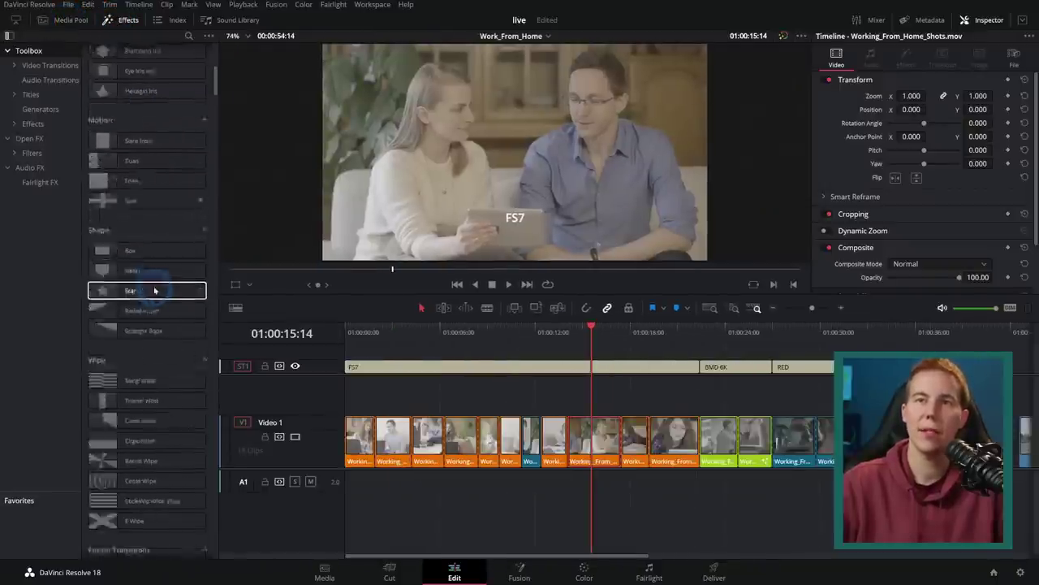
scroll(154, 289, "up", 10)
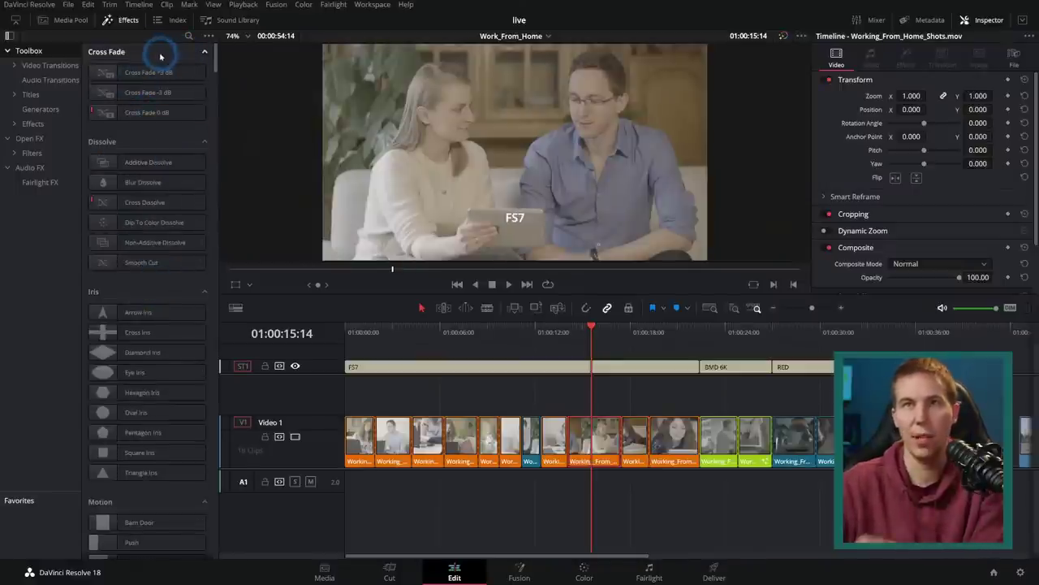
left_click(117, 19)
Set the tablet shot's Inspector Transform Zoom to 1.290
left_click(405, 457)
left_click(474, 506)
left_click(935, 133)
left_click_drag(911, 95, 933, 96)
Marquee-select all clips from the timeline start through the end of the FS7 run
left_click(513, 419)
left_click(458, 463)
left_click_drag(128, 393, 456, 445)
Paste the Zoom, Scale X and Scale Y attributes onto the 11 selected clips
key("alt+v")
left_click(419, 231)
left_click(440, 275)
left_click(509, 322)
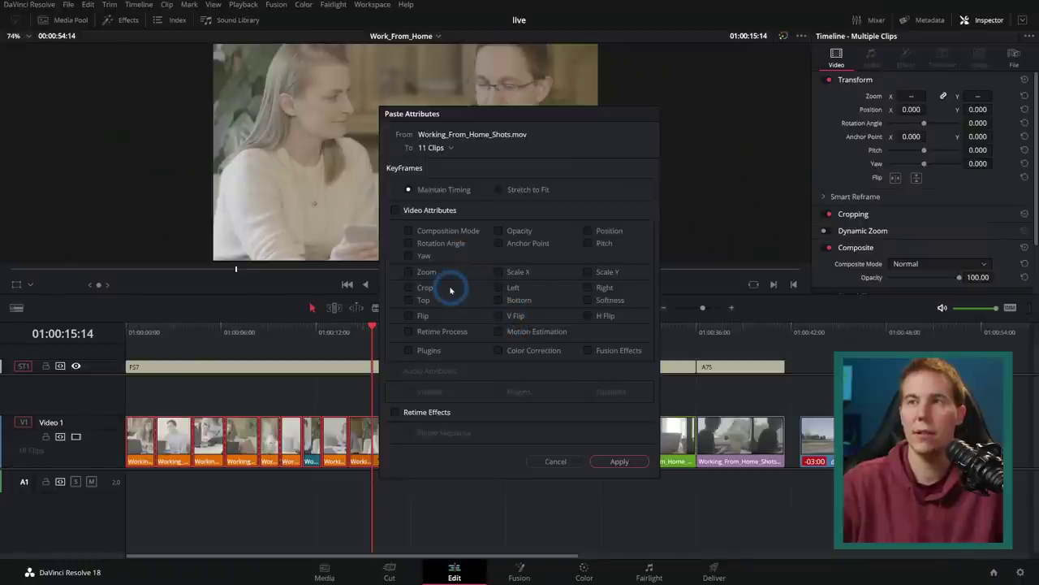
left_click(409, 273)
left_click(621, 462)
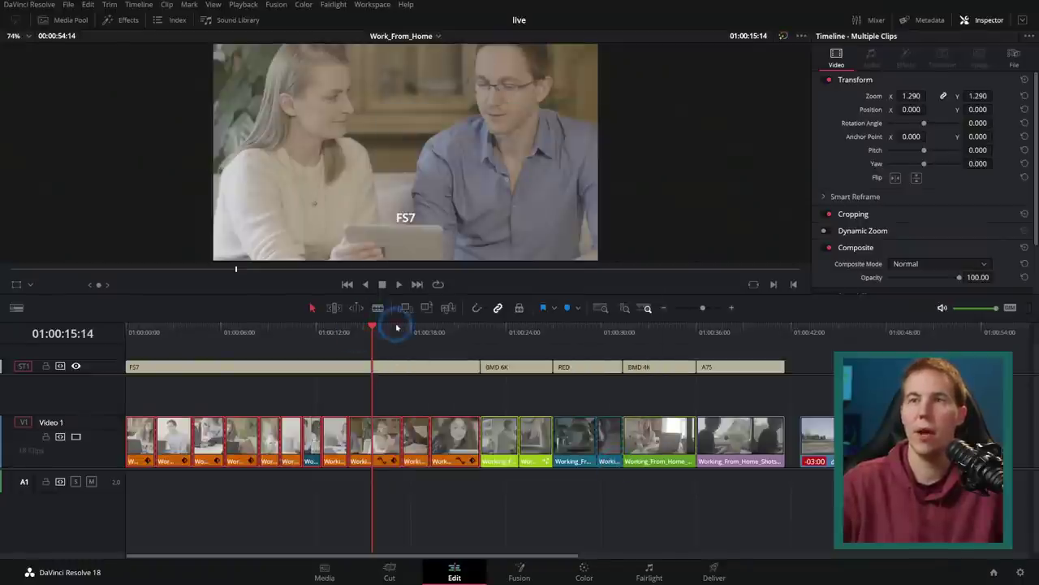
Check the zoomed clips across the timeline, then clear the selection
left_click(212, 341)
left_click(204, 341)
left_click(367, 351)
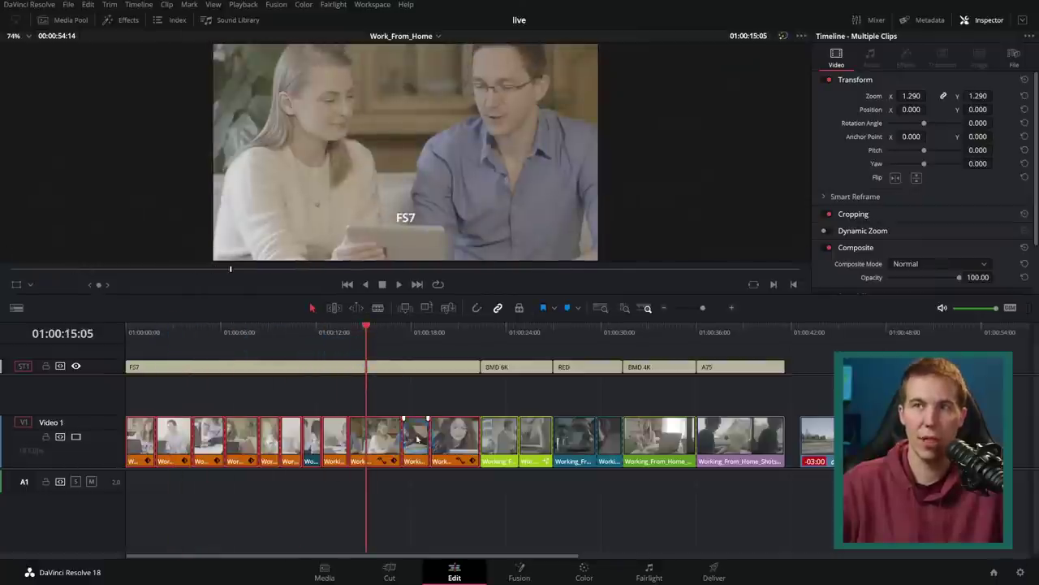
left_click(429, 345)
left_click(447, 483)
left_click(507, 511)
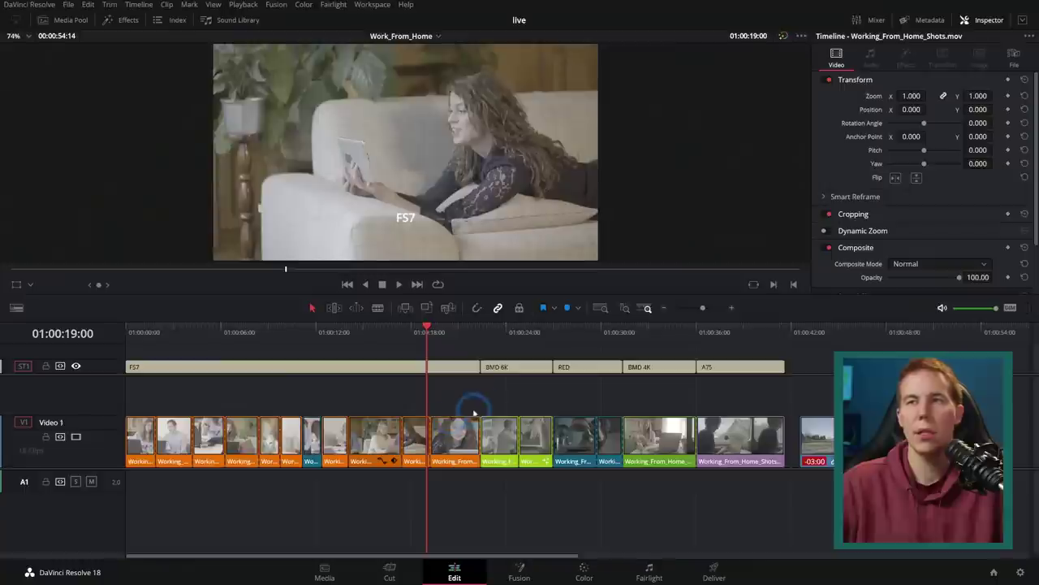
Alt-drag the curly-haired woman close-up up to a copy on Video 2
left_click(456, 332)
scroll(462, 393, "up", 3)
left_click_drag(602, 443, 614, 398)
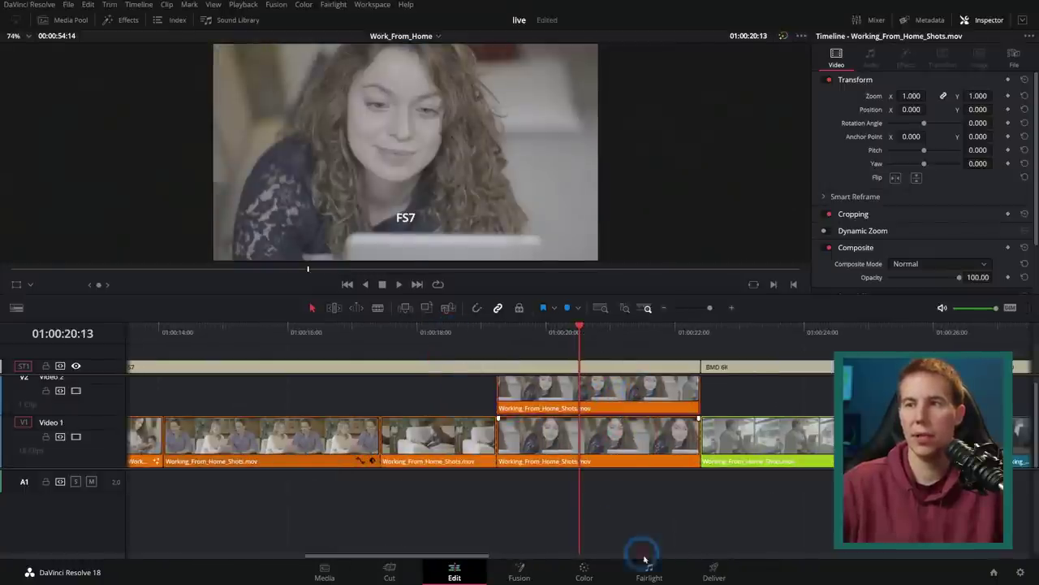
On the Color page, select clip 11 and then clip 12, the V2 copy
left_click(584, 568)
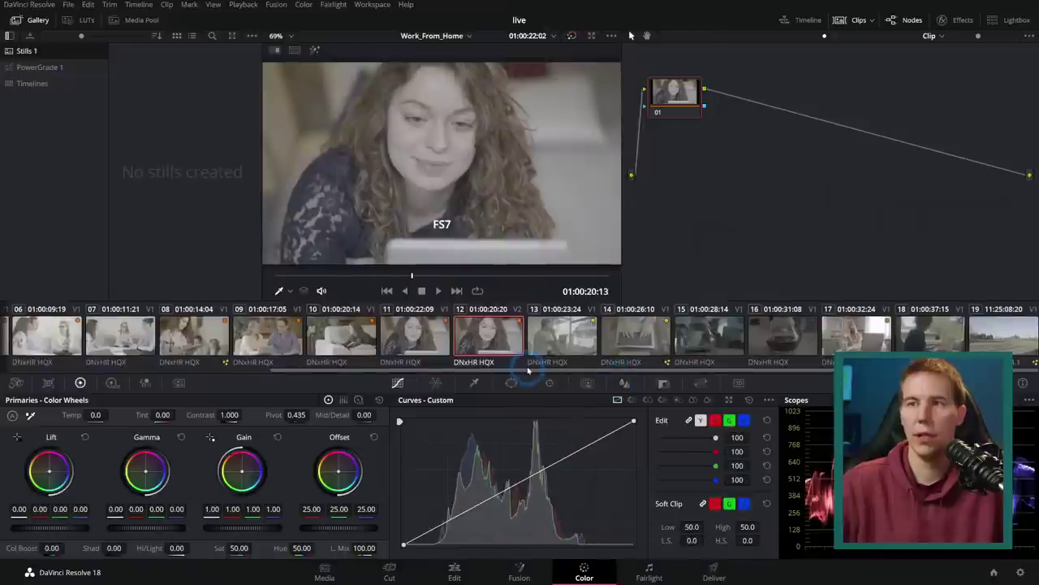
key("Up")
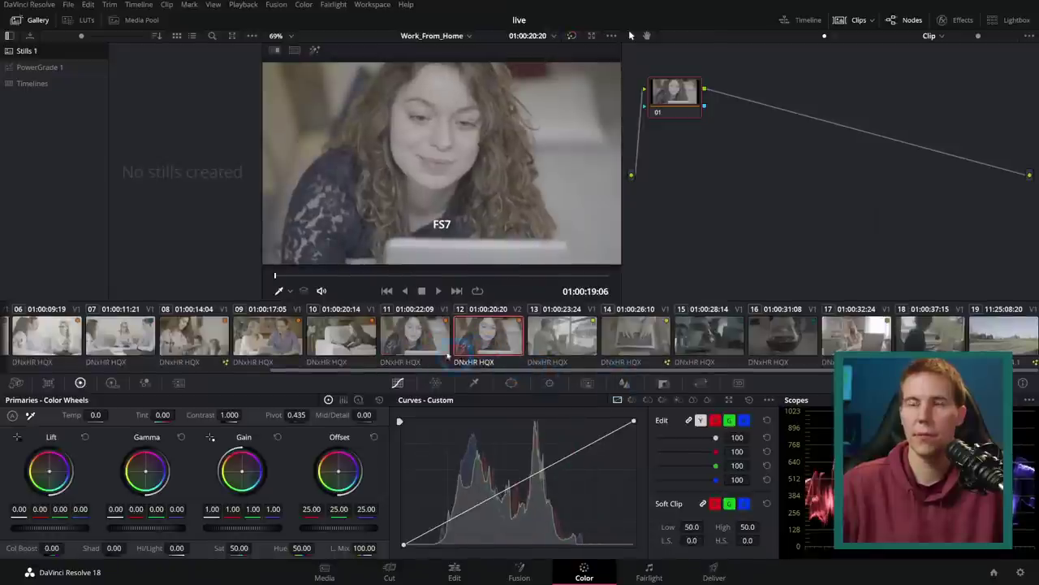
left_click(422, 345)
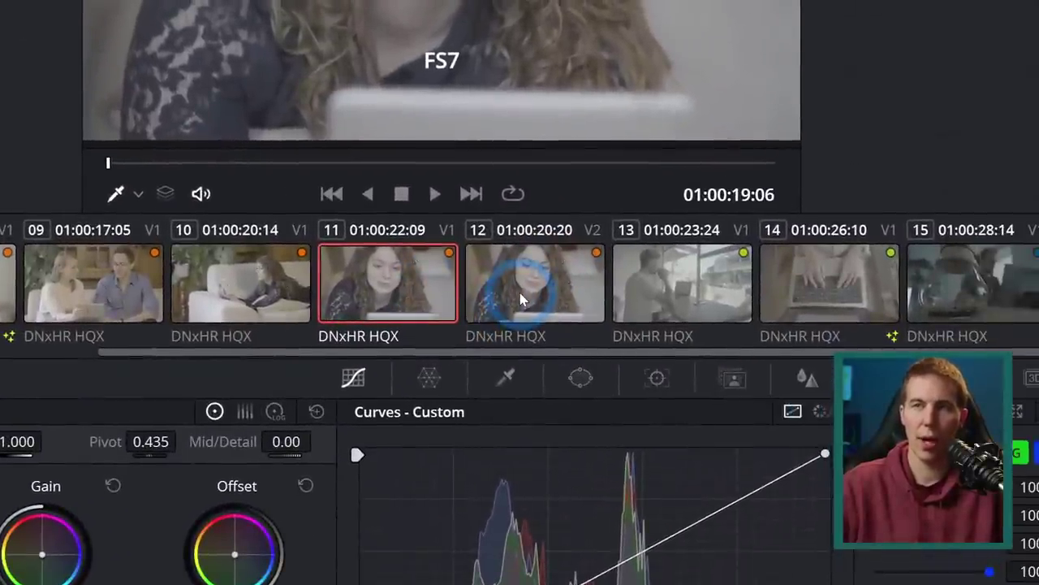
left_click(520, 298)
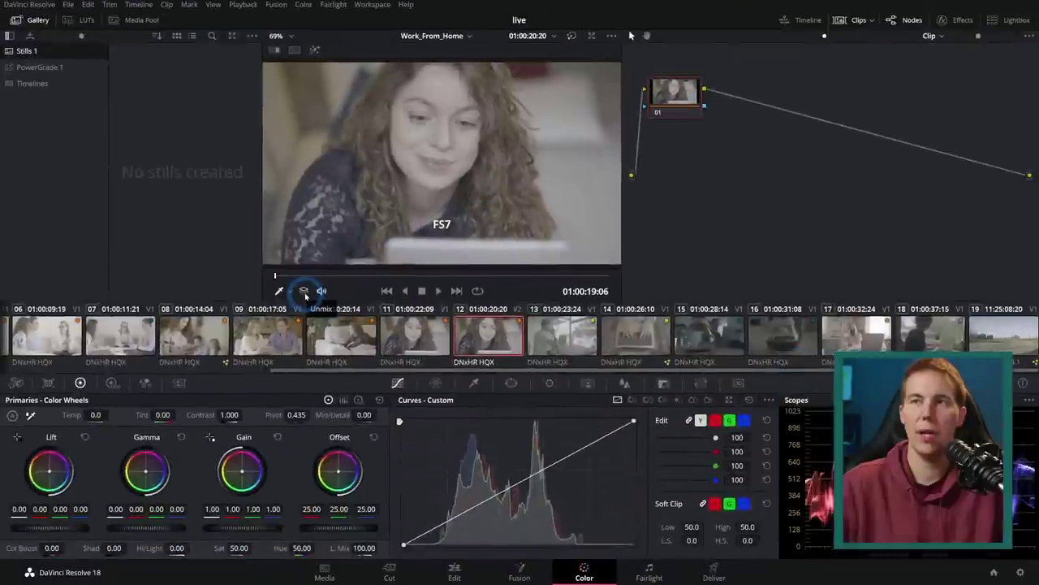
Toggle the viewer's Highlight display on and off, leaving it off, and reselect clip 11
left_click(304, 291)
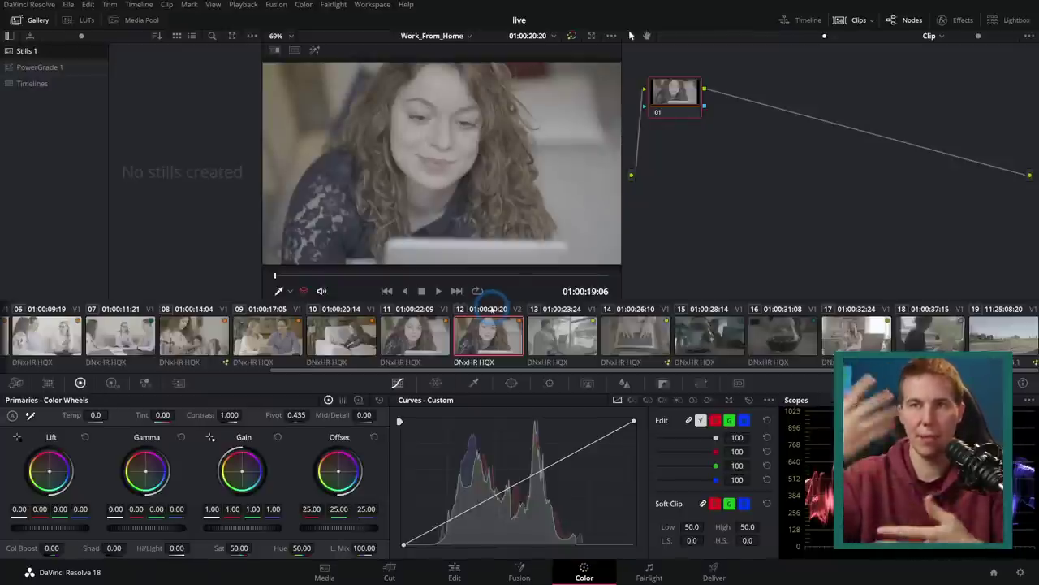
left_click(303, 290)
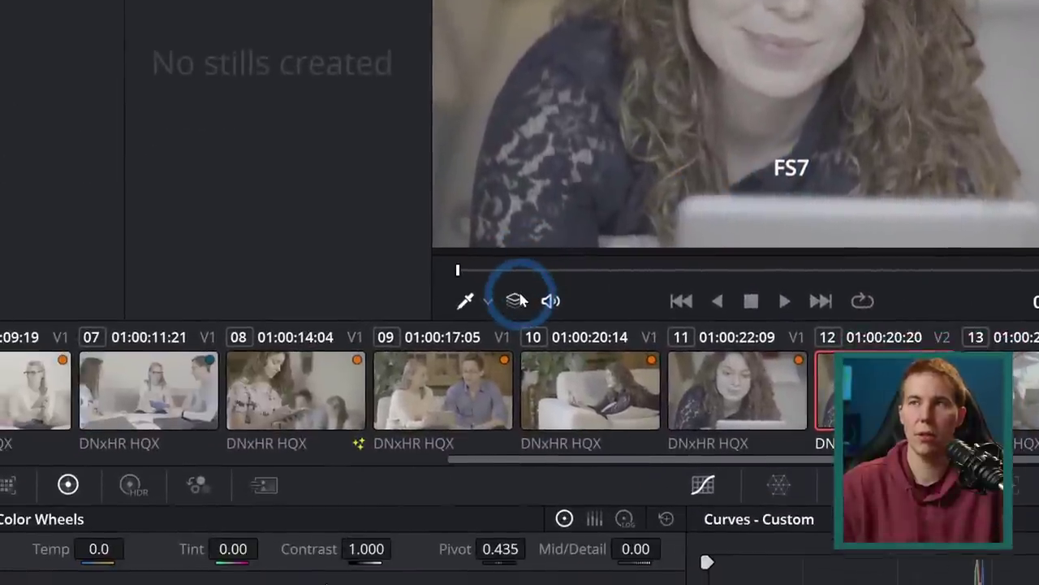
left_click(303, 290)
left_click(517, 300)
left_click(516, 300)
left_click(516, 300)
left_click(430, 351)
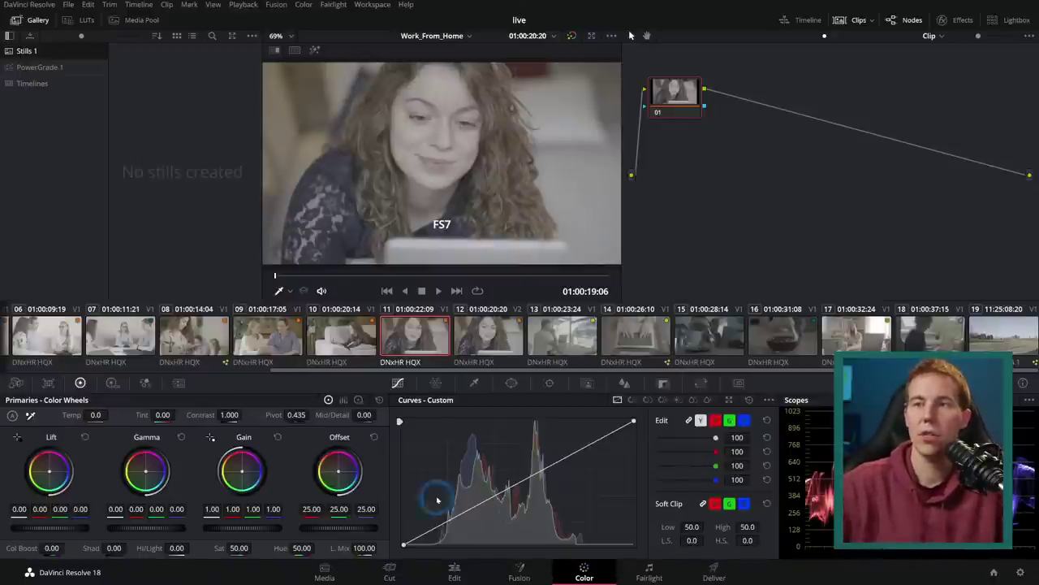
Create Fusion Composition 1 in the Master bin and open it in Fusion
left_click(454, 570)
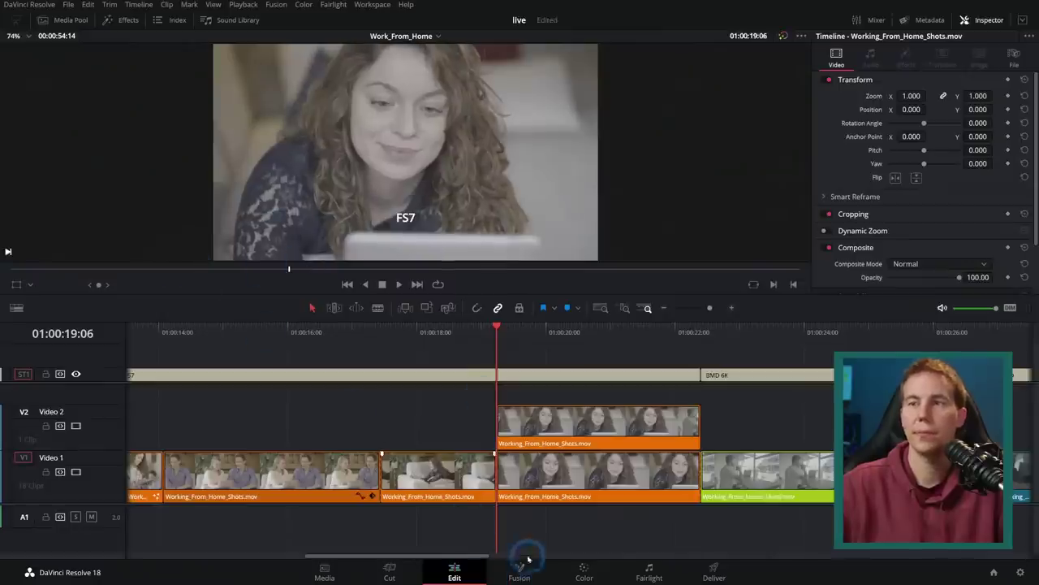
left_click(71, 20)
right_click(156, 273)
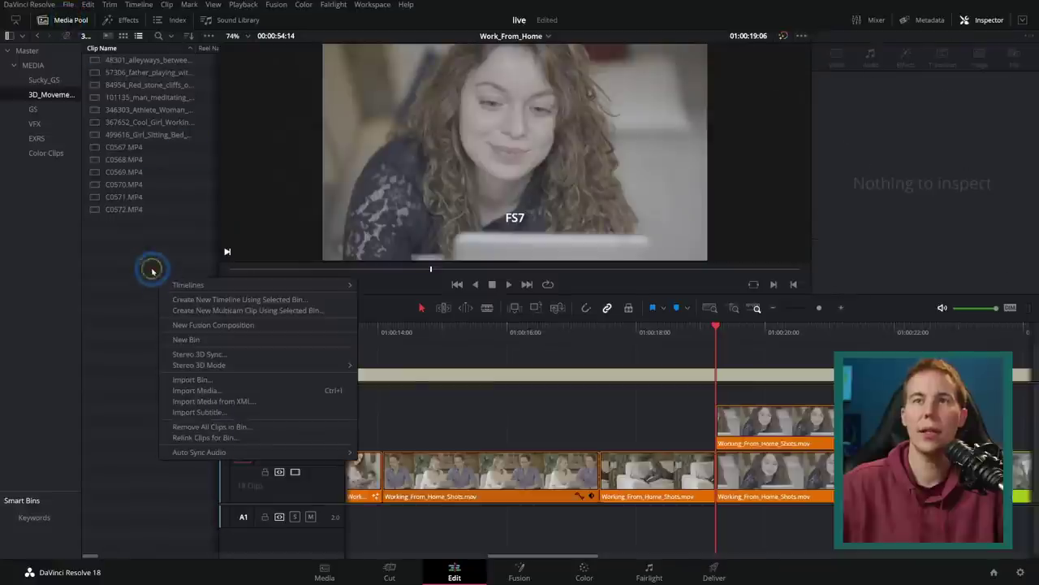
left_click(28, 52)
right_click(143, 145)
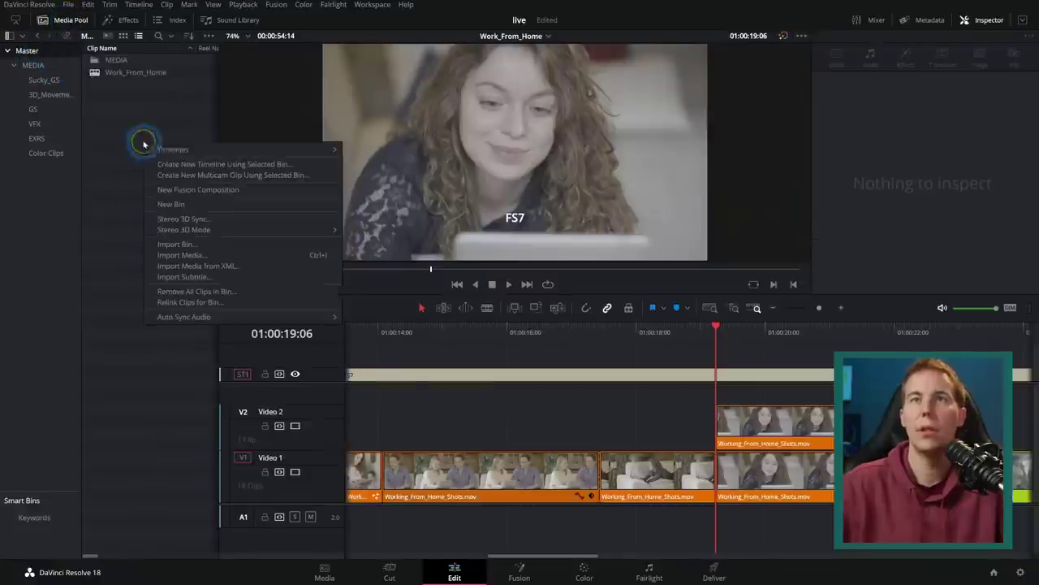
left_click(200, 190)
left_click(593, 345)
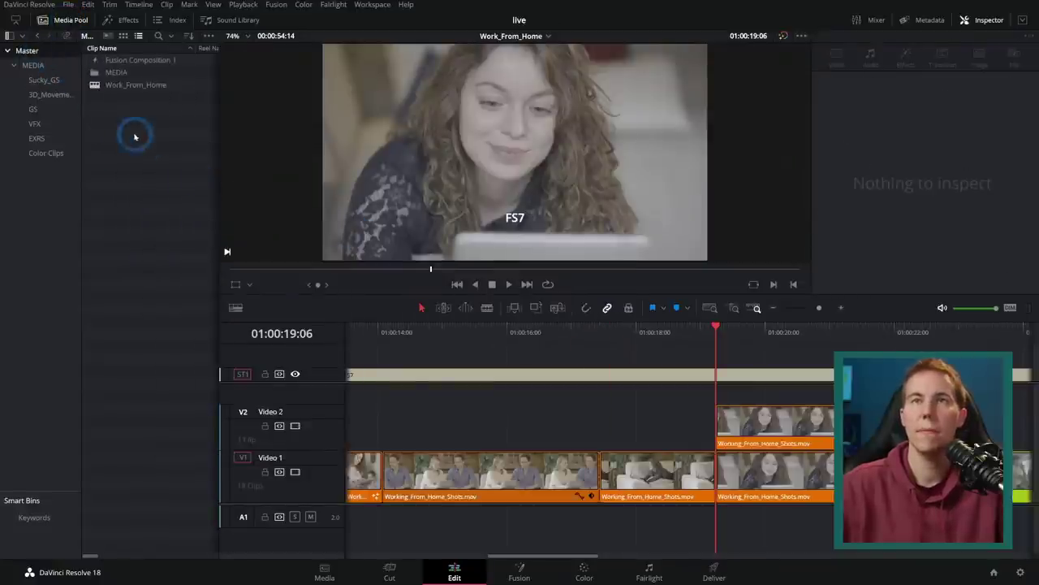
double_click(105, 61)
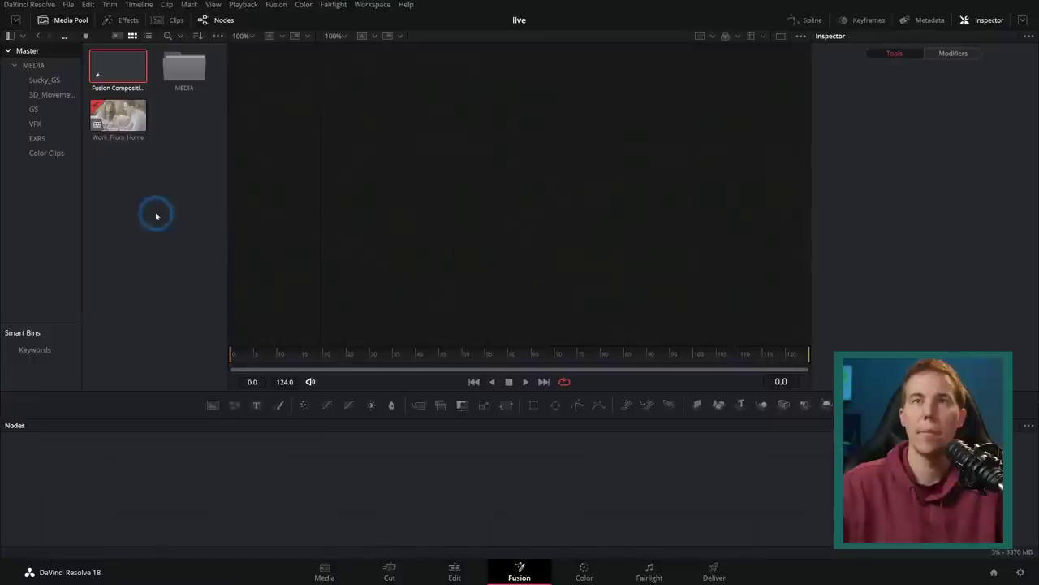
Drag the Radar_Shot_Render clip from the EXRS bin into the node graph
left_click(41, 109)
left_click(49, 138)
left_click(188, 67)
left_click_drag(189, 67, 386, 518)
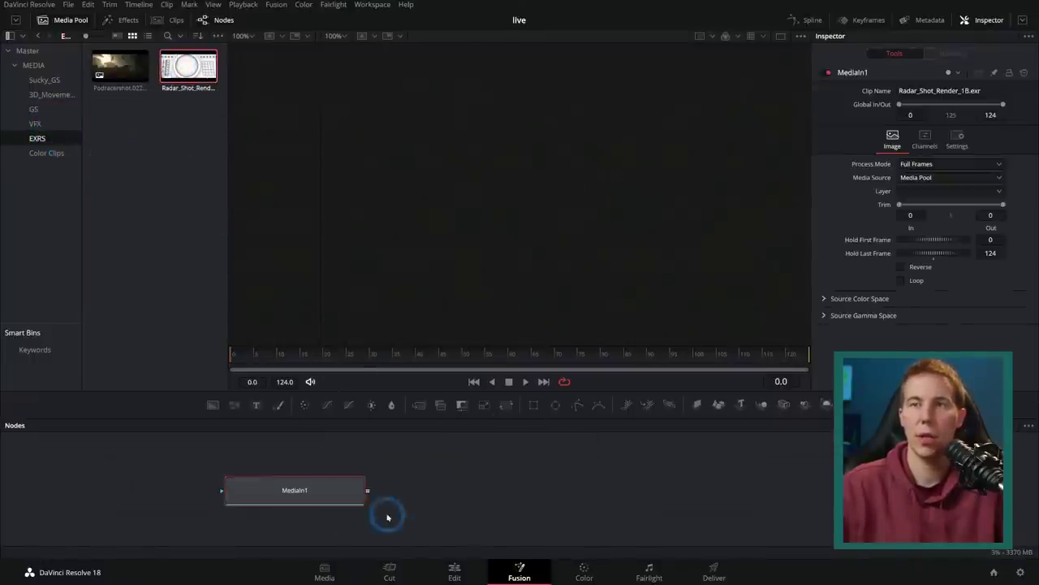
Wire MediaIn1's output into MediaOut1 and inspect both nodes
key("ctrl+shift+f")
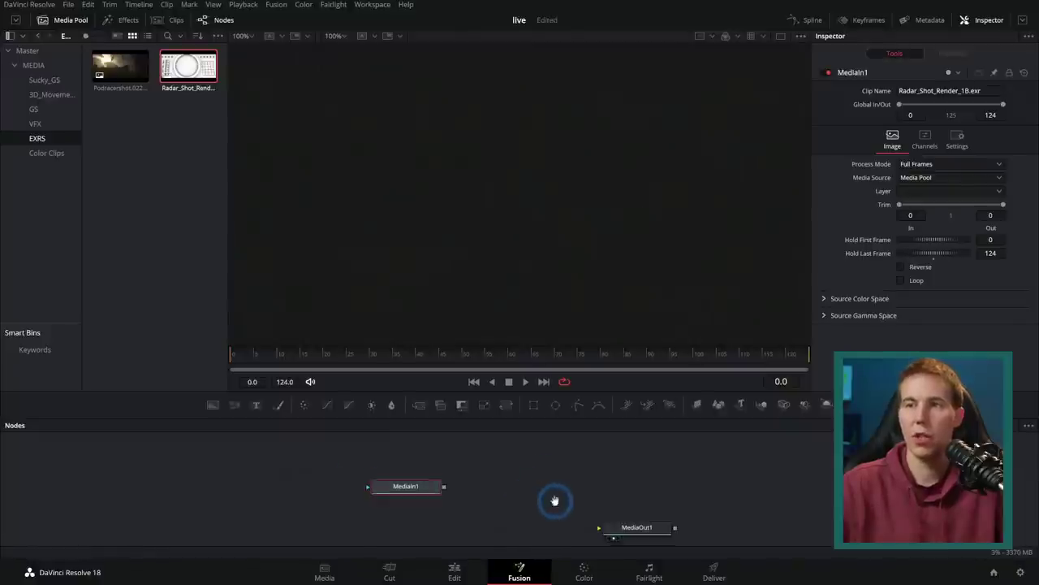
left_click_drag(380, 459, 594, 503)
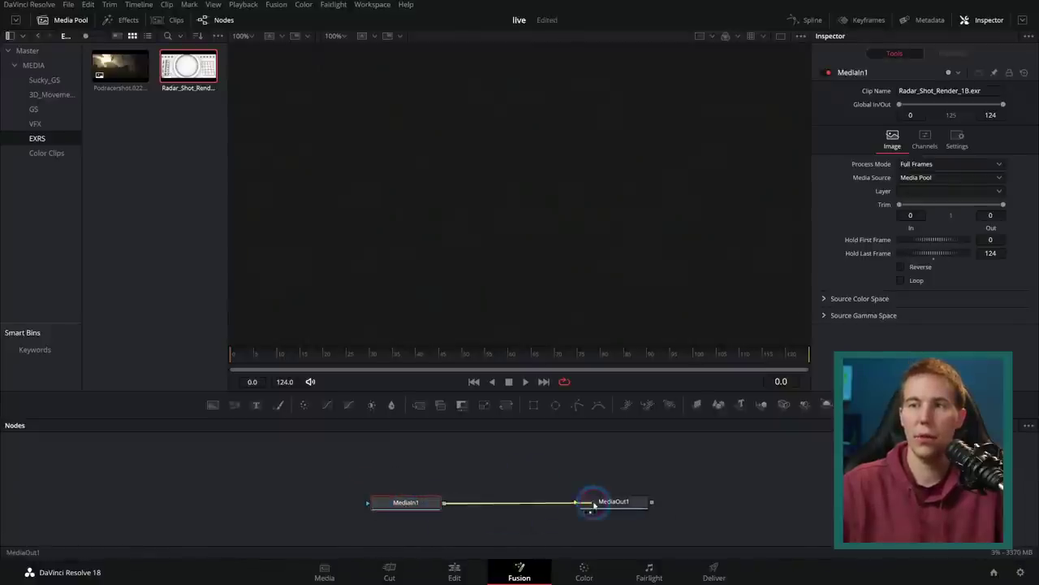
left_click(617, 504)
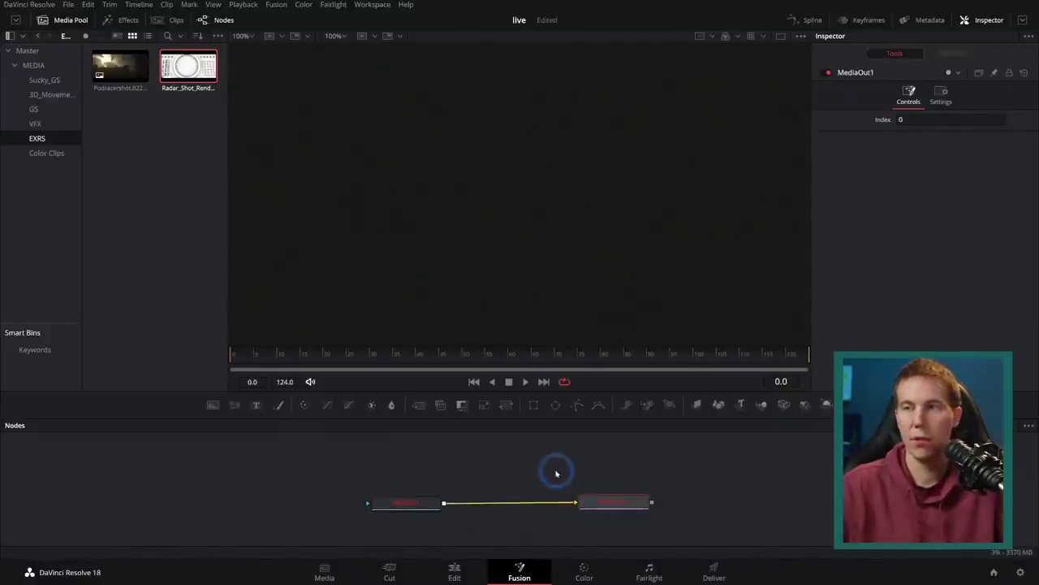
left_click_drag(555, 471, 402, 507)
left_click(502, 487)
left_click(423, 502)
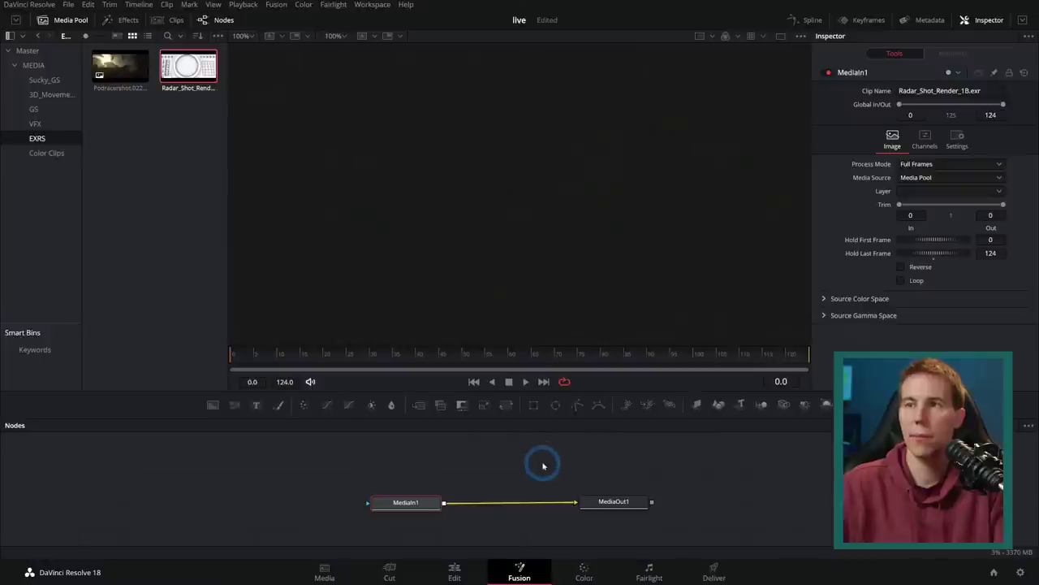
left_click(603, 501)
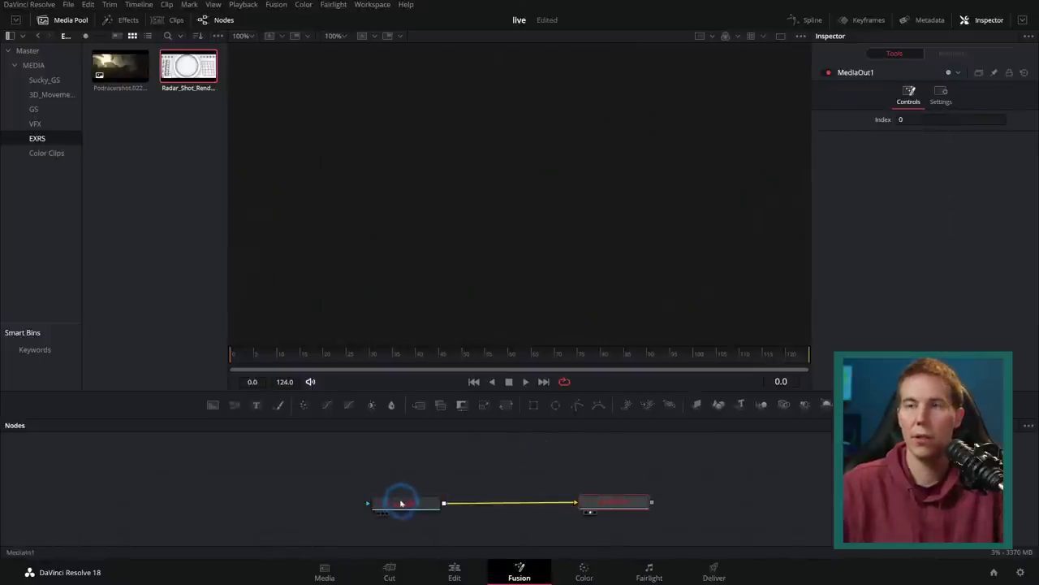
Set MediaIn1's EXR Layer to ViewLayer.AO, after briefly trying ViewLayer.Combined
left_click(439, 511)
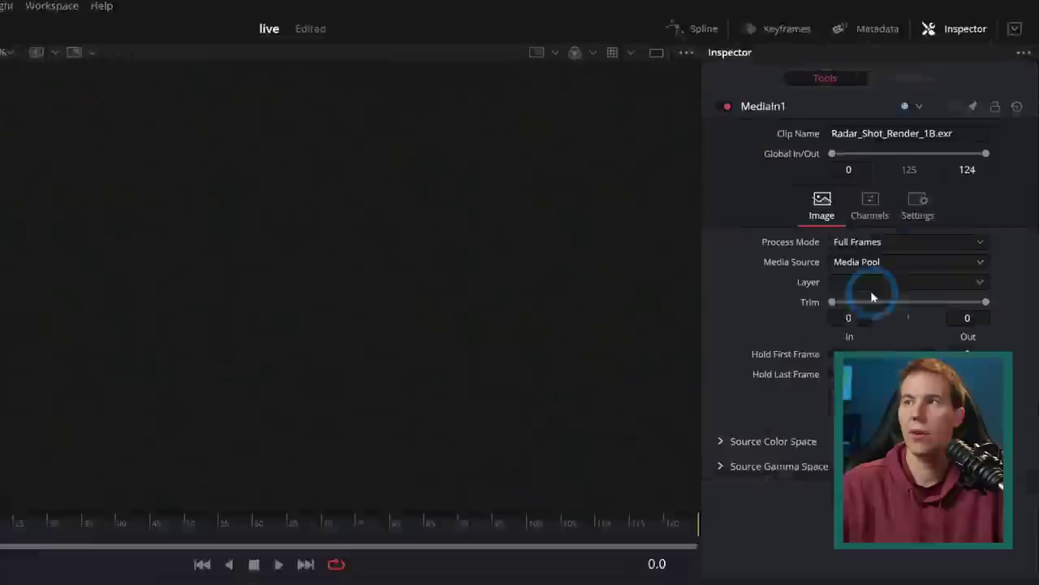
left_click(942, 191)
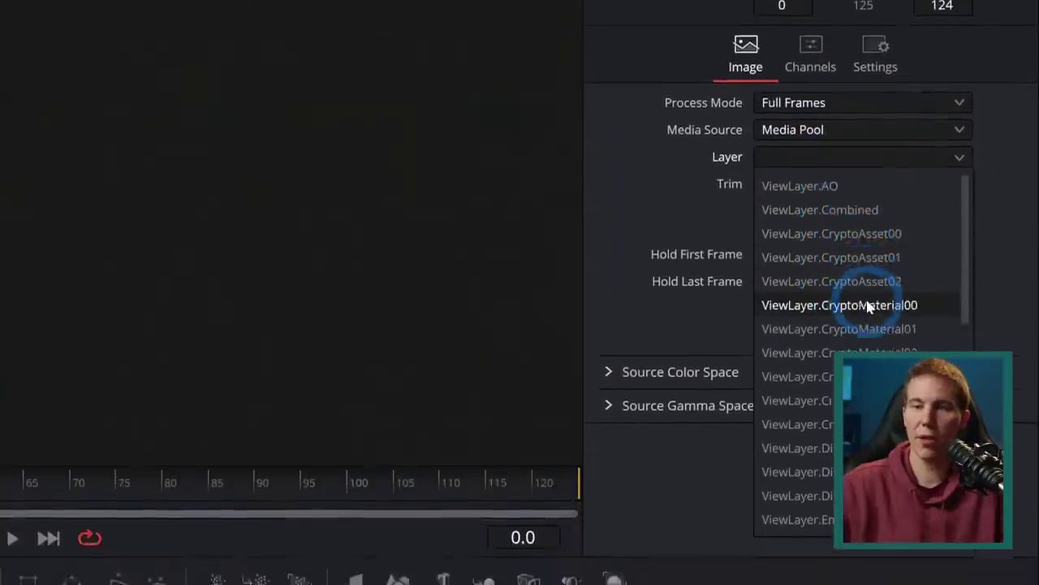
left_click(858, 190)
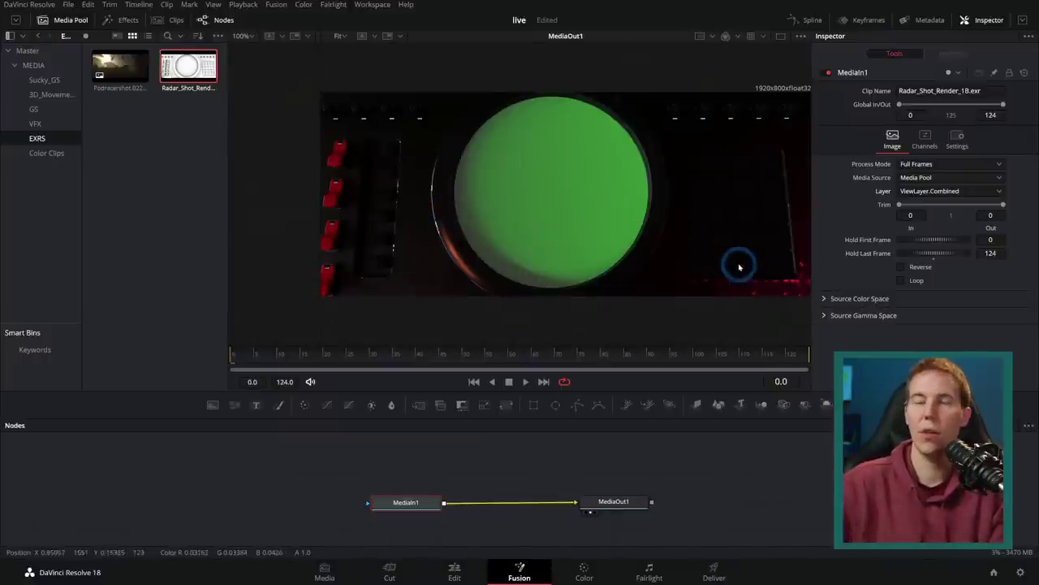
left_click(928, 190)
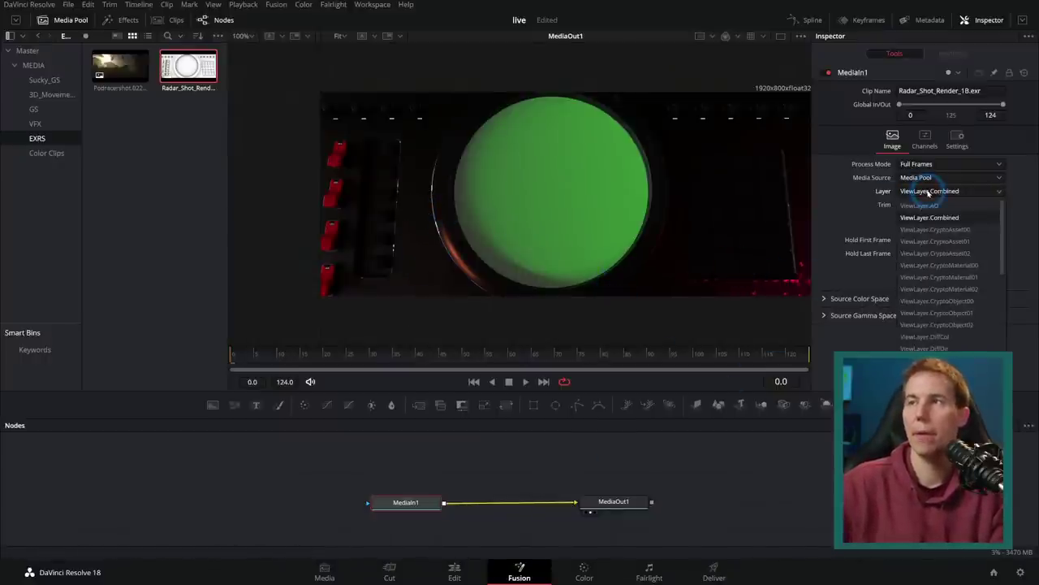
left_click(922, 205)
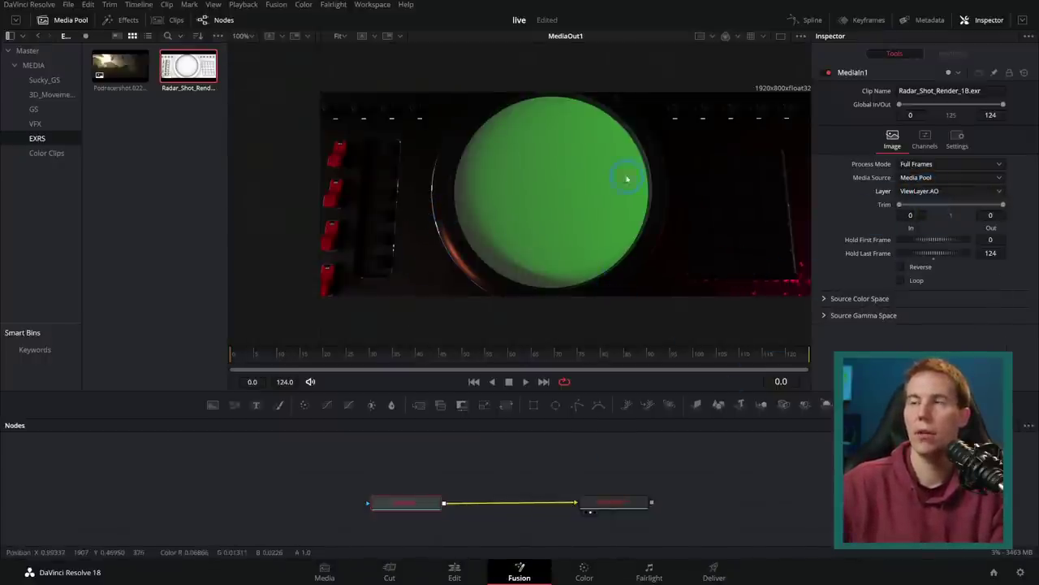
Scrub to frame 9 to refresh the AO pass, then disconnect MediaIn1 from MediaOut1
left_click(606, 501)
left_click_drag(332, 360, 273, 360)
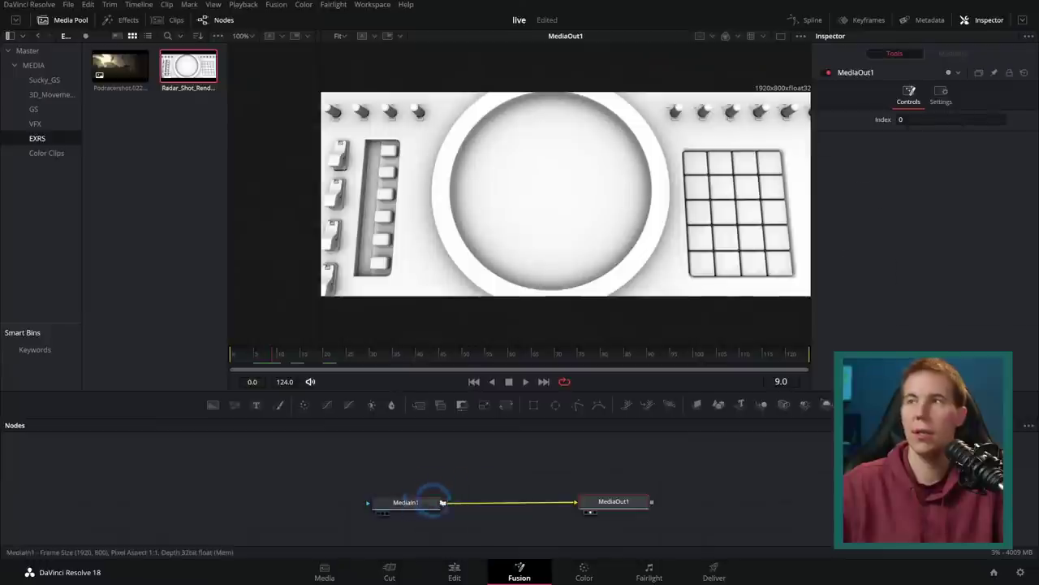
left_click(417, 502)
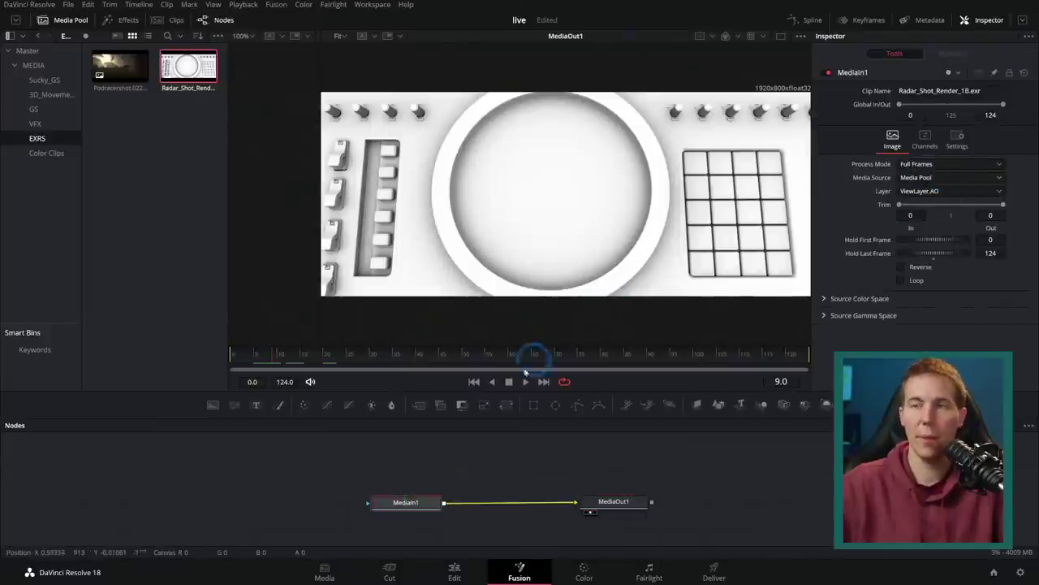
left_click(552, 452)
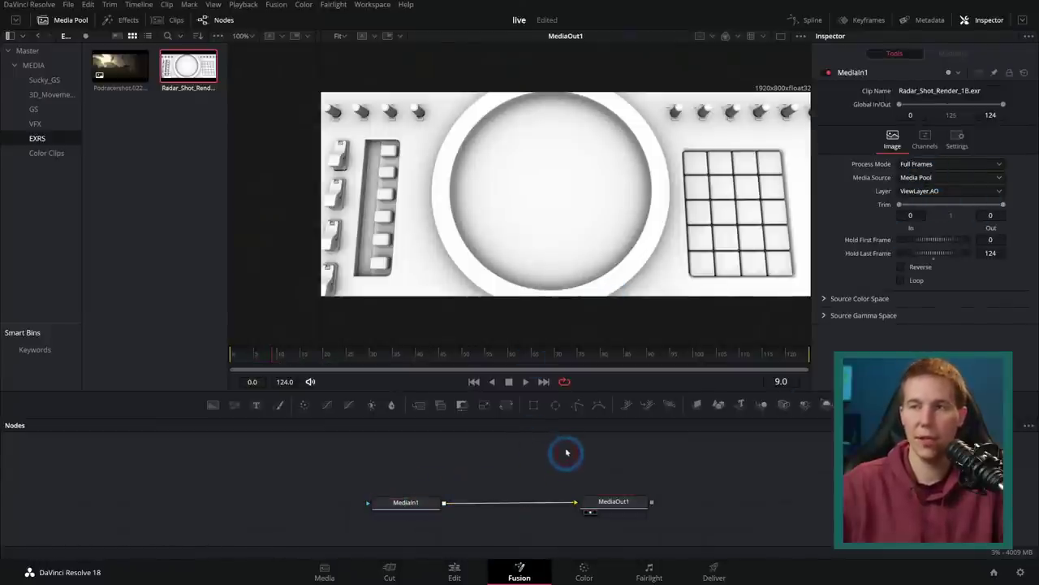
left_click(564, 501)
Delete MediaIn1 and add a Loader node via the tool search
key("Delete")
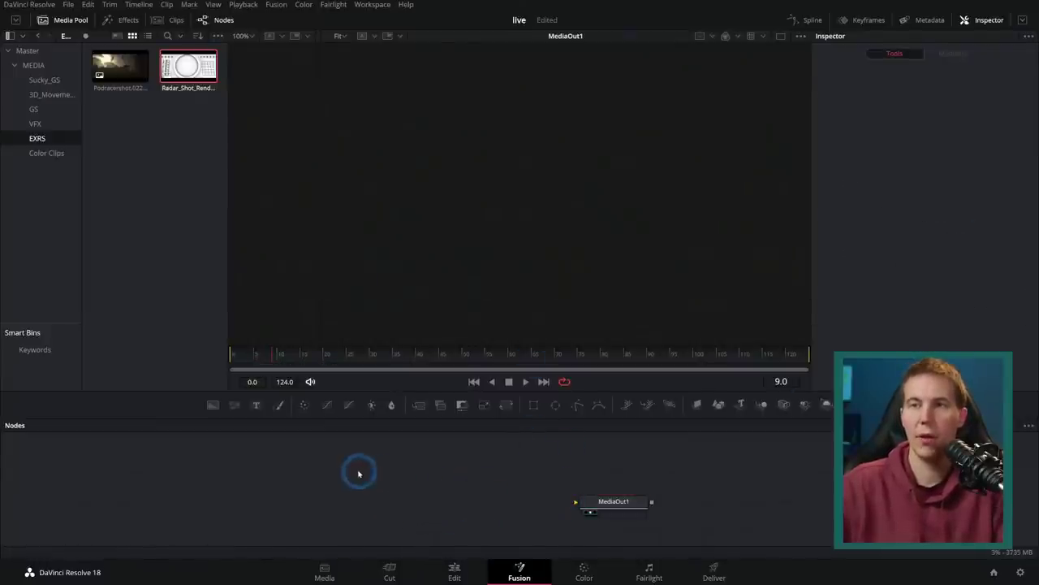
right_click(356, 470)
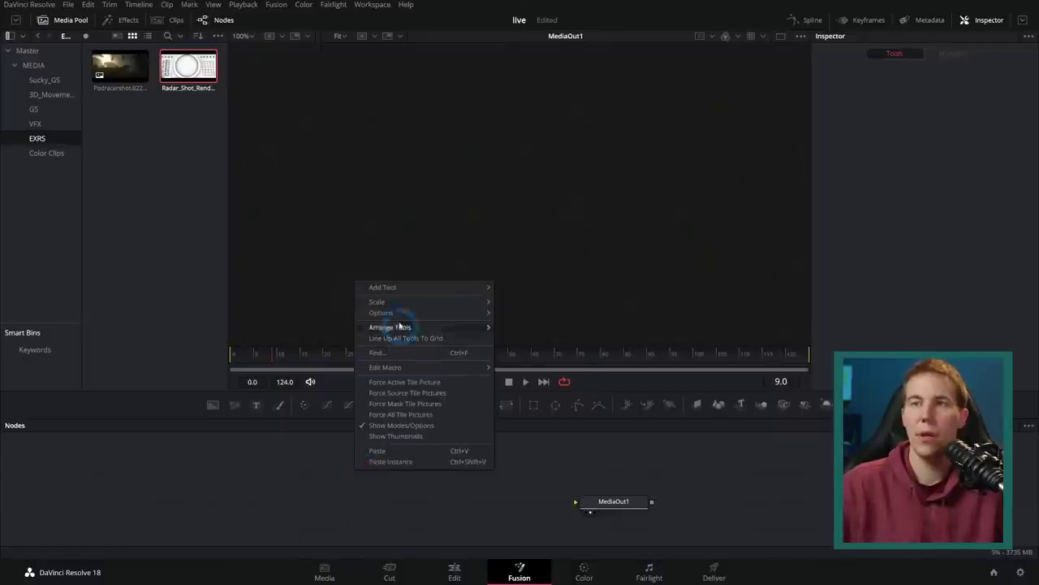
left_click(356, 467)
key("shift+space")
type("loader")
key("Return")
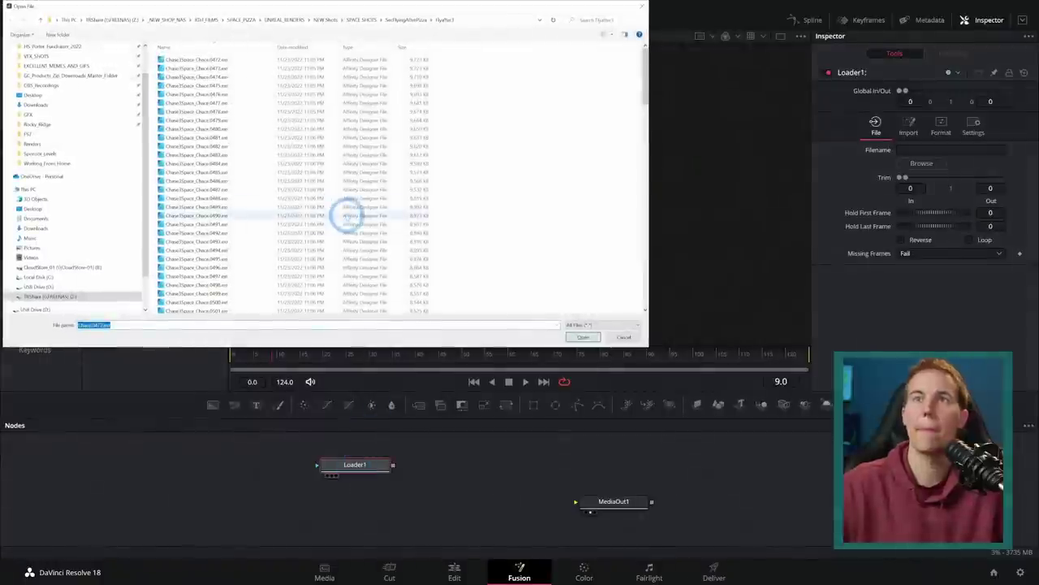
Browse to the BLENDER radar shot renders folder and load Radar_Shot_Render_18.exr
left_click(364, 20)
left_click(326, 19)
left_click(286, 19)
left_click(252, 20)
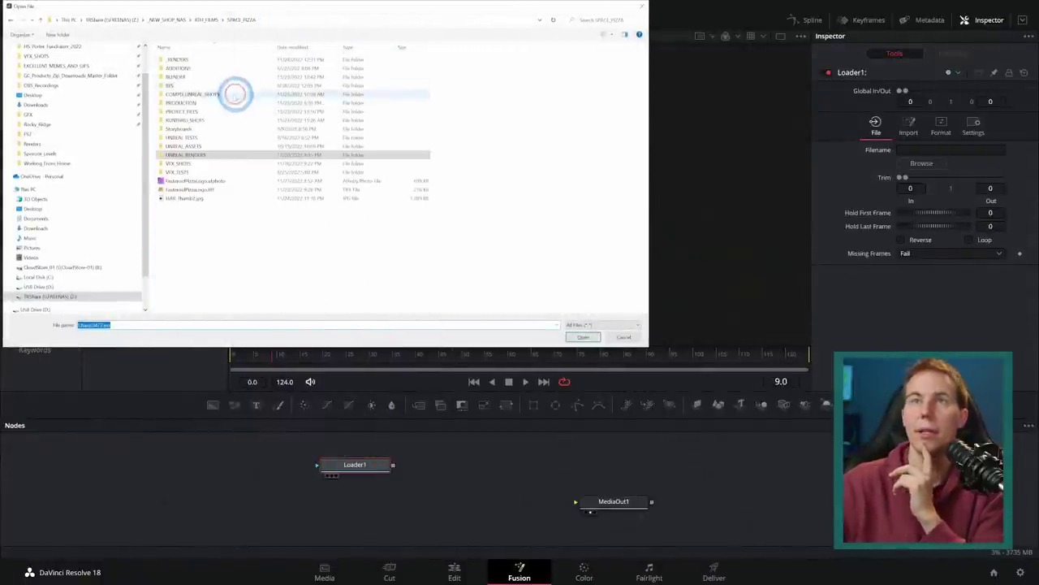
double_click(207, 77)
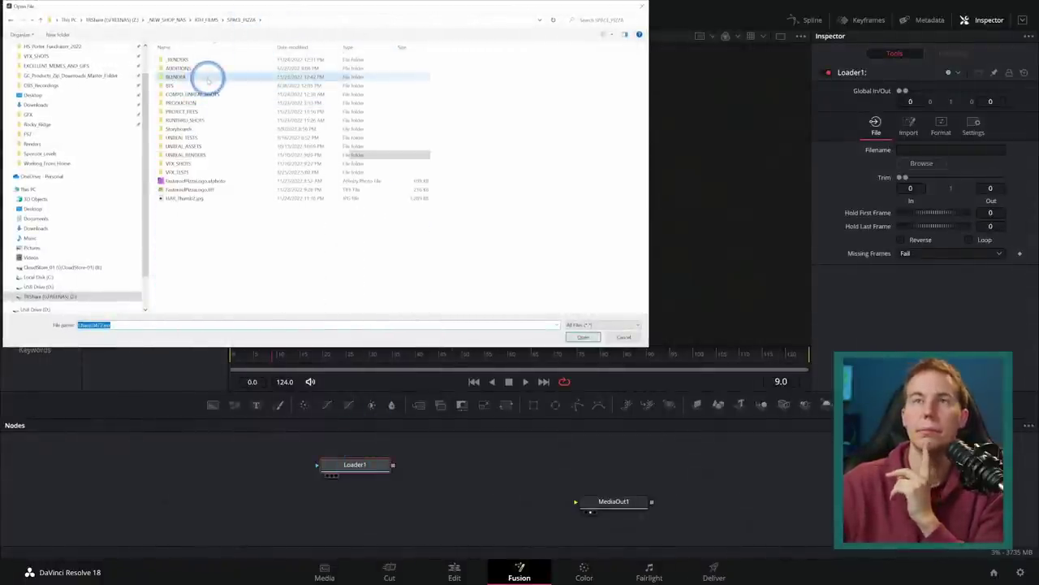
double_click(209, 76)
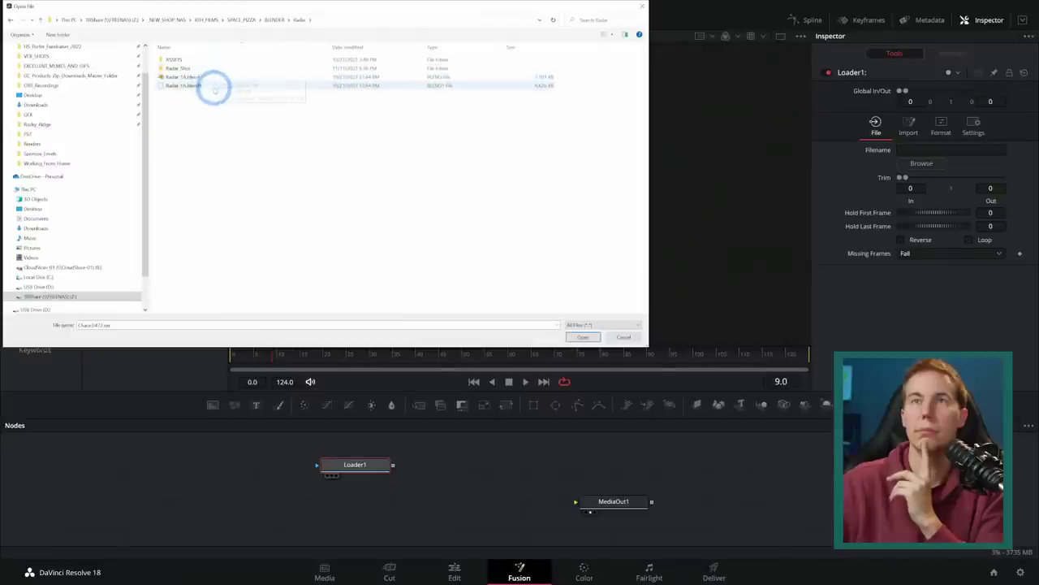
double_click(209, 69)
left_click(588, 336)
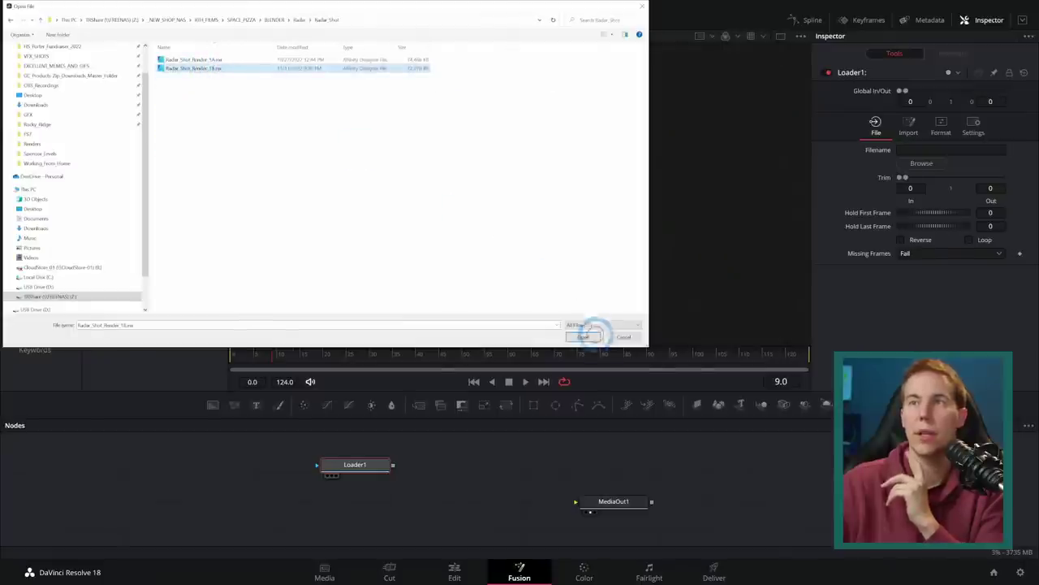
Move the Loader node left and enlarge the Nodes panel
left_click(211, 199)
left_click(366, 436)
left_click_drag(358, 465, 238, 475)
left_click_drag(313, 418, 342, 229)
left_click(336, 280)
left_click_drag(258, 227, 286, 250)
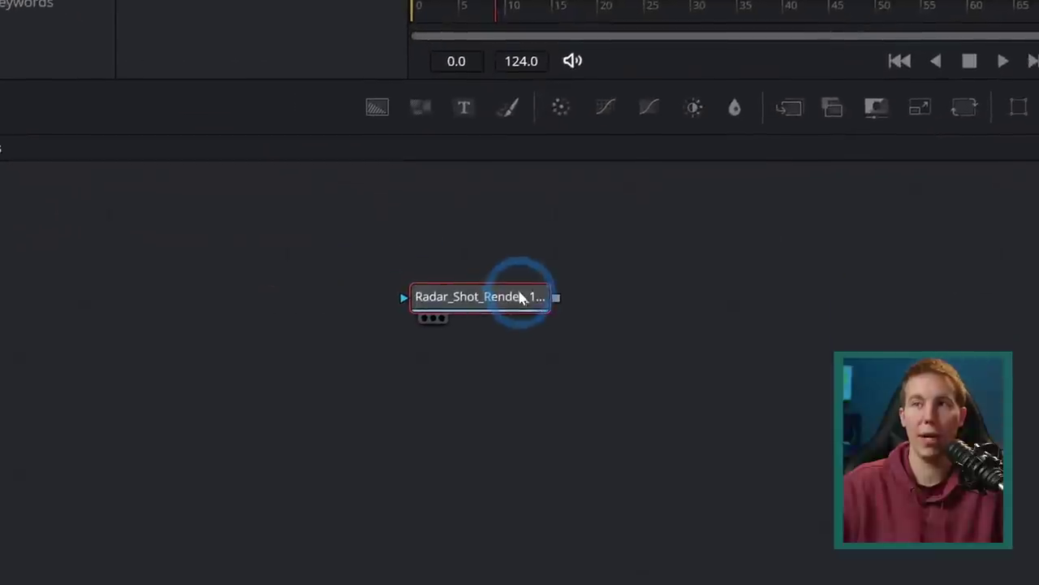
Run the hos_SplitEXR_Ultra script on the Loader to split out each pass
right_click(285, 251)
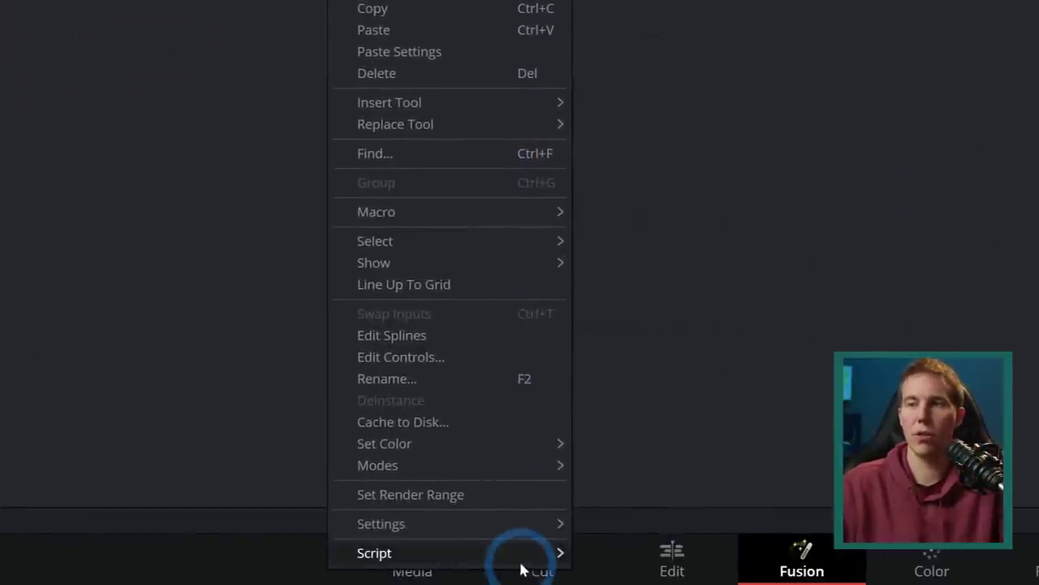
mouse_move(522, 560)
left_click(605, 569)
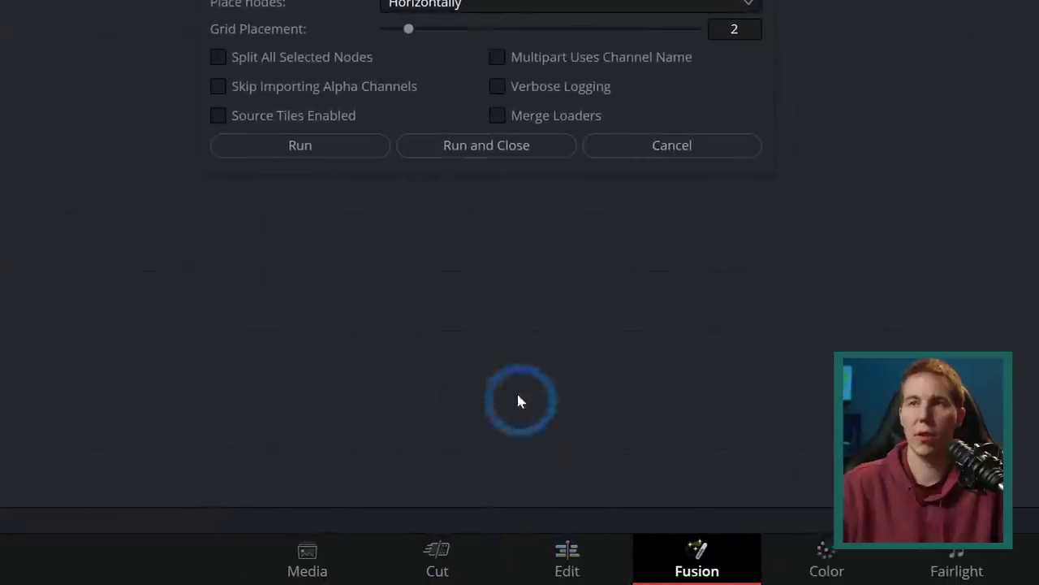
left_click(479, 146)
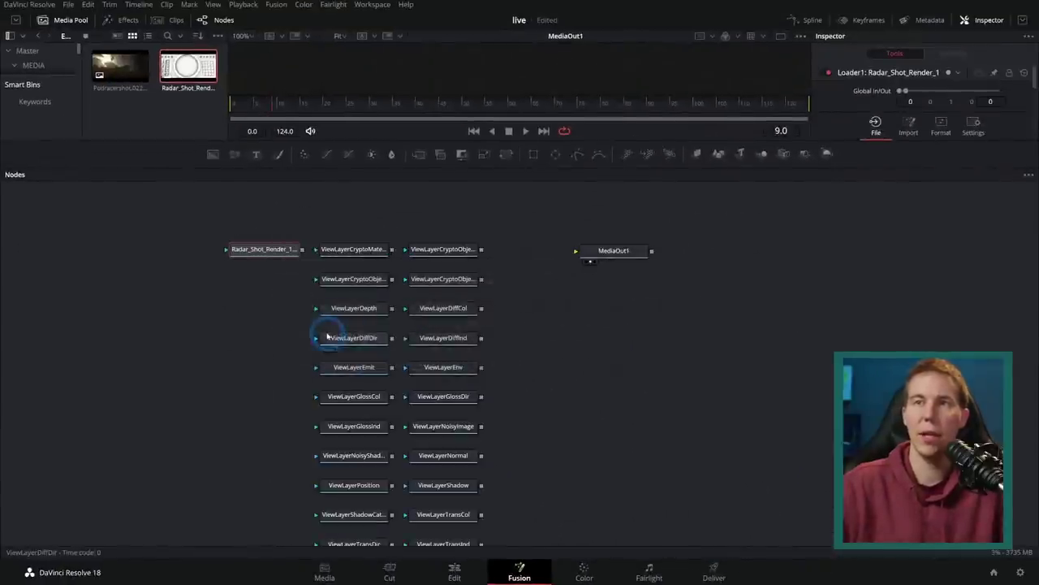
Inspect the split ViewLayer nodes and select ViewLayerDiffCol
left_click(382, 251)
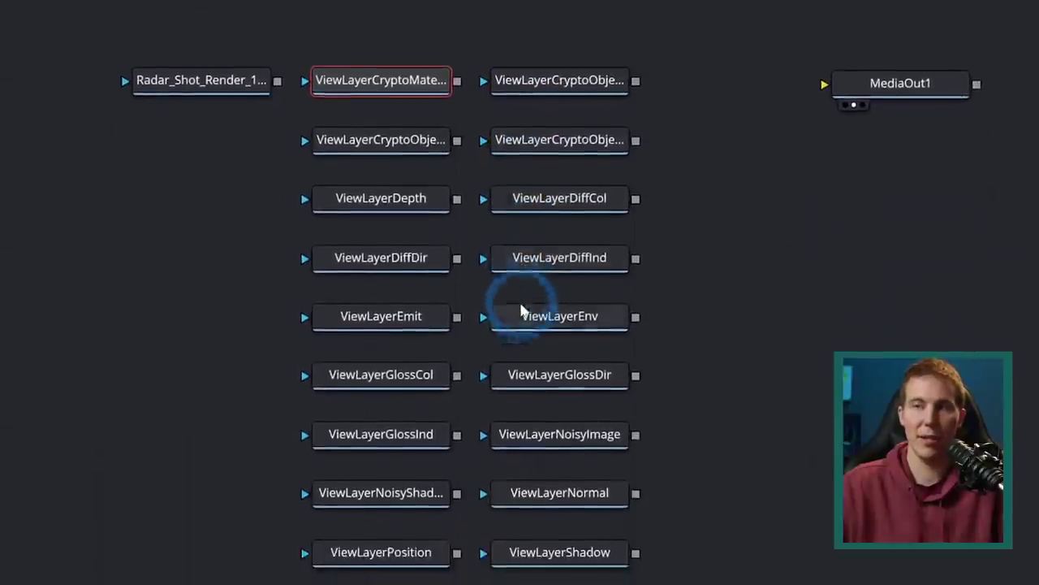
scroll(520, 298, "down", 5)
scroll(519, 296, "up", 7)
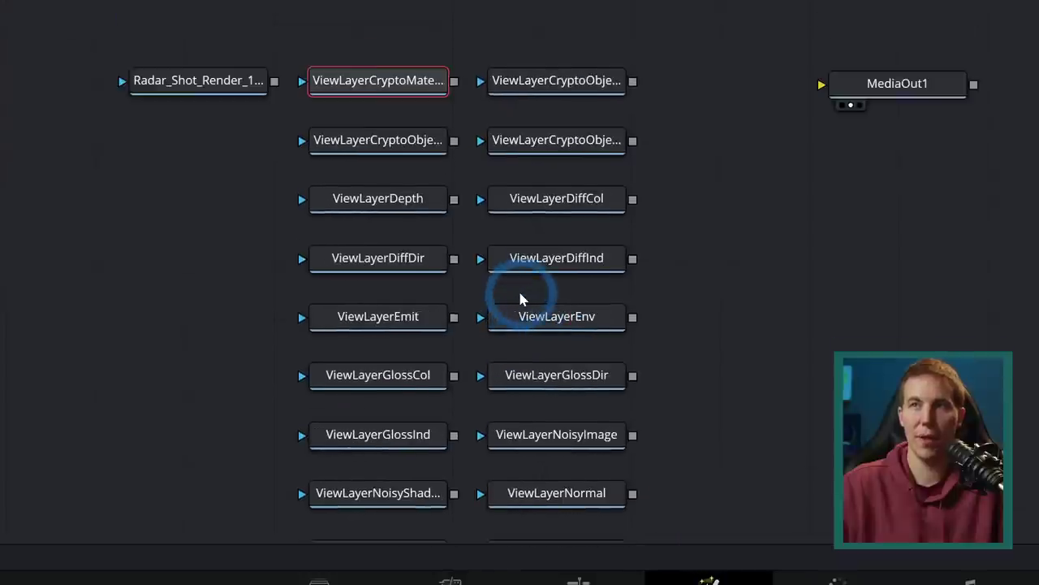
scroll(520, 299, "up", 3)
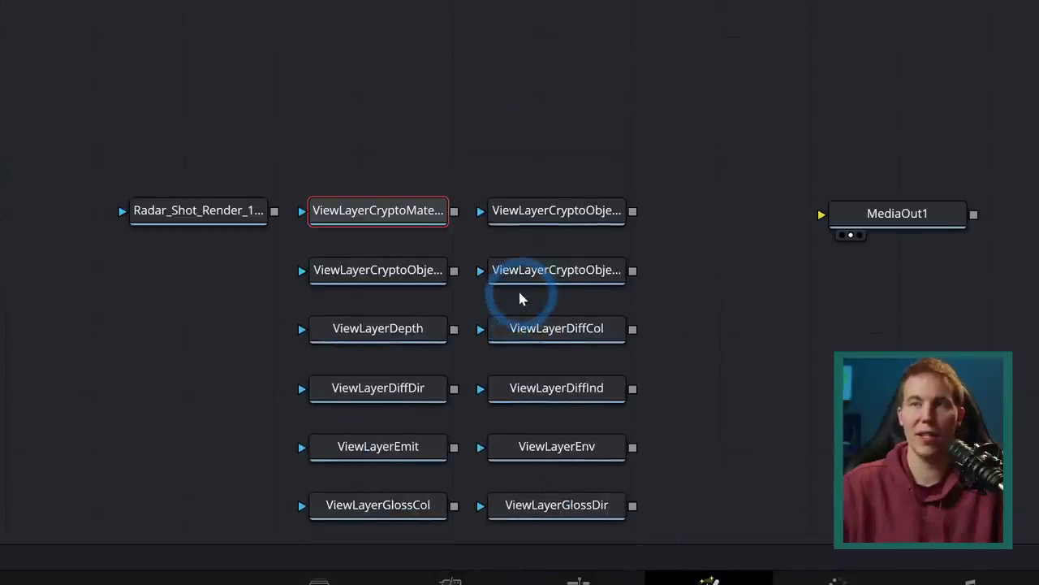
left_click(549, 335)
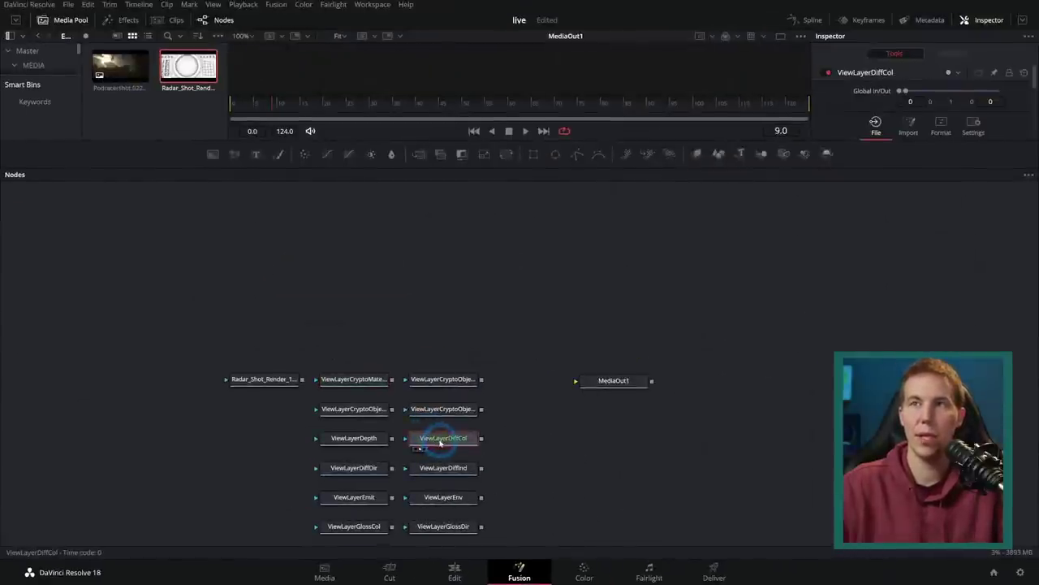
Preview the DiffCol, Shadow, TransCol and TransDir passes, enlarging the viewer
key("1")
left_click_drag(460, 139, 466, 320)
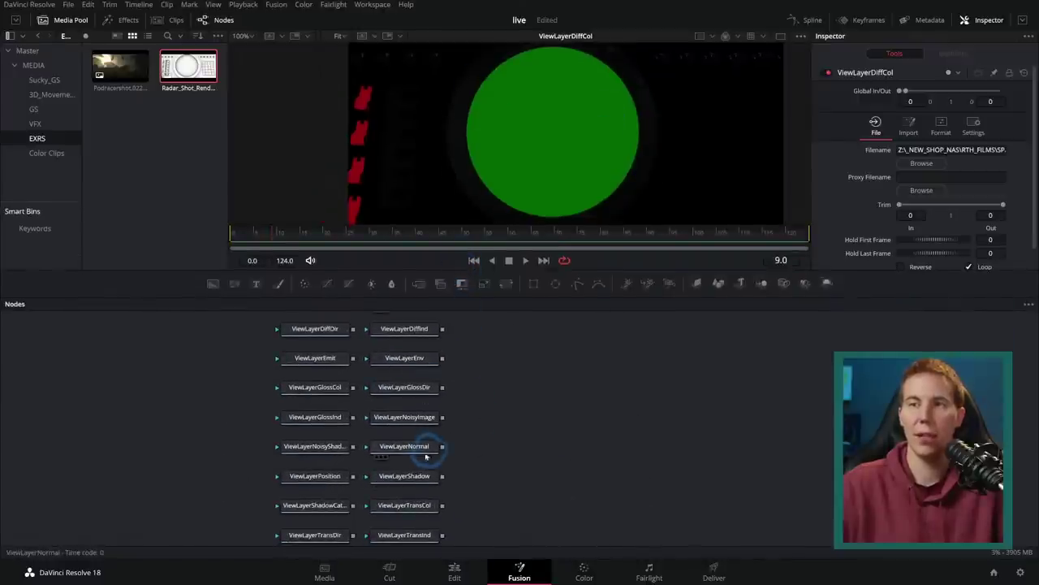
left_click(400, 476)
key("1")
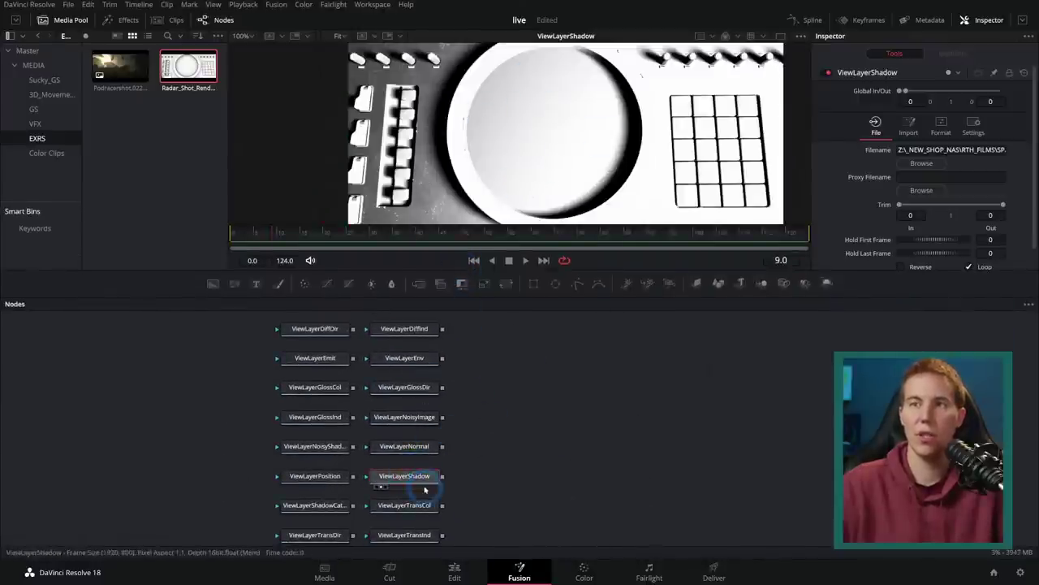
left_click(414, 505)
key("1")
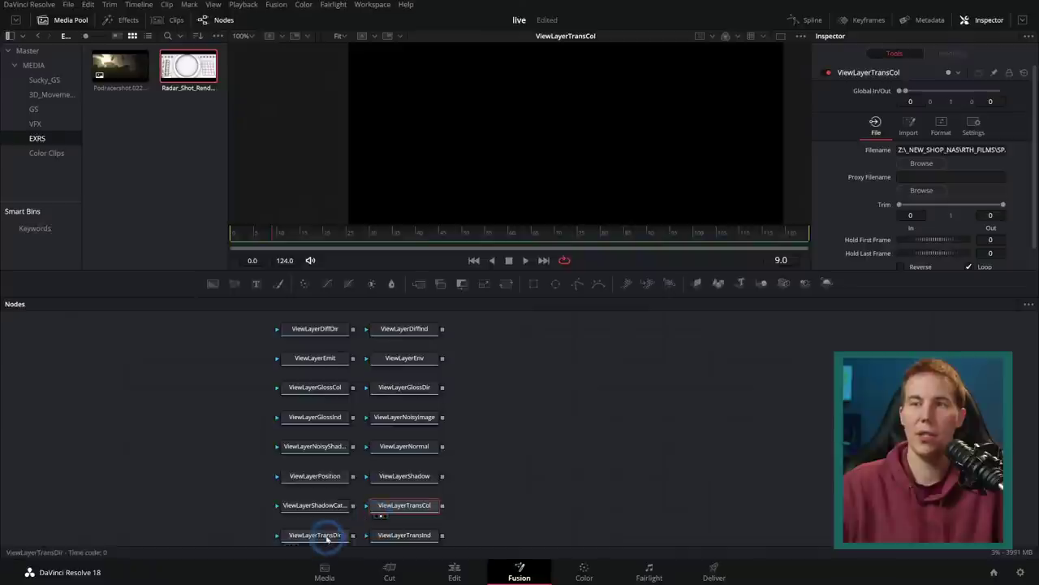
left_click(325, 533)
key("1")
Preview the CryptoAsset01, GlossInd and Depth passes after enlarging the viewer further
scroll(534, 425, "down", 5)
left_click(417, 445)
key("1")
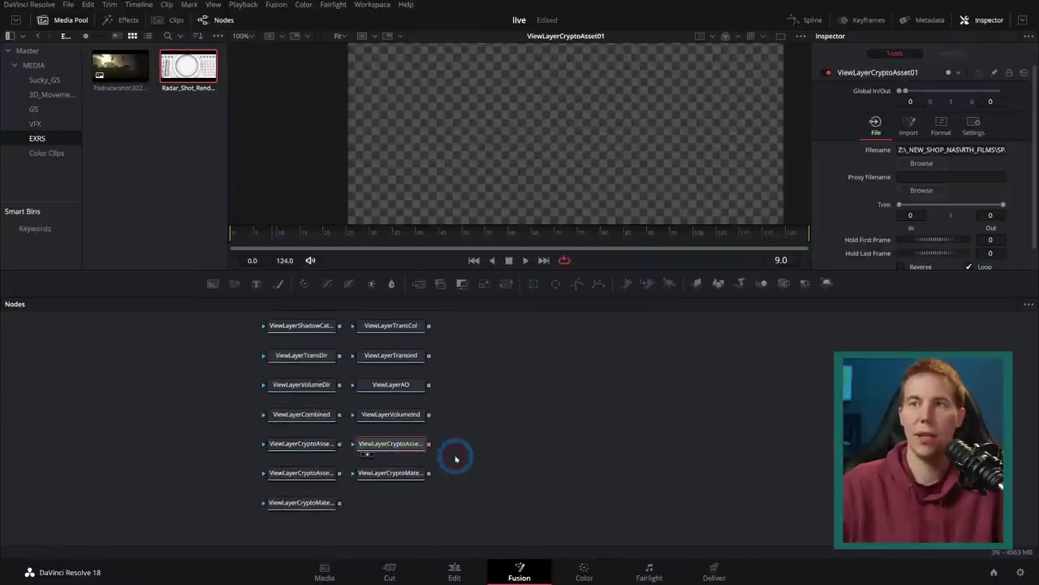
scroll(364, 425, "up", 3)
left_click(316, 331)
key("1")
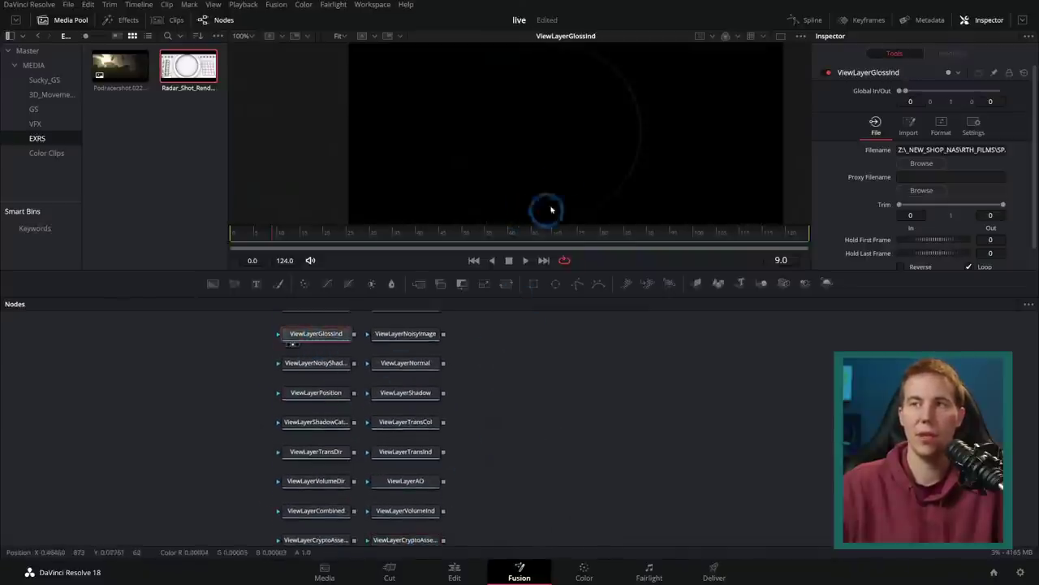
scroll(508, 316, "up", 3)
left_click_drag(562, 268, 525, 341)
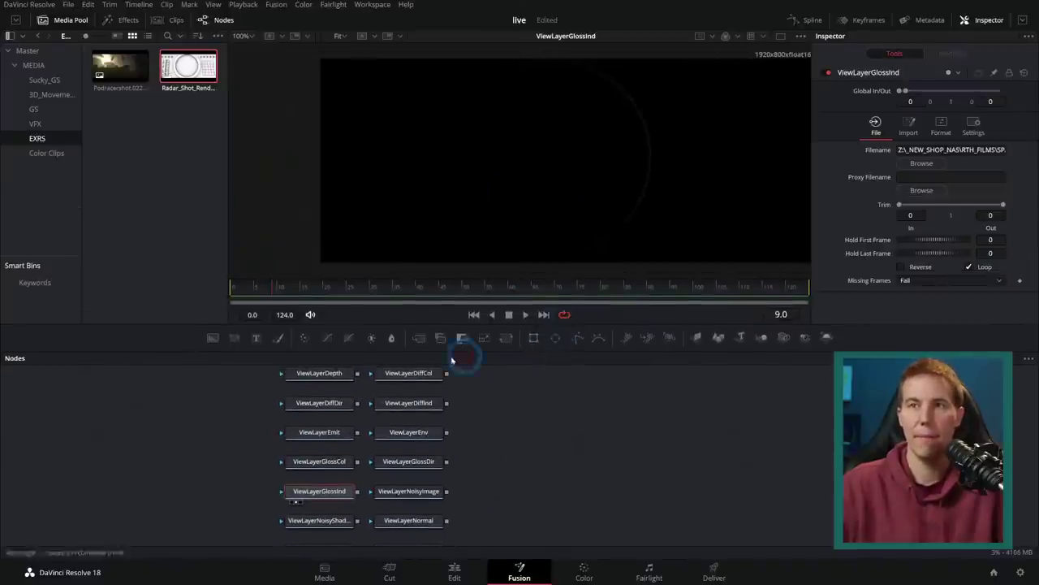
left_click(328, 383)
key("1")
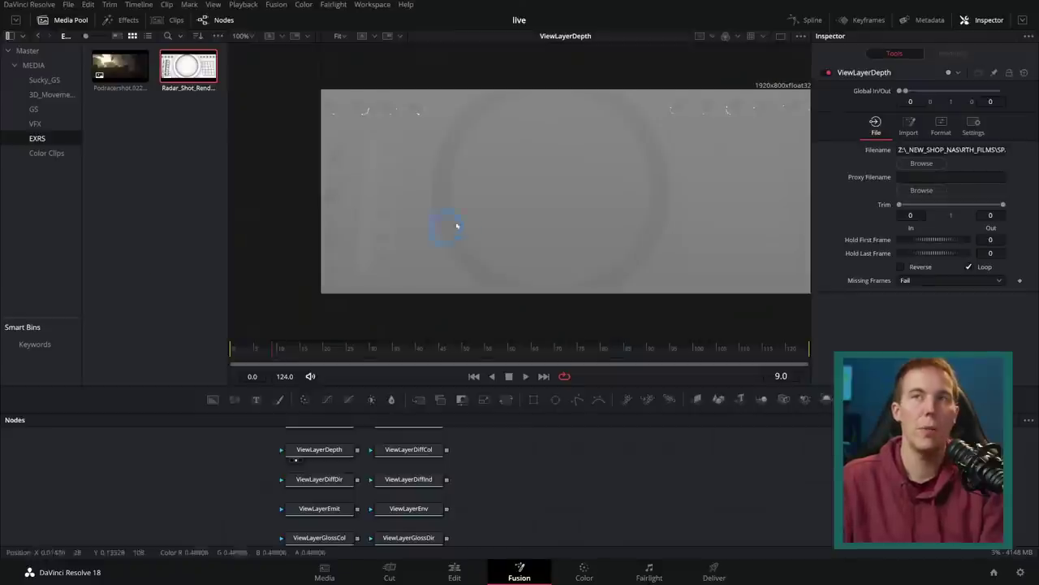
Deselect the Media Pool clip and switch to the Fairlight page for Work_From_Home
left_click(179, 162)
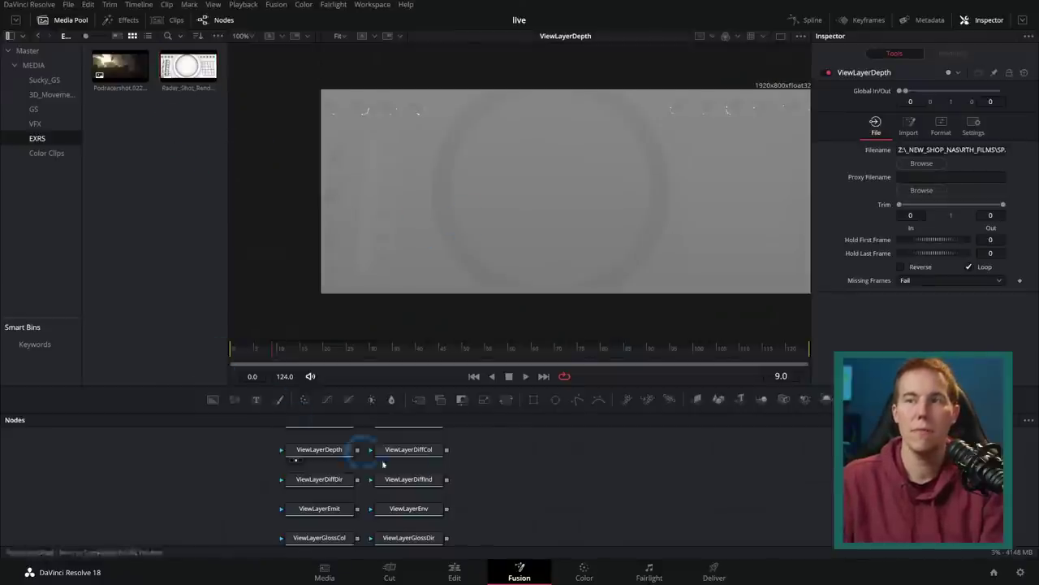
left_click(650, 571)
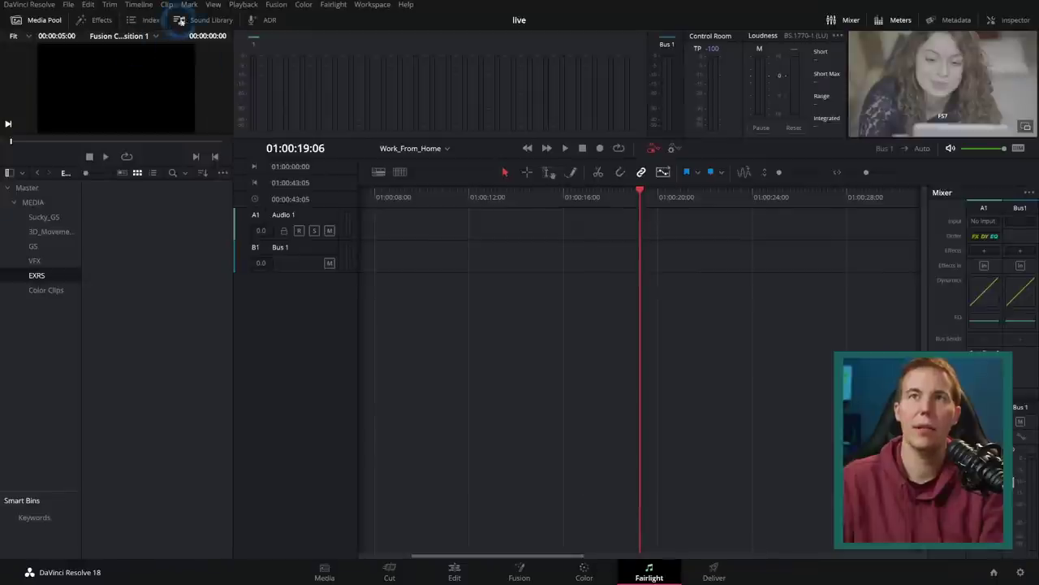
In the Sound Library, add a New Library and pick it from the library list
left_click(196, 20)
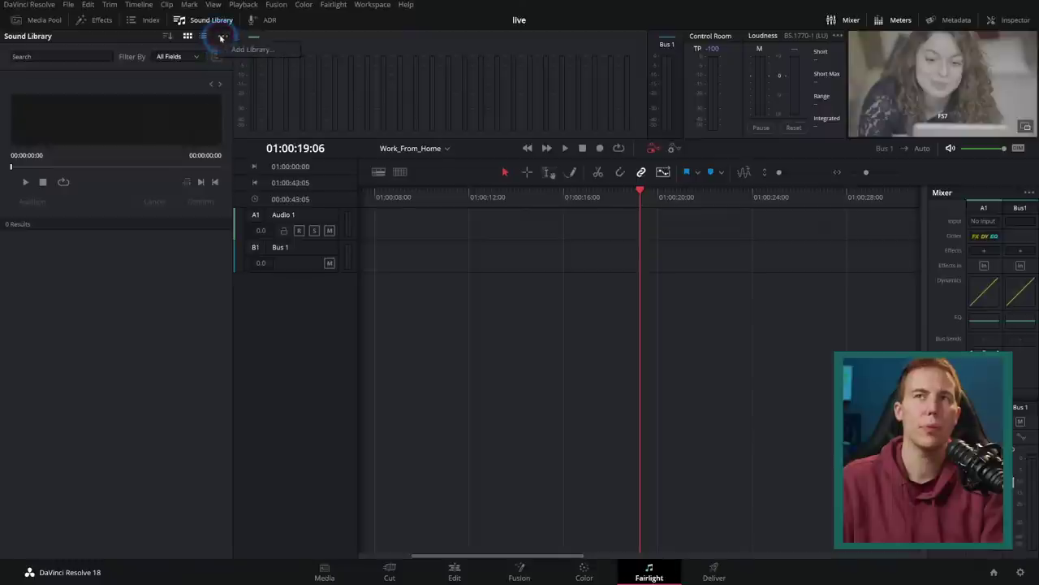
left_click(57, 56)
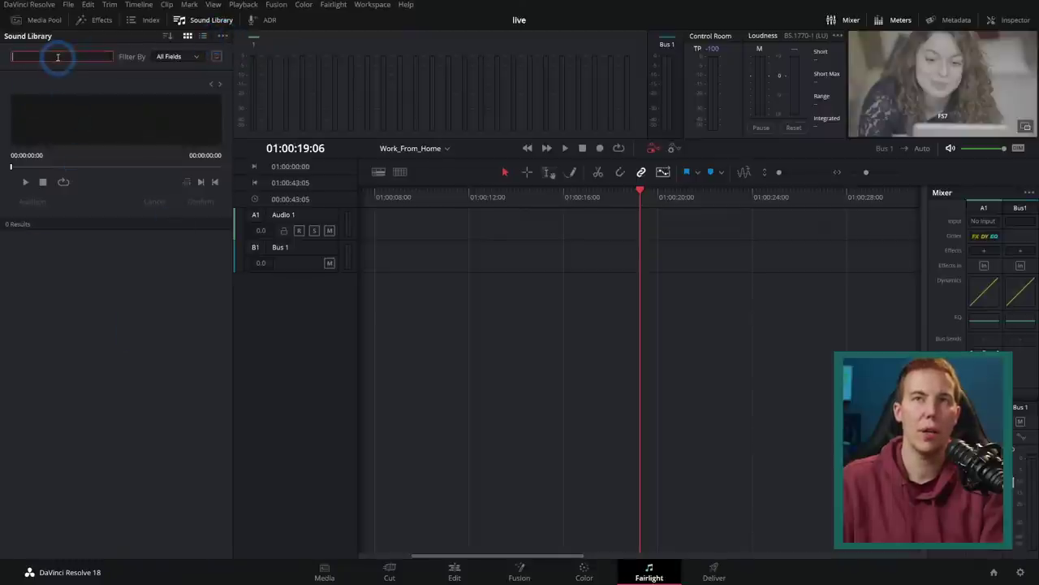
left_click(163, 325)
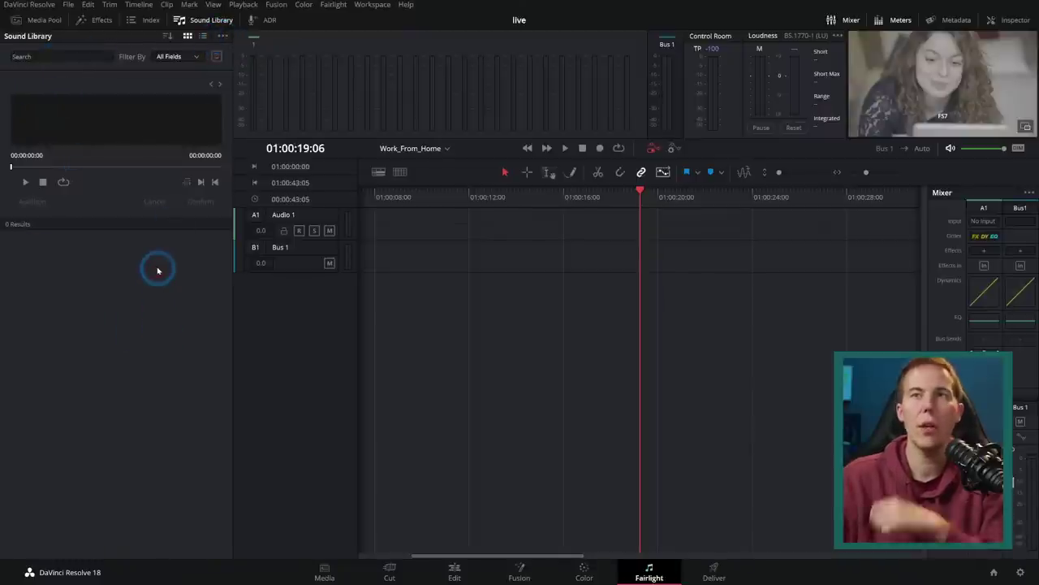
left_click(224, 37)
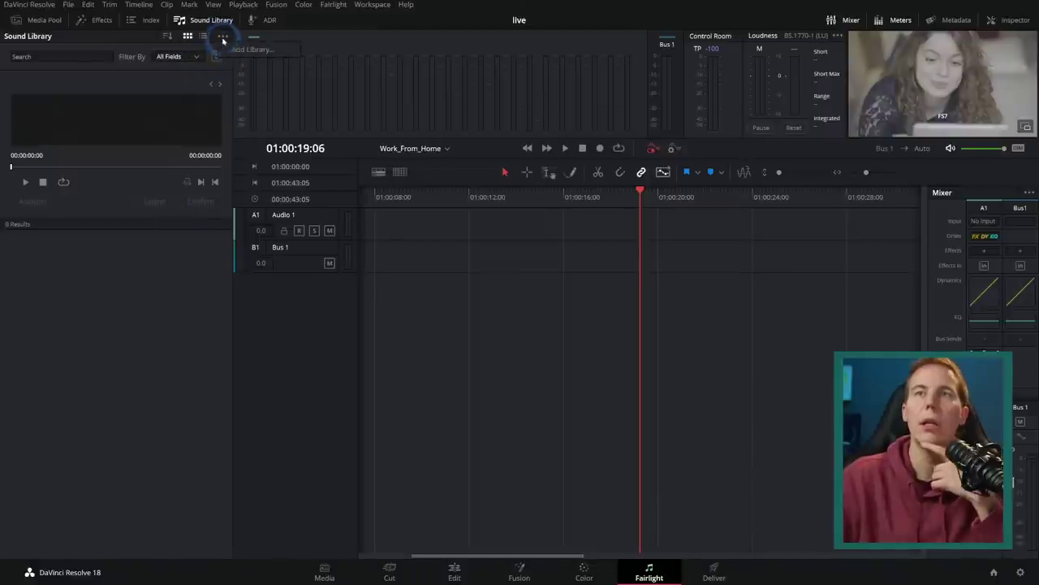
left_click(250, 49)
left_click(216, 59)
left_click(188, 70)
Dismiss the library options and return to the Edit page's Work_From_Home timeline
left_click(224, 38)
left_click(222, 38)
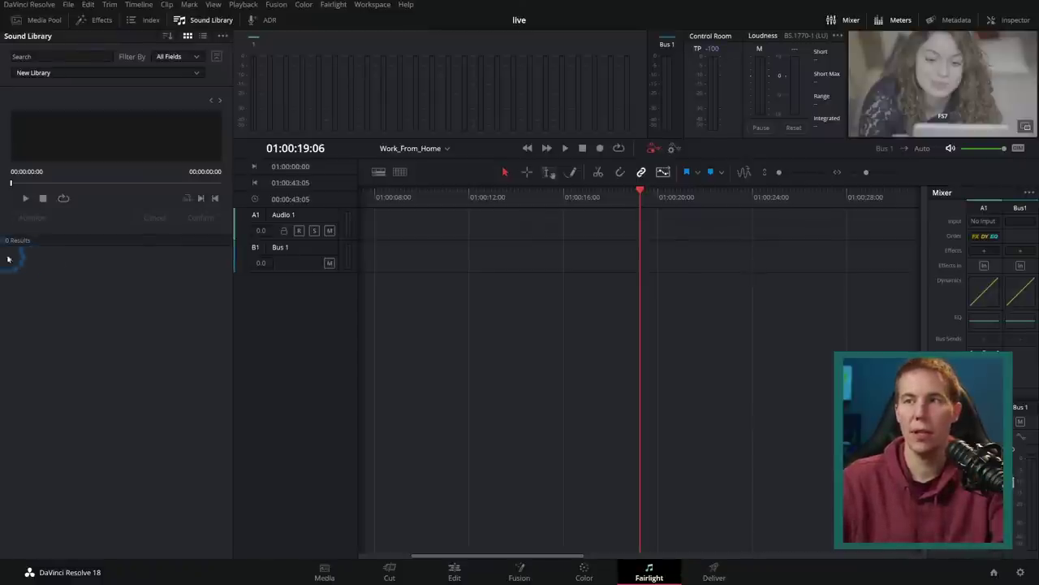
left_click(453, 571)
left_click(557, 408)
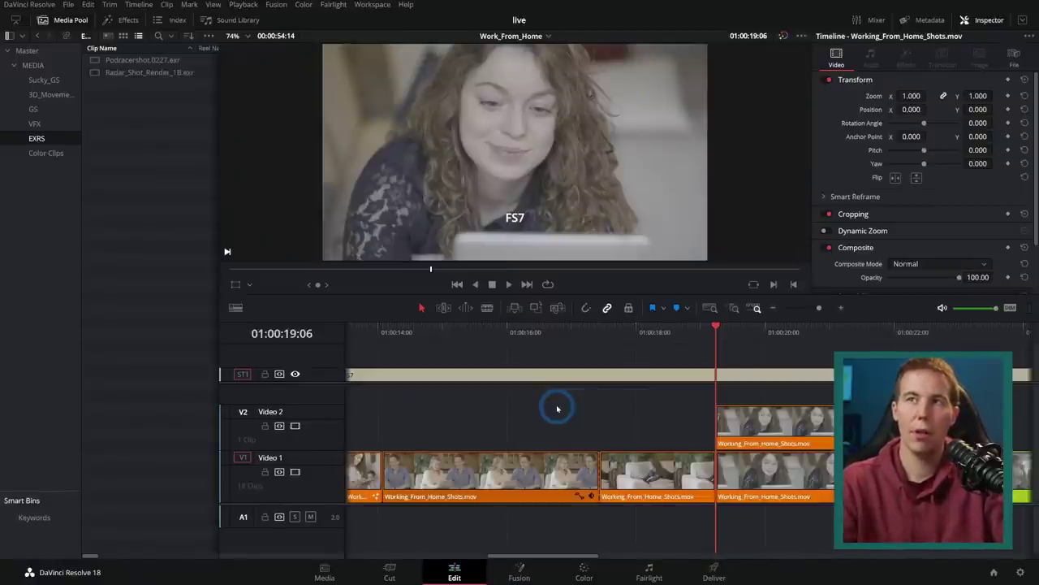
Scrub back and forth through the timeline, from the BMD 6K clip to the RED clip
left_click_drag(555, 339, 831, 404)
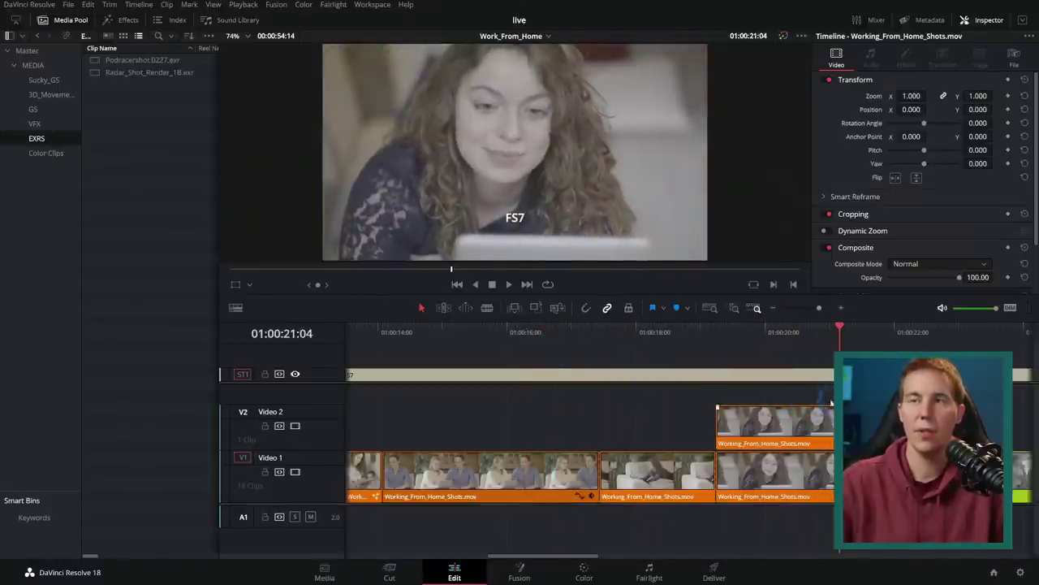
scroll(515, 390, "right", 6)
left_click(526, 343)
left_click_drag(527, 343, 832, 361)
scroll(670, 414, "right", 5)
left_click_drag(547, 341, 595, 398)
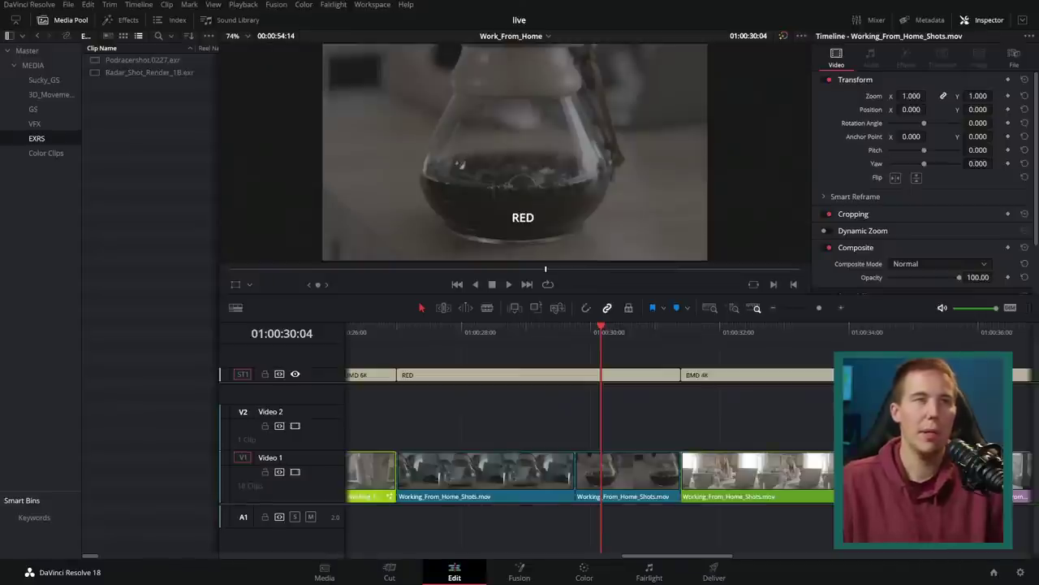
left_click(604, 441)
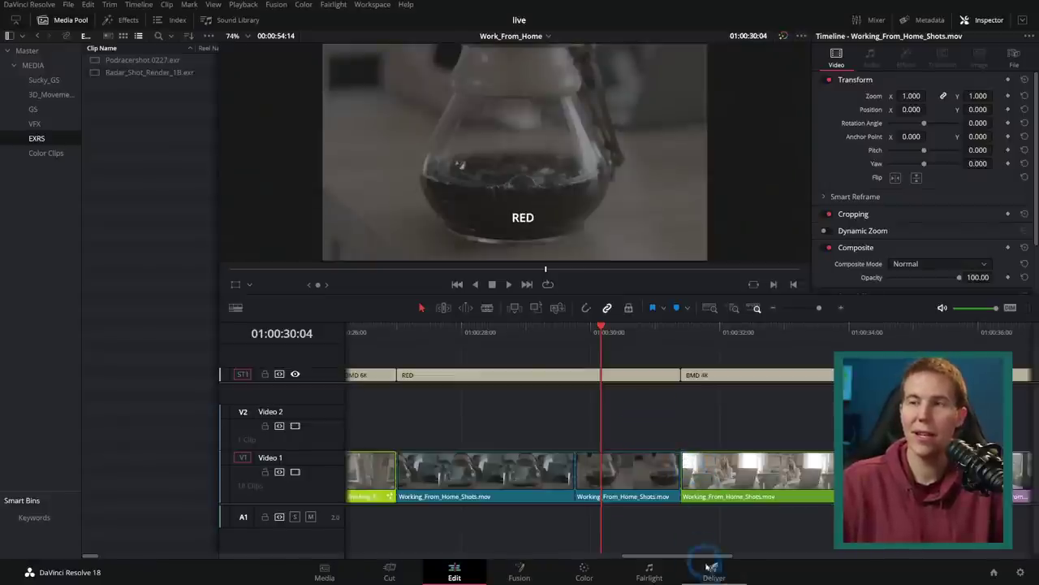
Select the middle Video 1 clip, park the playhead at 01:00:47:16, and select C0569
left_click(642, 497)
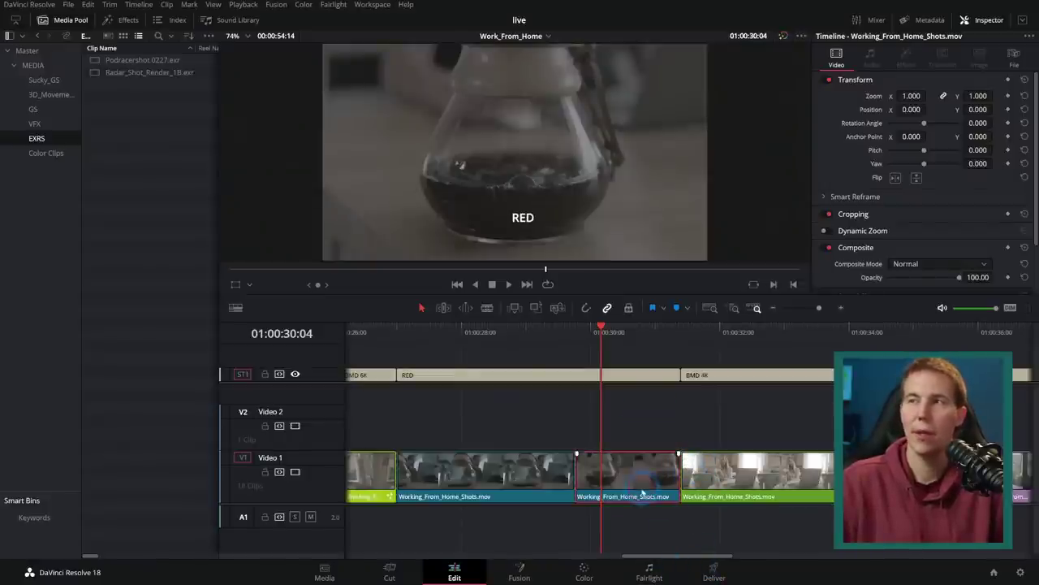
left_click_drag(615, 342, 508, 342)
scroll(795, 414, "right", 10)
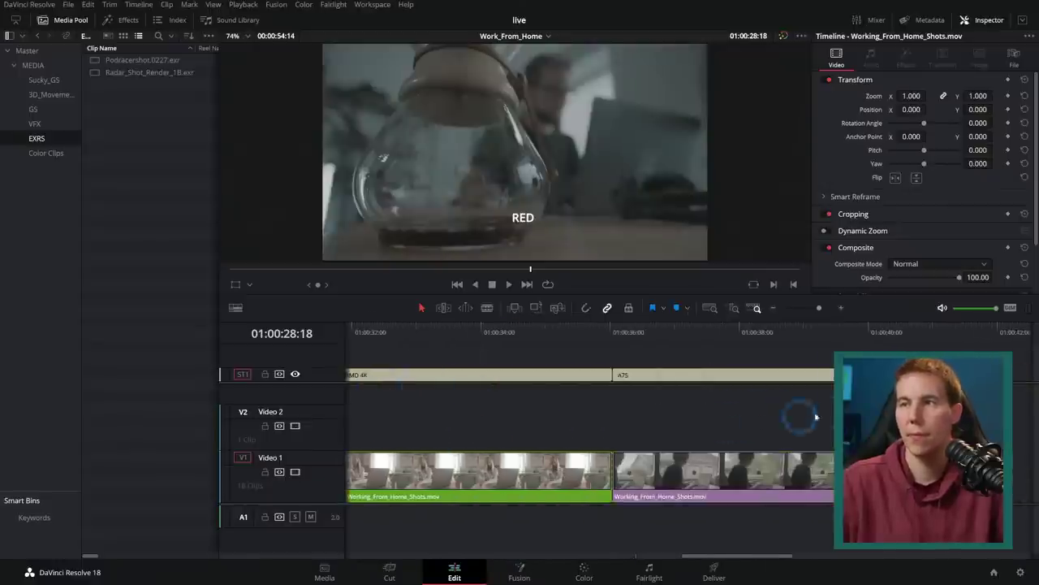
left_click(689, 341)
left_click(702, 518)
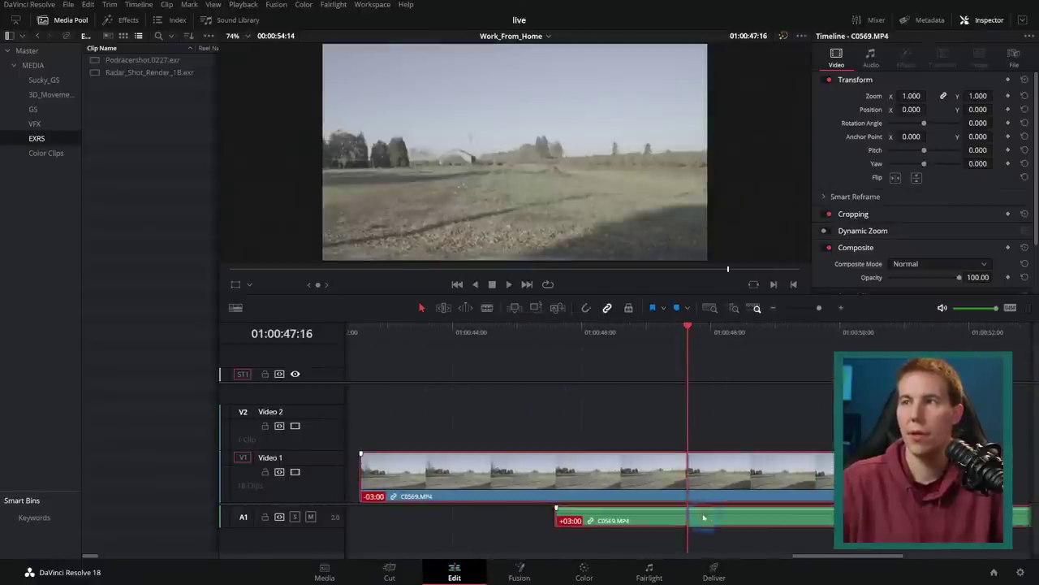
In the C0569 clip's Audio inspector, switch Voice Isolation on, then back off
left_click(870, 57)
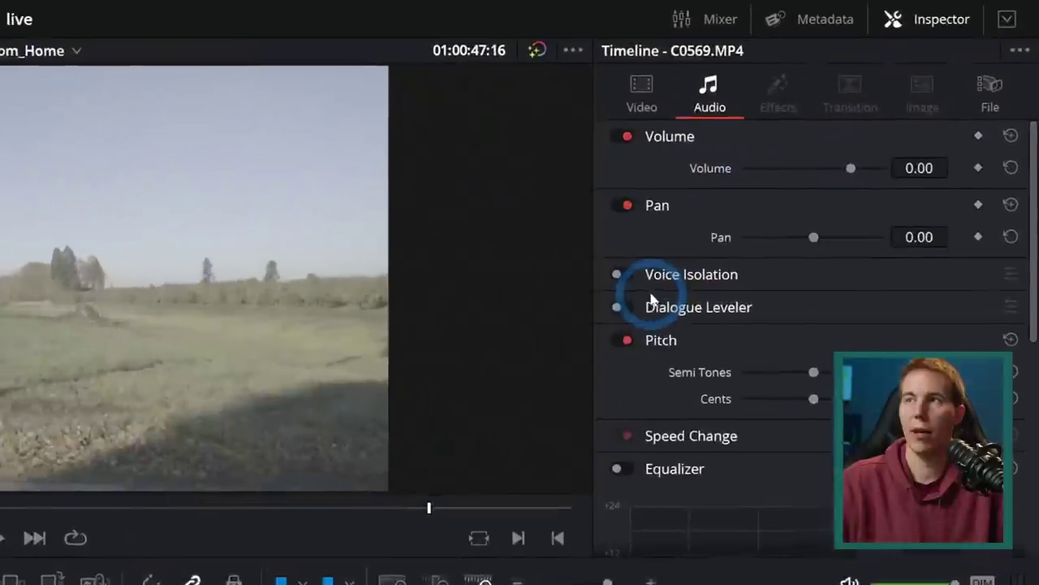
left_click(610, 294)
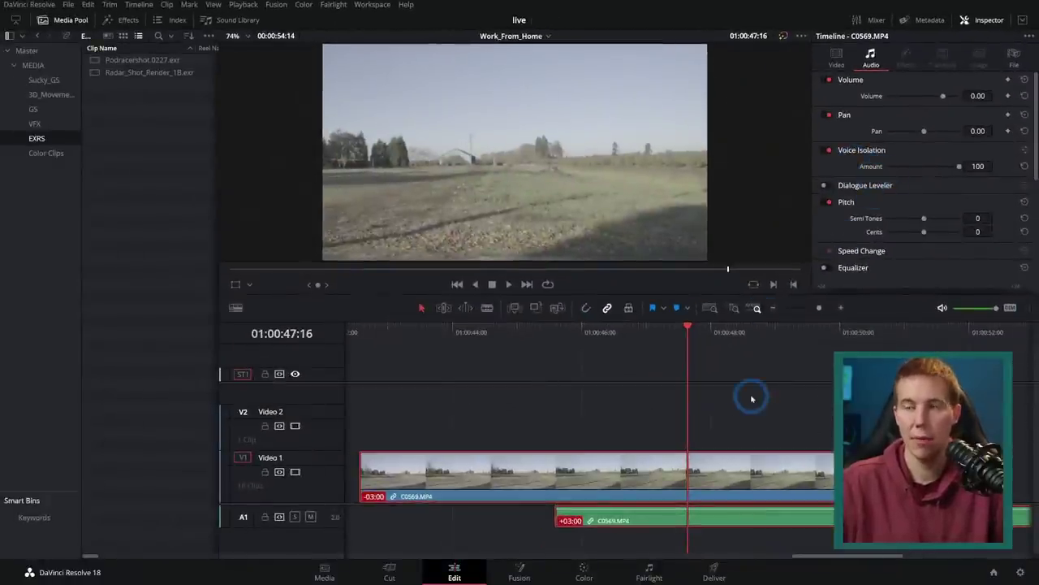
left_click(824, 150)
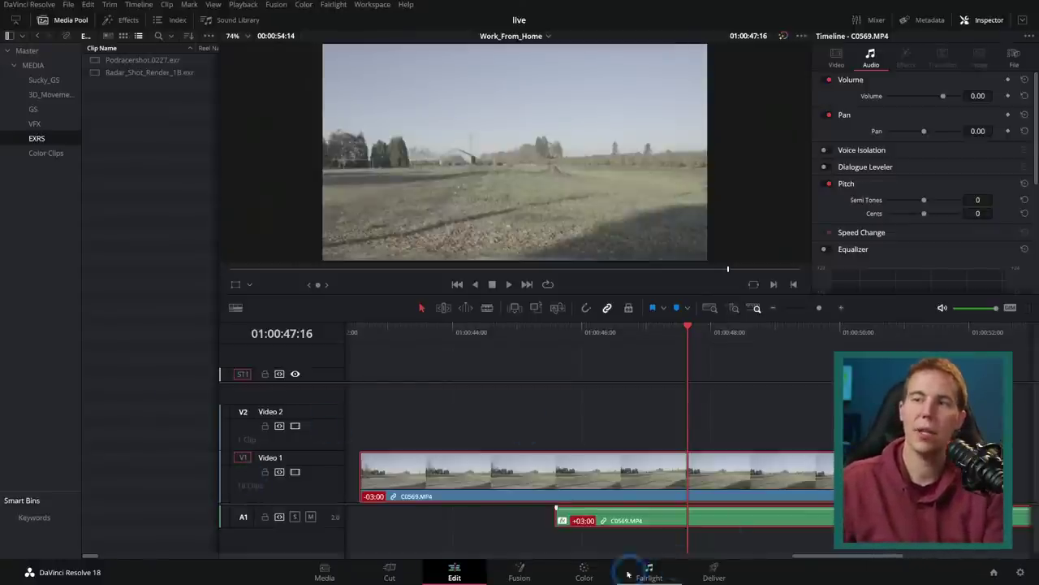
left_click(587, 571)
Set the Custom Export format to QuickTime with the DNxHR codec
left_click(714, 570)
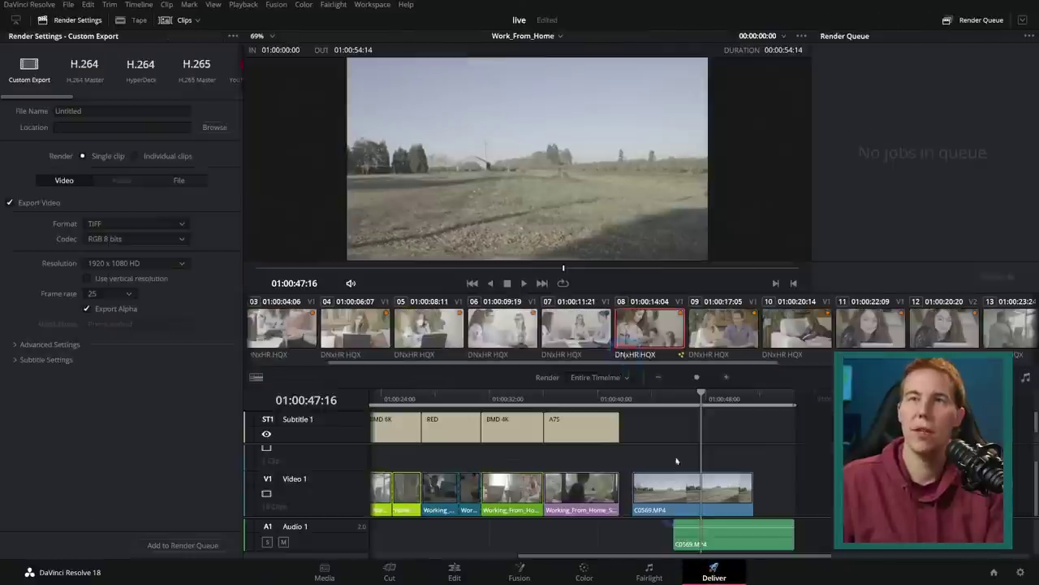
left_click(151, 205)
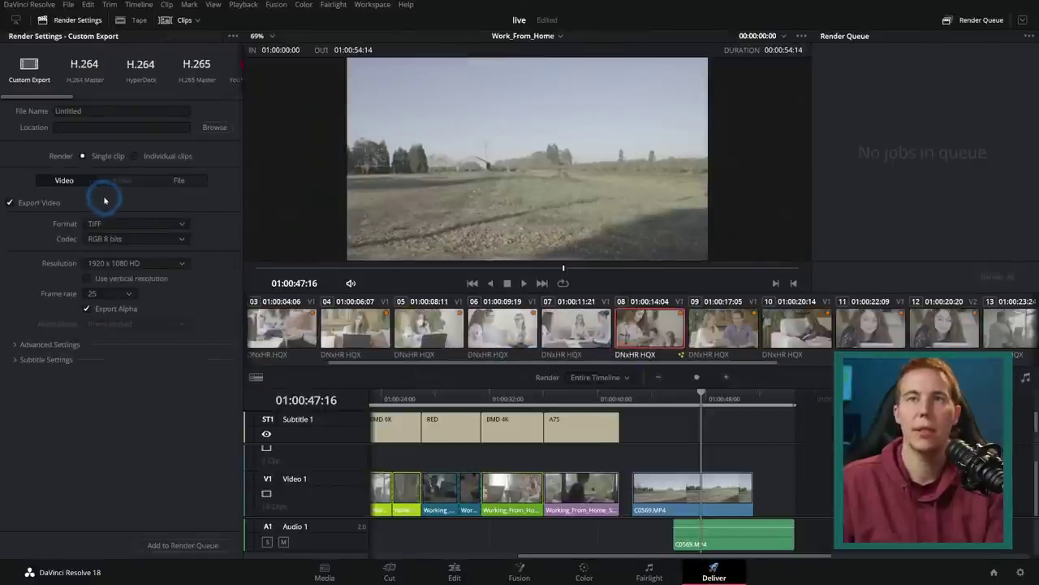
left_click(99, 225)
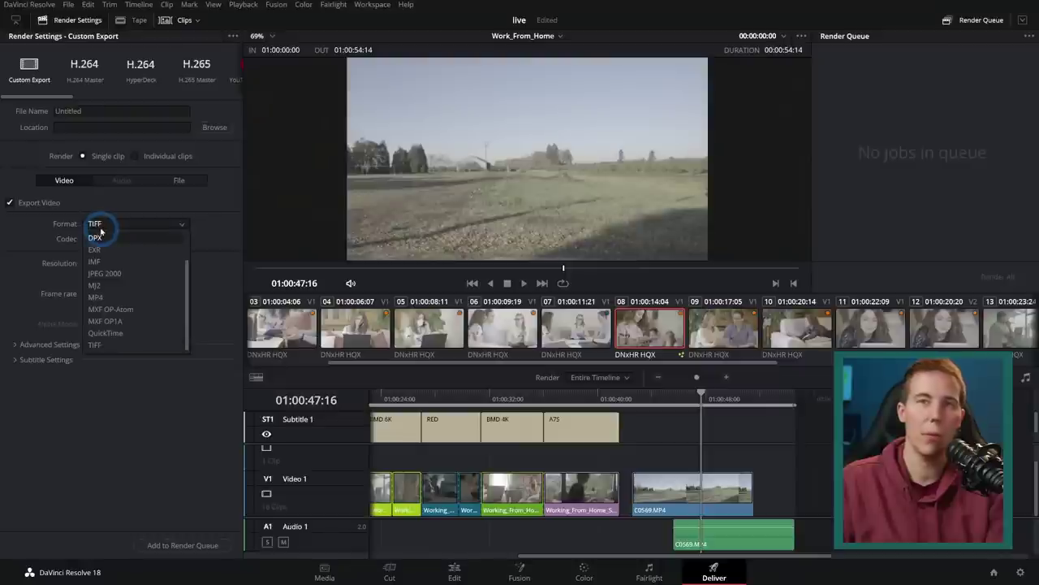
left_click(130, 332)
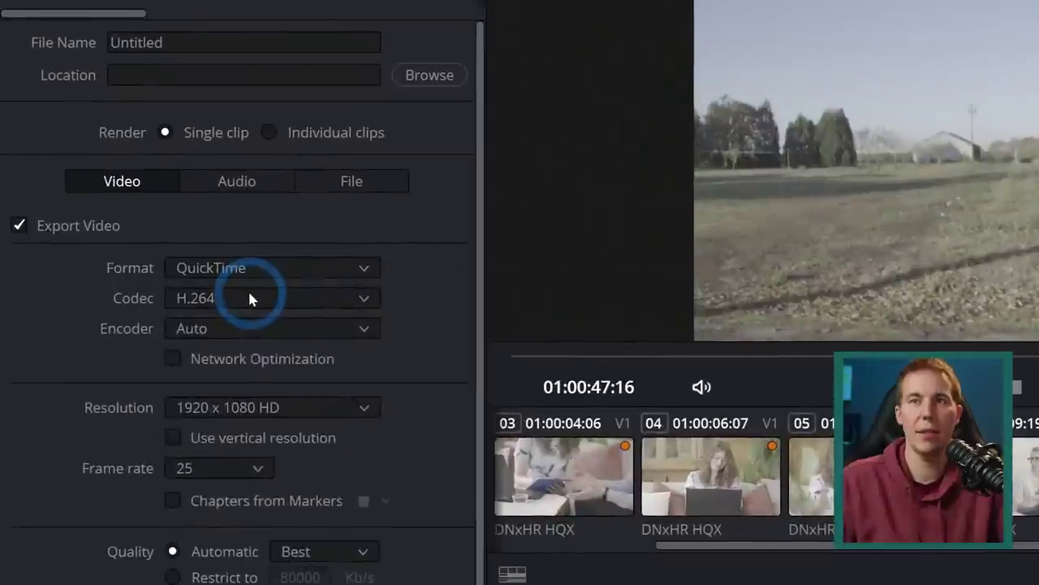
left_click(249, 300)
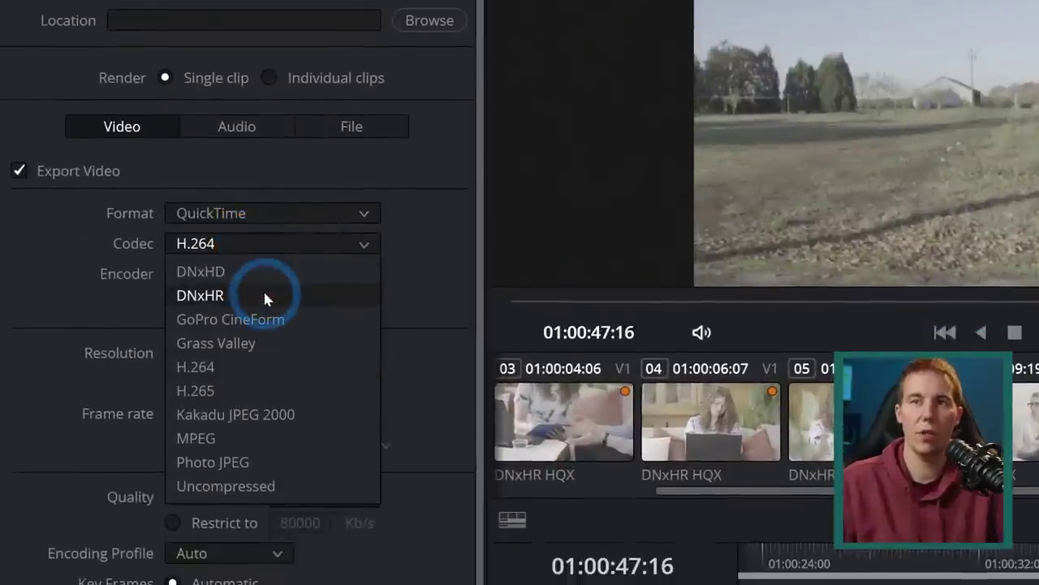
left_click(264, 349)
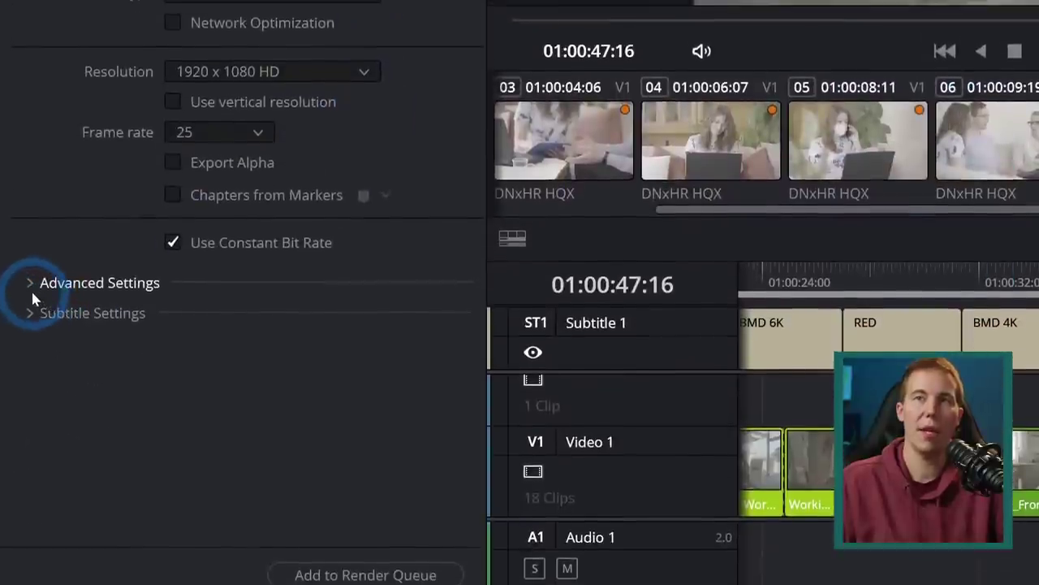
Expand Advanced Settings and switch Data Levels to Full, then back to Auto
left_click(31, 284)
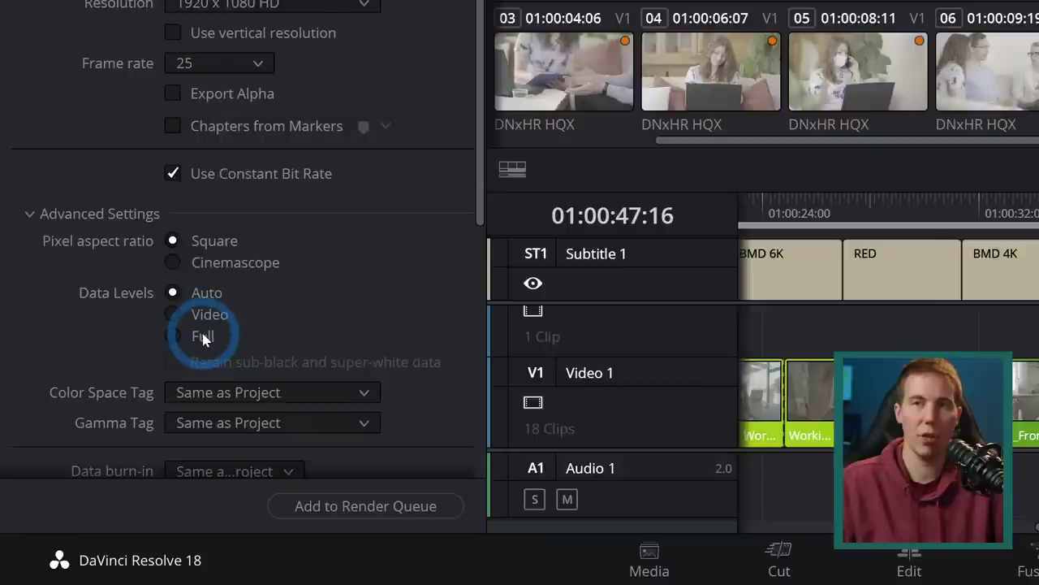
left_click(172, 336)
left_click(172, 294)
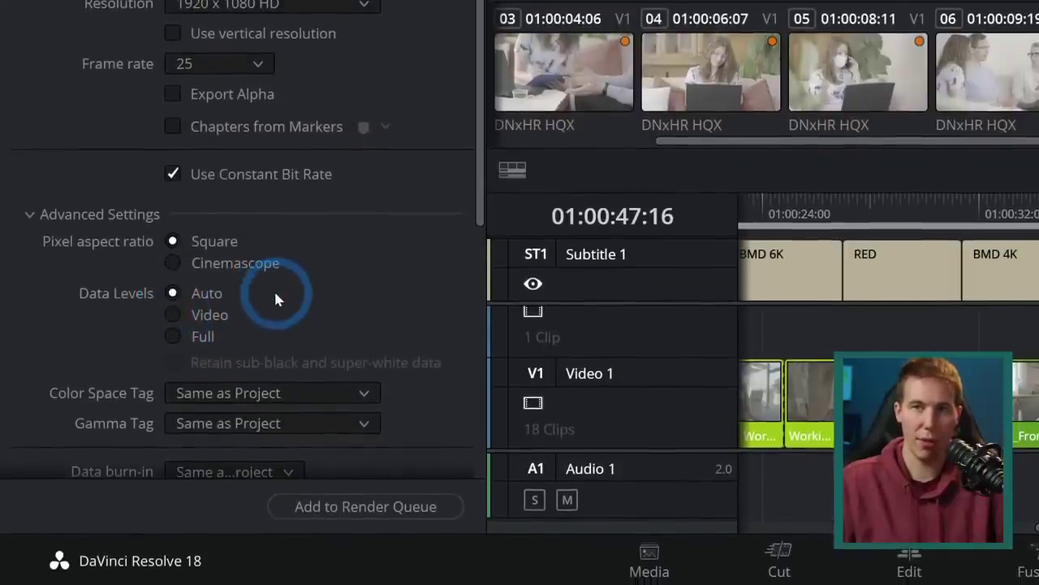
Tag the export colour space as Rec.709 and the gamma as Rec.709-A
left_click(269, 398)
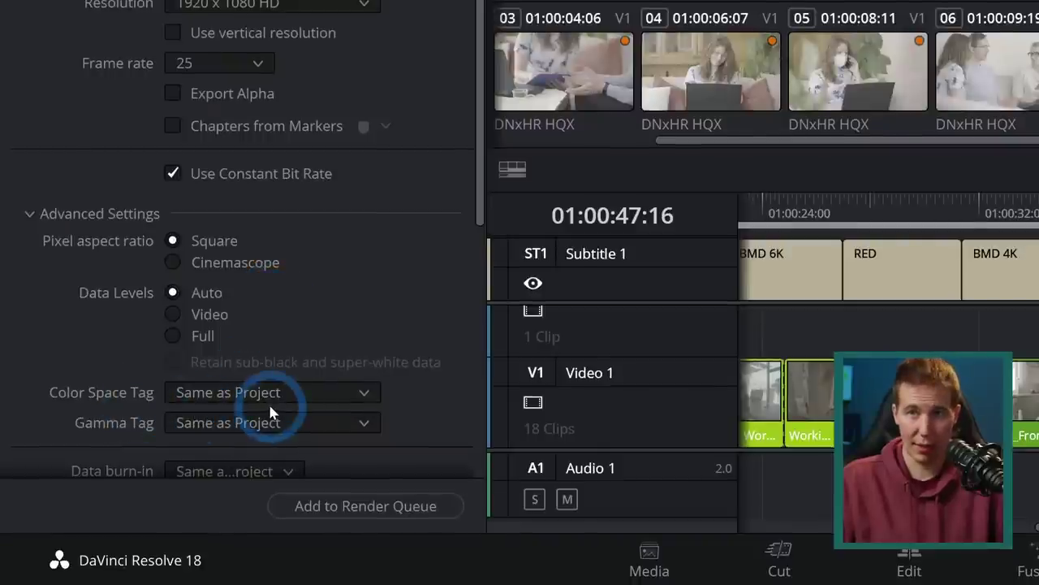
scroll(314, 299, "down", 8)
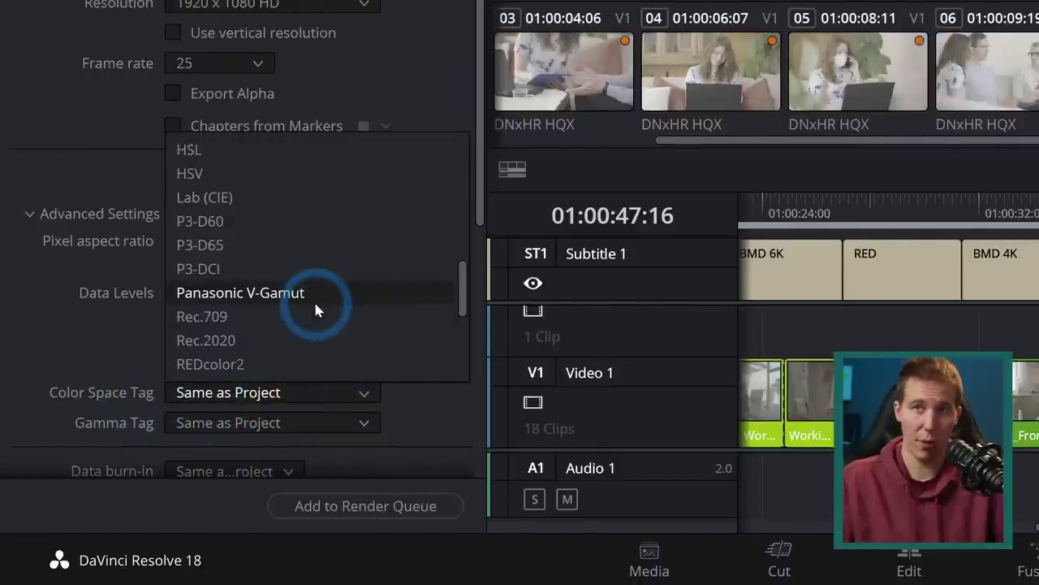
left_click(295, 316)
left_click(274, 422)
scroll(268, 340, "down", 10)
scroll(270, 339, "down", 5)
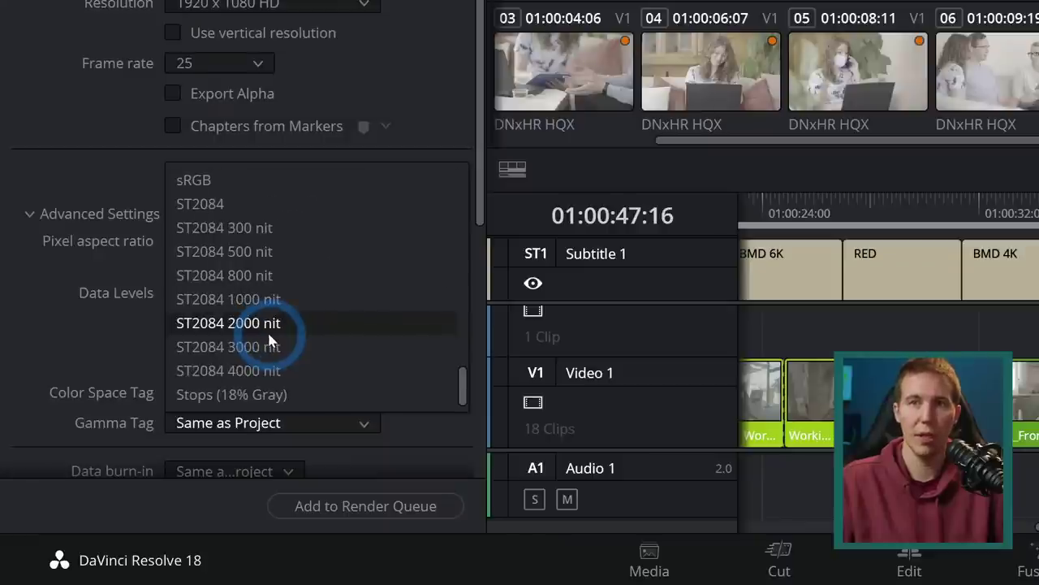
scroll(268, 335, "up", 8)
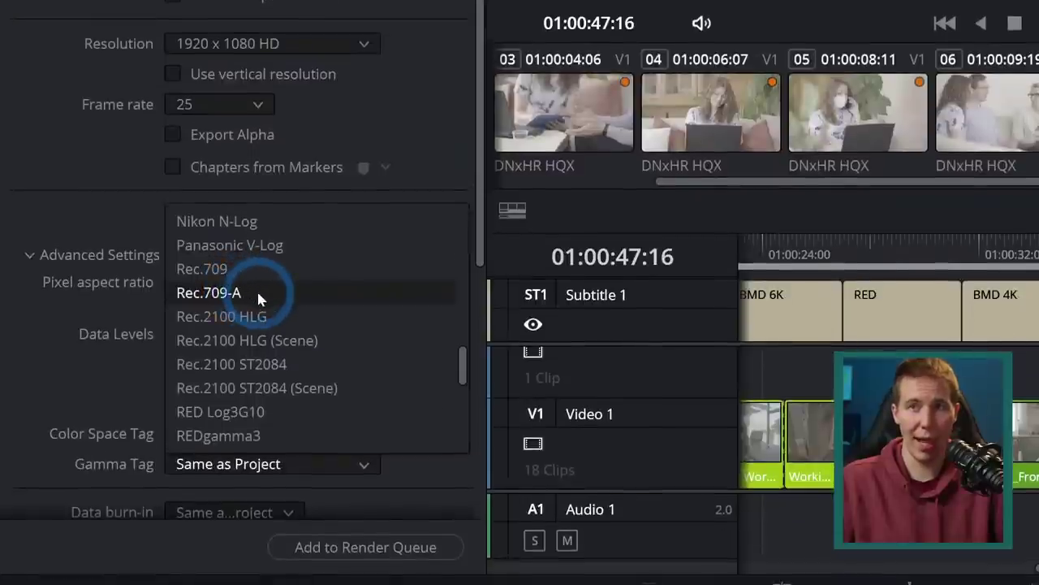
left_click(252, 252)
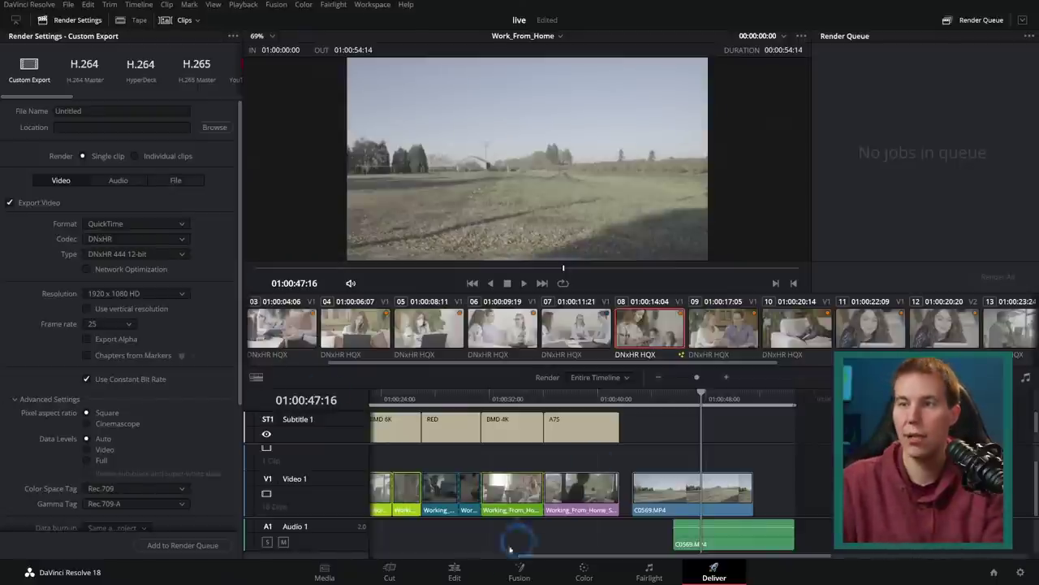
left_click(455, 568)
Build Timeline 3 from C0639.MP4 in the Sucky_GS bin and bring it into Fusion
left_click(36, 108)
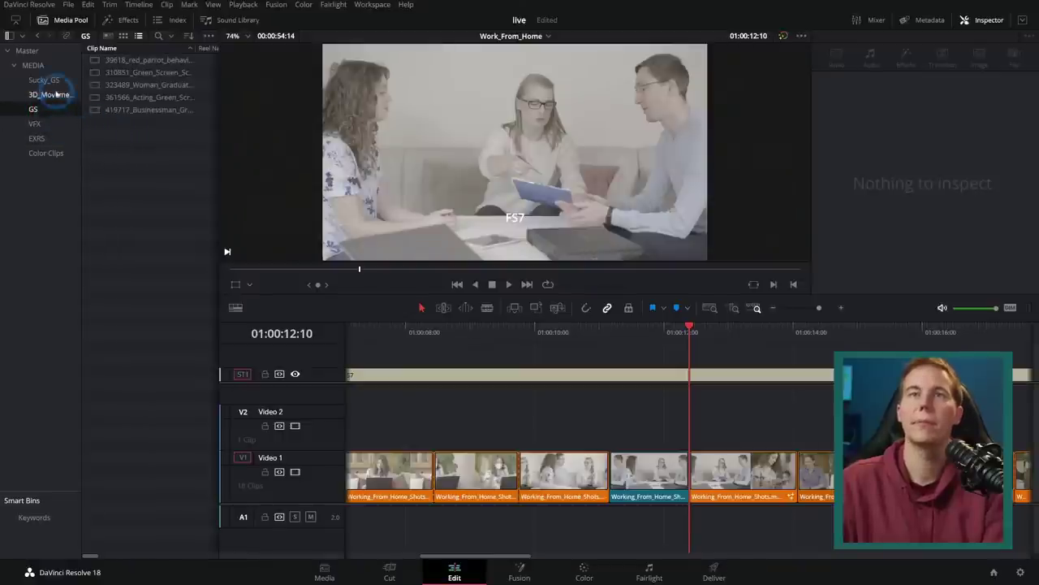
left_click(45, 81)
left_click(106, 122)
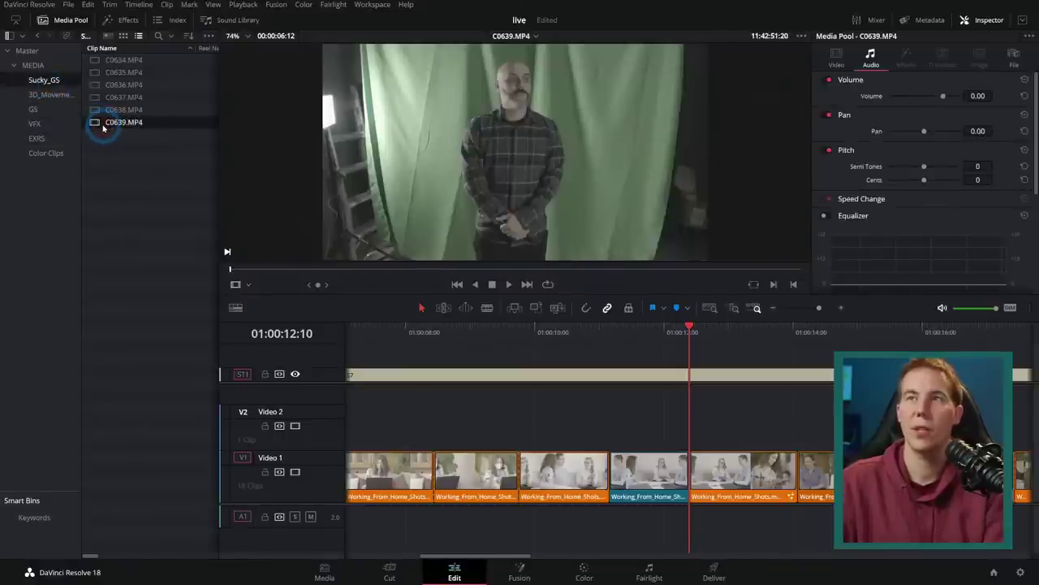
left_click(151, 157)
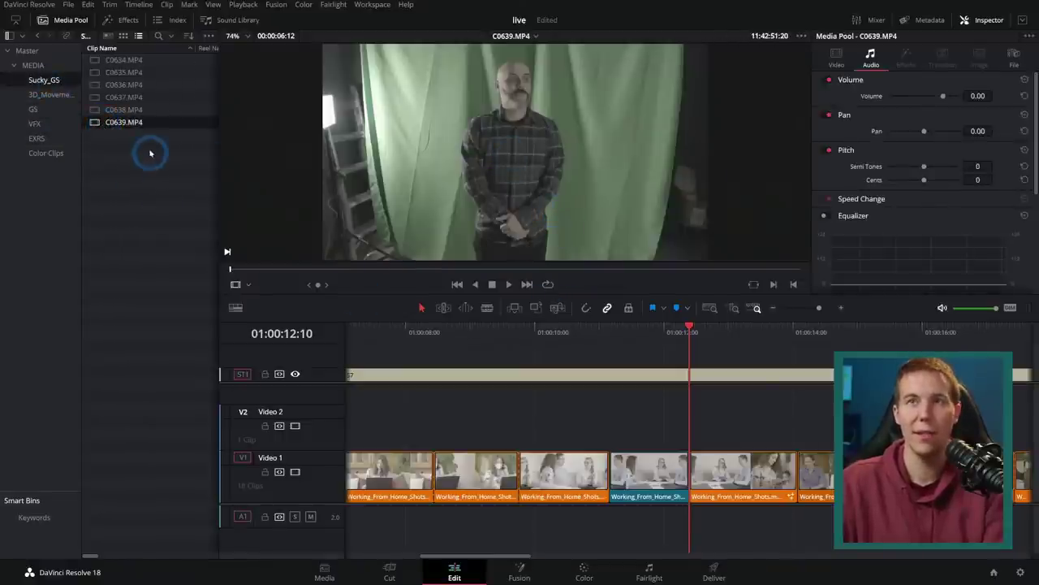
right_click(144, 123)
left_click(170, 132)
left_click(605, 329)
left_click(463, 339)
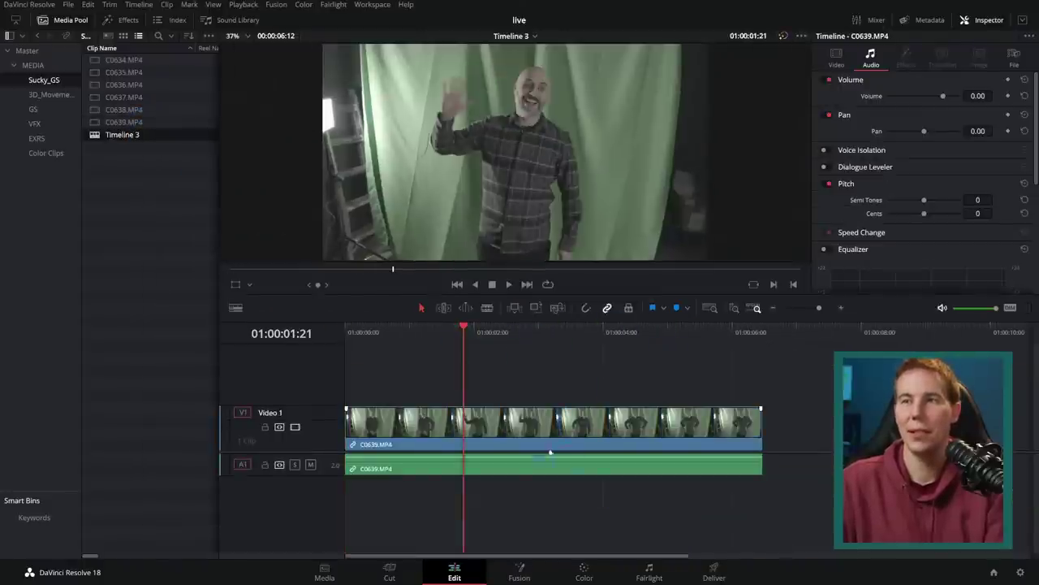
left_click(520, 570)
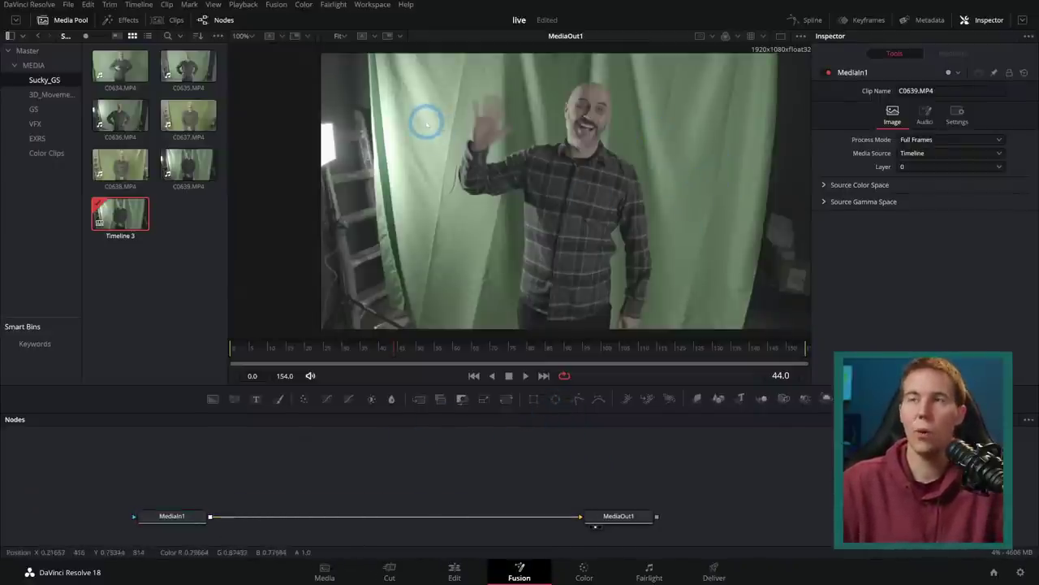
Add a Delta Keyer after MediaIn1 and sample the green backdrop as its background colour
left_click(189, 520)
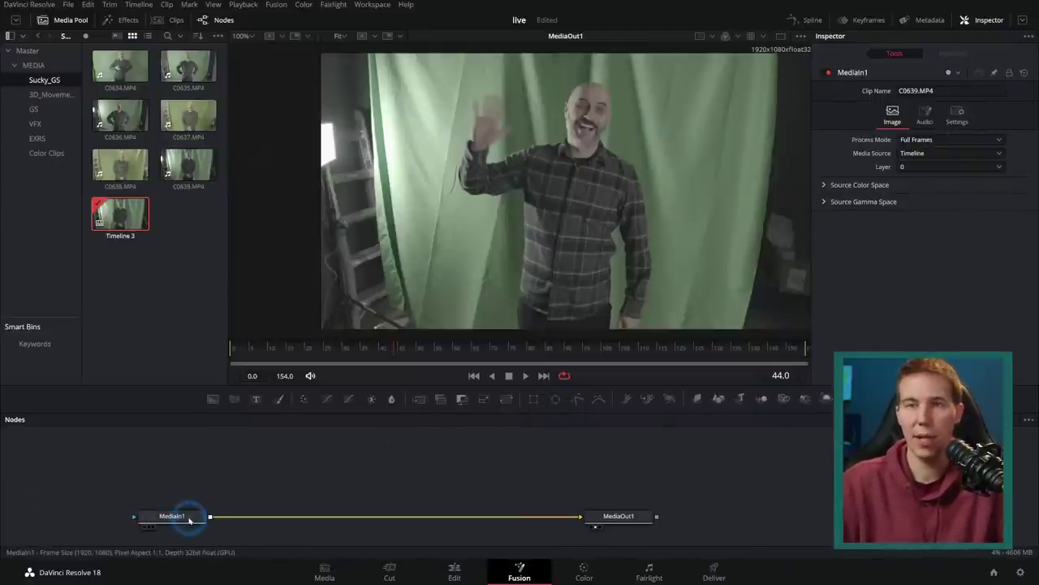
key("shift+space")
type("delta")
key("Return")
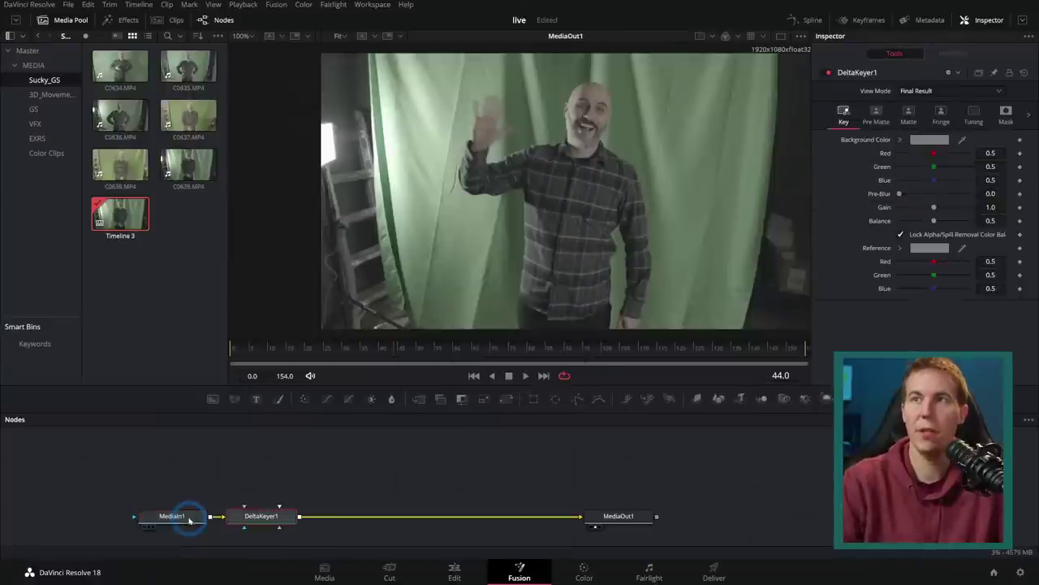
left_click_drag(963, 140, 469, 121)
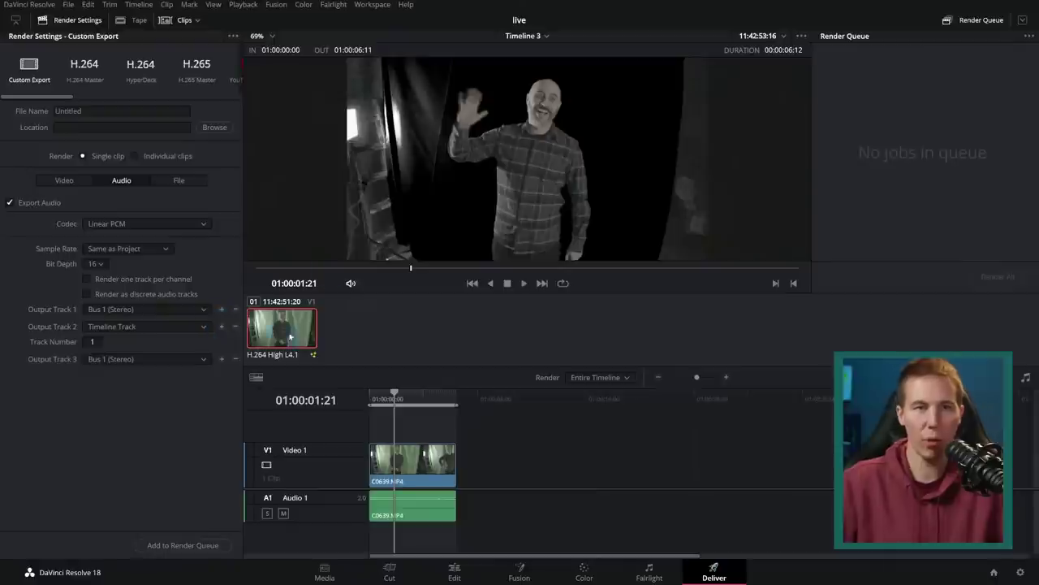
left_click(142, 186)
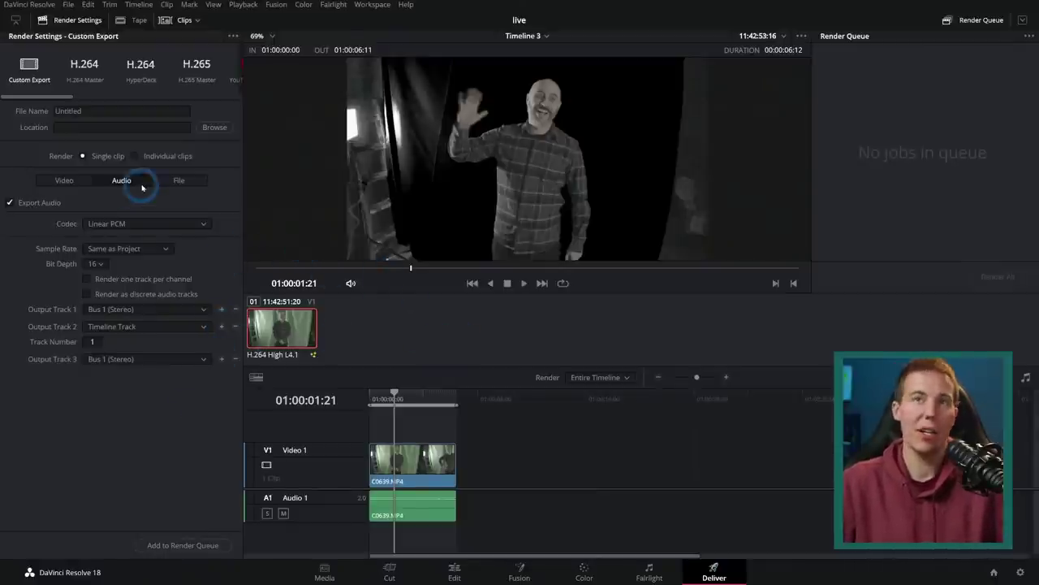
left_click(697, 580)
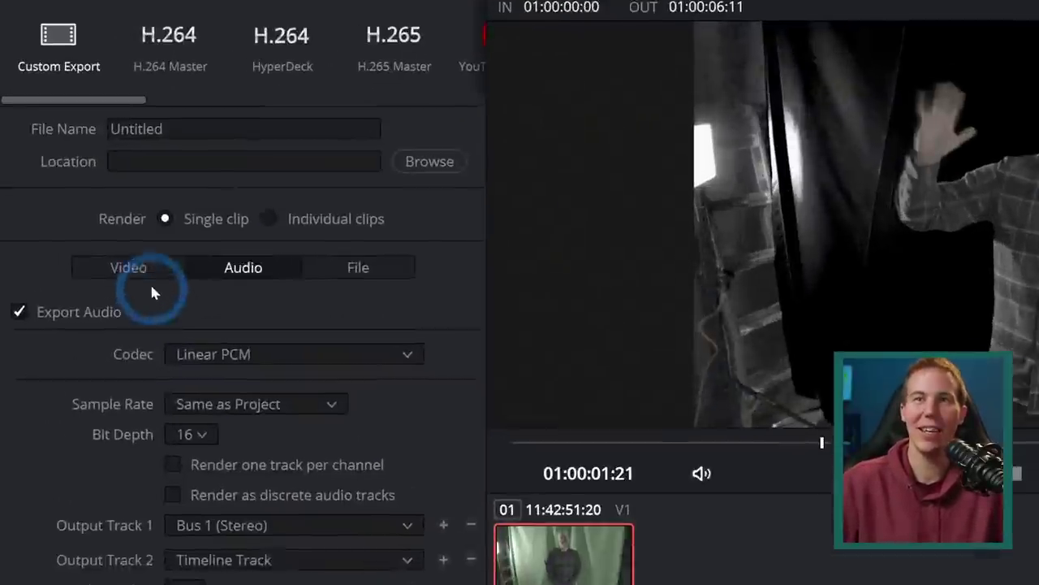
left_click(64, 180)
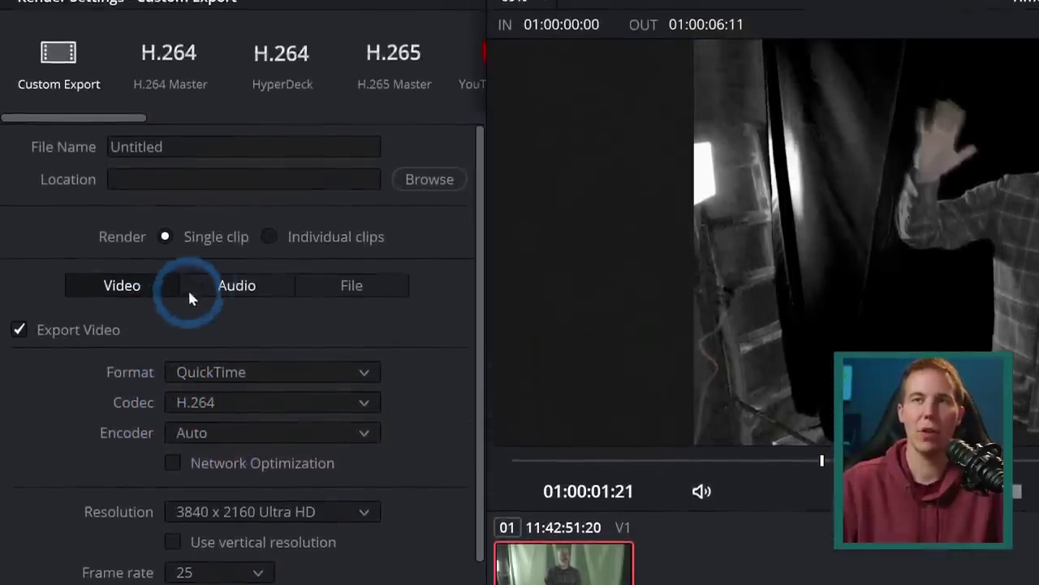
left_click(238, 294)
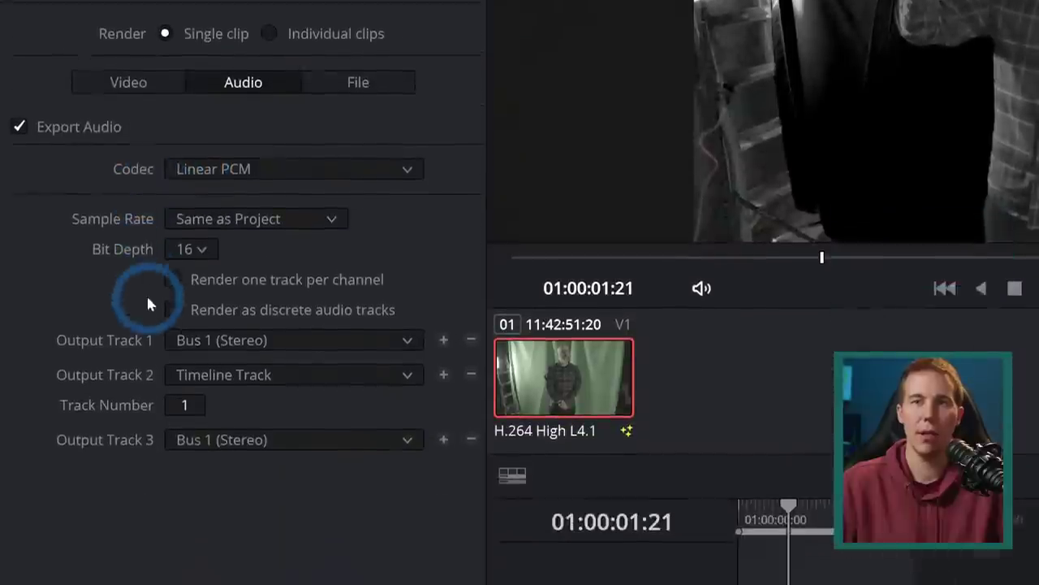
Remove output tracks 2 and 3, then re-add two tracks sourced from Timeline Track
left_click(471, 322)
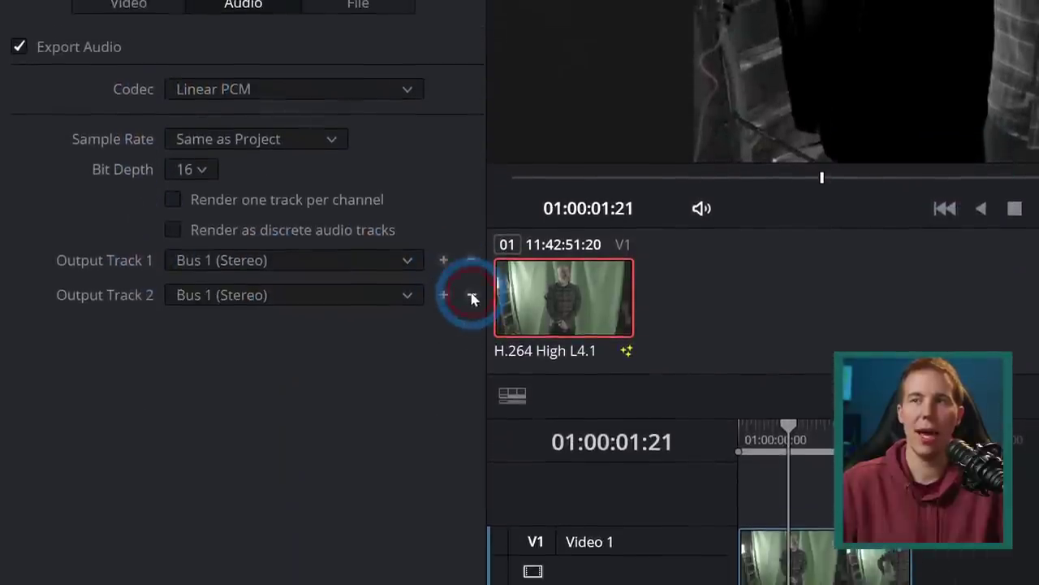
left_click(470, 323)
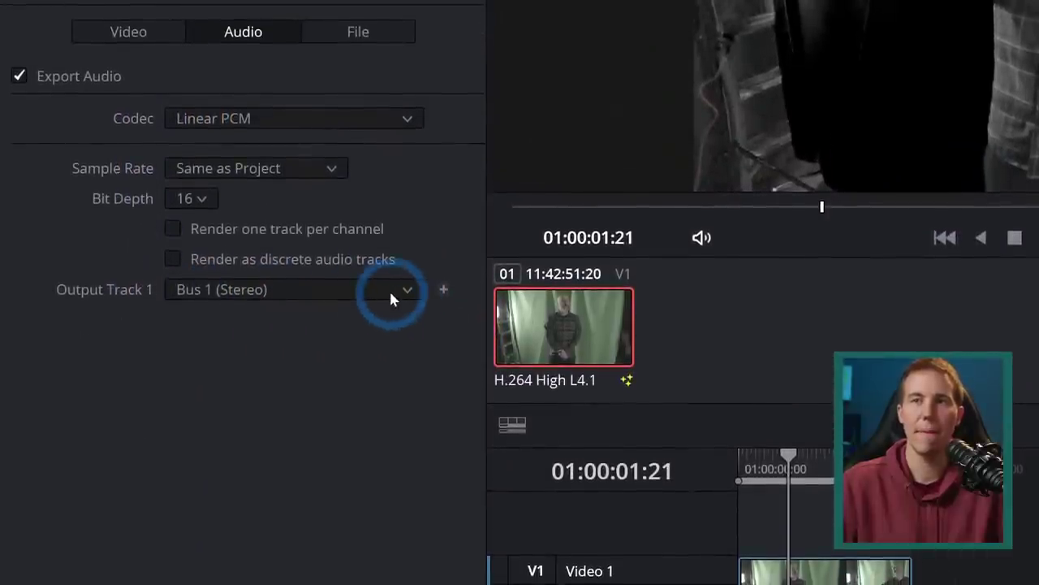
left_click(445, 290)
left_click(410, 326)
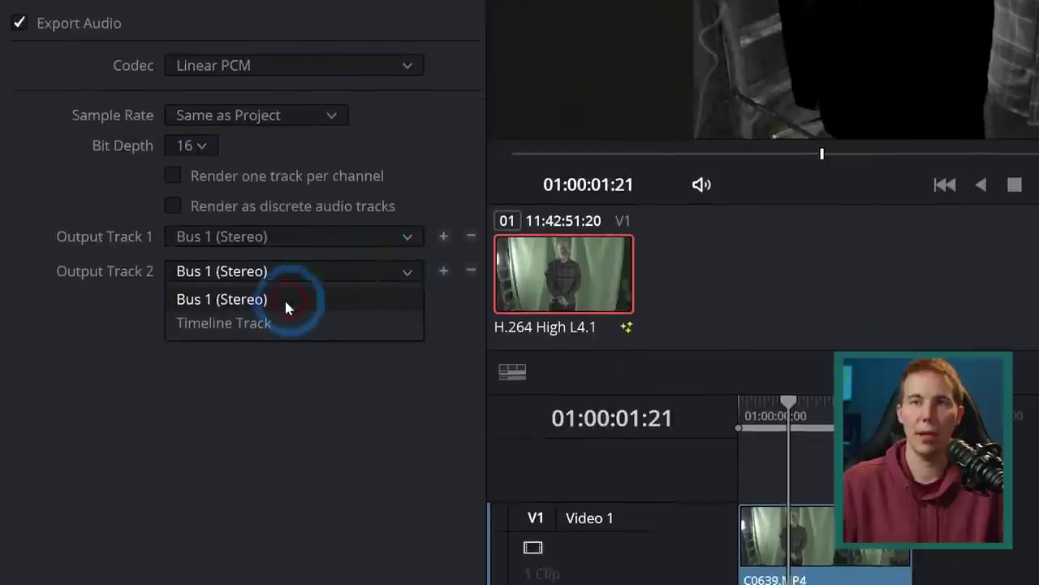
left_click(268, 377)
left_click(213, 370)
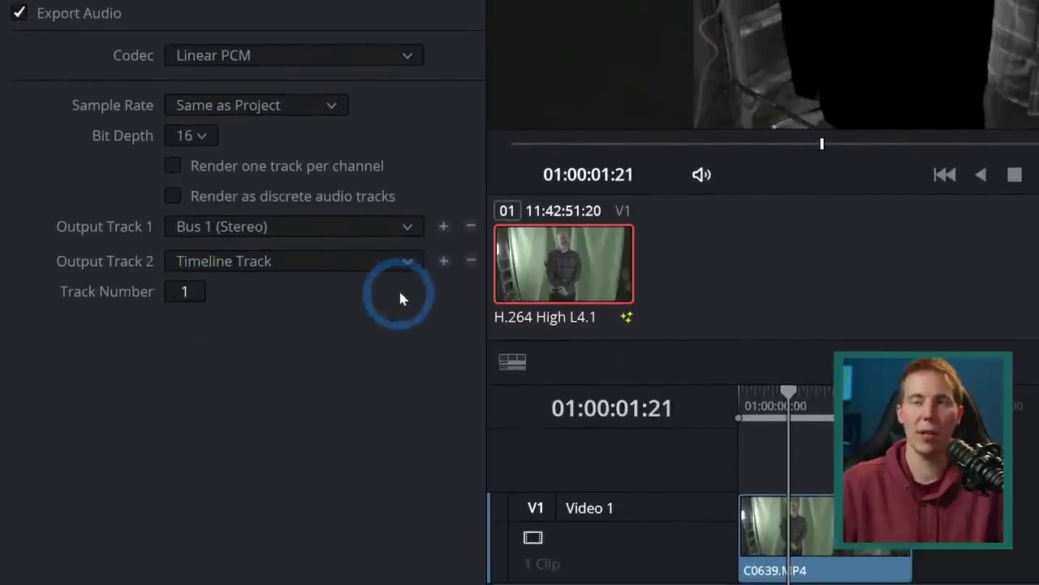
left_click(443, 265)
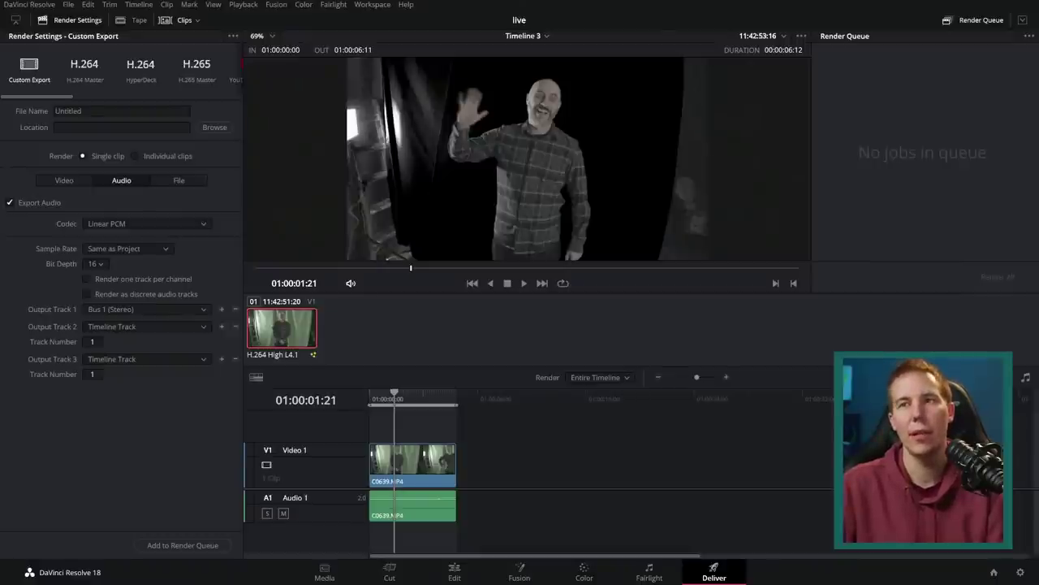
Return to Fusion and pan the MediaIn1–DeltaKeyer1–MediaOut1 node graph
left_click(454, 571)
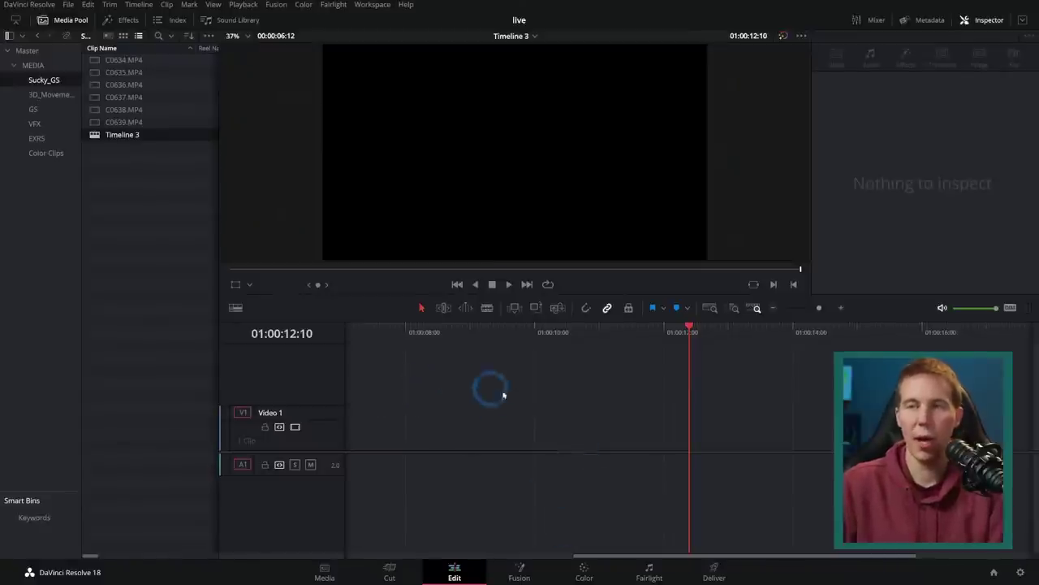
left_click(519, 571)
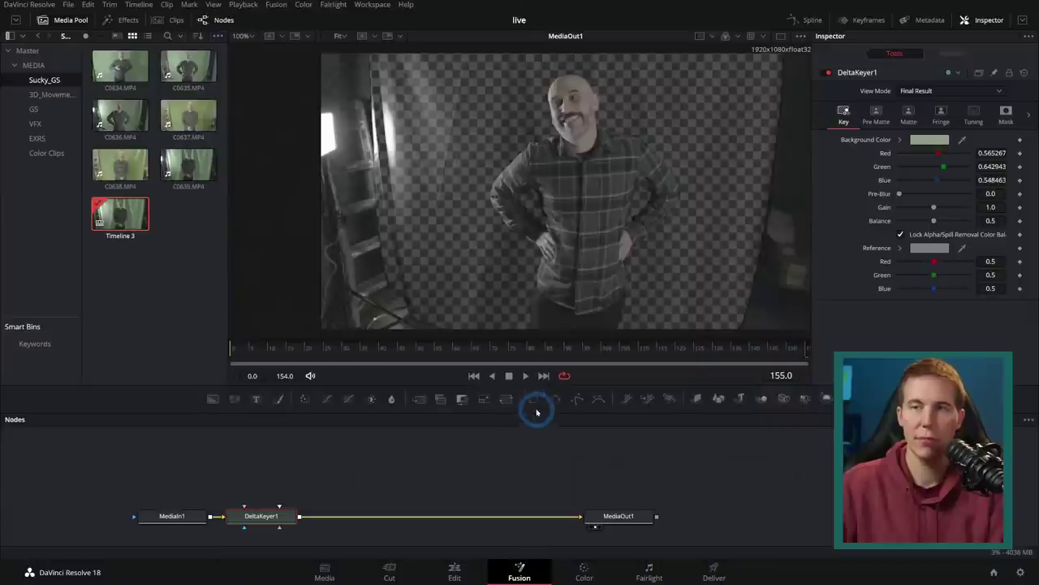
left_click_drag(411, 478, 433, 473)
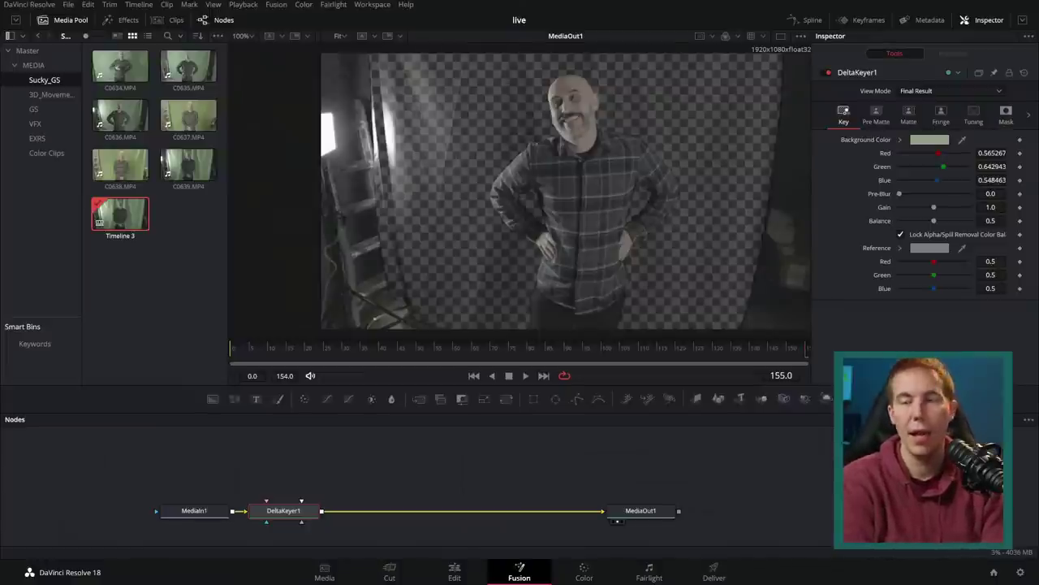
Open Work_From_Home from the Master bin and delete its subtitle clips
left_click(457, 567)
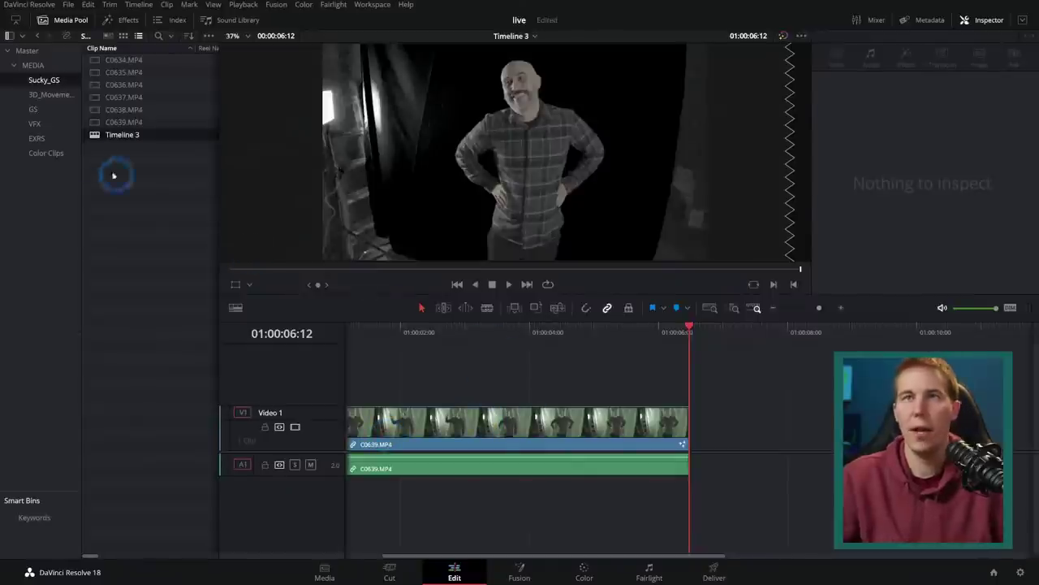
left_click(32, 50)
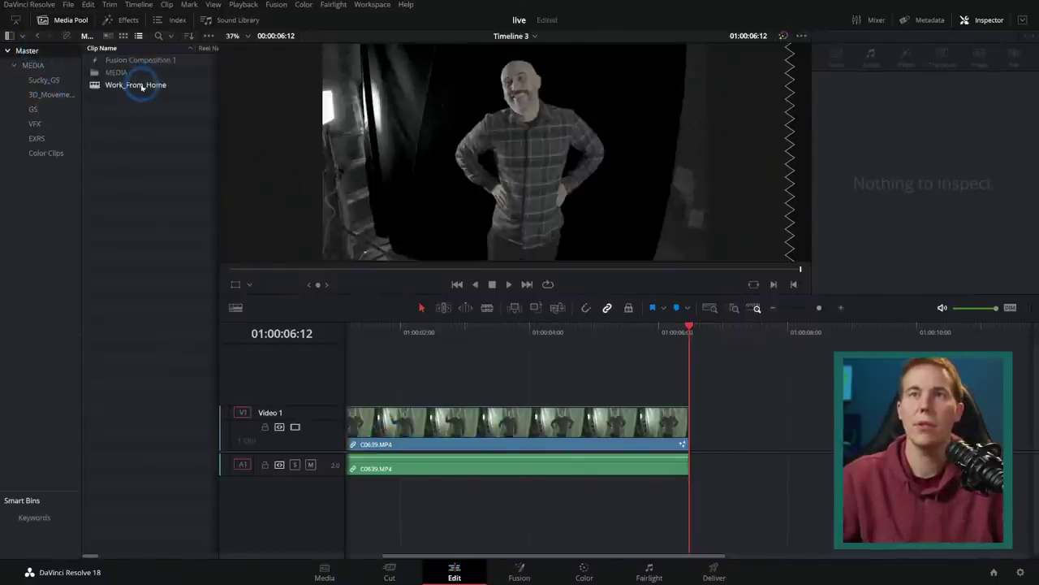
double_click(136, 85)
left_click(582, 333)
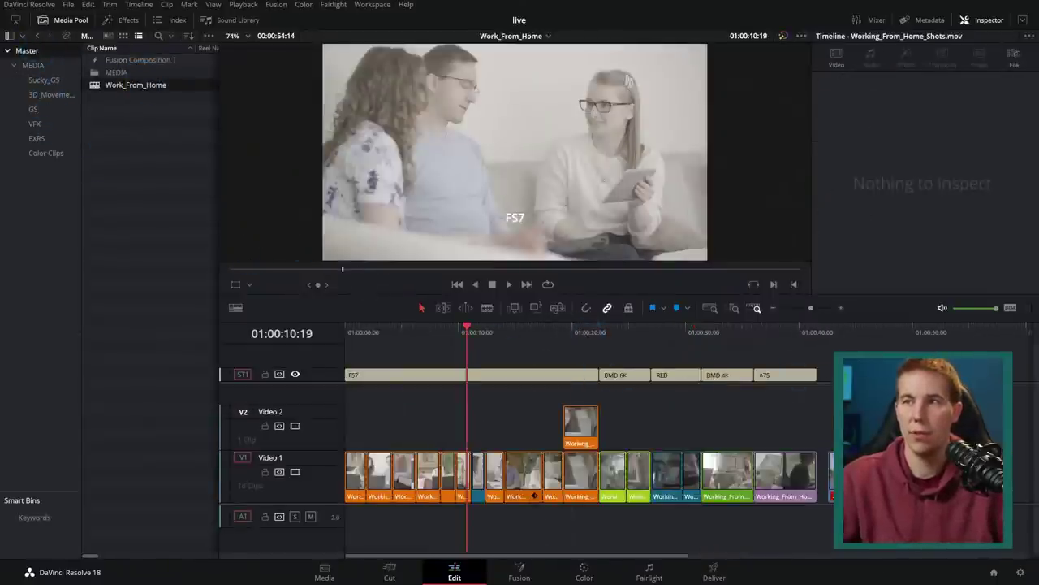
left_click(620, 382)
left_click(545, 380)
key("Delete")
Delete the Video 2 clip and the last clip on Video 1
left_click(586, 421)
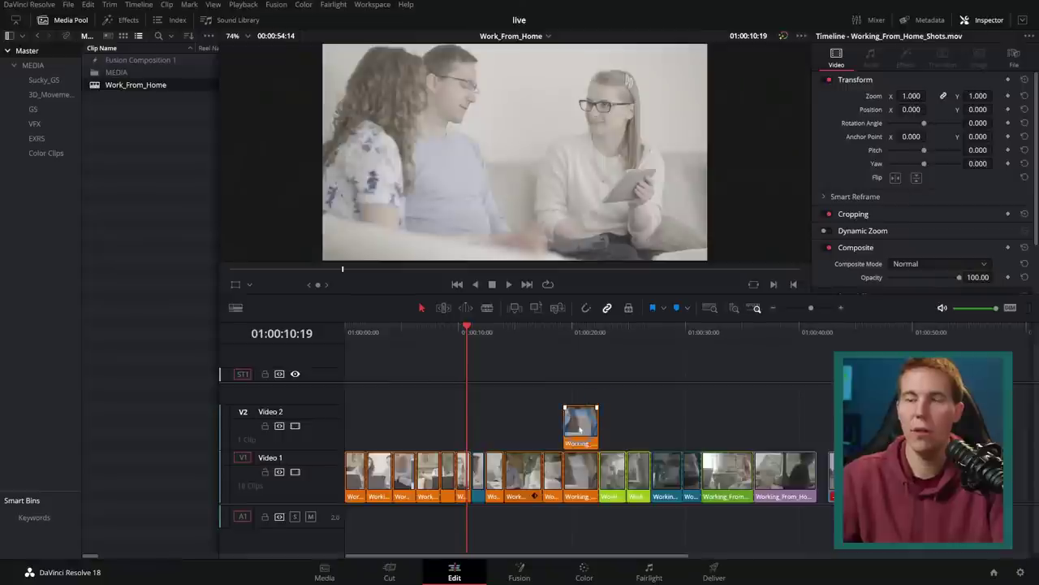
key("Delete")
left_click(829, 475)
key("Delete")
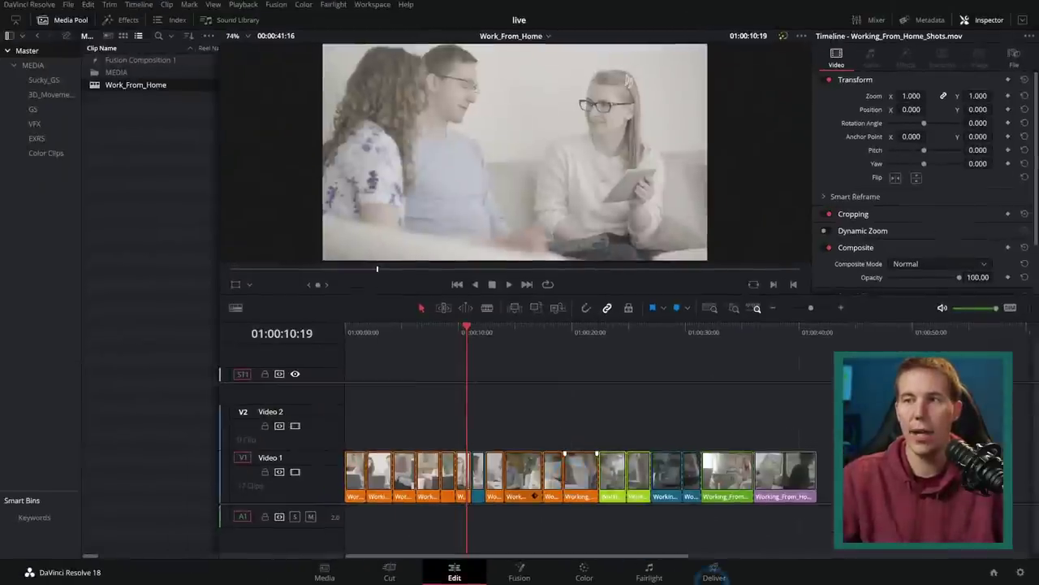
left_click(898, 560)
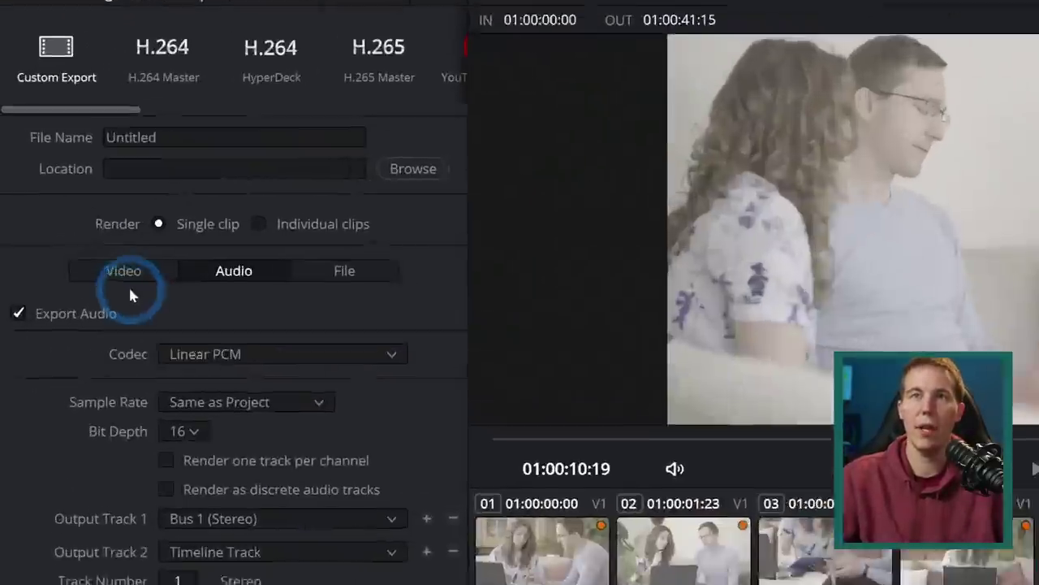
Render individual clips named by Source name, with Use unique filenames left off
left_click(68, 181)
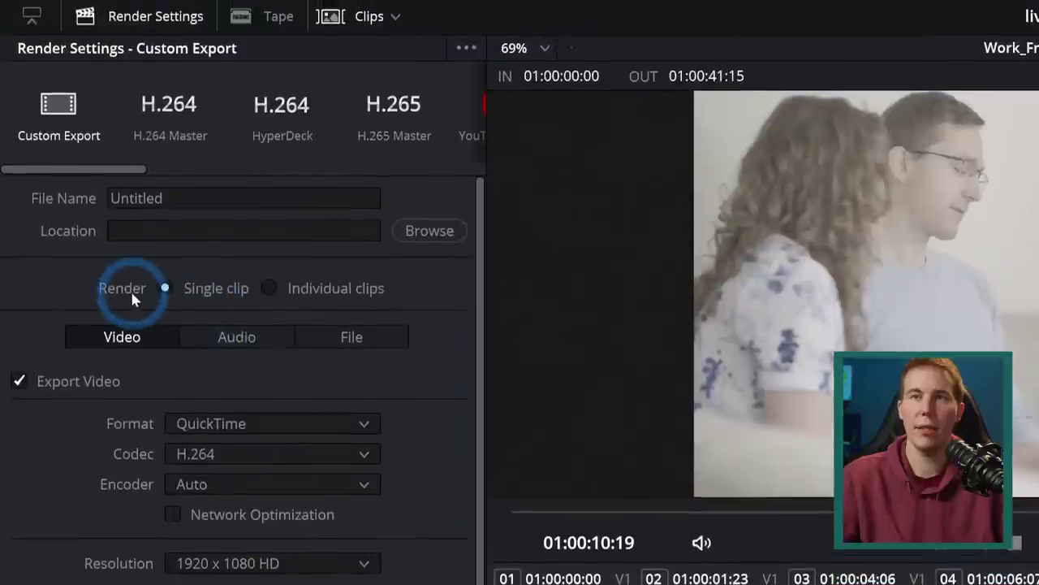
left_click(269, 288)
left_click(326, 341)
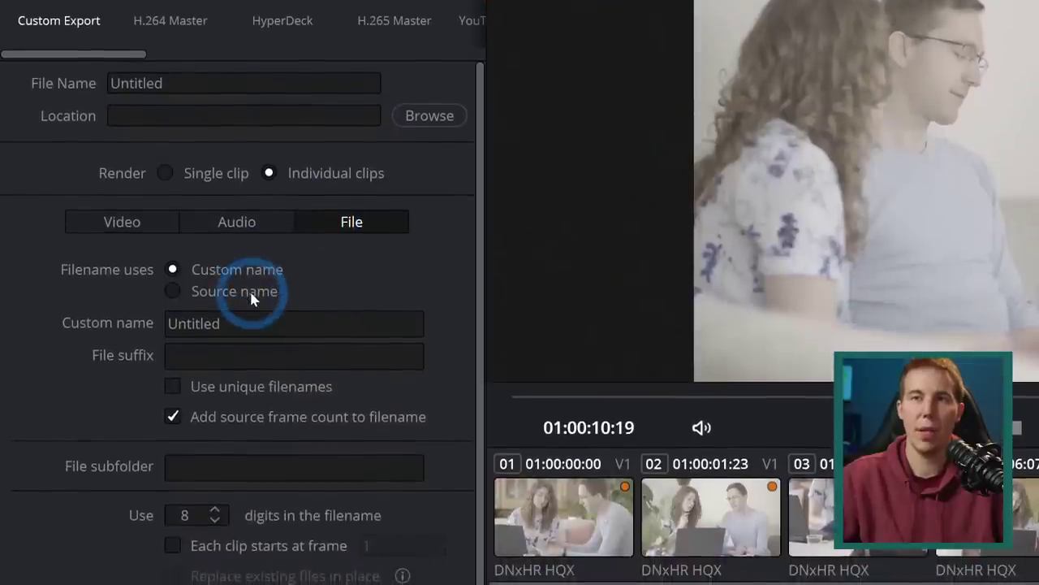
left_click(248, 370)
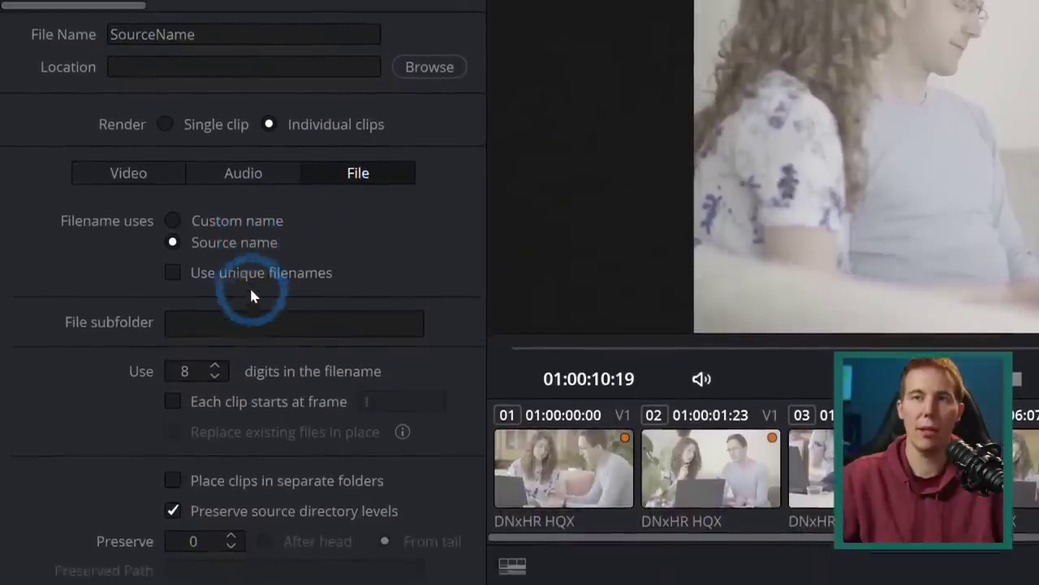
left_click(242, 323)
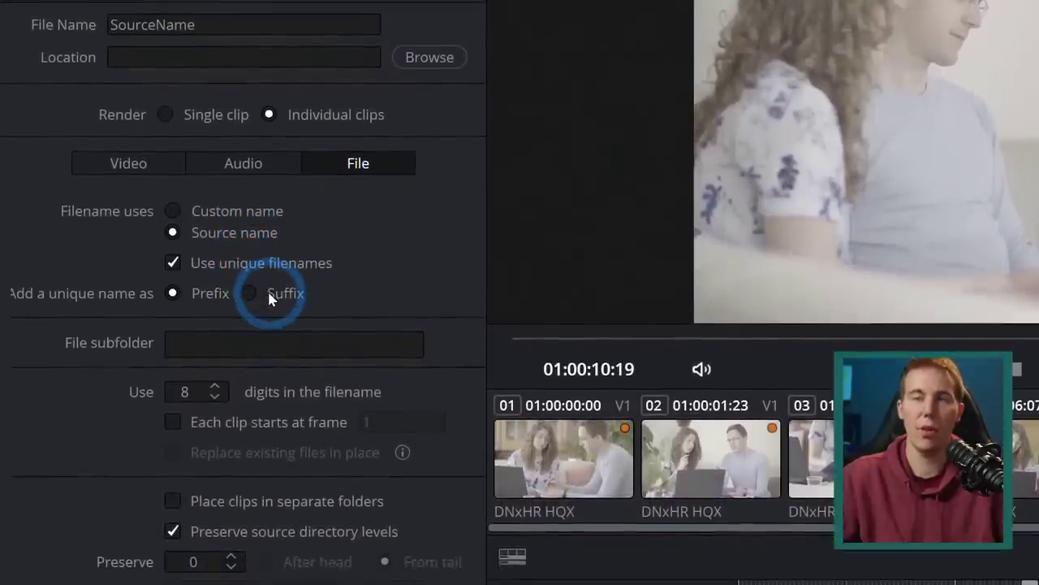
left_click(238, 289)
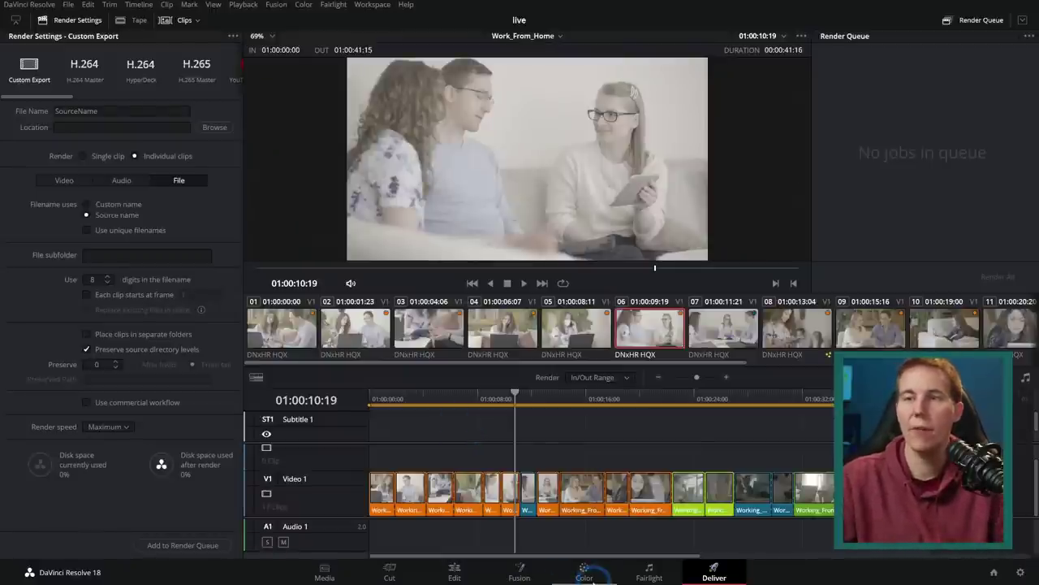
left_click(453, 570)
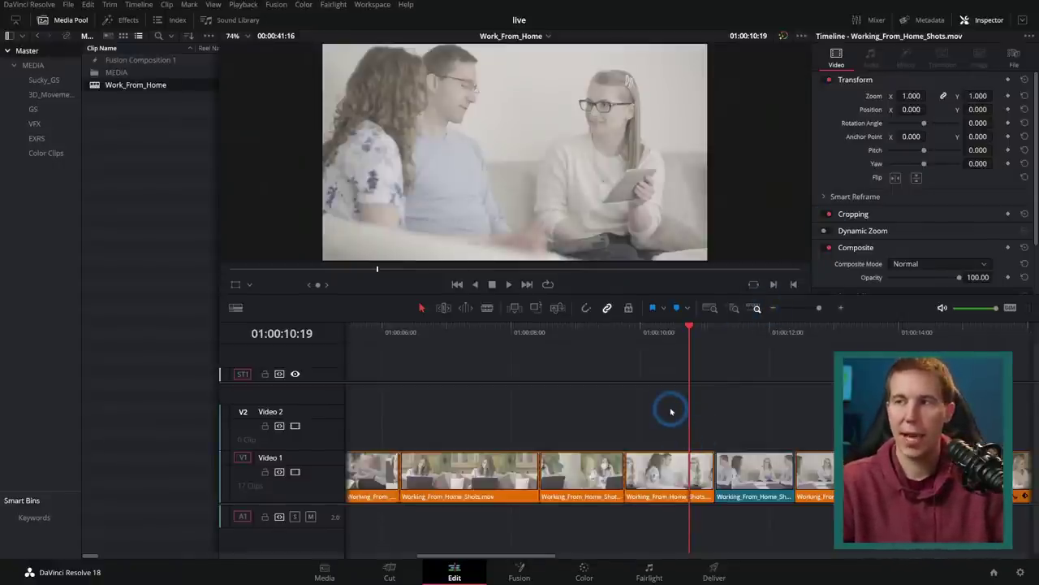
Preview clips C0568 and C0571, then the graduate, acting and businessman green-screen clips in the GS bin
left_click(47, 98)
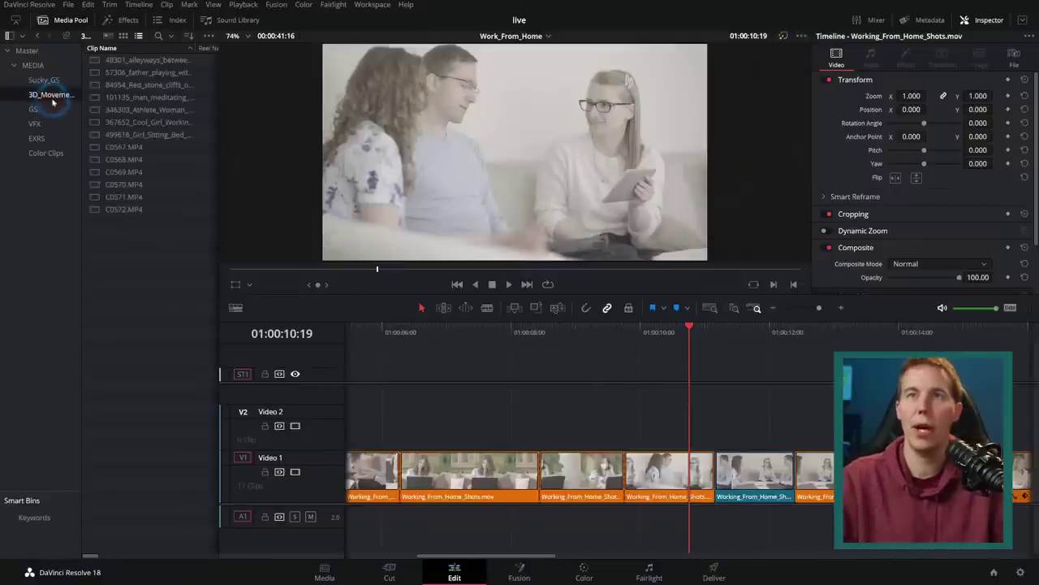
left_click(130, 159)
left_click(117, 196)
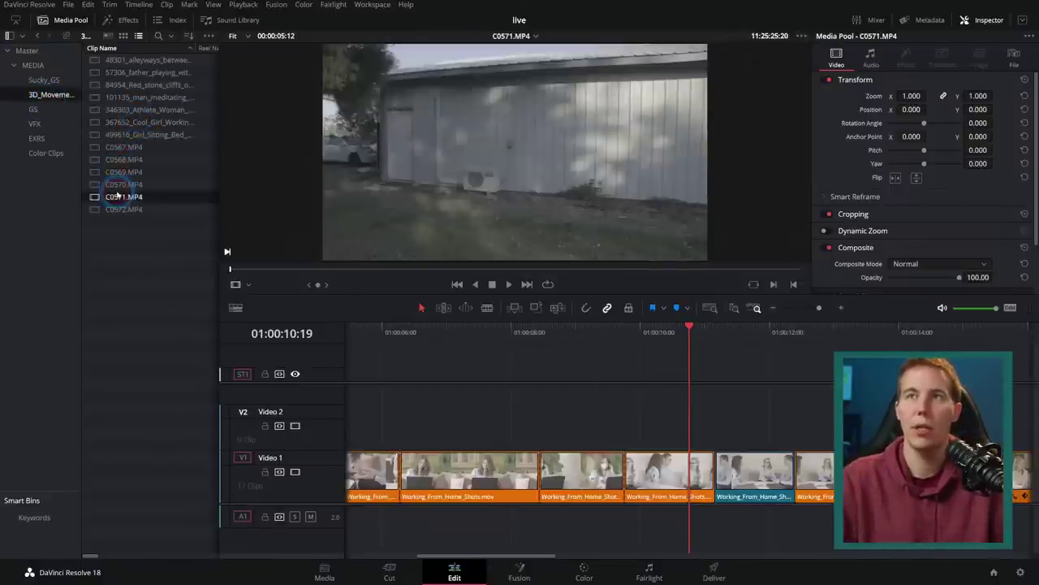
left_click(34, 123)
left_click(34, 109)
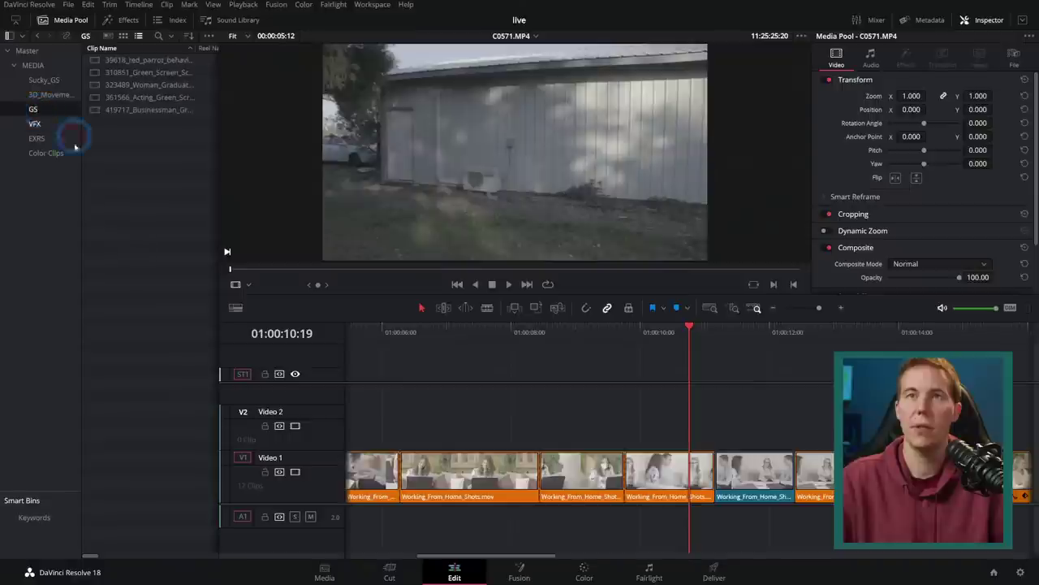
left_click(132, 84)
left_click(132, 98)
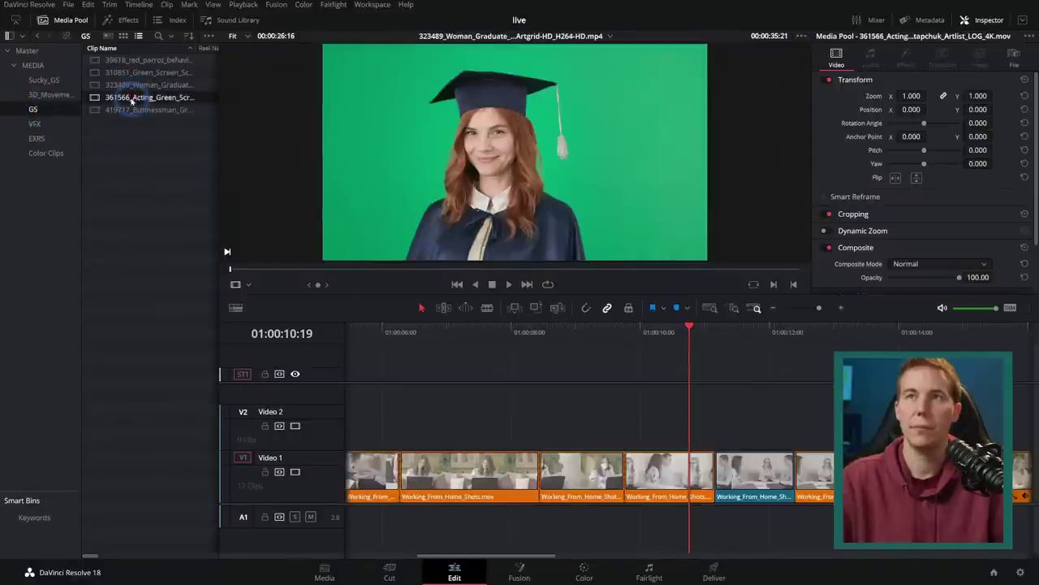
left_click(132, 110)
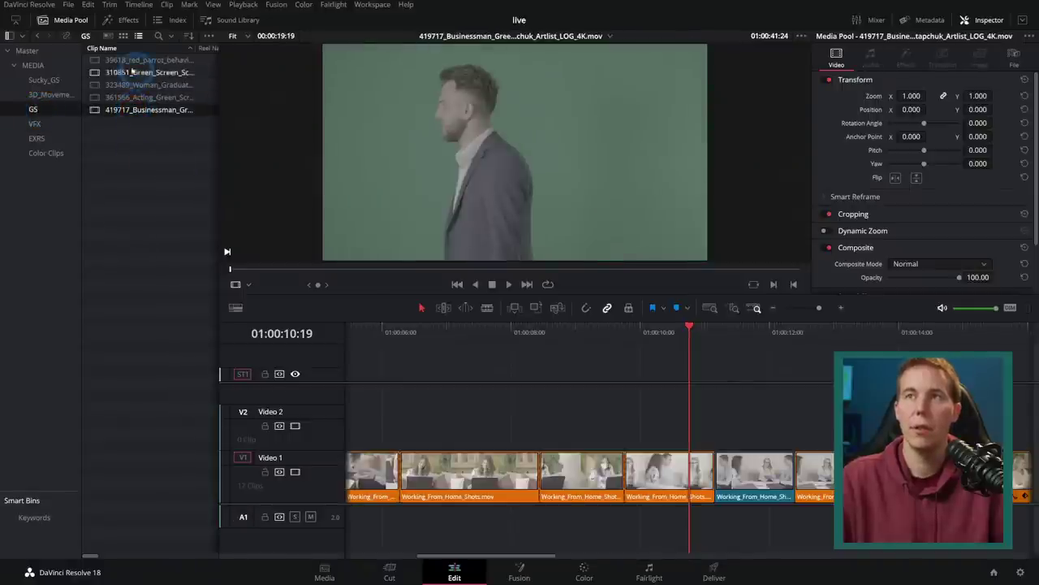
Place the businessman clip on Video 1 after the other clips, select it, and open it in Fusion
scroll(135, 127, "right", 3)
scroll(477, 380, "down", 3)
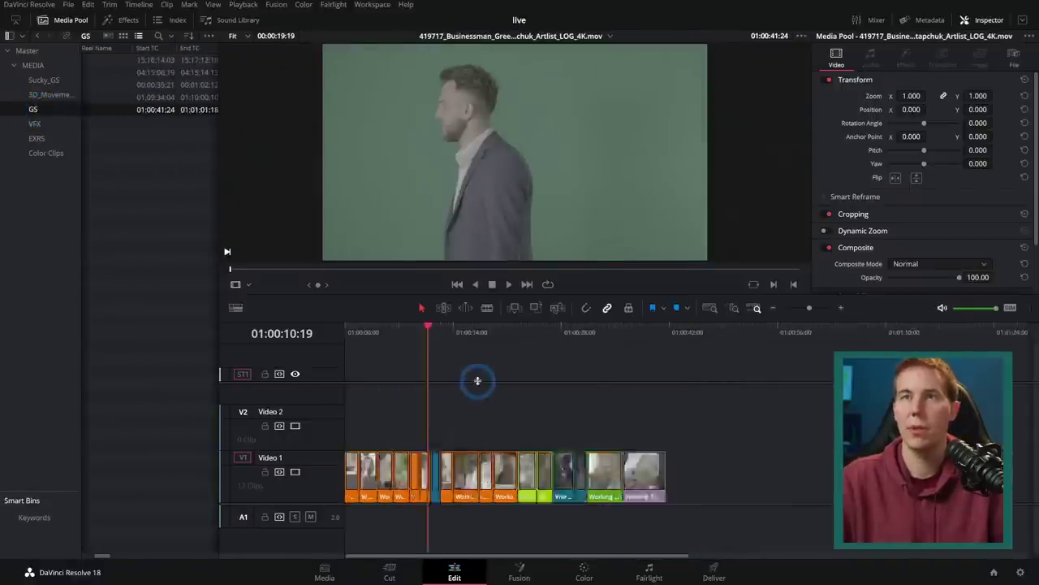
scroll(478, 380, "down", 3)
left_click_drag(102, 109, 460, 475)
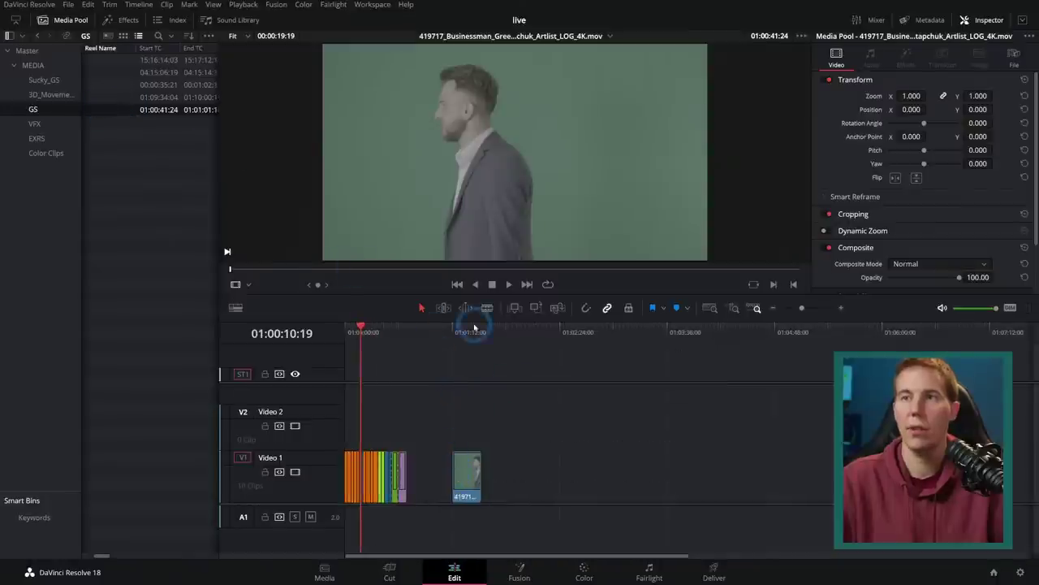
left_click(474, 327)
left_click(467, 475)
left_click(520, 573)
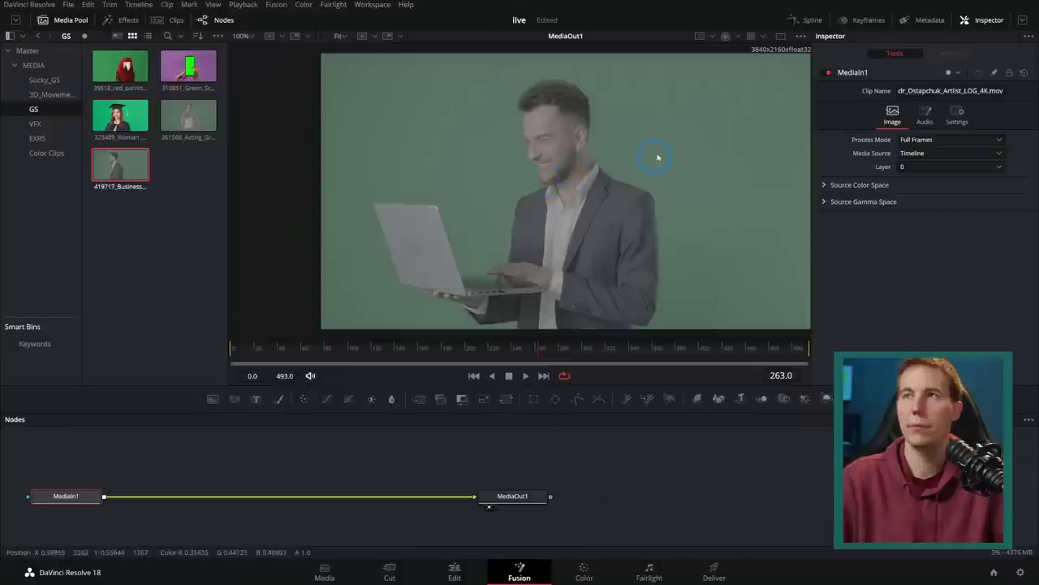
left_click(761, 36)
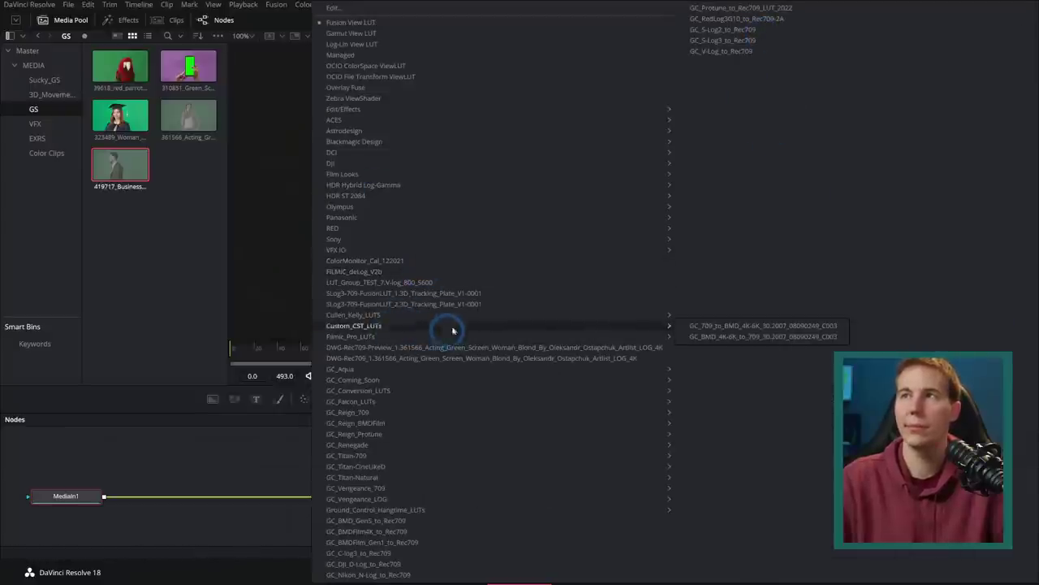
mouse_move(420, 142)
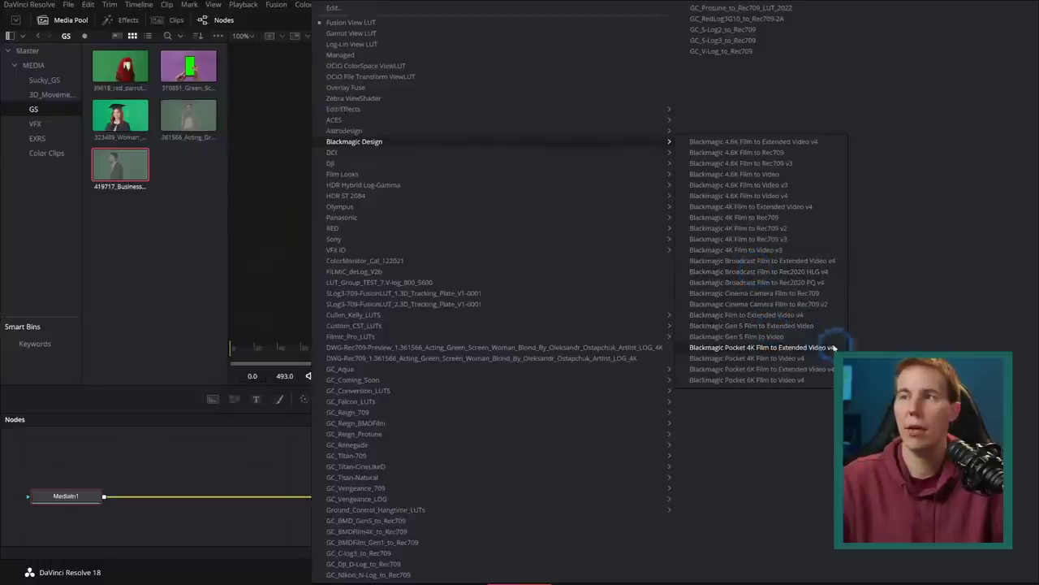
left_click(786, 358)
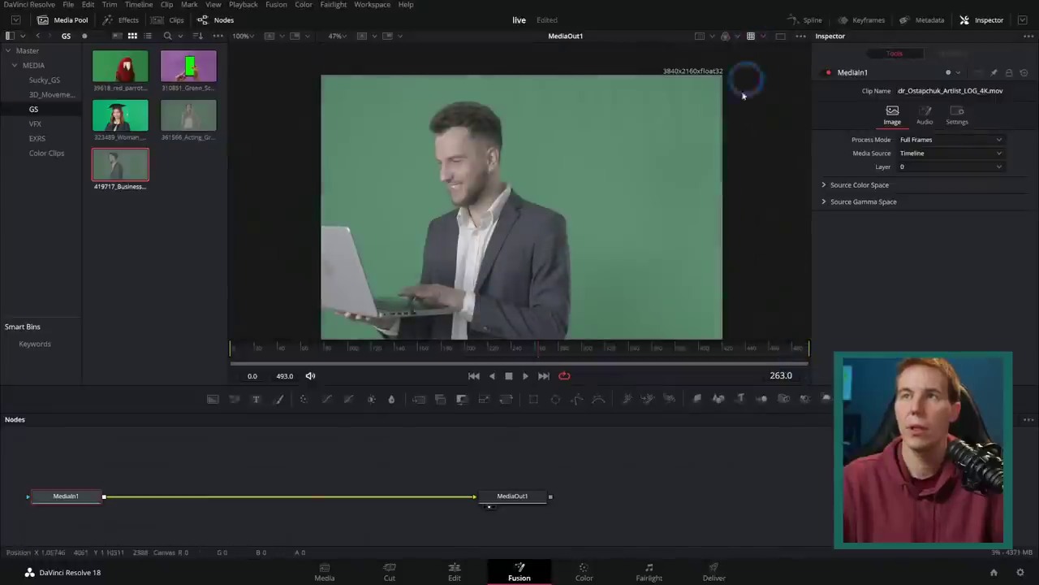
scroll(607, 225, "up", 1)
mouse_move(608, 225)
left_mouse_down()
mouse_move(564, 186)
mouse_move(617, 232)
mouse_move(615, 220)
left_mouse_up()
scroll(614, 221, "up", 1)
left_click_drag(534, 246, 622, 216)
scroll(557, 228, "up", 2)
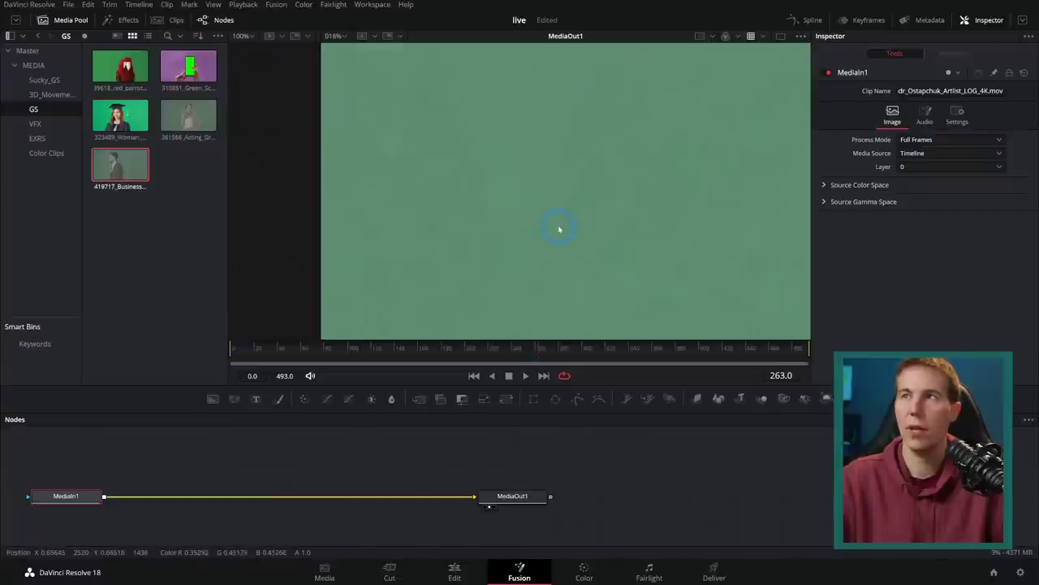
left_click(701, 110)
key("b")
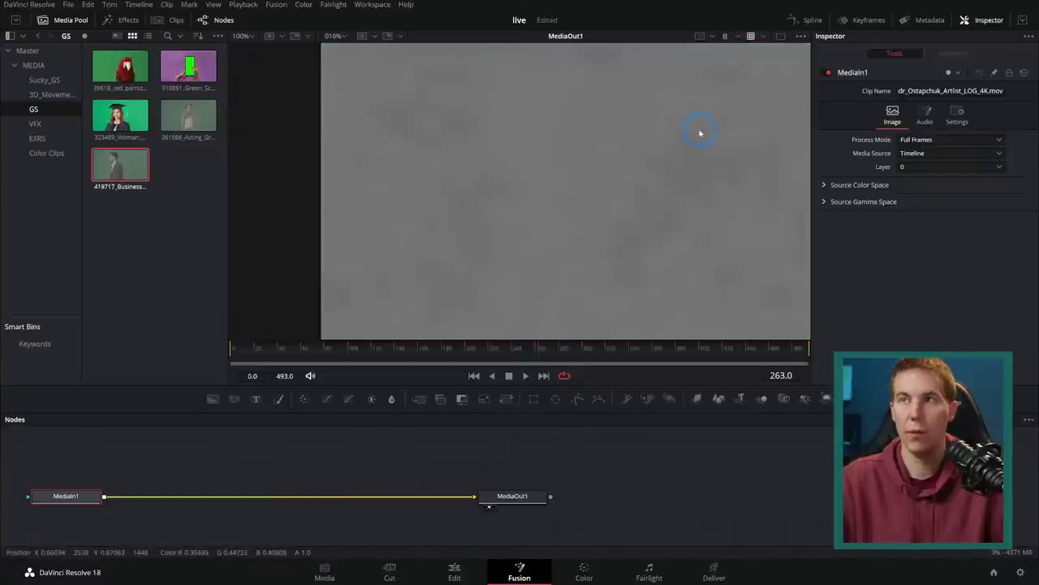
key("r")
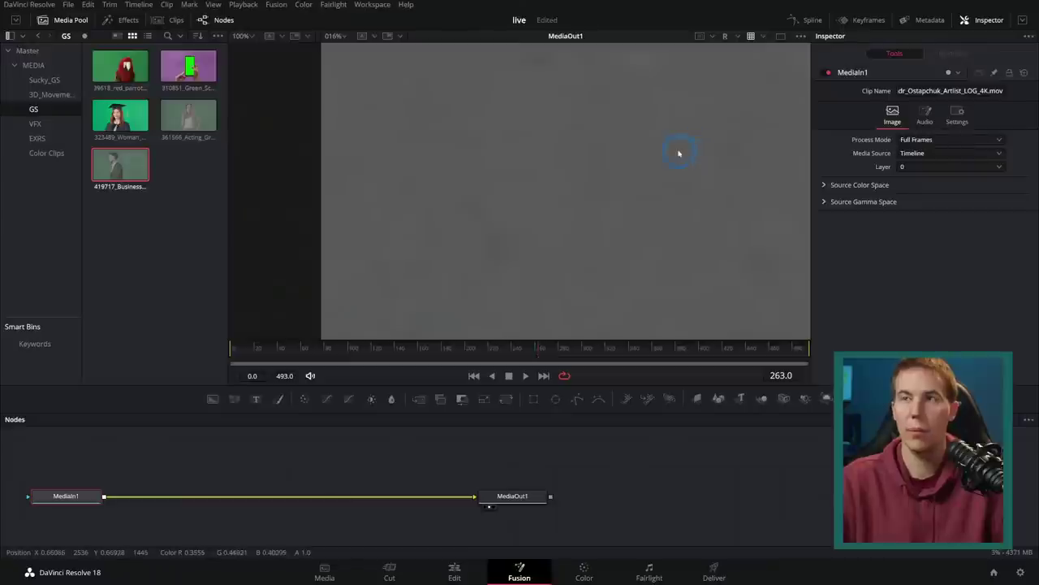
key("space")
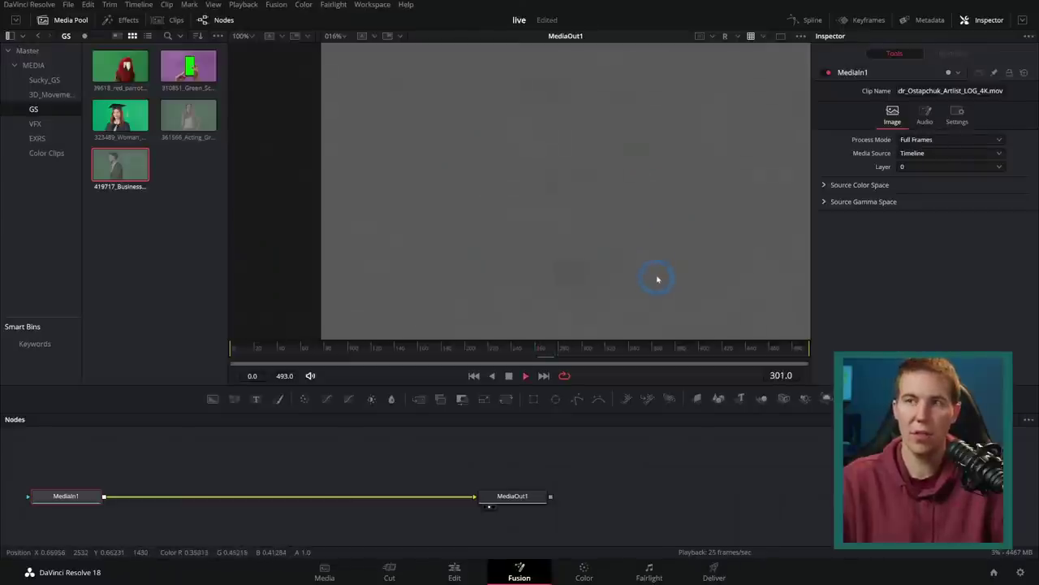
key("space")
left_click(725, 36)
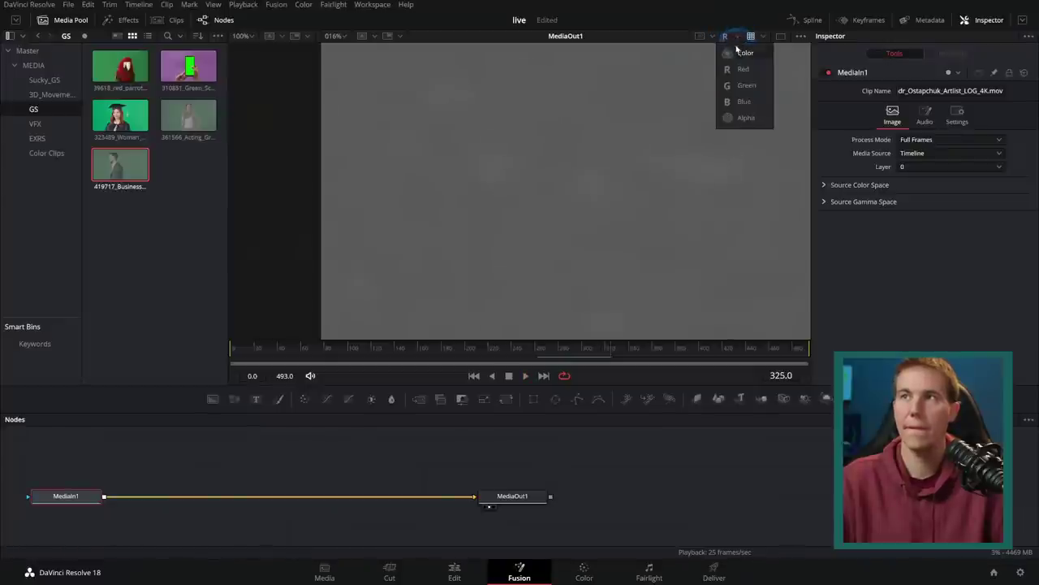
left_click(739, 87)
scroll(633, 215, "down", 5)
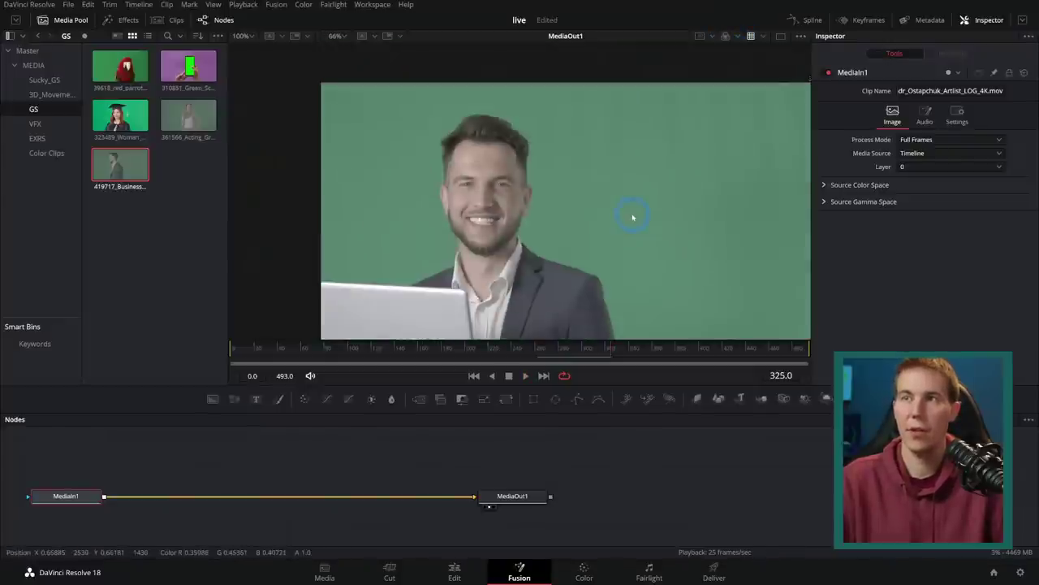
scroll(634, 216, "up", 3)
left_click(66, 496)
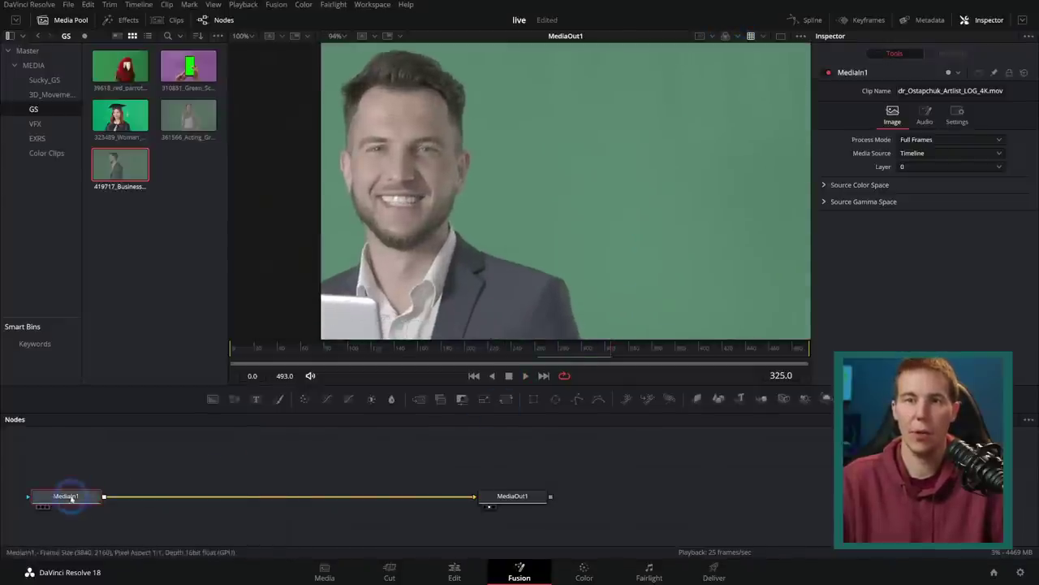
Add a Reduce Noise v5 node after MediaIn1 using the 'red' tool search
left_click(164, 515)
key("shift+space")
type("ree")
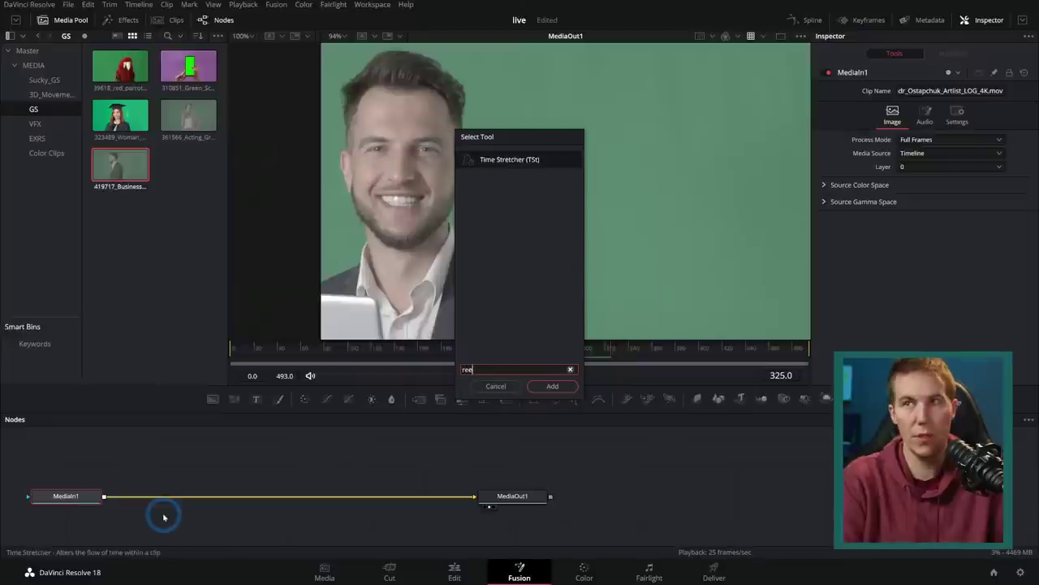
key("BackSpace")
type("d")
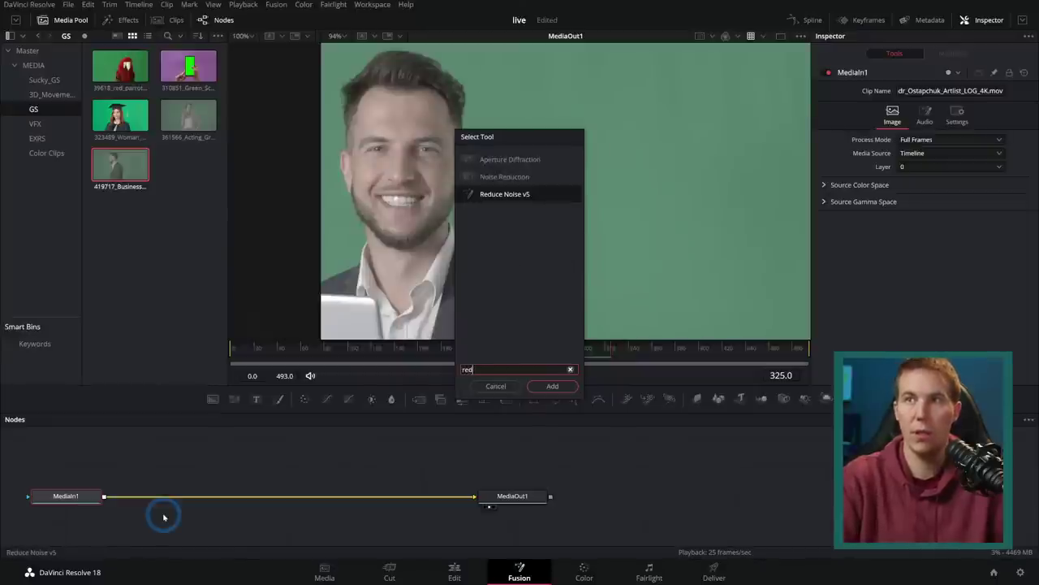
key("Return")
Build a Neat Video noise profile from a green-background sample and apply it
left_click(900, 120)
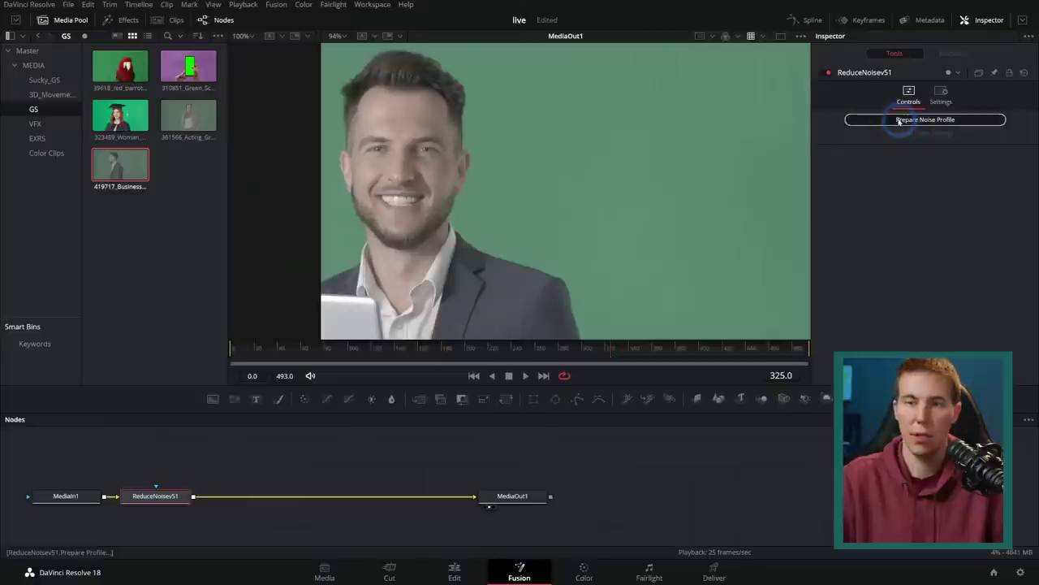
left_click(833, 274)
left_click(384, 131)
left_click(540, 198)
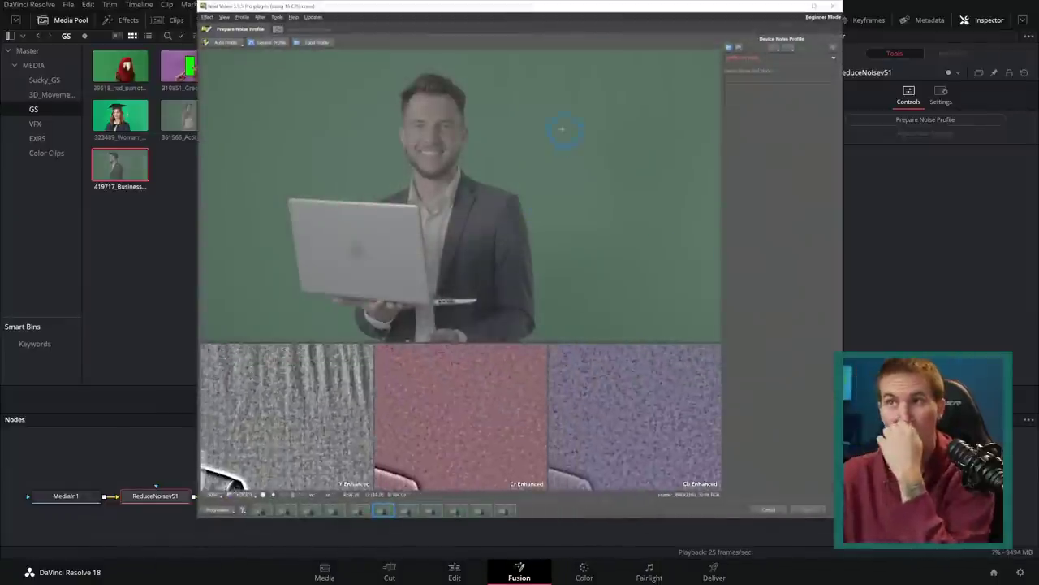
left_click(300, 169)
left_click(808, 510)
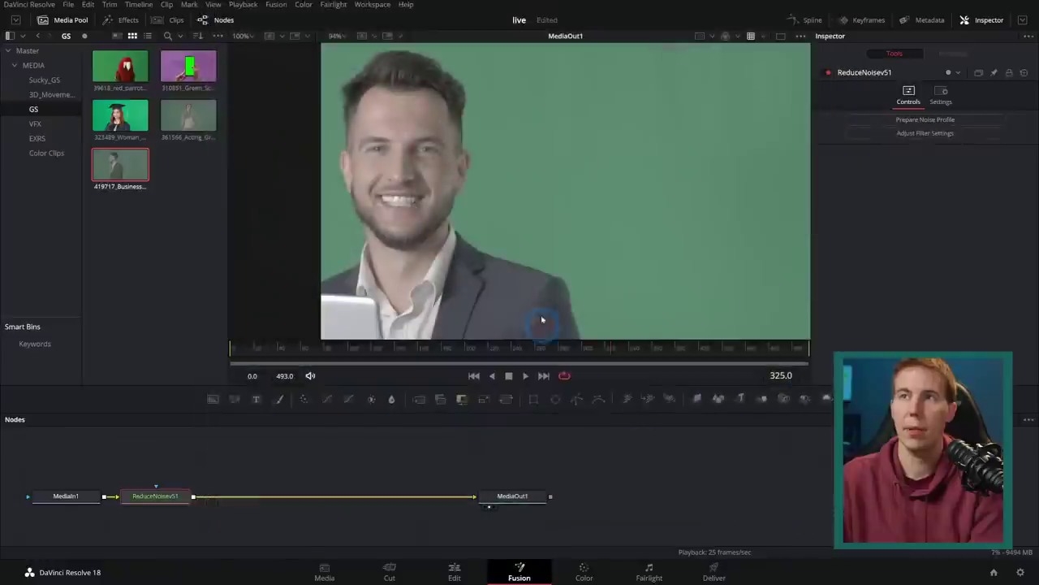
left_click(622, 302)
scroll(609, 168, "up", 5)
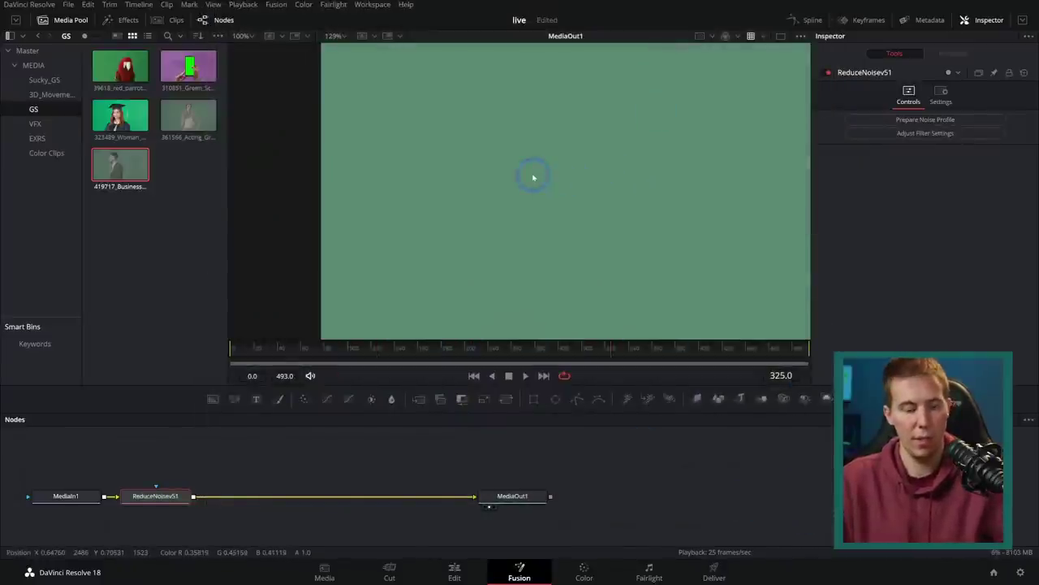
key("r")
key("space")
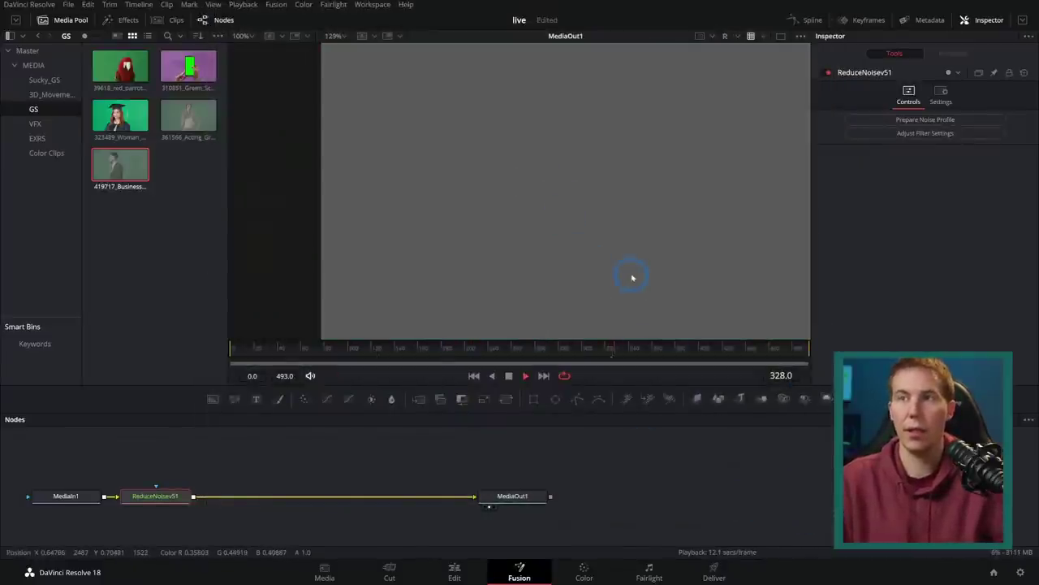
left_click(580, 274)
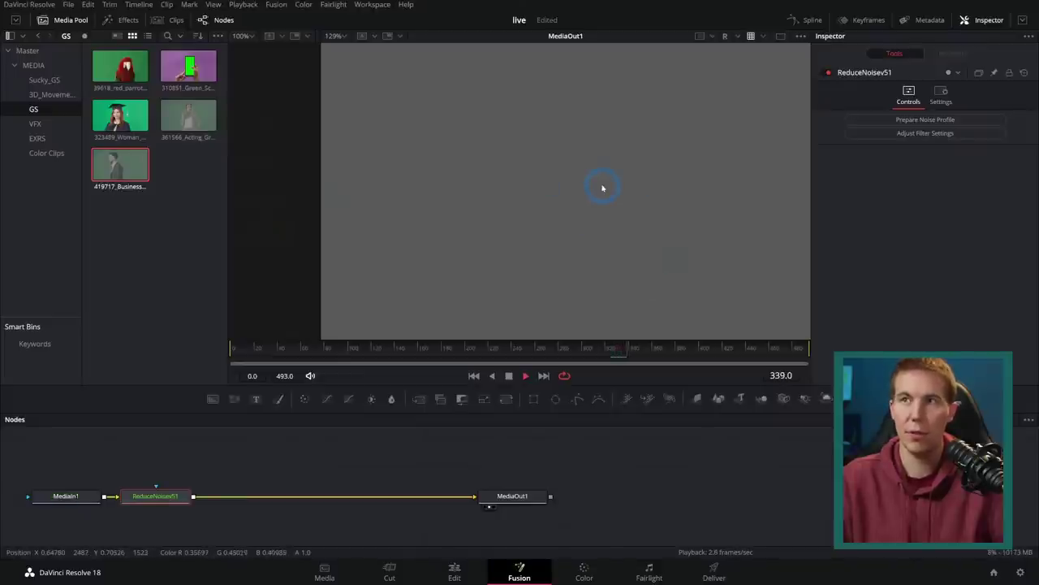
left_click(731, 36)
left_click(739, 52)
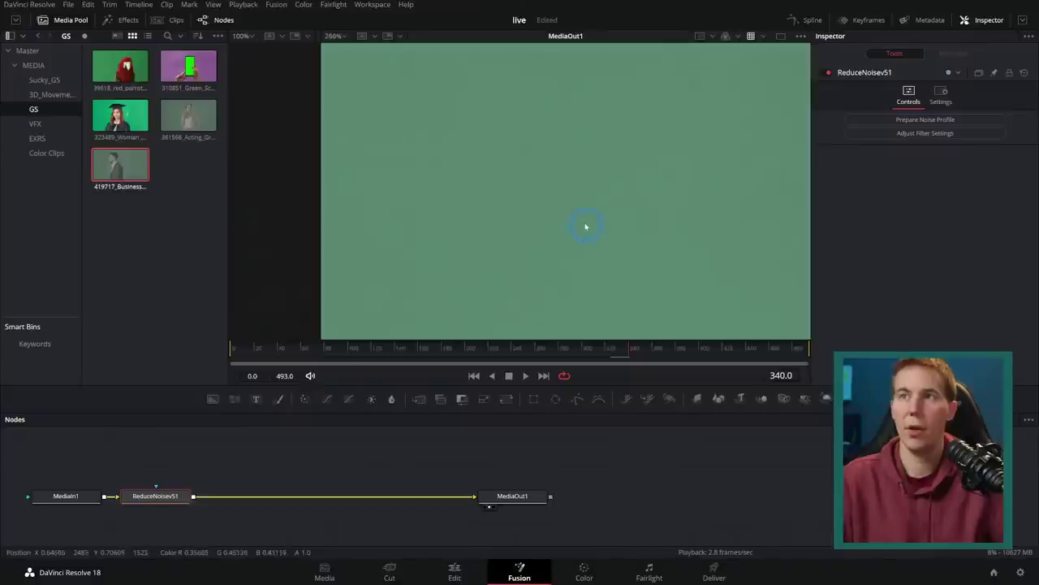
scroll(569, 212, "up", 6)
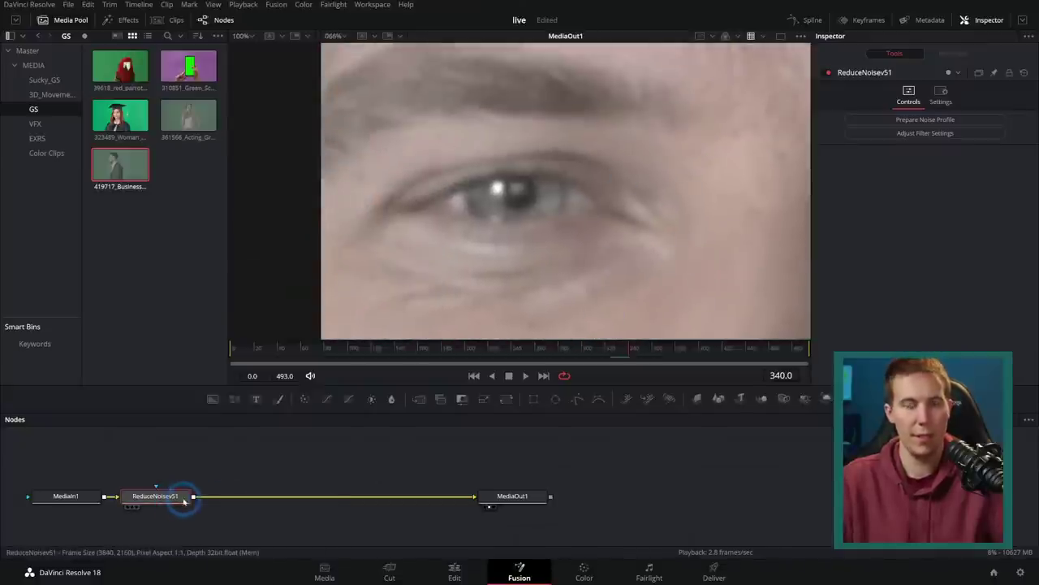
mouse_move(184, 501)
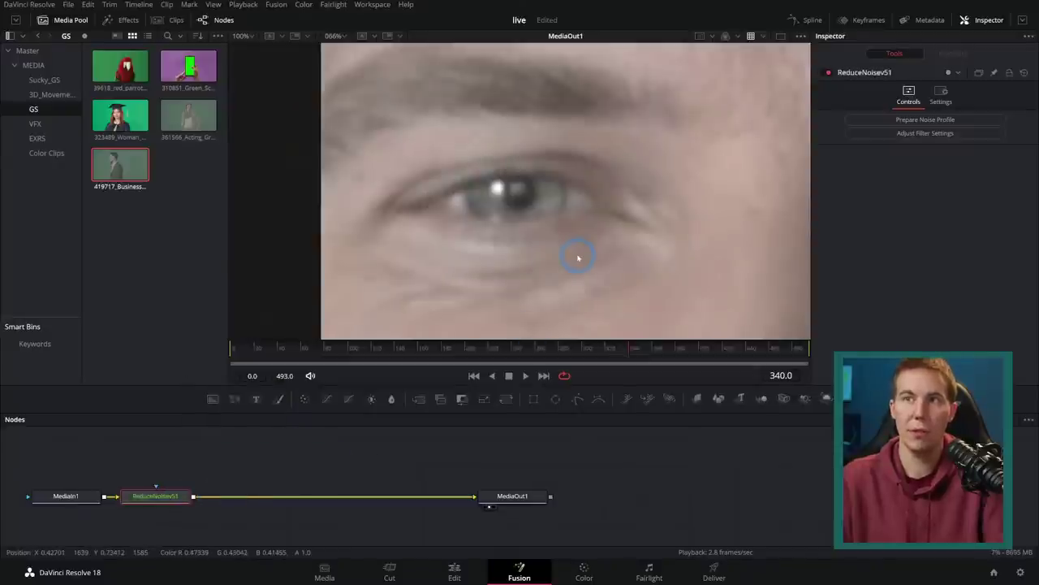
key("ctrl+p")
key("ctrl+p")
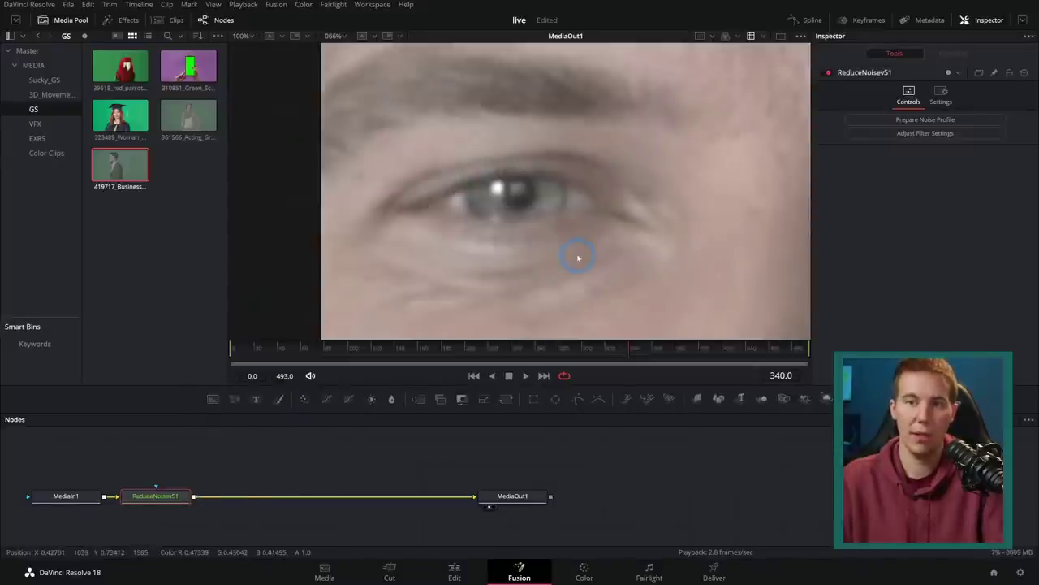
key("ctrl+p")
key("ctrl+p")
key("ctrl+p")
key("ctrl+p")
key("ctrl+p")
key("ctrl+p")
left_click_drag(276, 179, 715, 203)
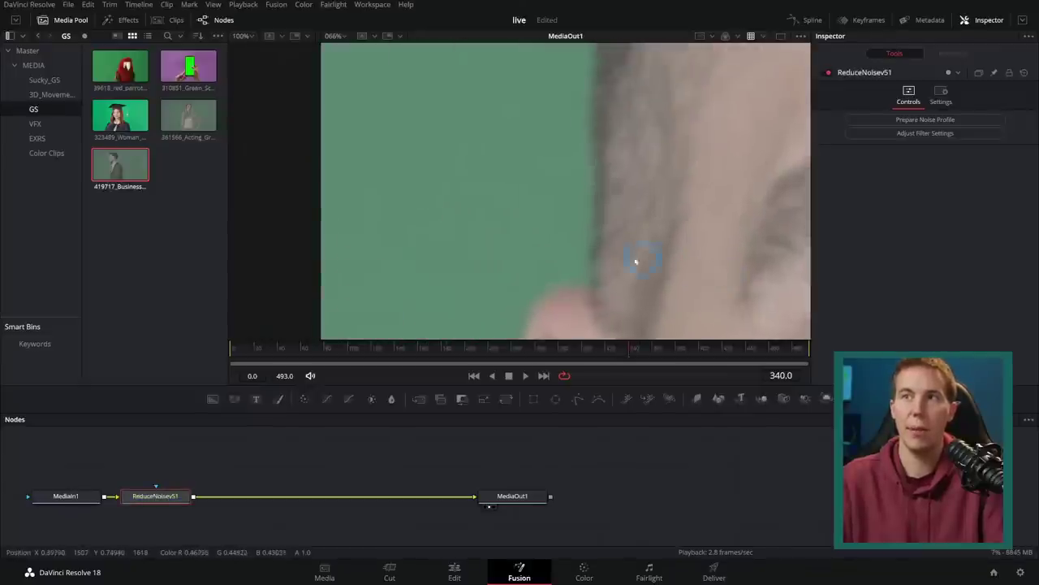
key("ctrl+p")
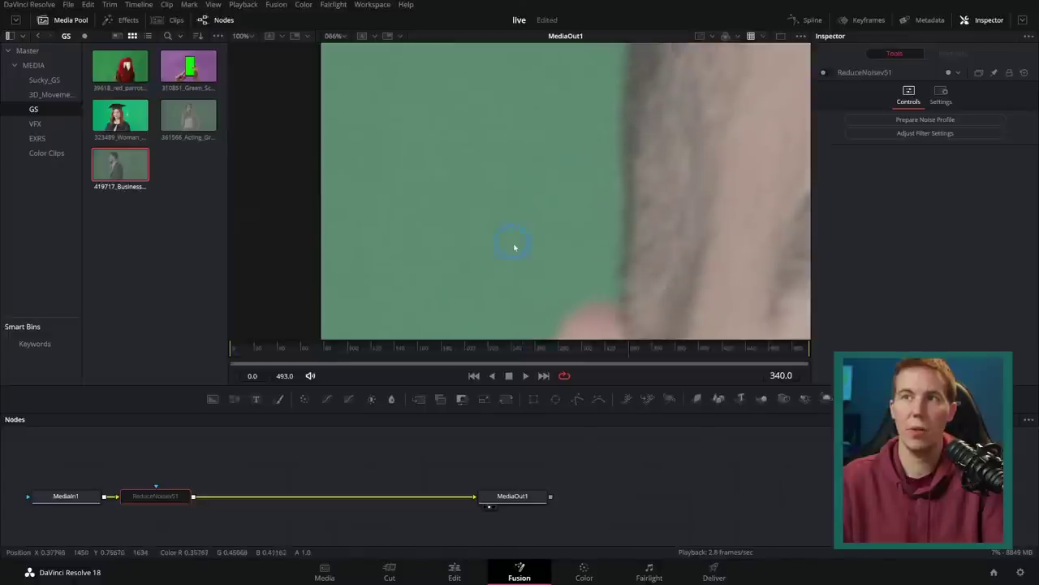
key("ctrl+p")
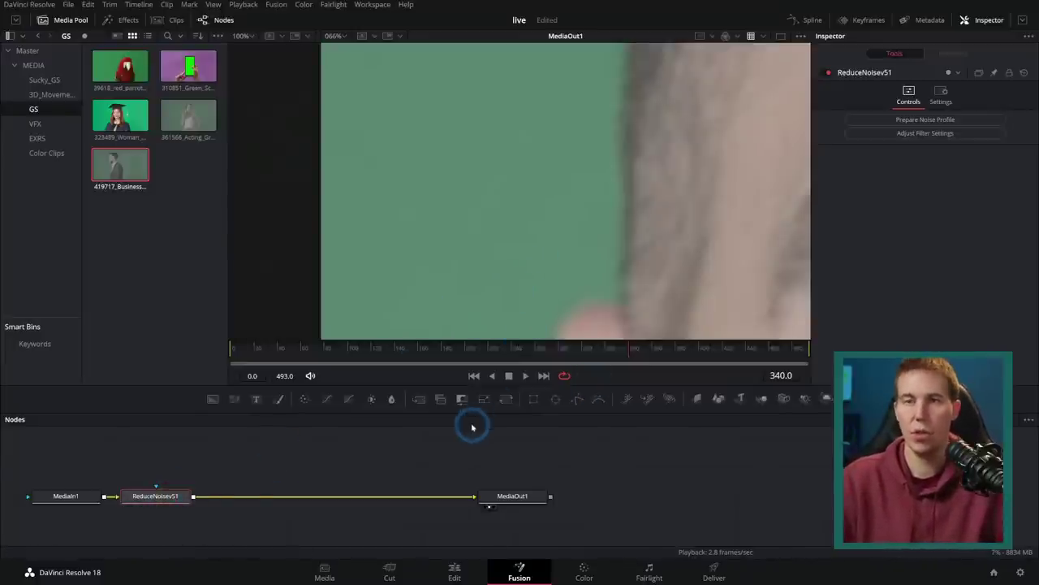
left_click(304, 471)
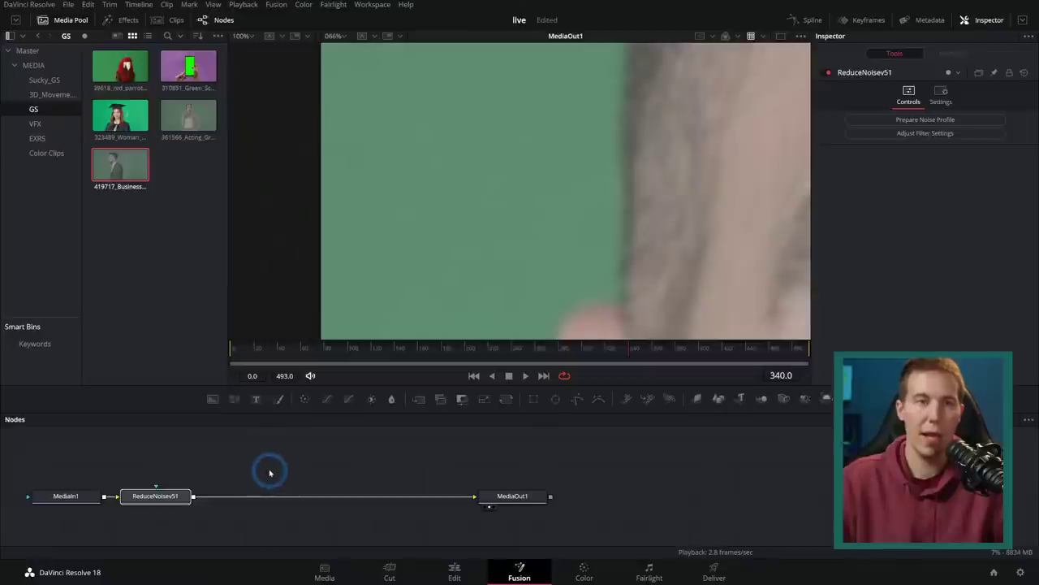
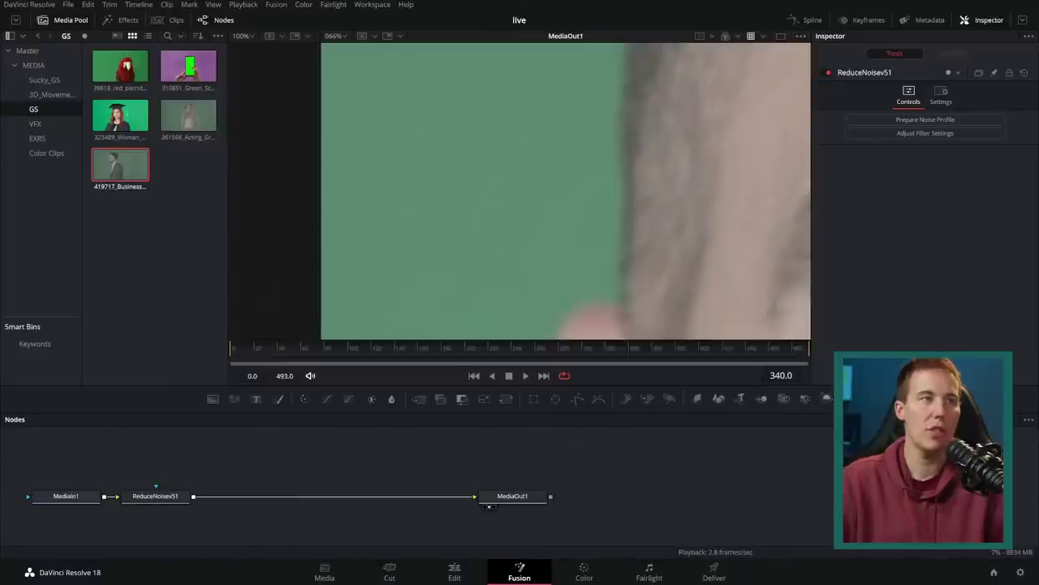
On the Edit page, lift a Working_From_Home_Shots.mov clip from Video 1 onto Video 2
left_click(459, 569)
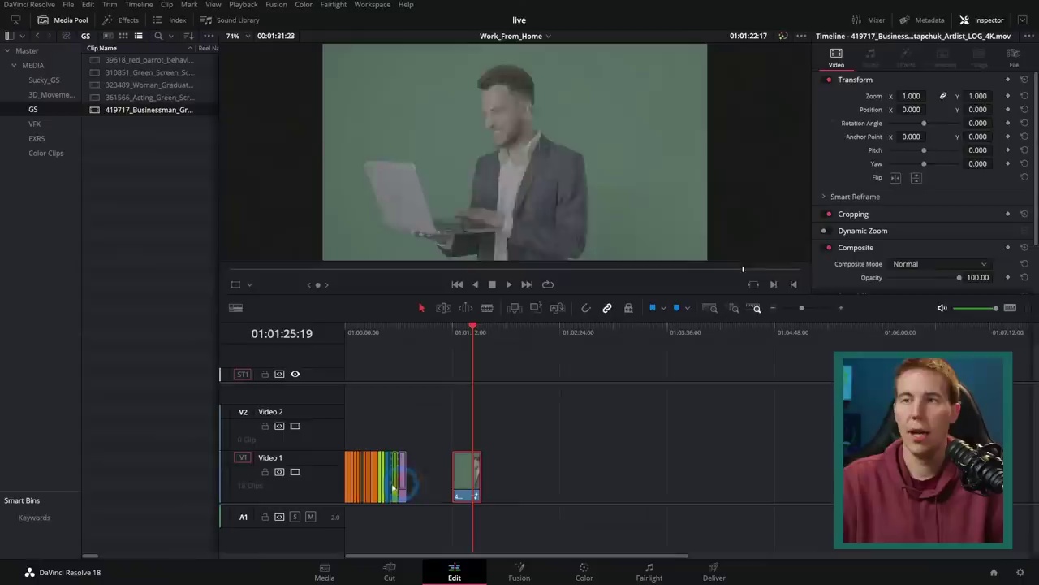
left_click(391, 331)
scroll(417, 385, "up", 5)
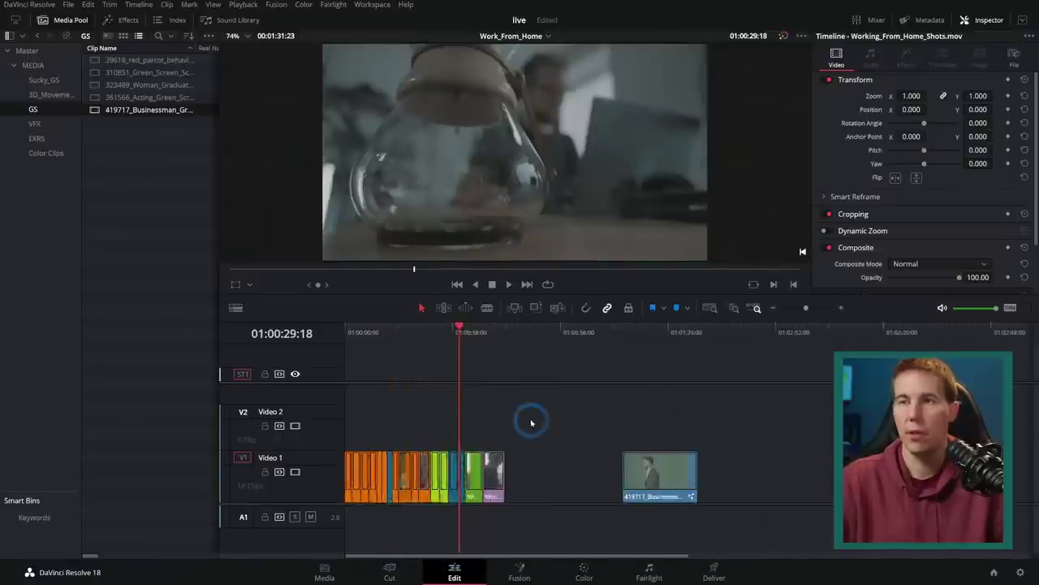
scroll(573, 429, "up", 2)
scroll(513, 425, "up", 2)
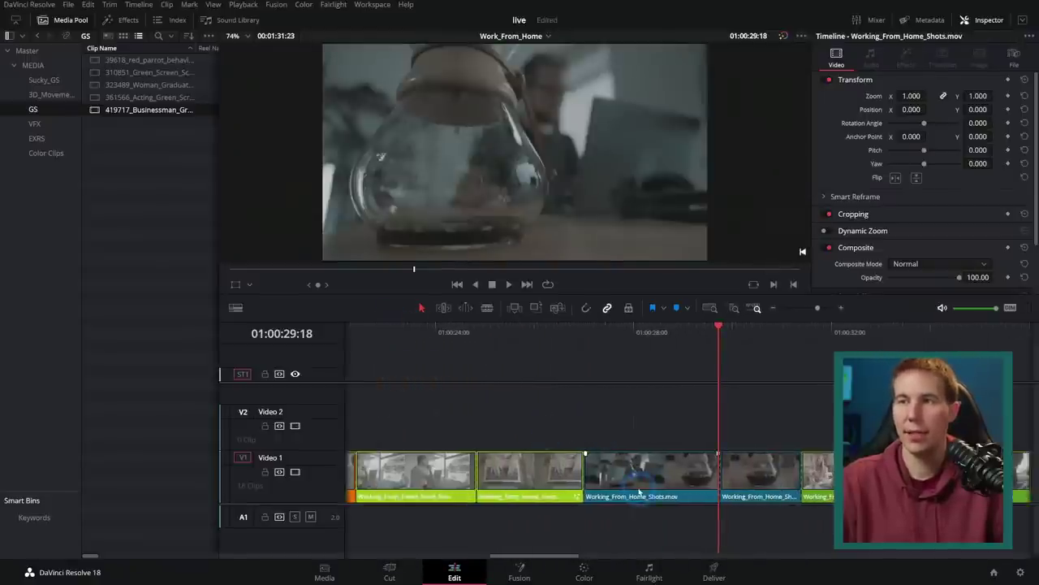
left_click_drag(566, 461, 719, 424)
Trim about one second off the Video 2 clip's start and play it back
mouse_move(592, 333)
left_mouse_down()
mouse_move(573, 337)
mouse_move(582, 333)
left_mouse_up()
left_click(639, 368)
left_click(586, 420)
left_click_drag(590, 420, 591, 421)
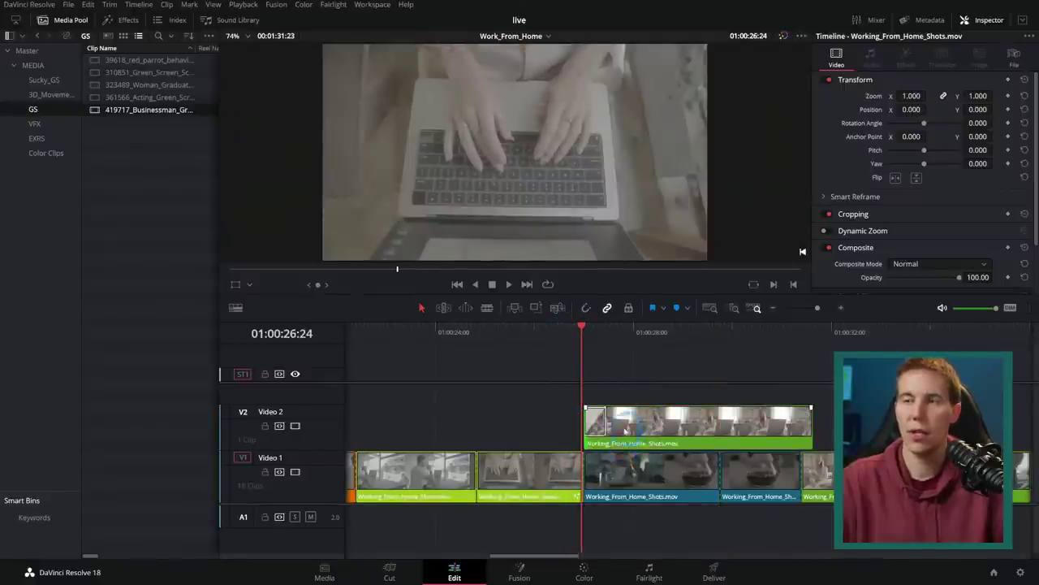
key("ctrl+equal")
left_click_drag(512, 423, 609, 424)
scroll(563, 360, "right", 3)
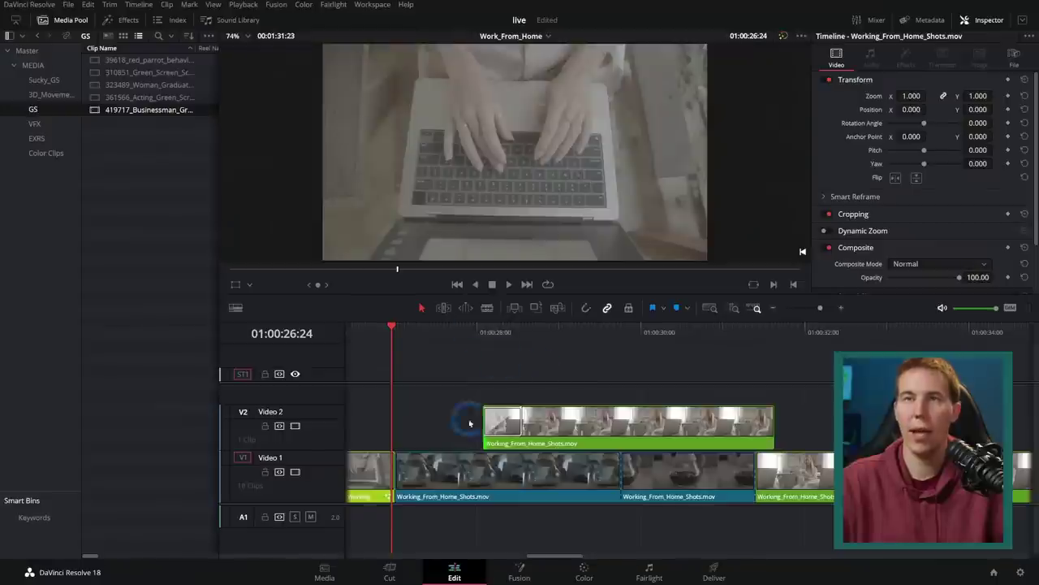
key("space")
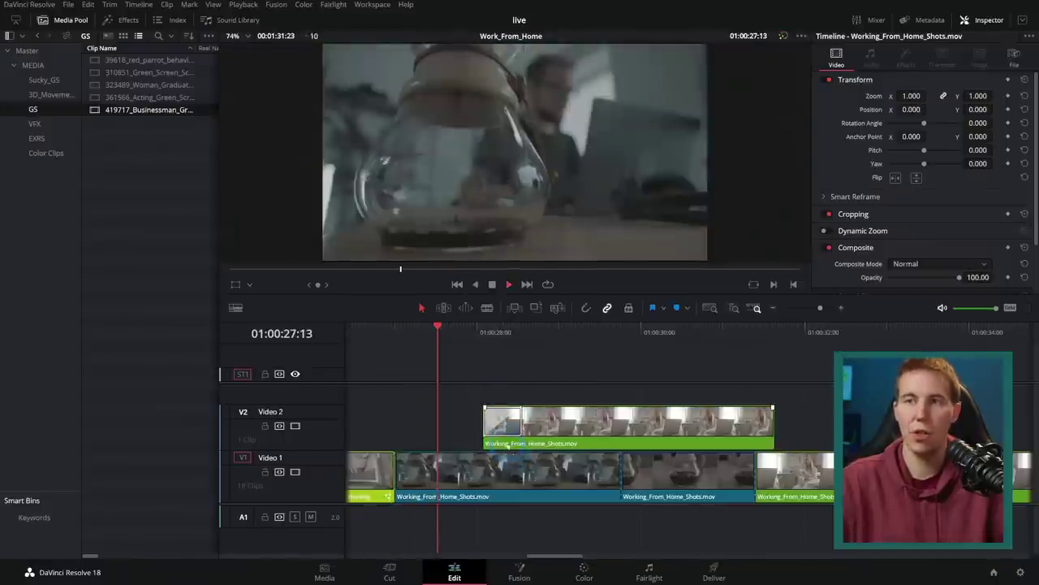
key("space")
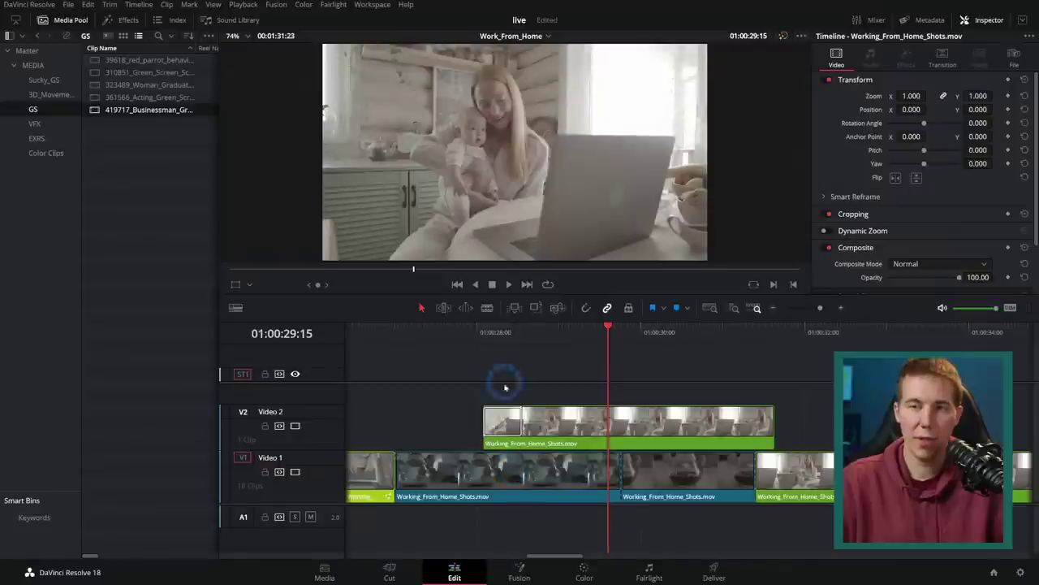
Slide the Video 2 clip earlier and play back the new overlap
left_click(490, 333)
left_click_drag(584, 429, 495, 428)
left_click(372, 333)
key("space")
key("space")
scroll(568, 372, "left", 3)
left_click(473, 355)
key("space")
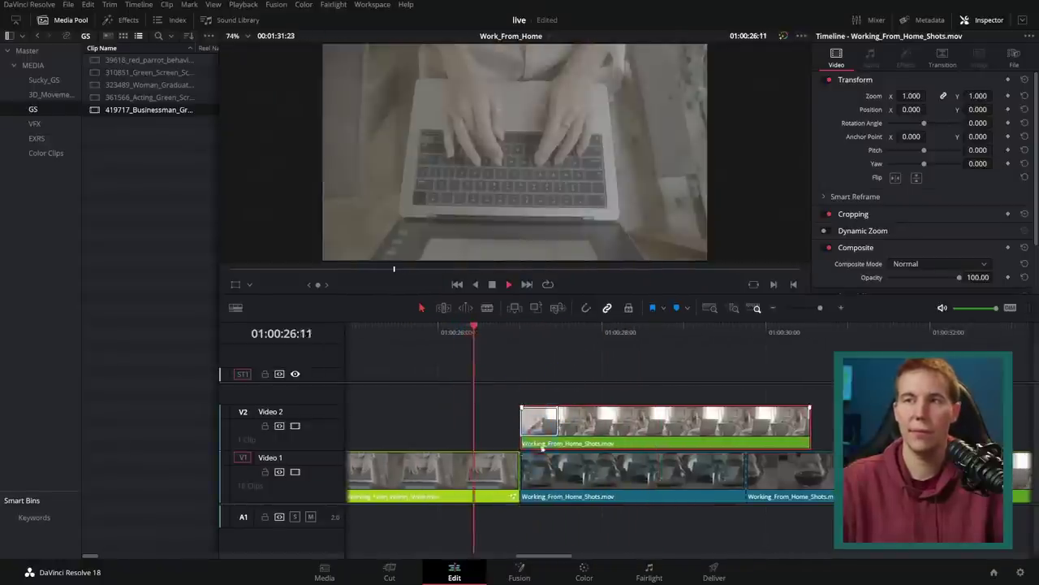
key("space")
Trim the blue Video 1 clip's head later and extend the green clip's tail by 12 frames
left_click_drag(528, 474, 605, 475)
left_click_drag(513, 468, 557, 468)
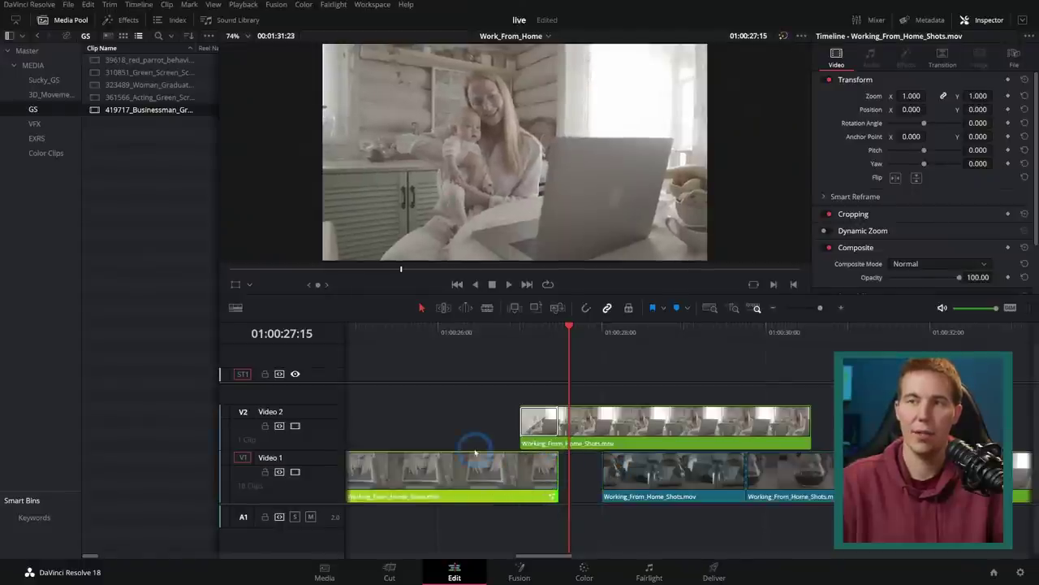
left_click(476, 335)
key("space")
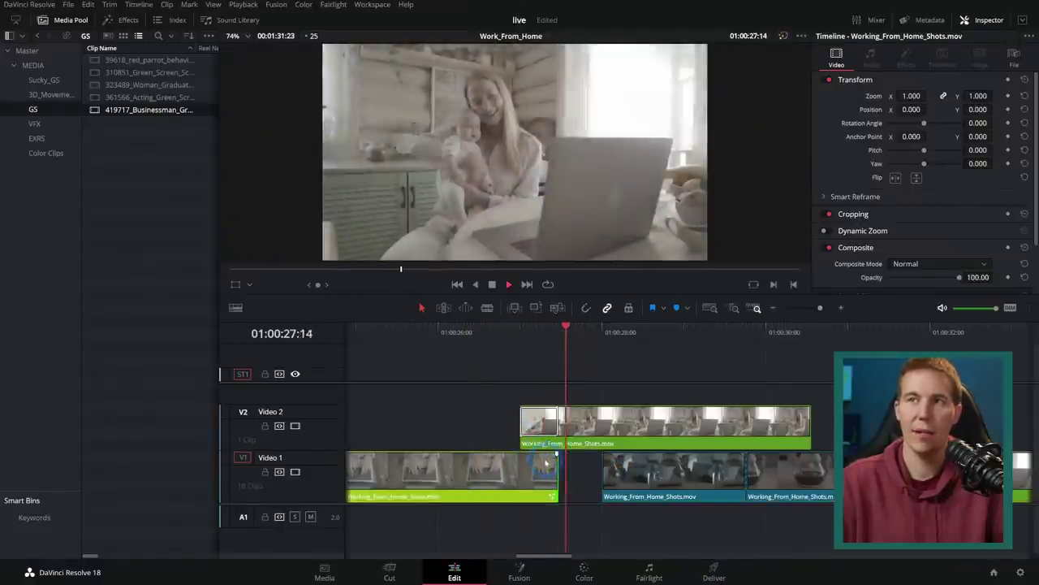
mouse_move(517, 336)
left_mouse_down()
mouse_move(535, 337)
mouse_move(511, 336)
left_mouse_up()
Shorten the cross dissolve at the Video 2 clip head to 10 frames
left_click(512, 424)
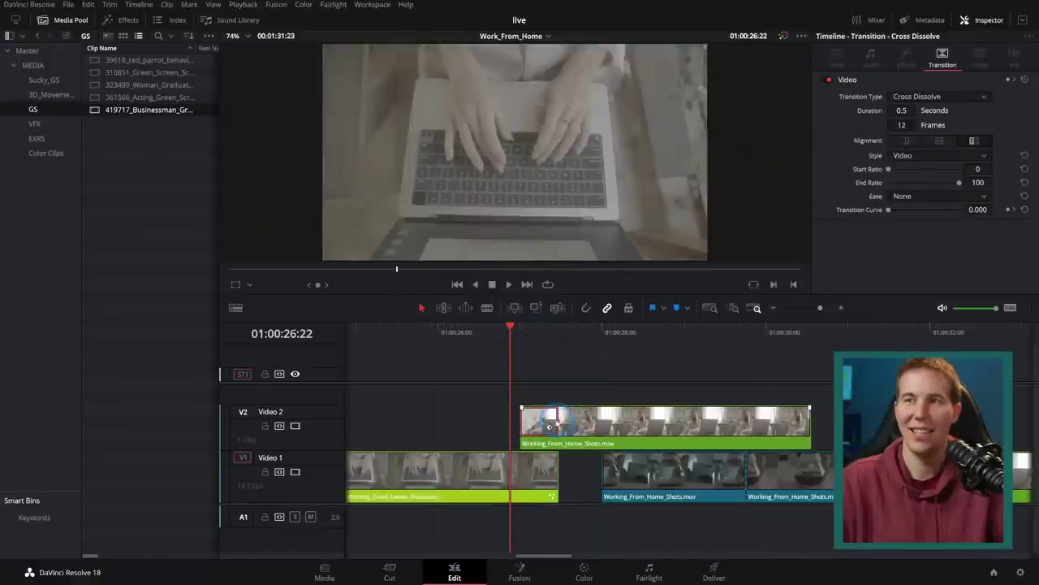
left_click_drag(549, 424, 542, 424)
key("space")
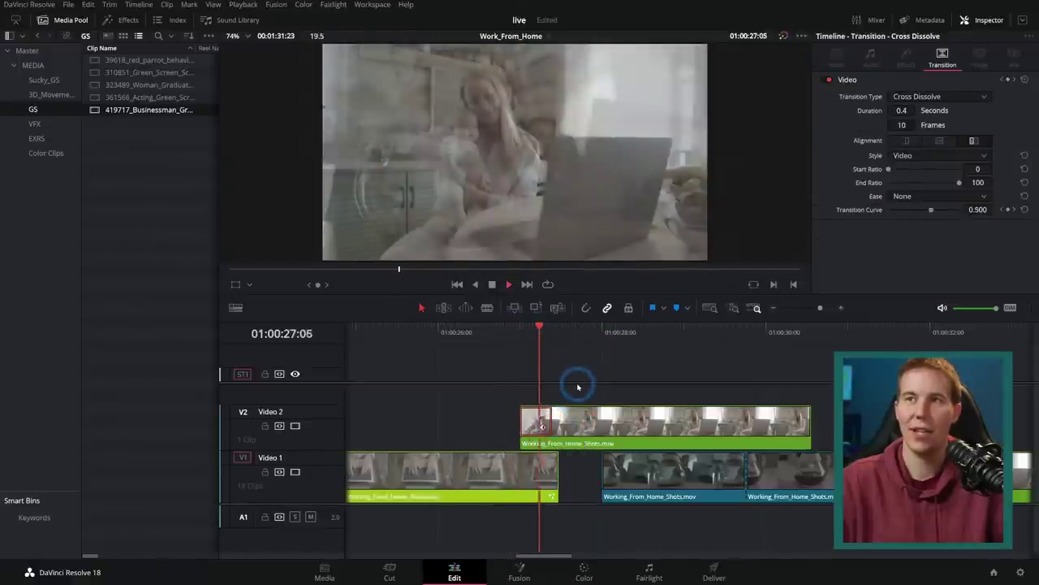
left_click(542, 378)
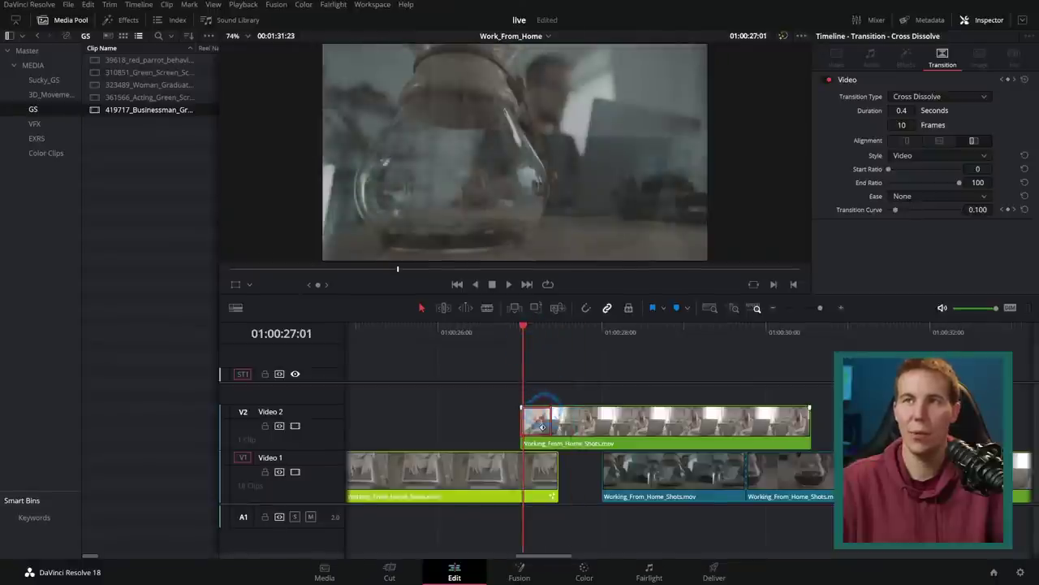
left_click(276, 4)
Delete the project's render cache from the Playback menu
mouse_move(243, 4)
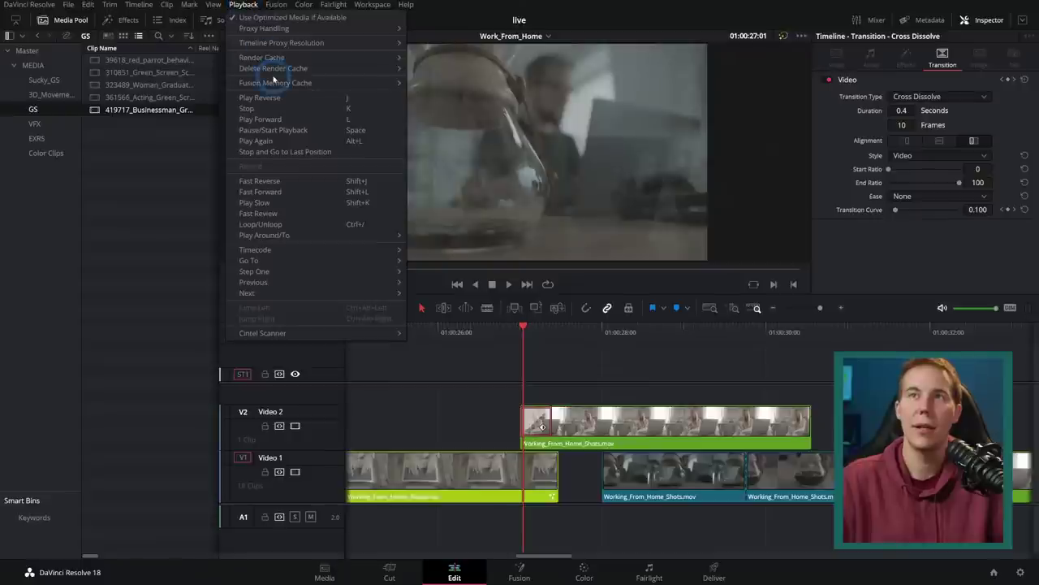
mouse_move(353, 70)
left_click(439, 68)
left_click(548, 330)
Delete the Video 2 cross dissolve and play the cut without it
left_click_drag(557, 348, 493, 329)
left_click(546, 398)
key("Delete")
key("space")
left_click(523, 390)
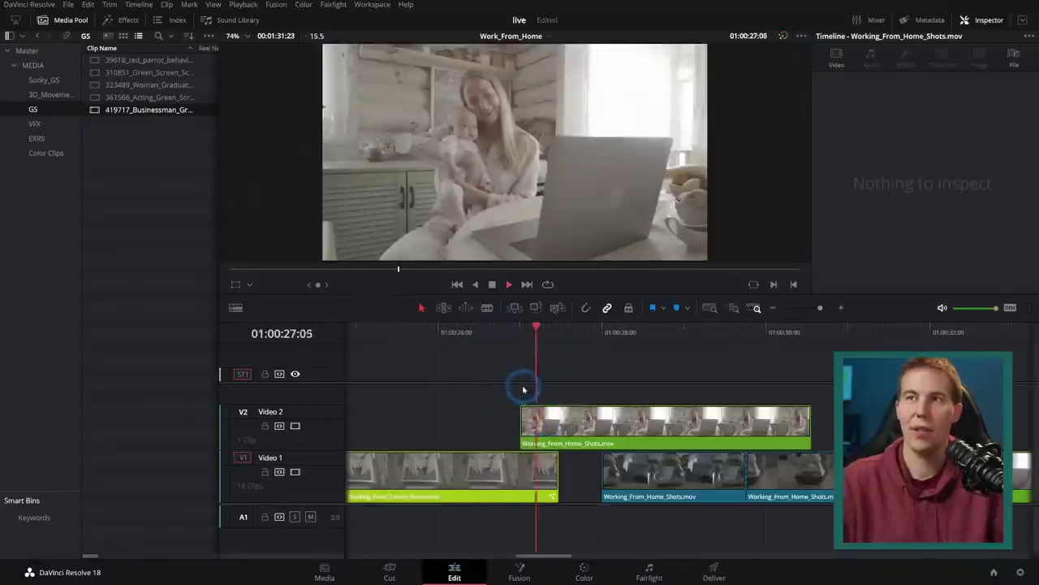
key("space")
Add a new cross dissolve at the Video 2 clip head and review it
right_click(528, 390)
left_click(560, 416)
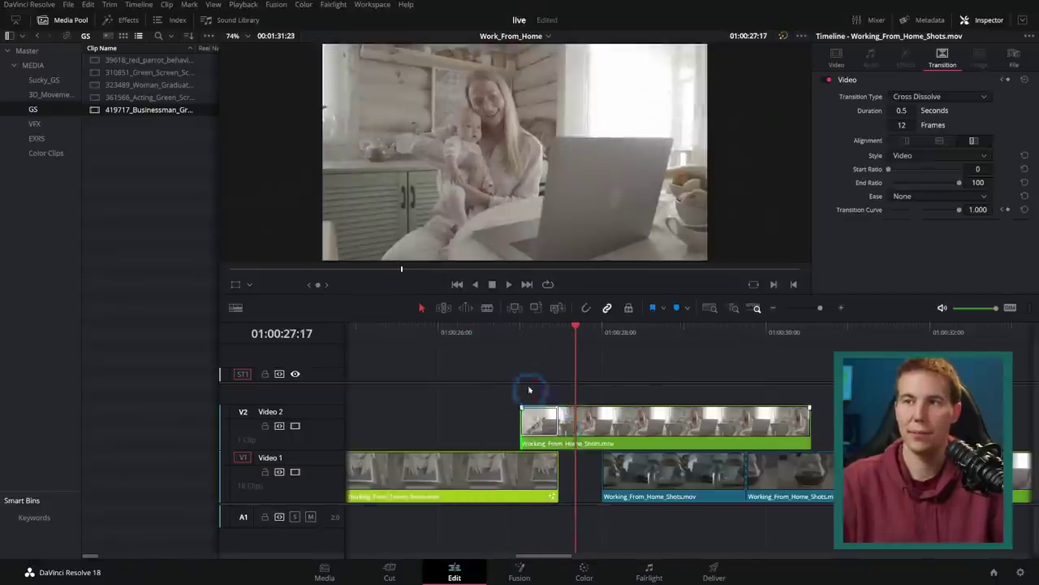
left_click(510, 329)
key("space")
left_click(522, 343)
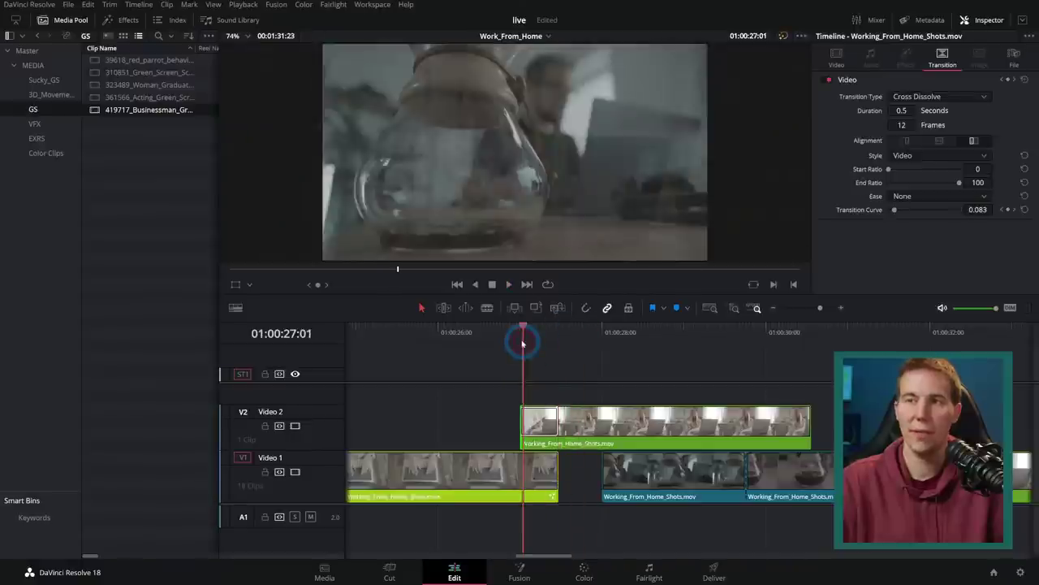
left_click_drag(522, 343, 526, 375)
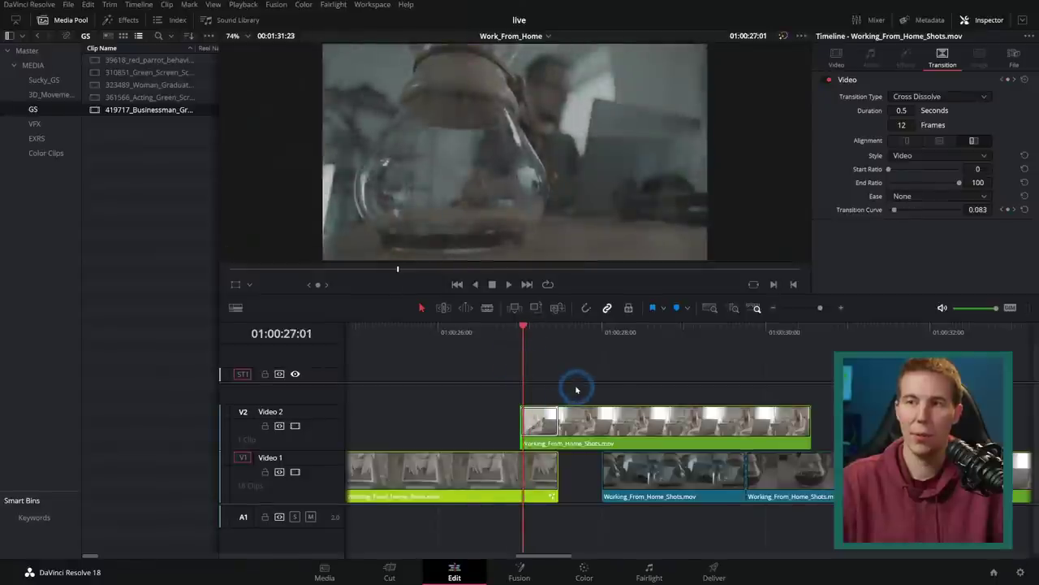
Nudge the Video 2 clip slightly earlier and play back the adjusted overlay
left_click_drag(604, 415, 568, 424)
left_click(475, 341)
key("space")
left_click(480, 341)
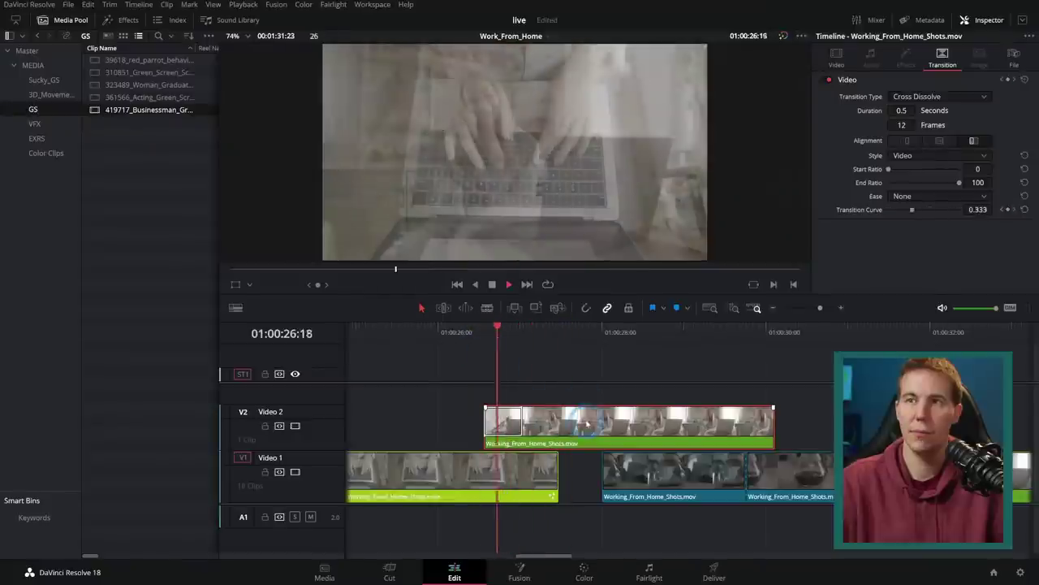
left_click_drag(587, 423, 578, 424)
left_click(467, 334)
key("space")
key("space")
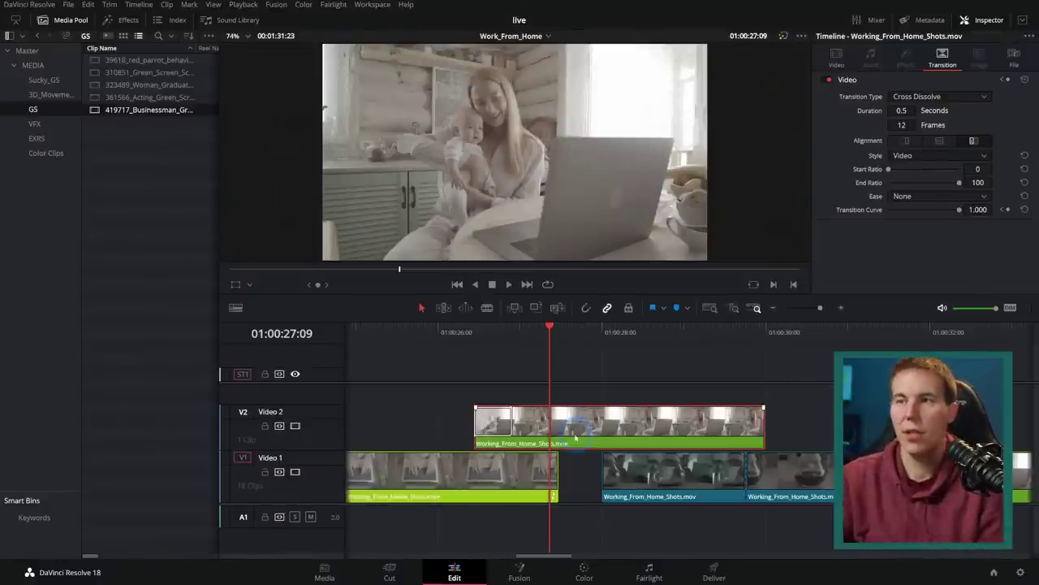
Remove the Video 2 clip from the timeline and go to the Fusion page
left_click(517, 574)
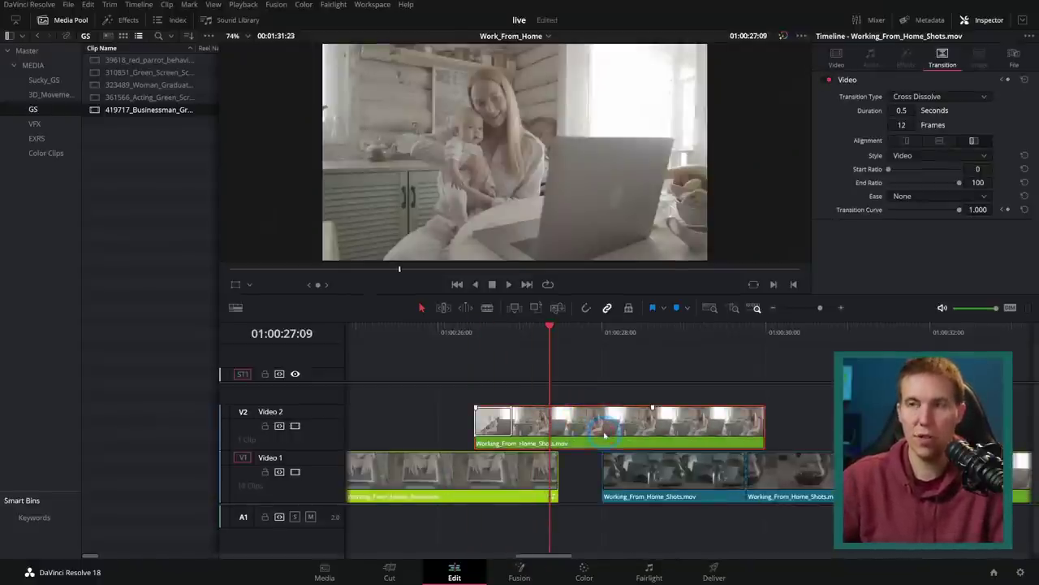
key("Delete")
left_click(605, 435)
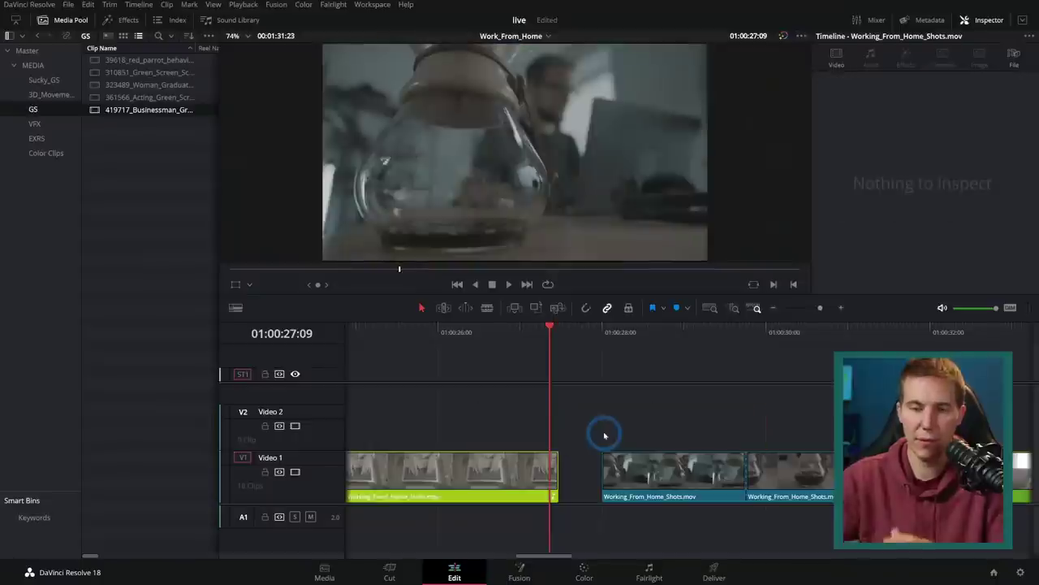
left_click(518, 573)
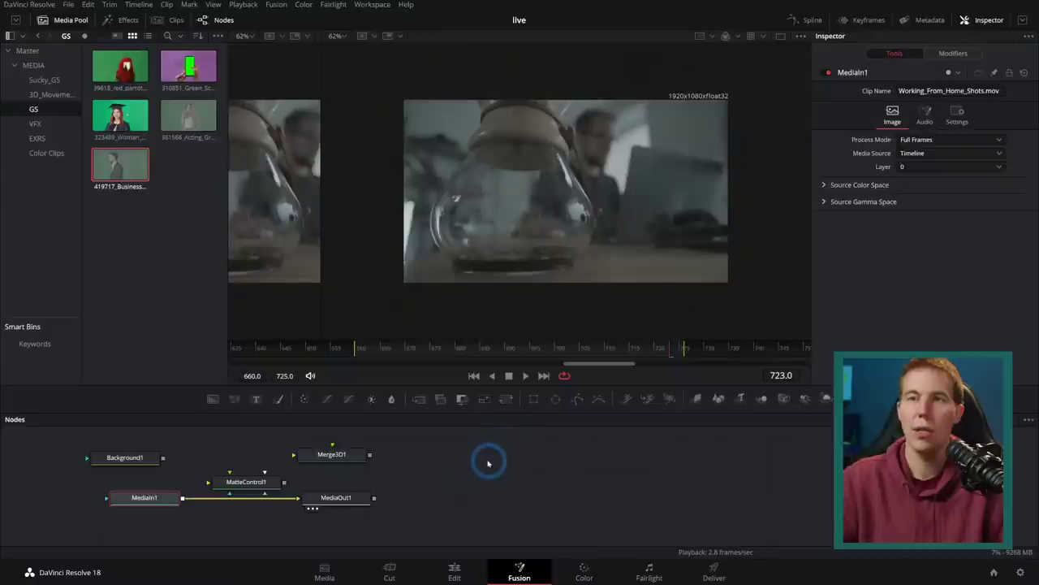
Delete the Background1, MatteControl1 and Merge3D1 nodes from the Fusion comp
left_click_drag(432, 448, 107, 508)
left_click_drag(354, 500, 552, 501)
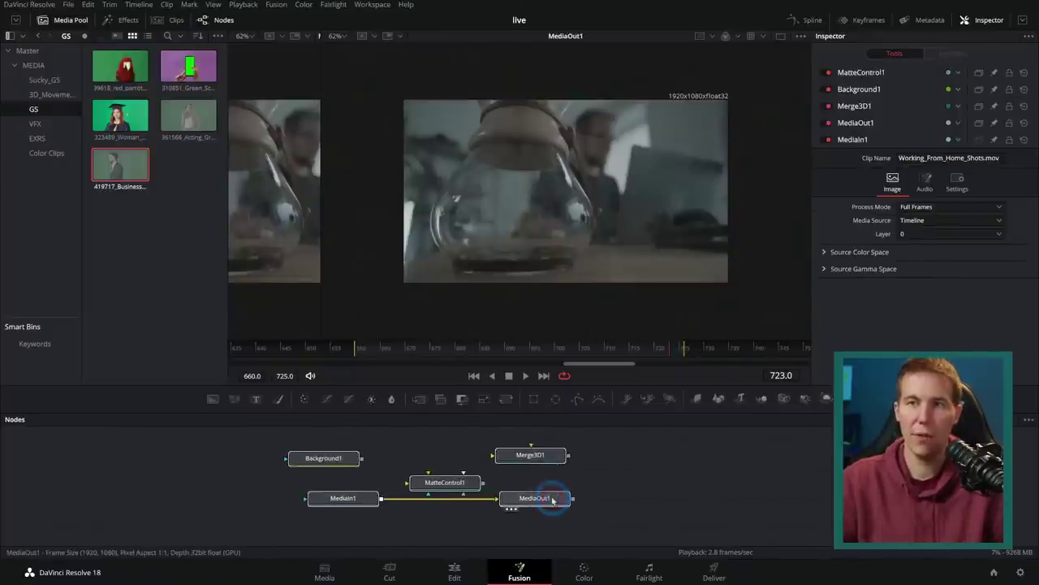
left_click(520, 455)
left_click_drag(331, 443, 504, 487)
key("Delete")
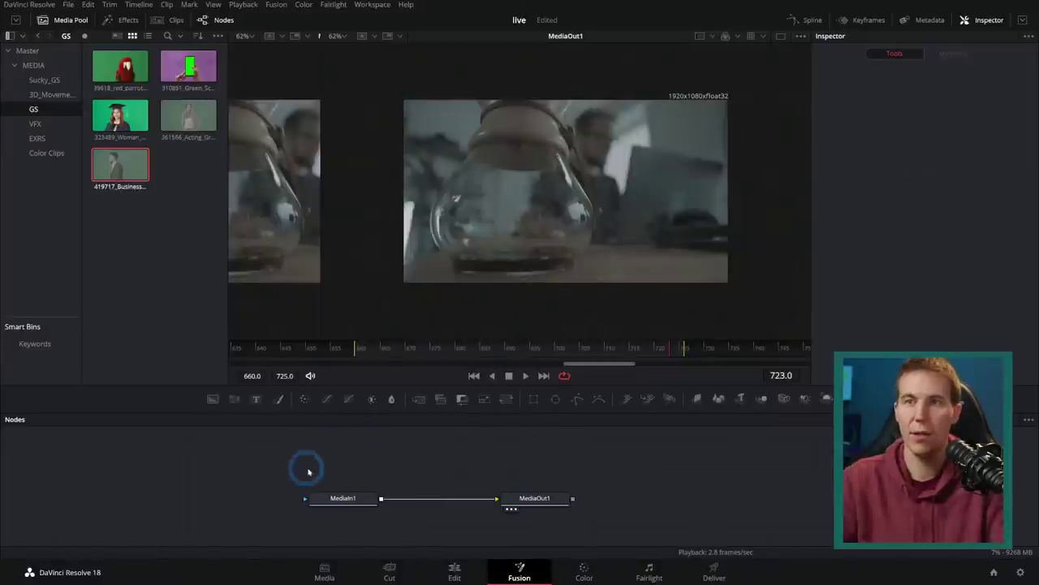
Add a Text1 node and wire it onto the MediaIn1 link, creating Merge1
left_click(256, 399)
left_click_drag(430, 469, 428, 526)
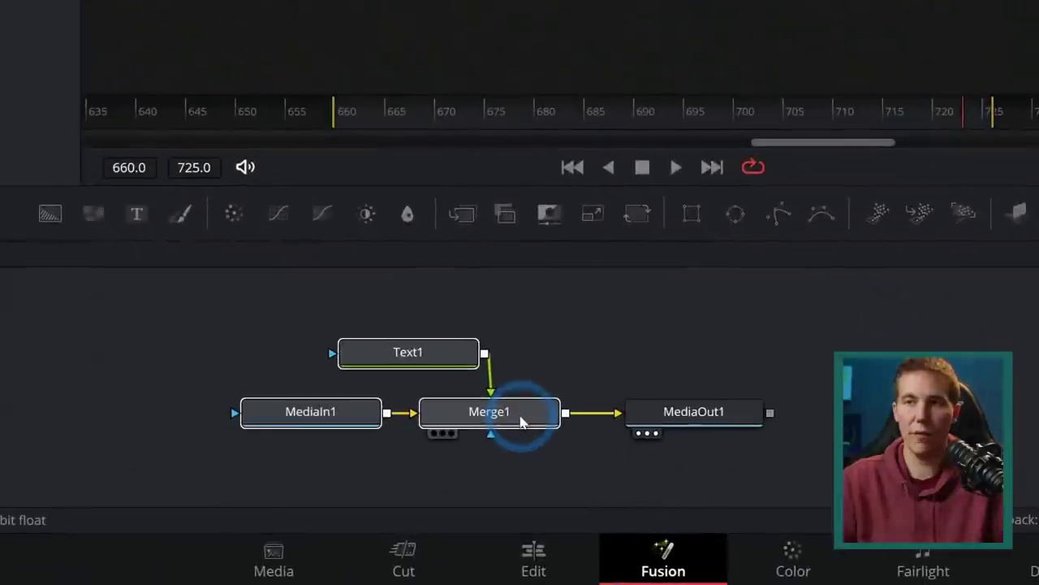
right_click(448, 502)
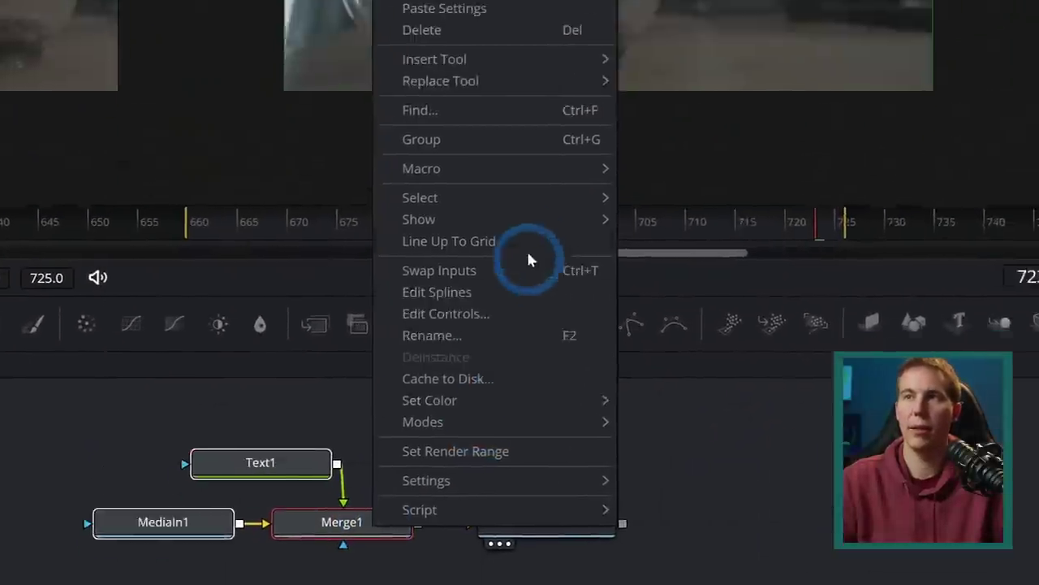
mouse_move(549, 171)
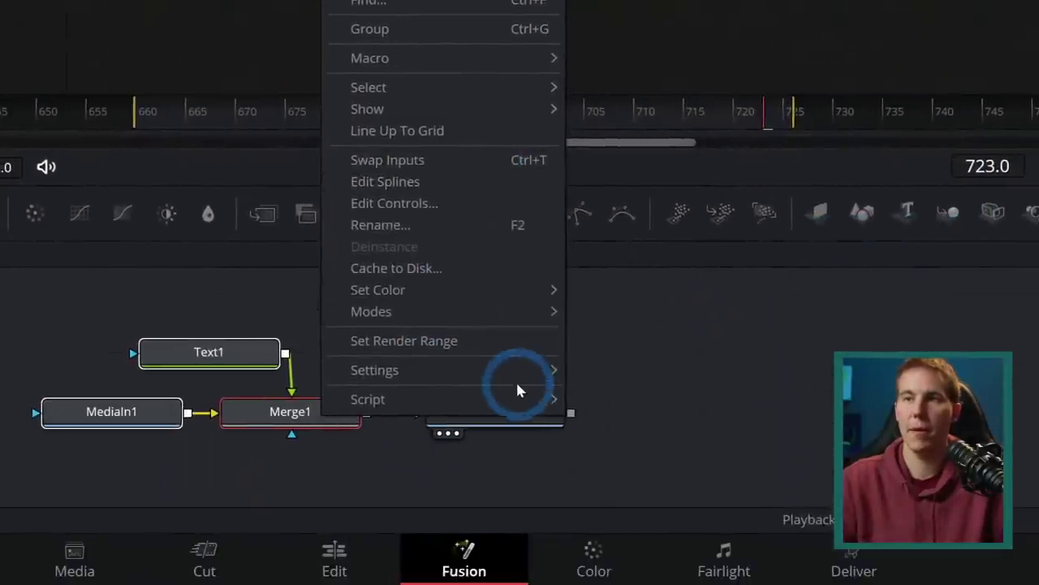
mouse_move(557, 510)
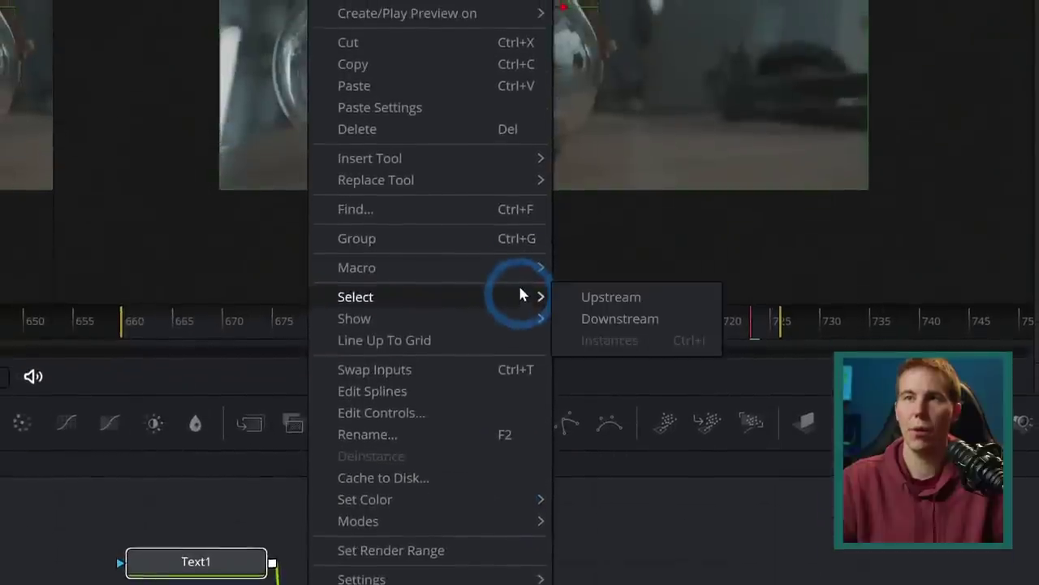
Create a macro from the nodes and expand Text1's text settings in the Macro Editor
mouse_move(528, 66)
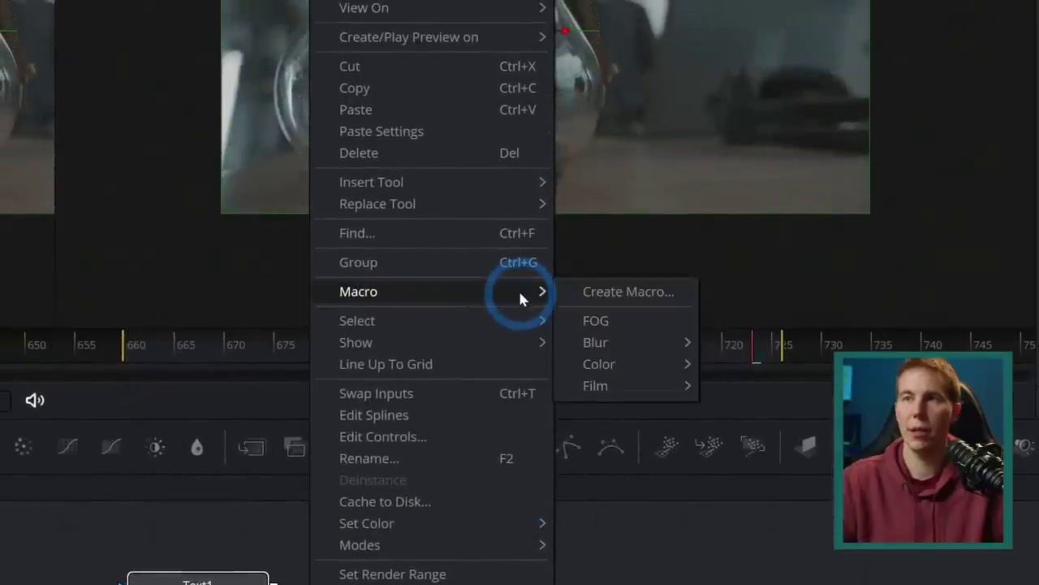
left_click(609, 291)
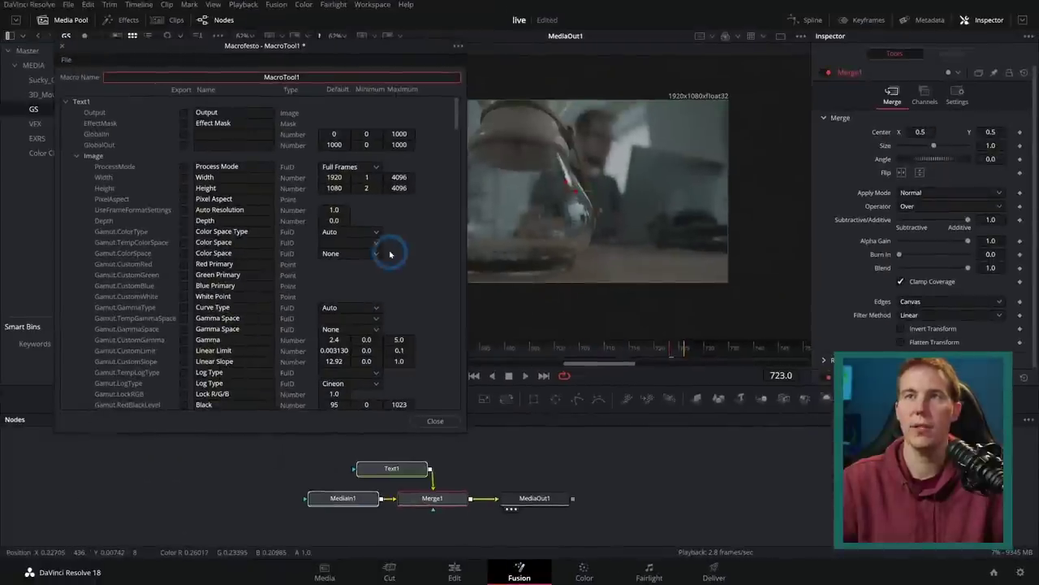
left_click_drag(264, 51, 463, 51)
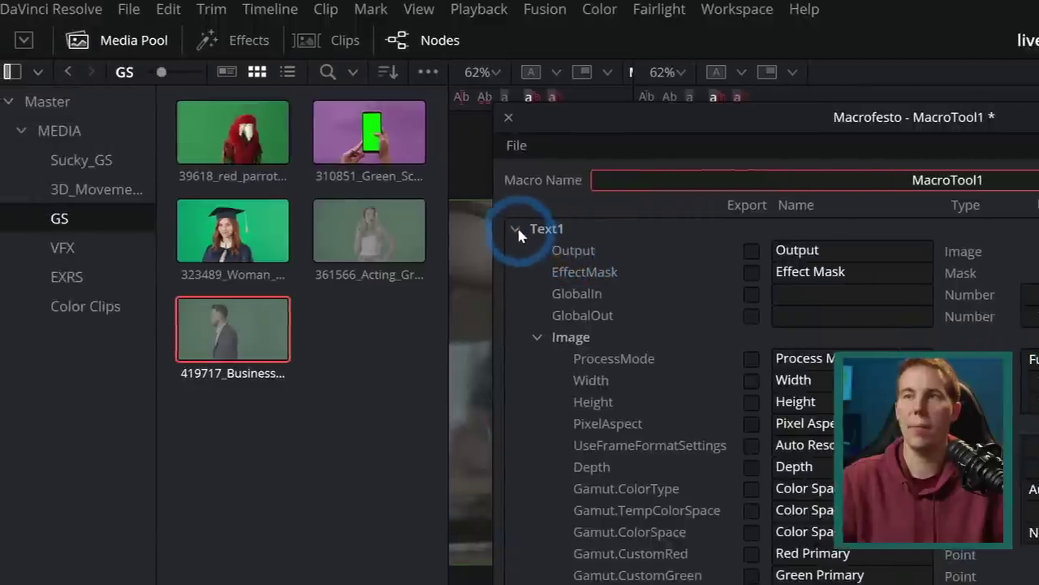
left_click(516, 230)
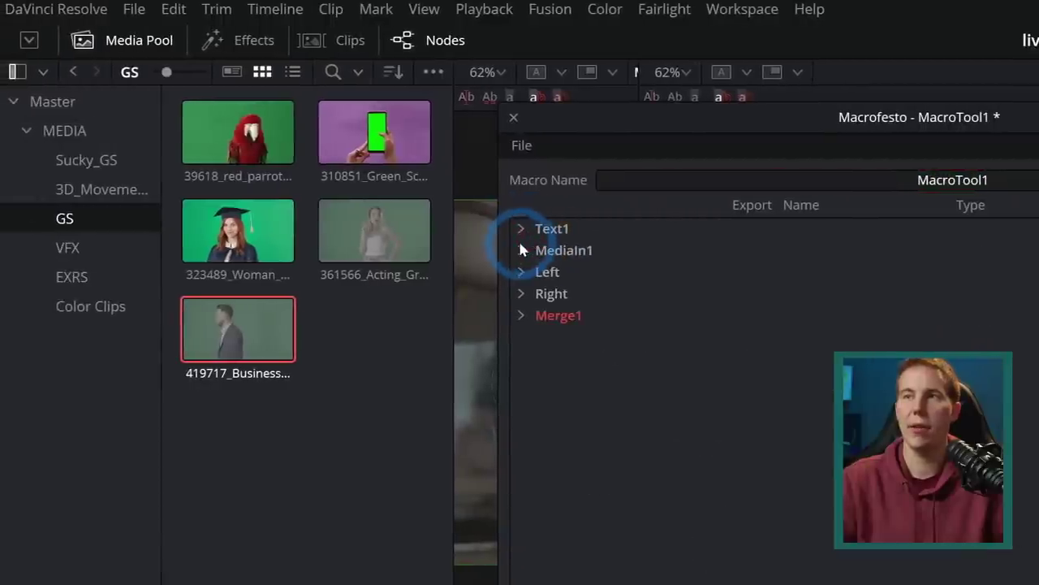
left_click(521, 228)
left_click(527, 336)
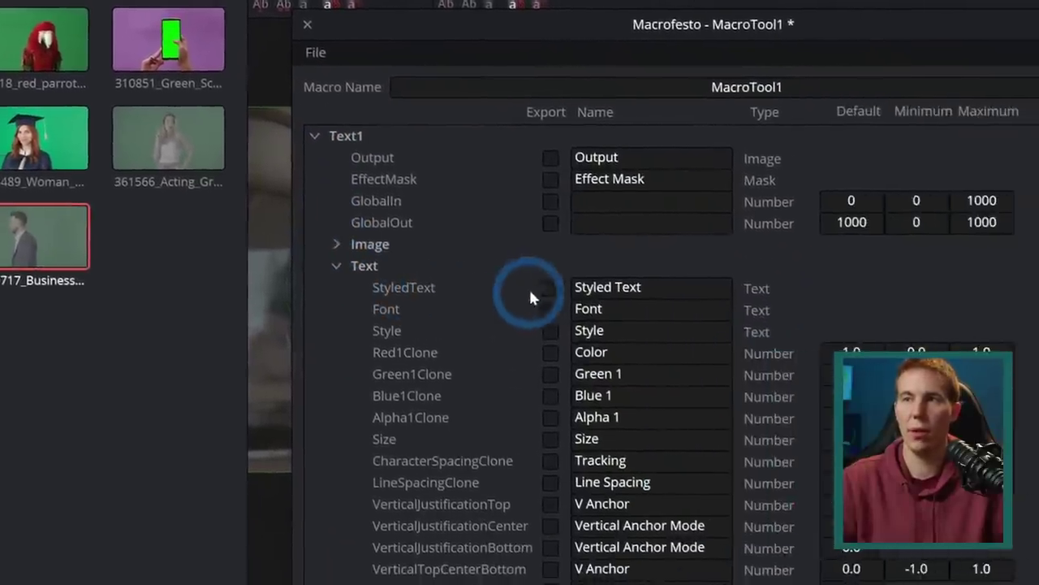
Mark StyledText, Font, Style and the Red, Green and Blue color controls for export
left_click(729, 333)
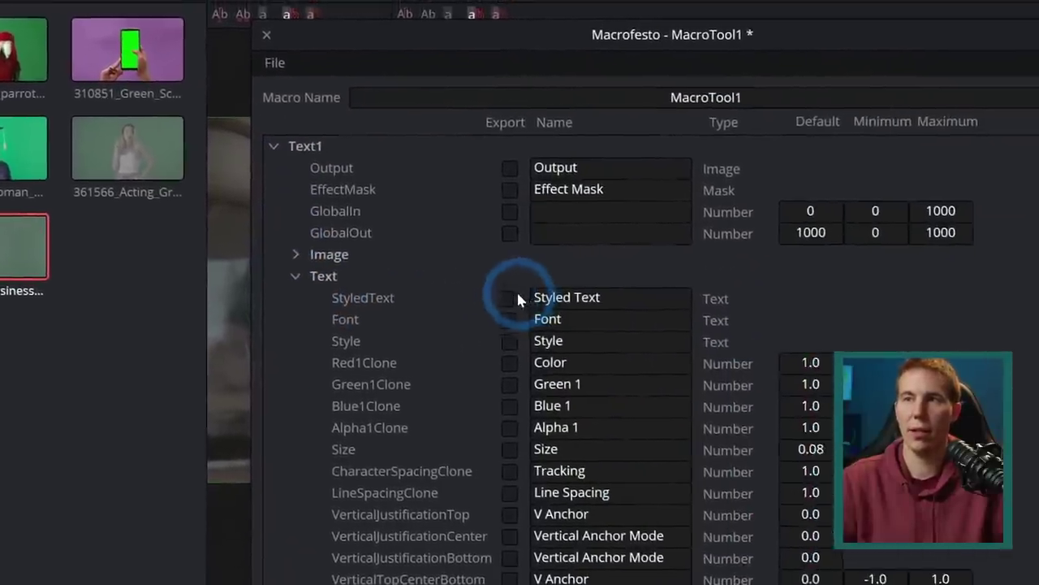
left_click(729, 355)
left_click(729, 376)
left_click(518, 302)
left_click(517, 324)
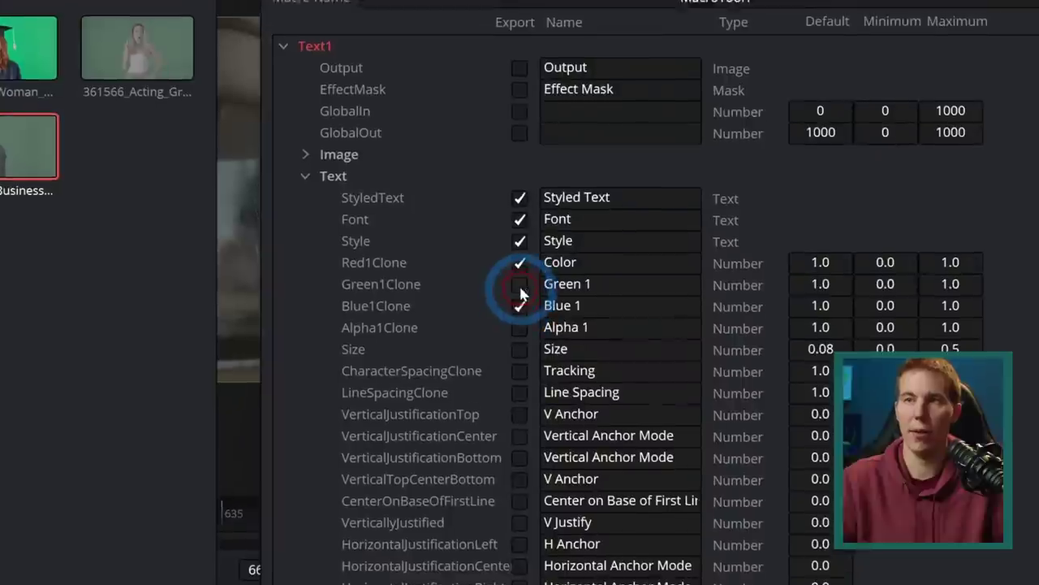
left_click(517, 346)
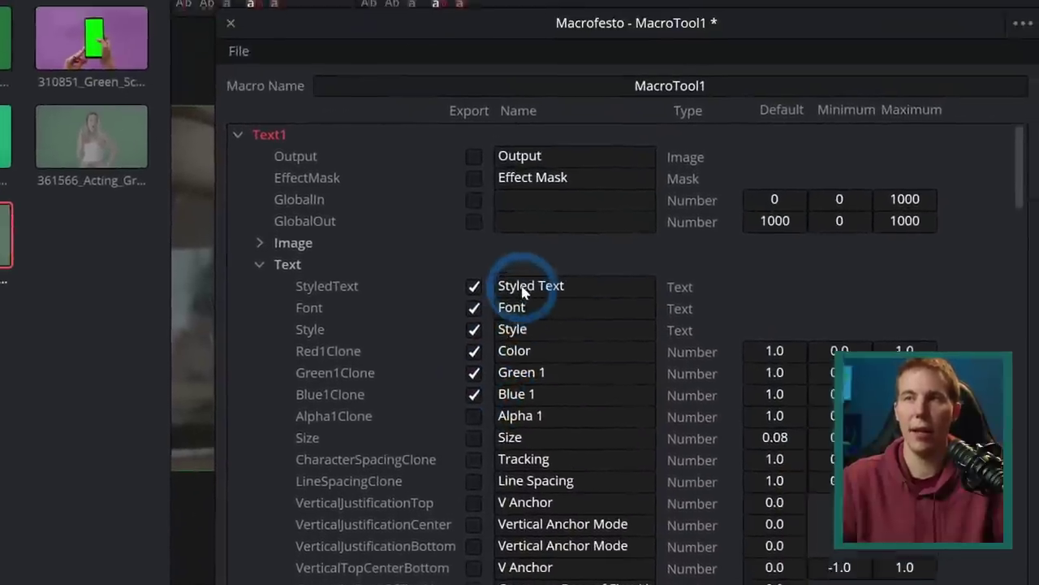
Keep the Styled Text name, close the Macro Editor and discard the macro unsaved
left_click(557, 195)
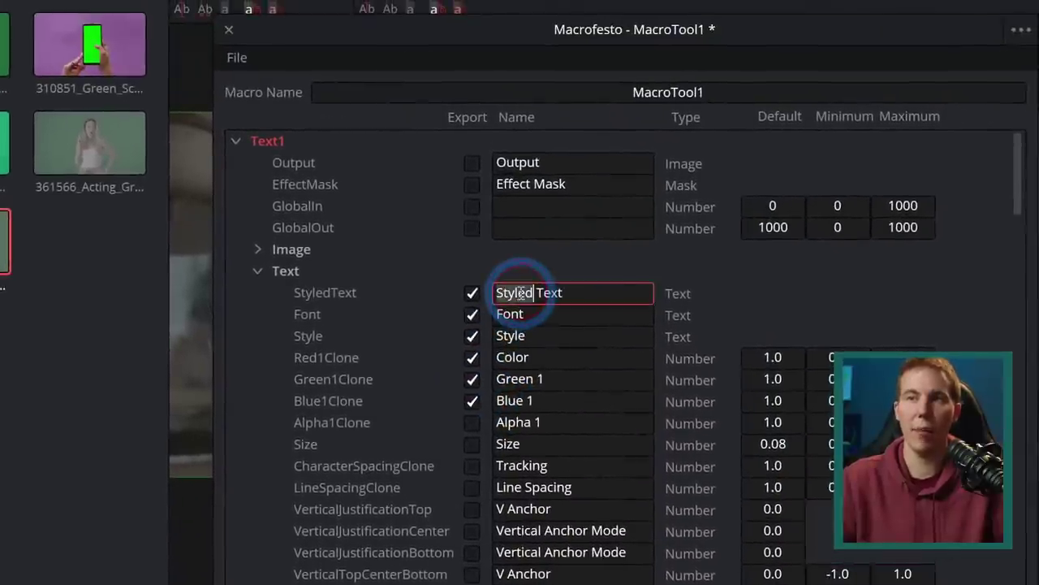
left_click(459, 278)
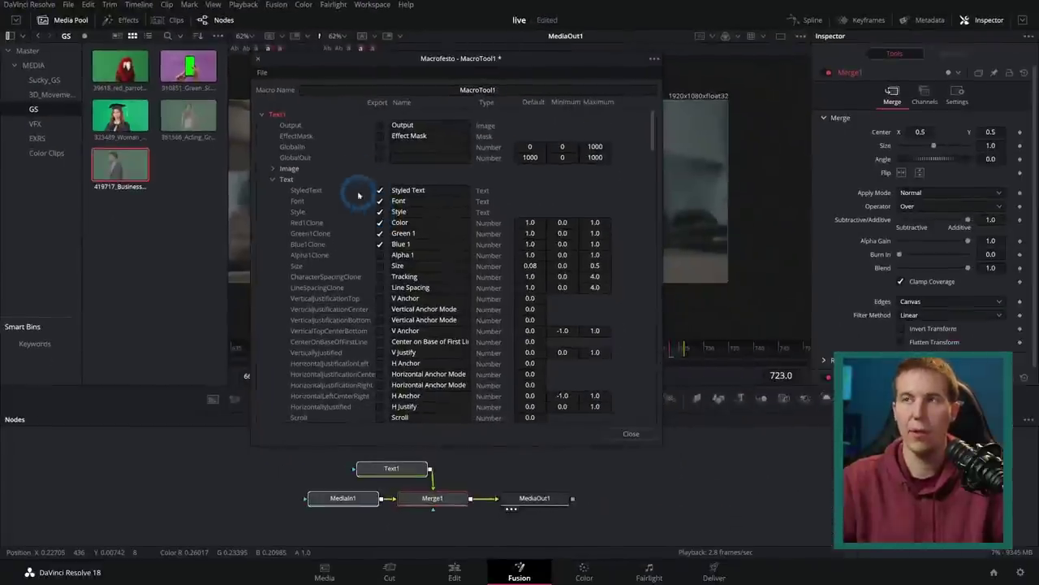
left_click(259, 58)
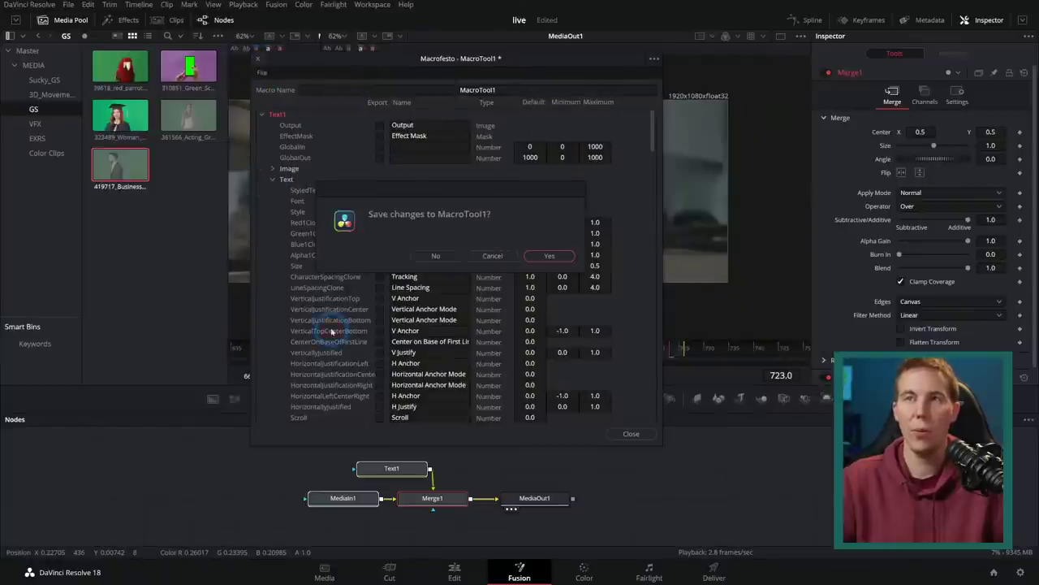
left_click(436, 256)
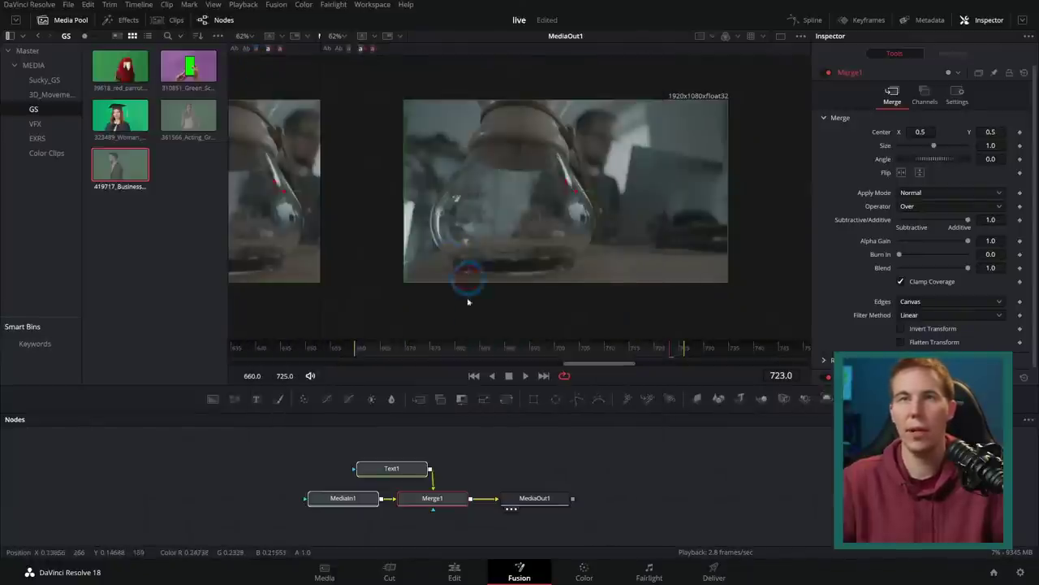
Place the CF_KB_Shortcut_LT title from the Titles library onto track V2
left_click(122, 20)
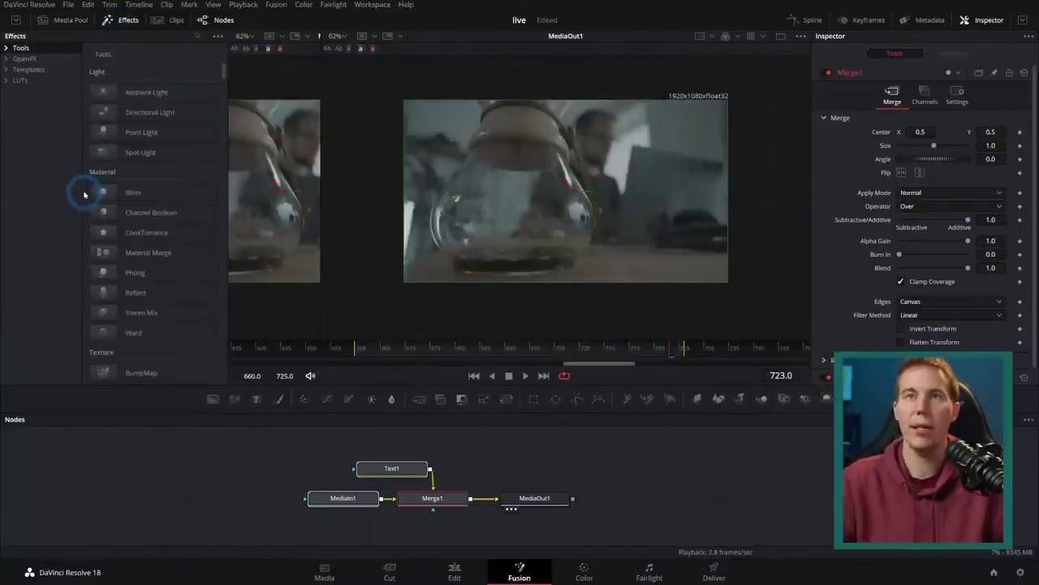
left_click(455, 573)
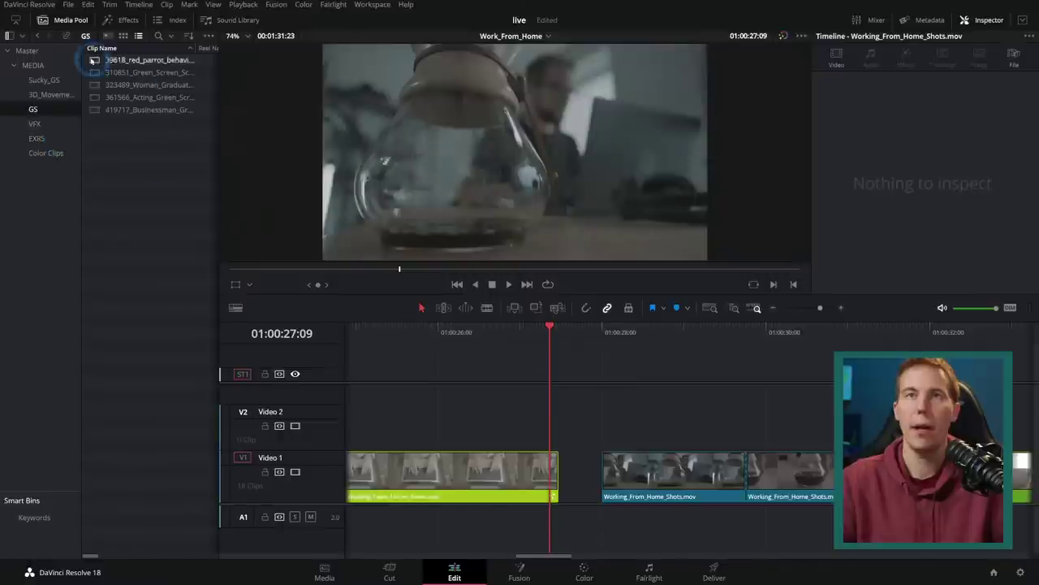
left_click(121, 20)
left_click(49, 389)
left_click(30, 359)
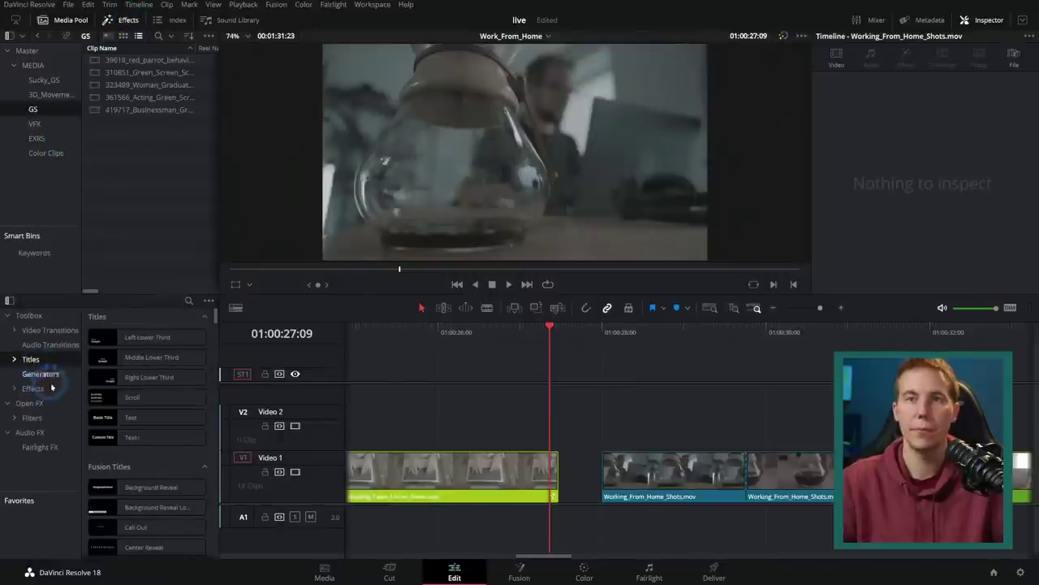
scroll(130, 406, "down", 2)
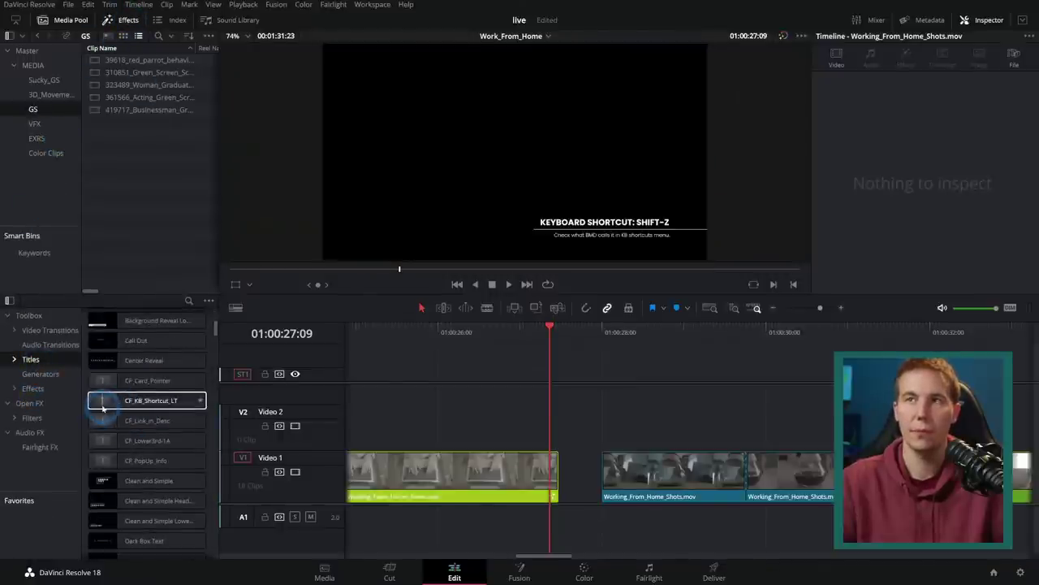
left_click_drag(101, 407, 602, 424)
Select the title clip and its 'KEYBOARD SHORTCUT: SHIFT-Z' text line
left_click(623, 355)
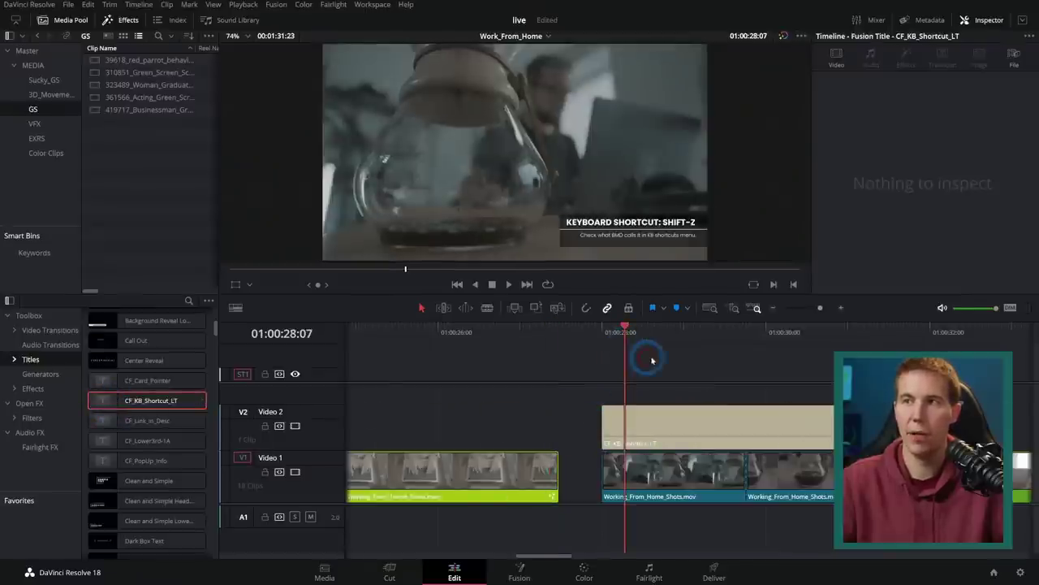
scroll(482, 359, "right", 3)
left_click(458, 425)
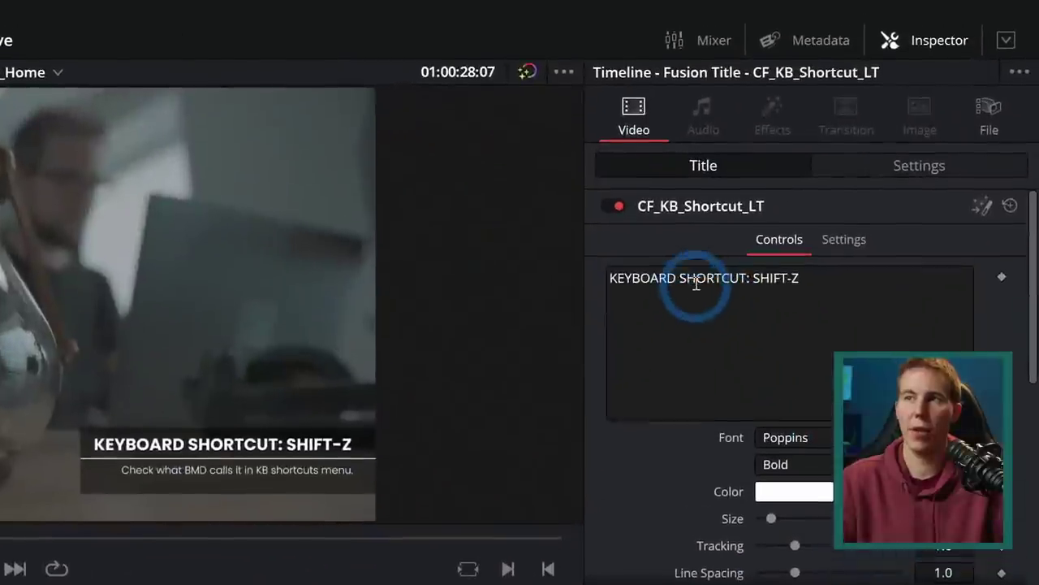
double_click(868, 142)
triple_click(696, 282)
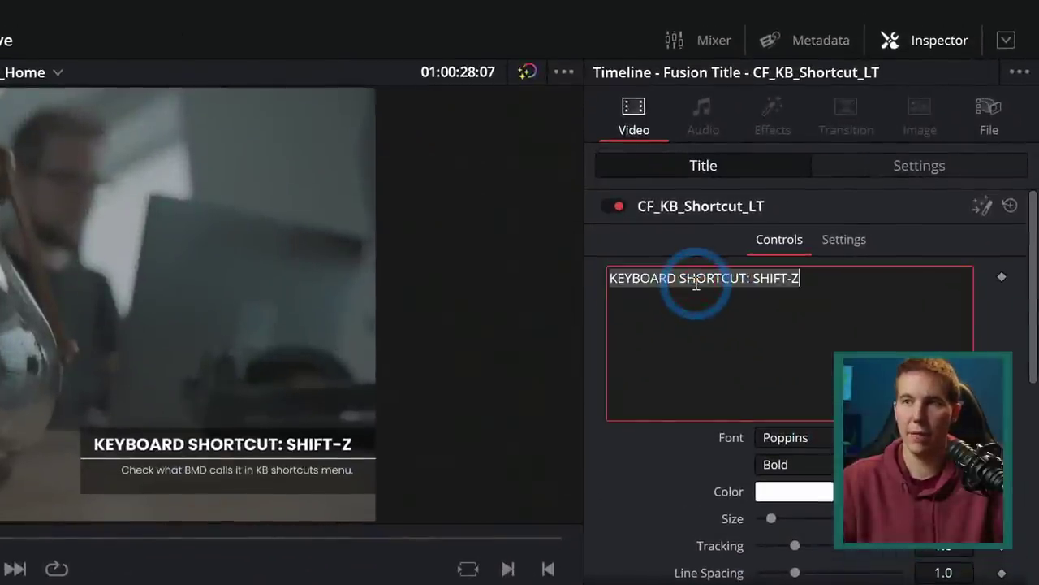
scroll(691, 362, "down", 5)
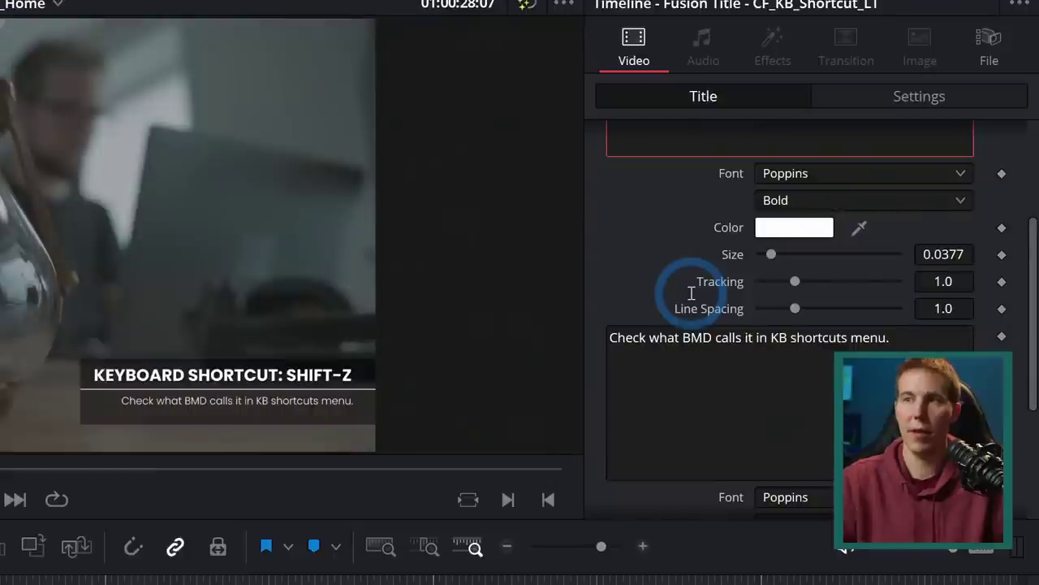
scroll(691, 292, "down", 5)
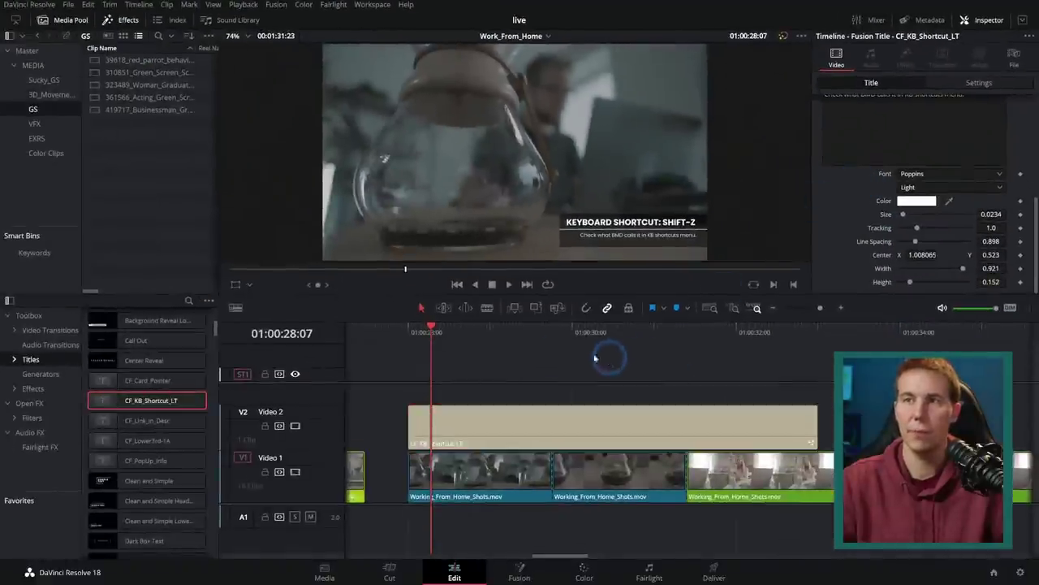
Review the shortcut title in playback, then delete the CF_KB_Shortcut_LT clip
left_click_drag(510, 333, 401, 341)
key("space")
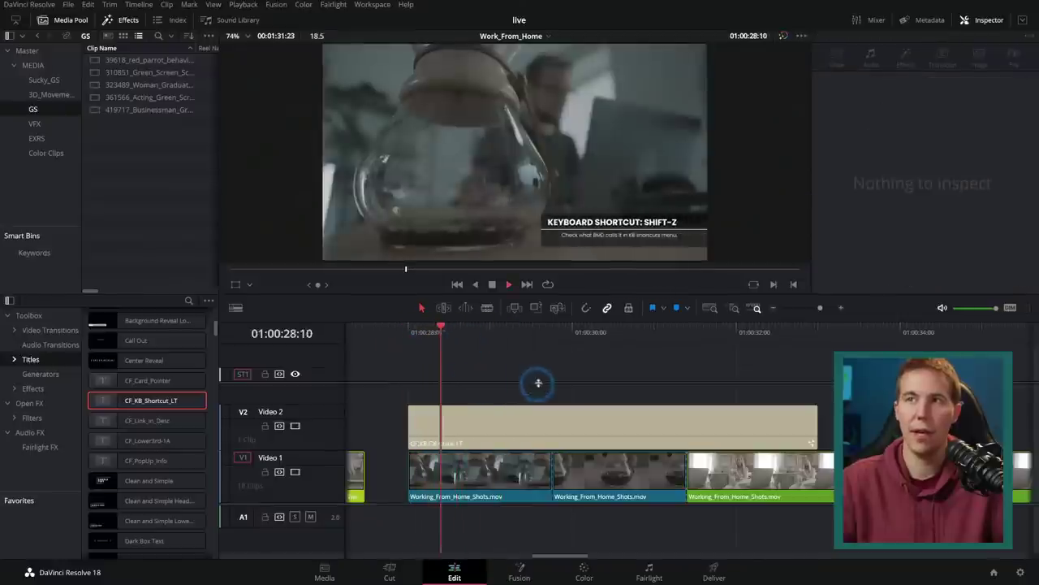
left_click(613, 258)
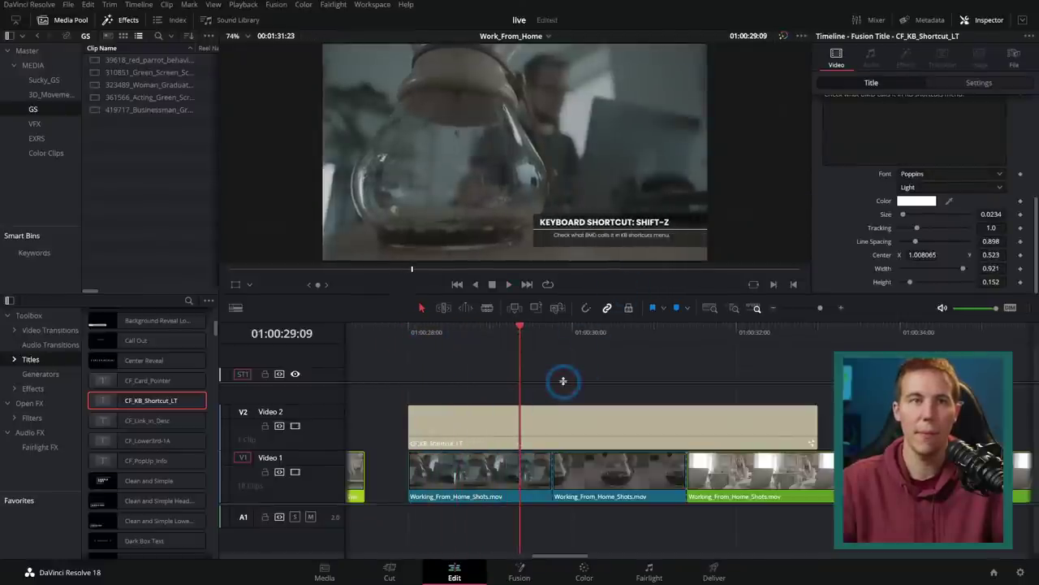
left_click(546, 430)
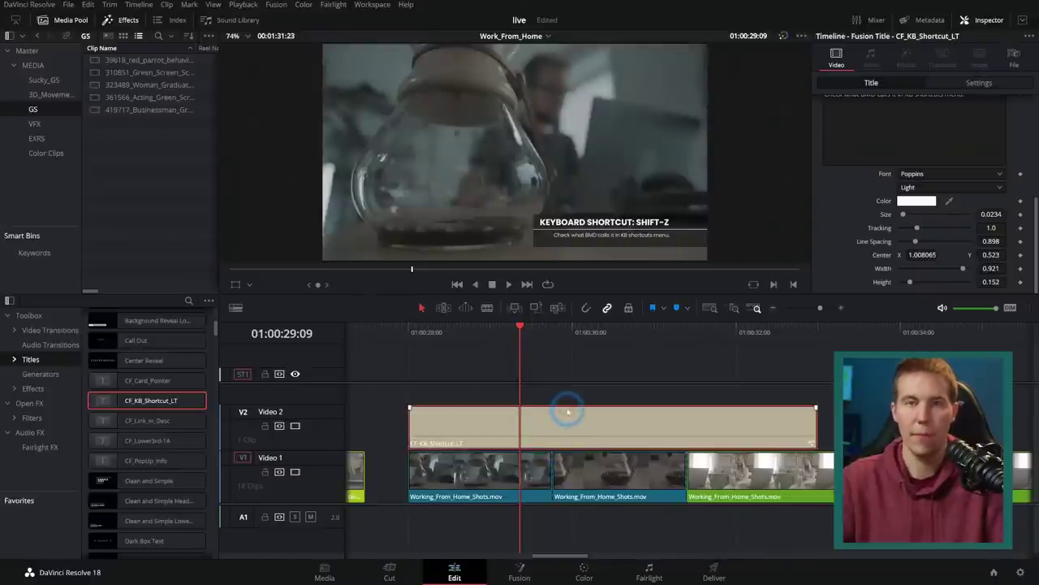
key("Delete")
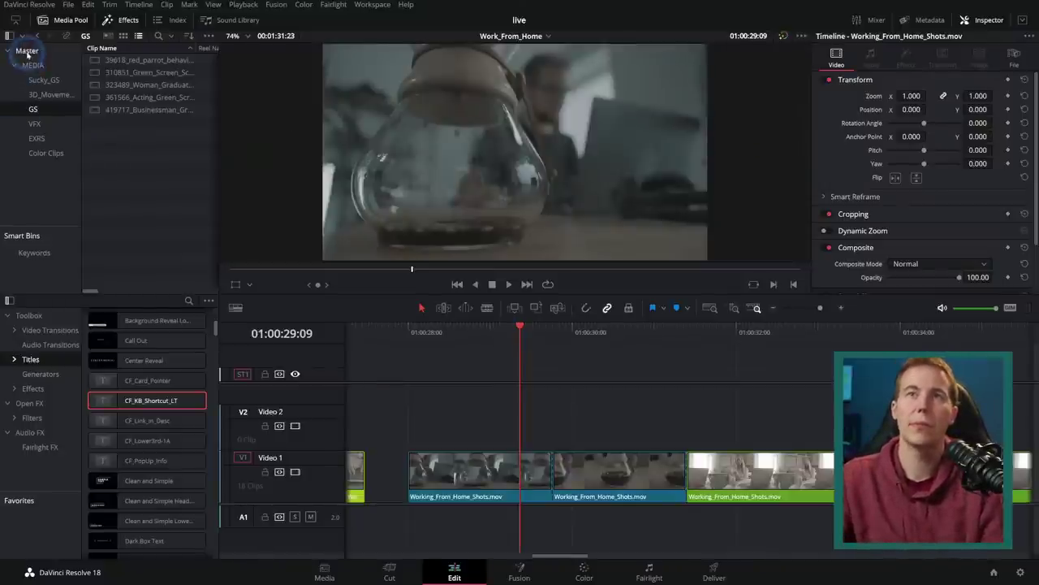
Create Timeline 4 with custom settings at 60 fps, dismissing the video mode error
left_click(26, 51)
right_click(140, 123)
mouse_move(241, 131)
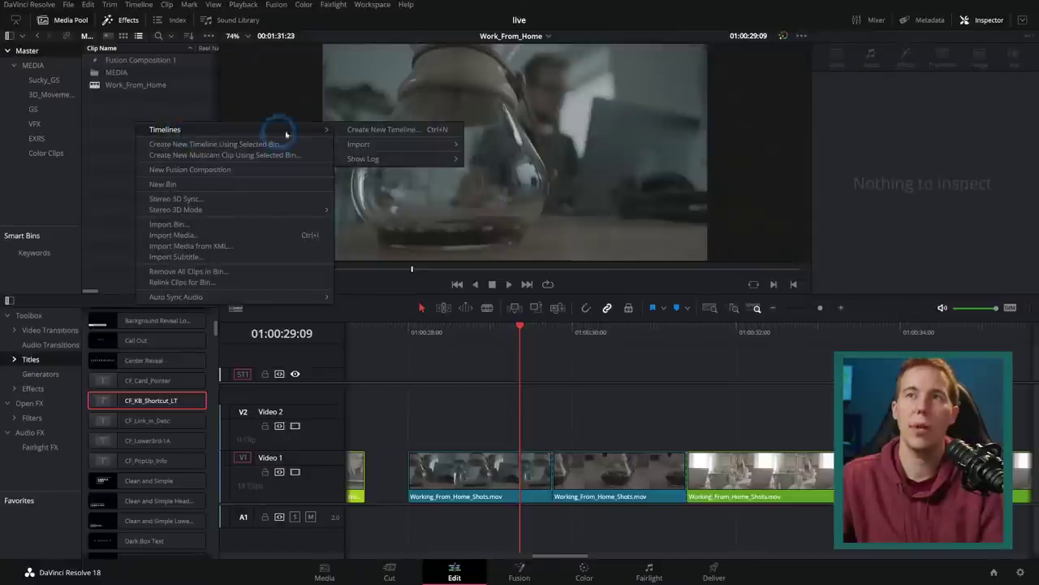
left_click(361, 130)
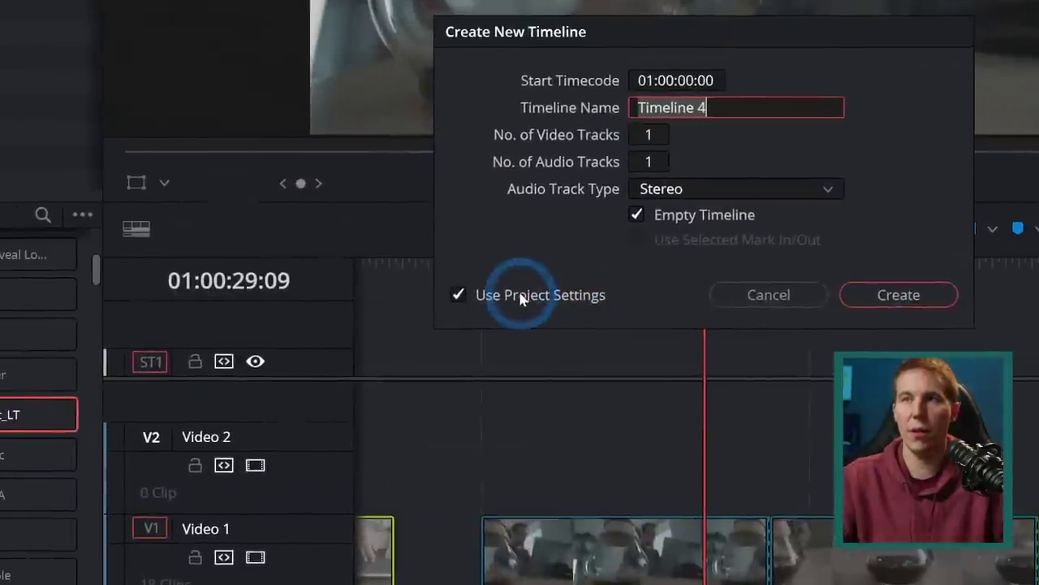
left_click(463, 341)
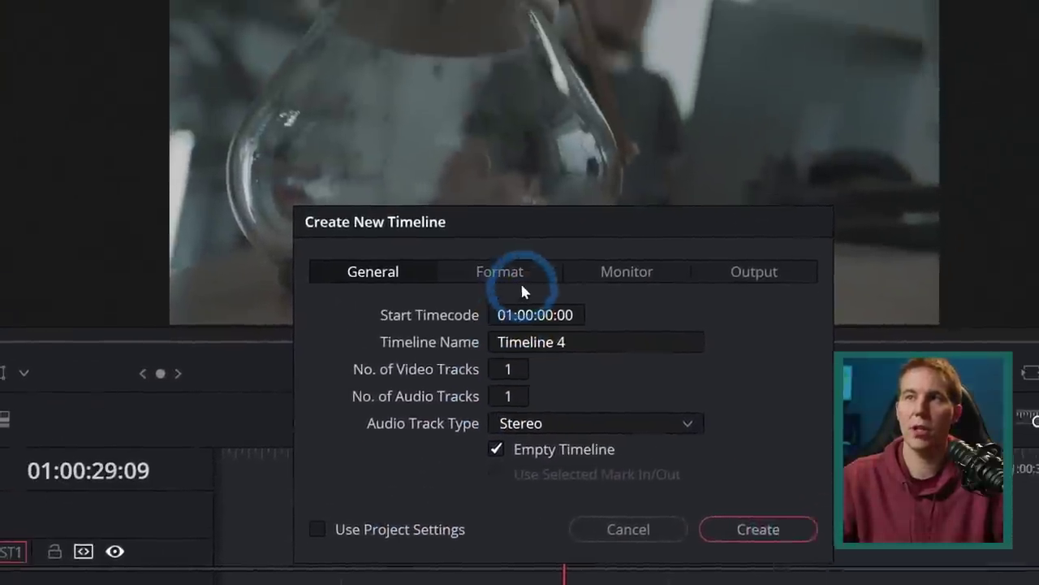
left_click(522, 285)
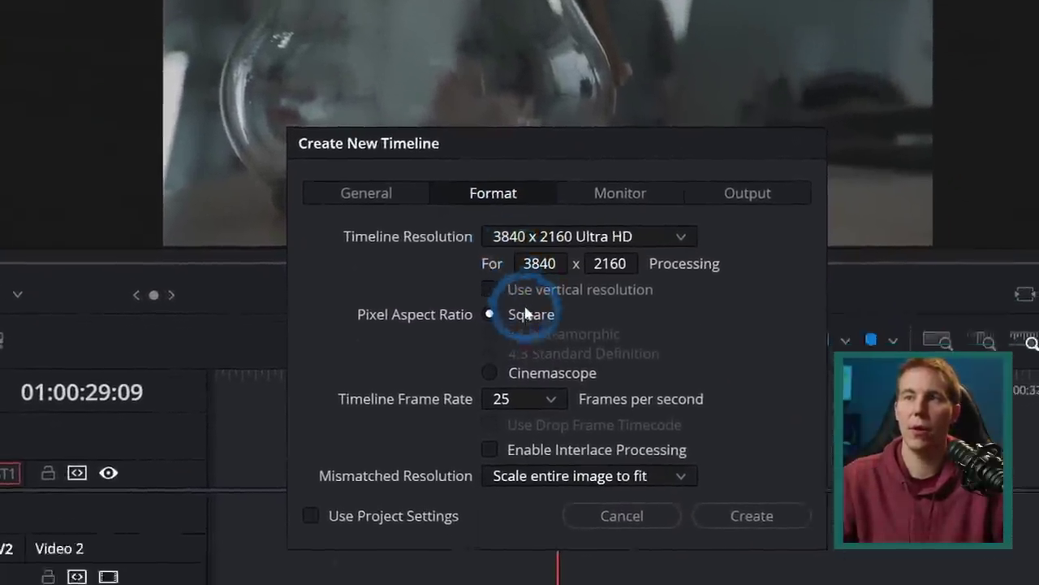
left_click(536, 399)
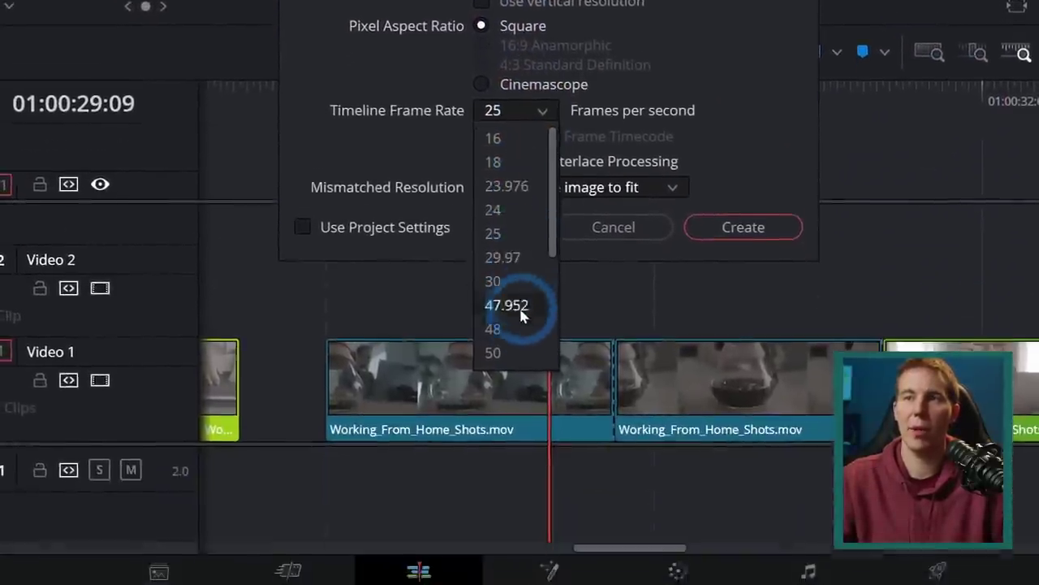
scroll(520, 315, "down", 3)
left_click(538, 261)
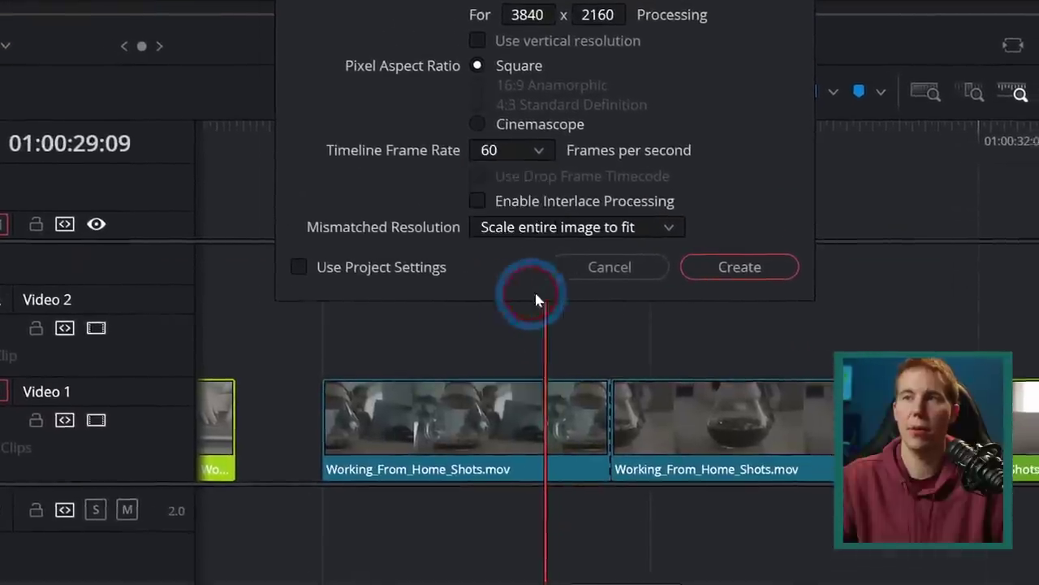
left_click(739, 266)
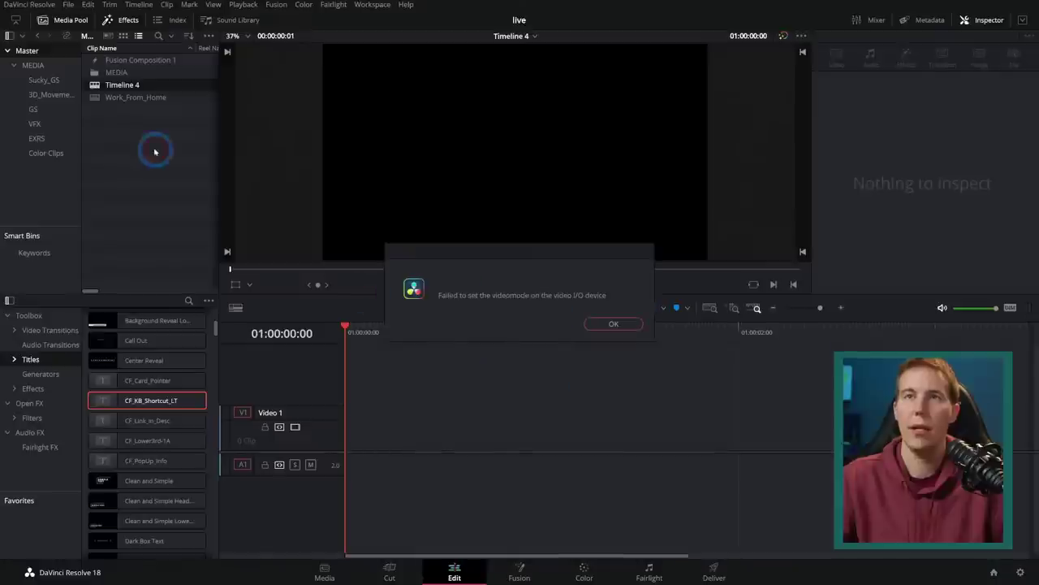
left_click(613, 323)
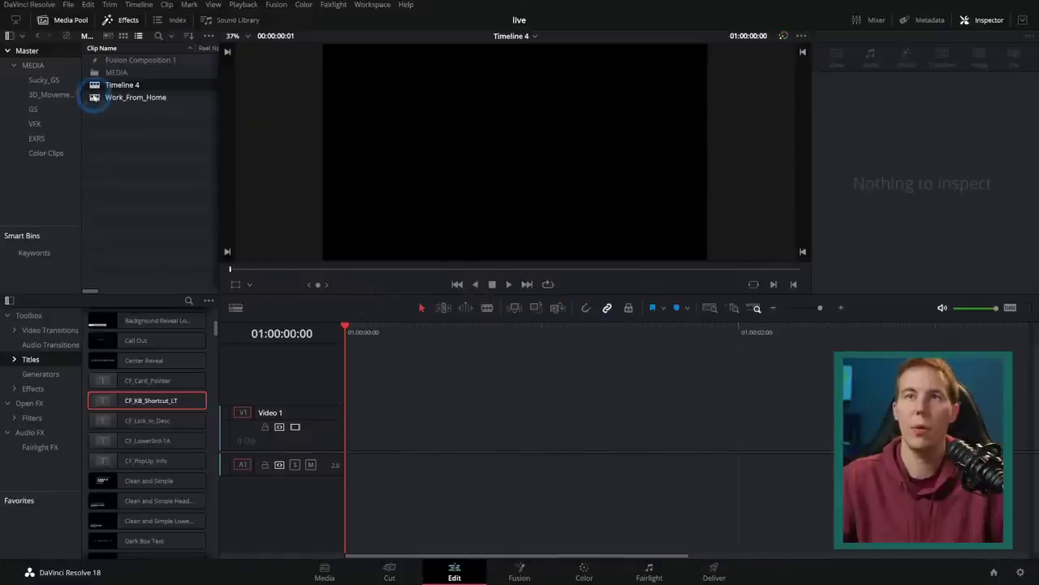
Open the Work_From_Home timeline and select all its Video 1 clips
double_click(95, 97)
left_click(456, 343)
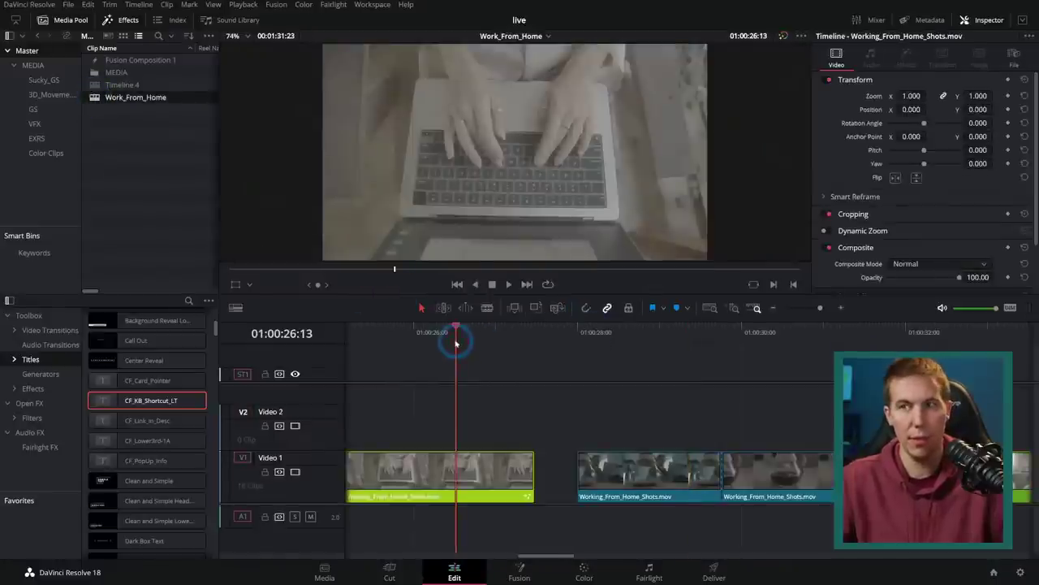
left_click(544, 336)
left_click(519, 334)
left_click(463, 481)
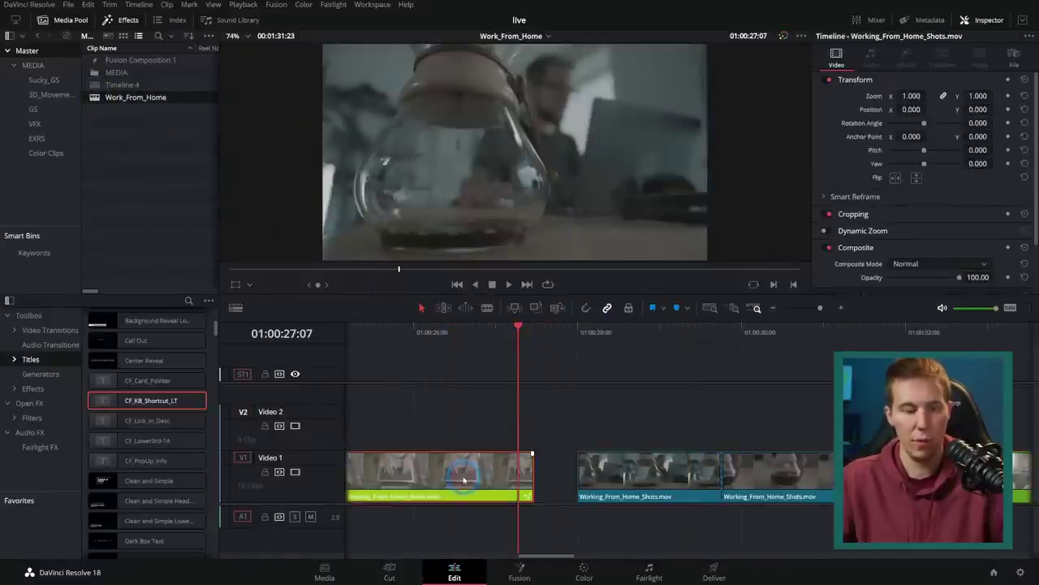
key("ctrl+a")
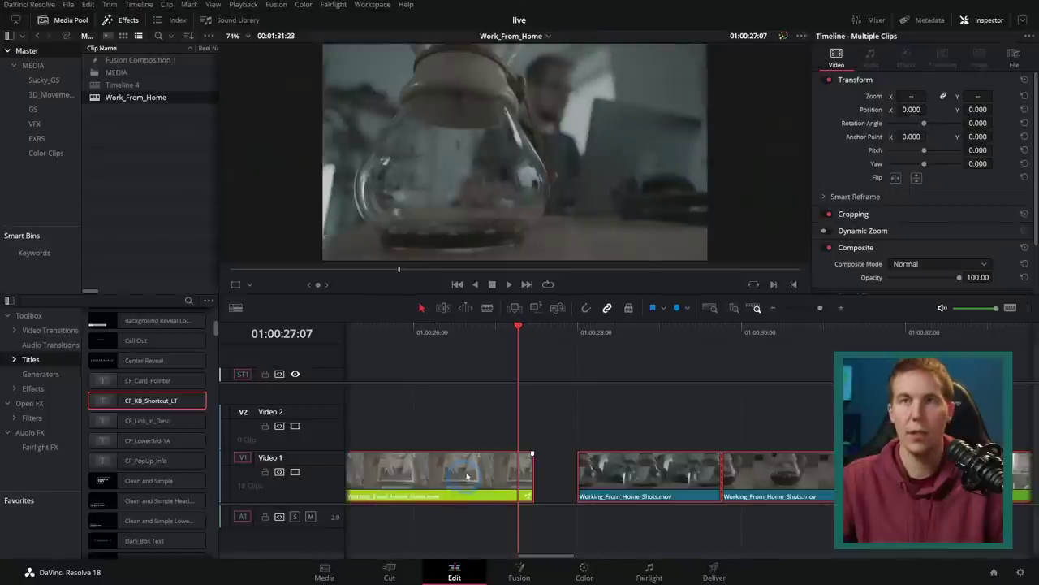
Paste the copied clips into the empty Timeline 4
double_click(122, 84)
left_click(447, 331)
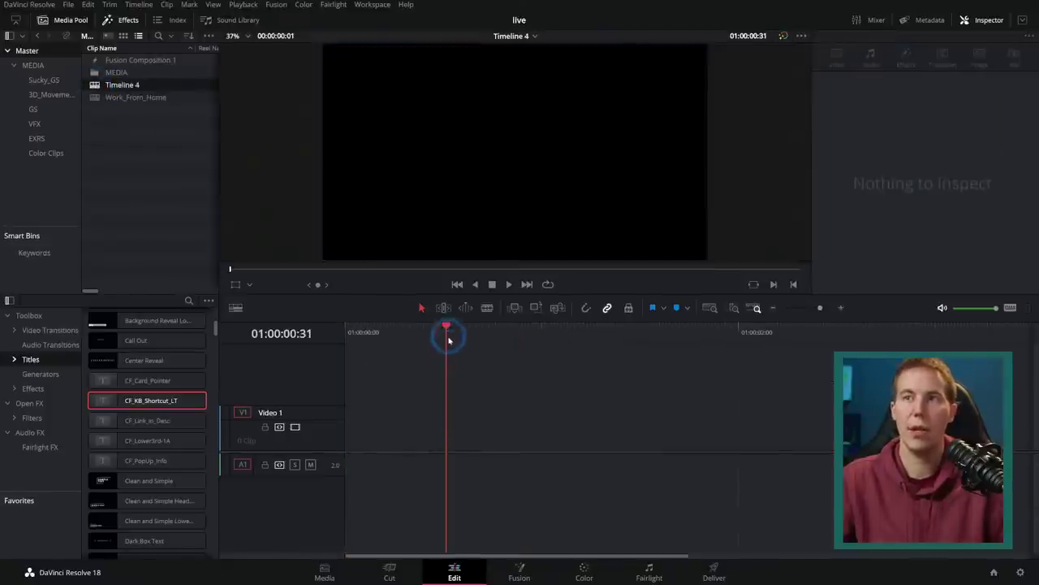
left_click(480, 333)
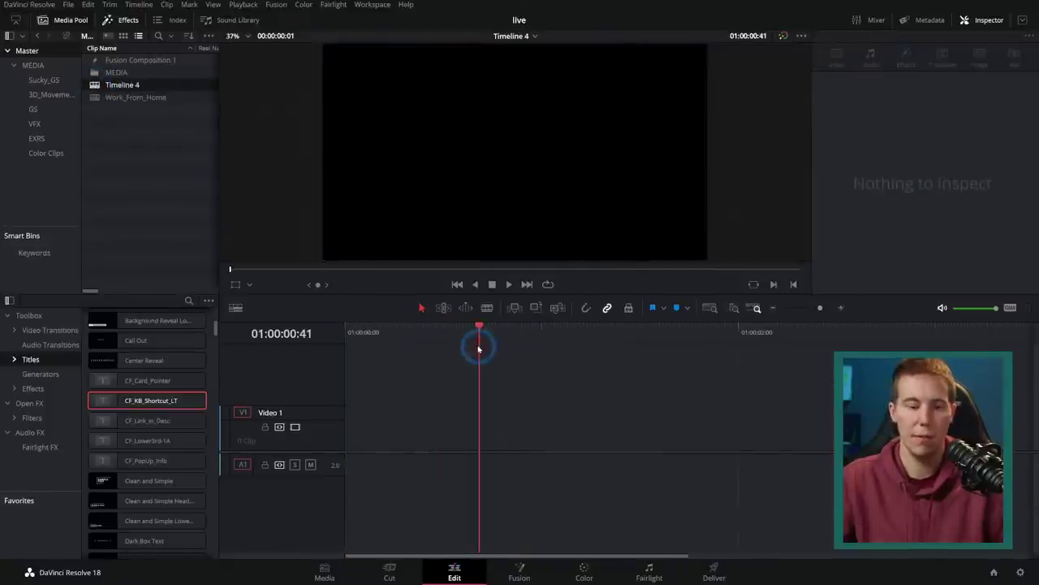
key("ctrl+v")
scroll(524, 395, "down", 5)
left_click(458, 331)
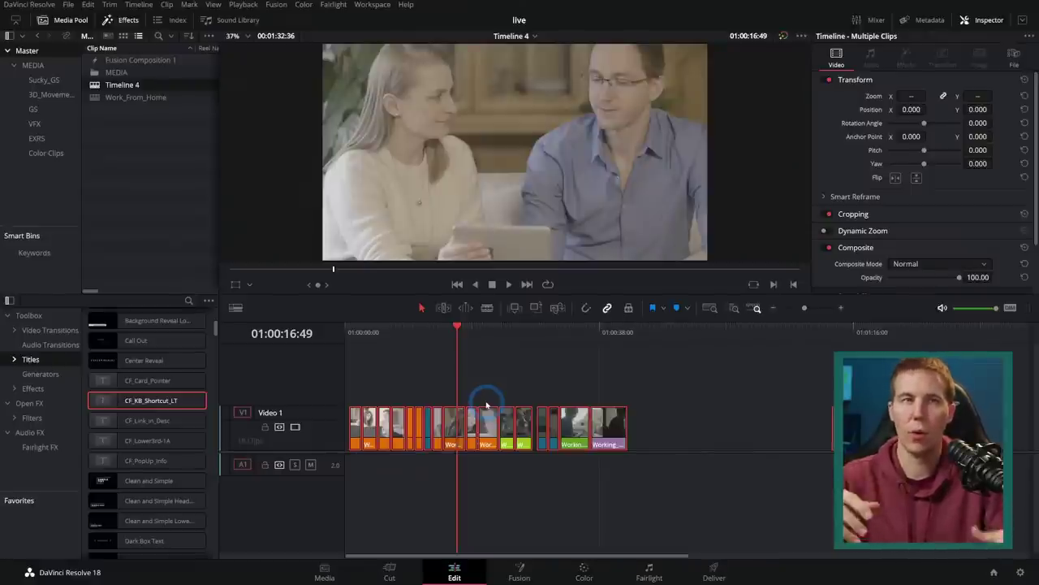
Drag one Timeline 4 clip up from Video 1 onto a new Video 2 track
left_click(424, 363)
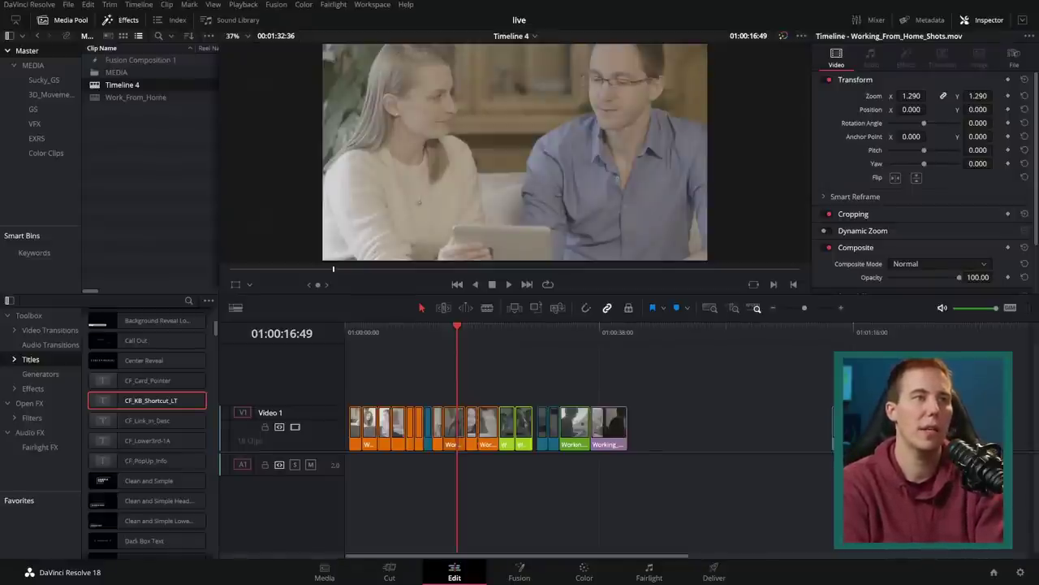
scroll(436, 395, "up", 3)
left_click_drag(512, 424, 515, 377)
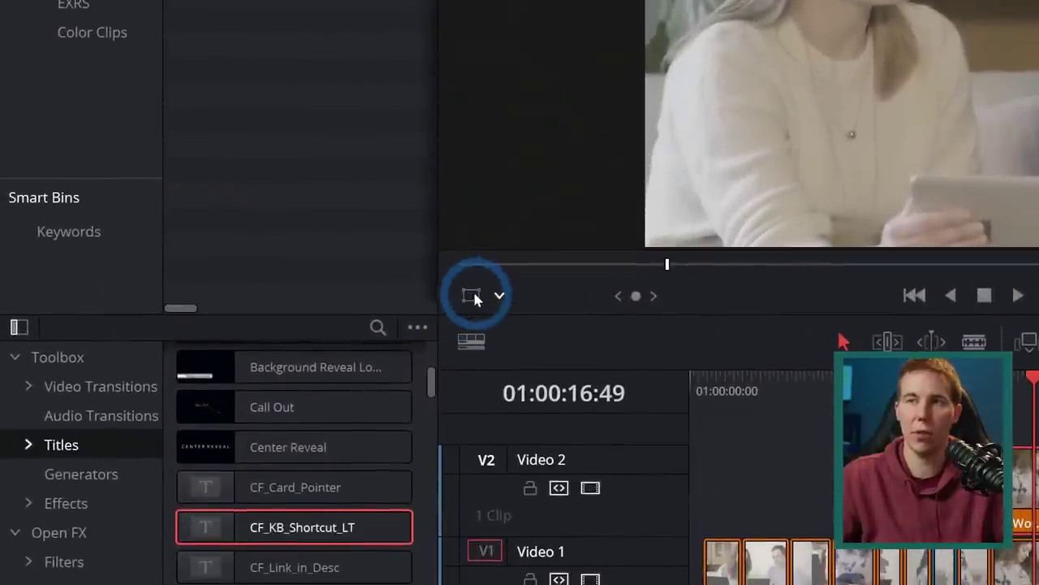
left_click(472, 294)
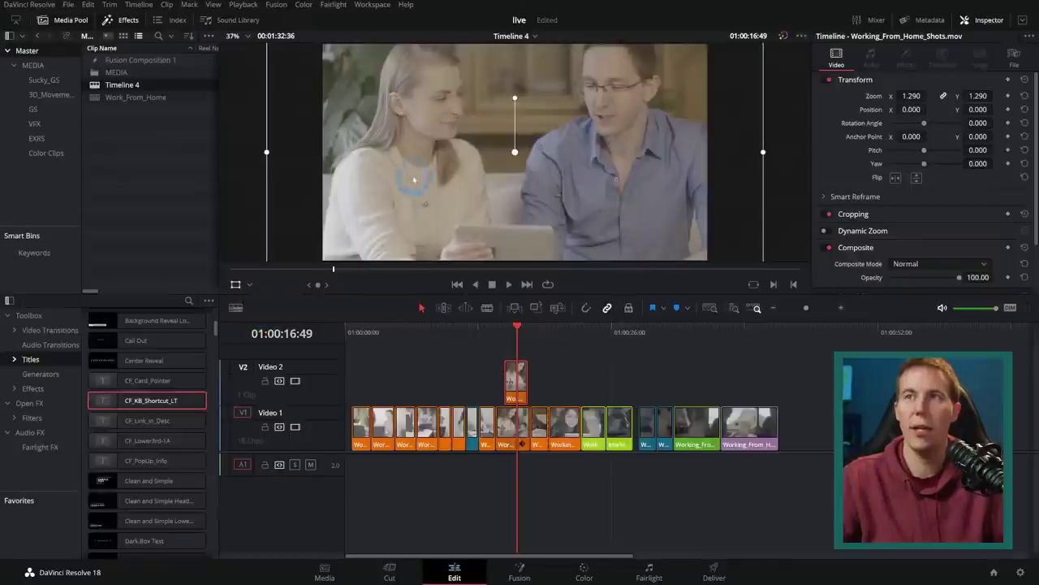
Scale the Video 2 clip to 0.660 zoom and move it to X -43.2, Y -118.8
left_click_drag(959, 114, 936, 123)
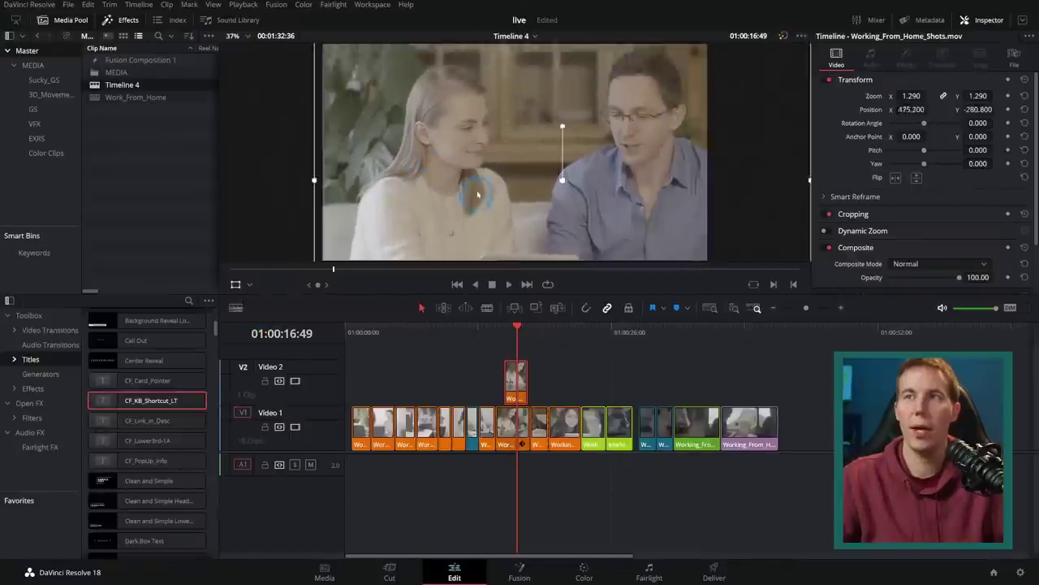
left_click_drag(325, 44, 412, 70)
left_click(920, 106)
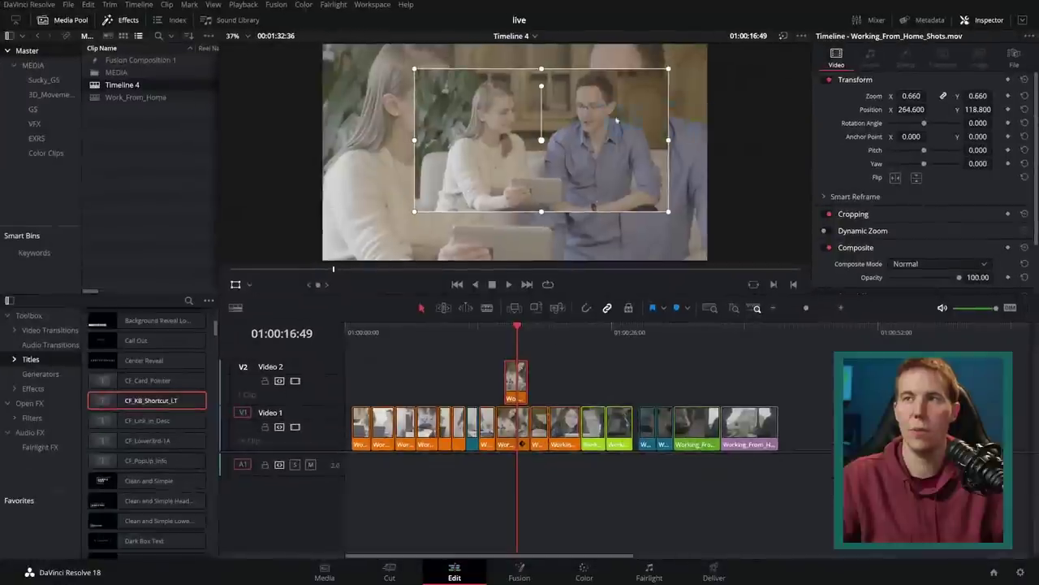
left_click_drag(617, 120, 559, 151)
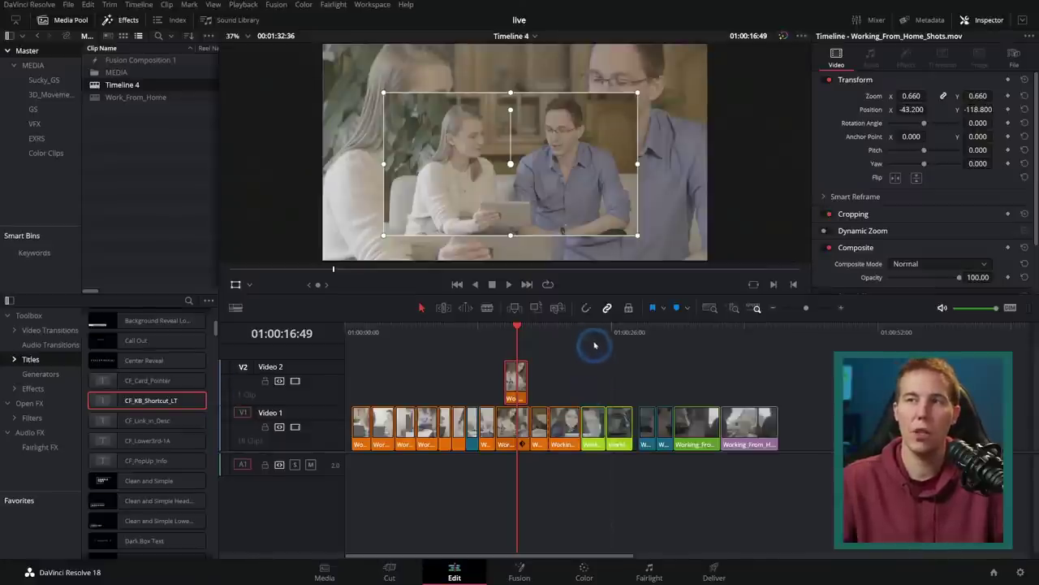
Glance at the Deliver page, then park the Edit page playhead at 01:00:09:46
left_click(559, 349)
left_click(715, 568)
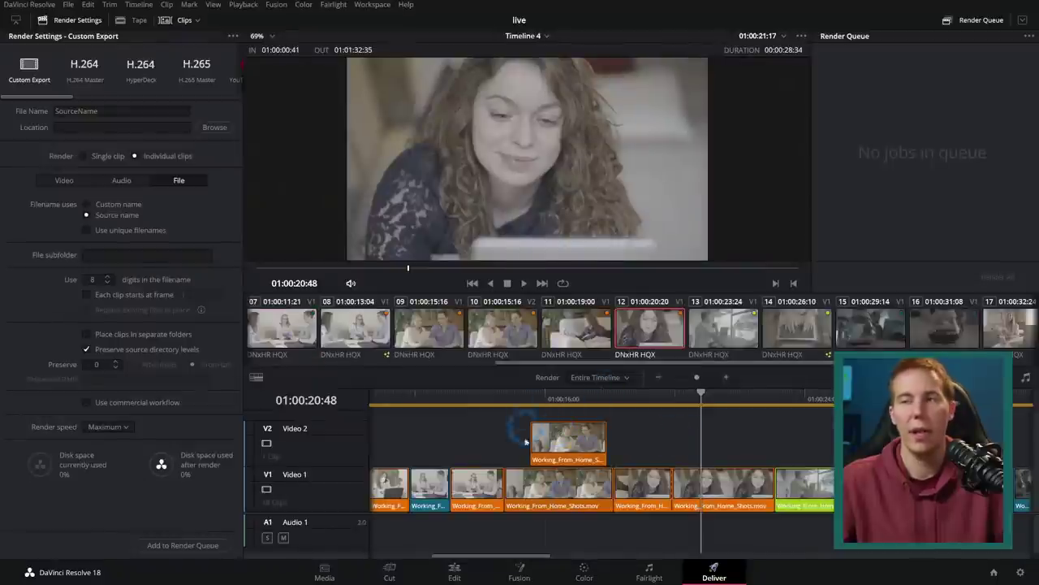
left_click(455, 568)
mouse_move(428, 352)
left_mouse_down()
mouse_move(463, 336)
mouse_move(445, 349)
left_mouse_up()
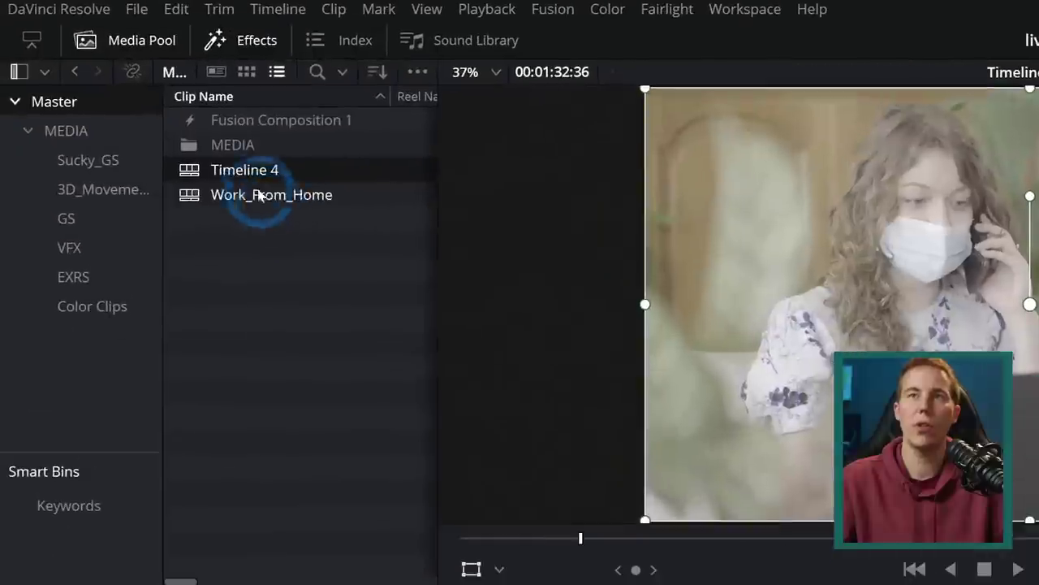
Change Timeline 4's resolution to 3840 x 2160 Ultra HD and hide the viewer transform overlay
right_click(127, 86)
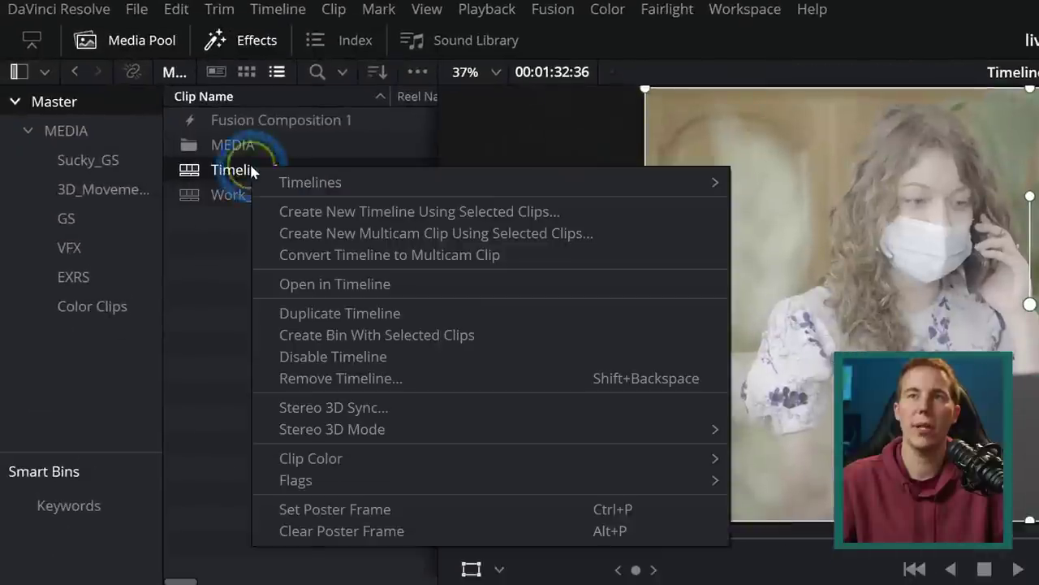
mouse_move(382, 184)
left_click(792, 183)
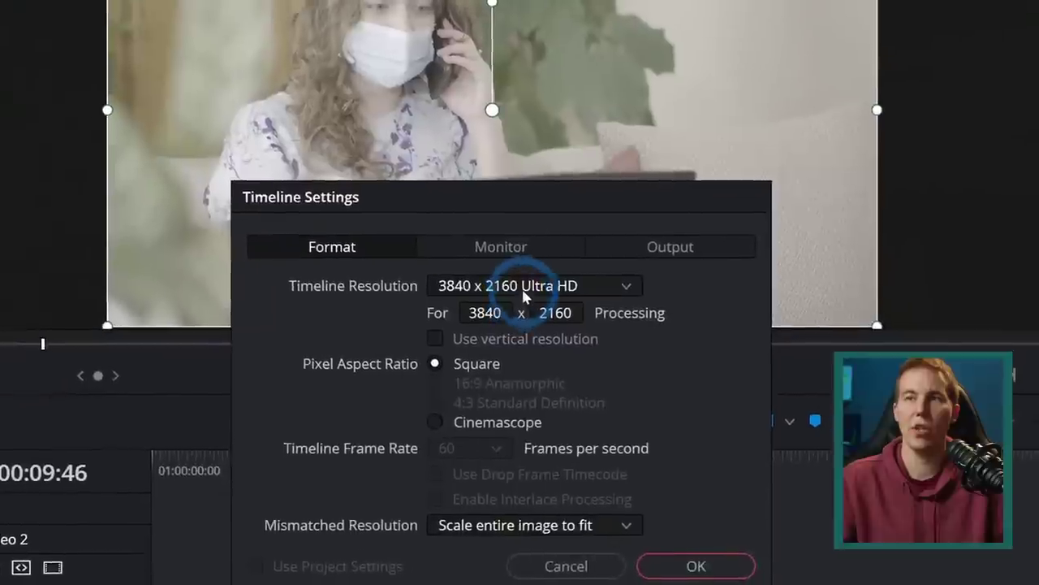
left_click(735, 482)
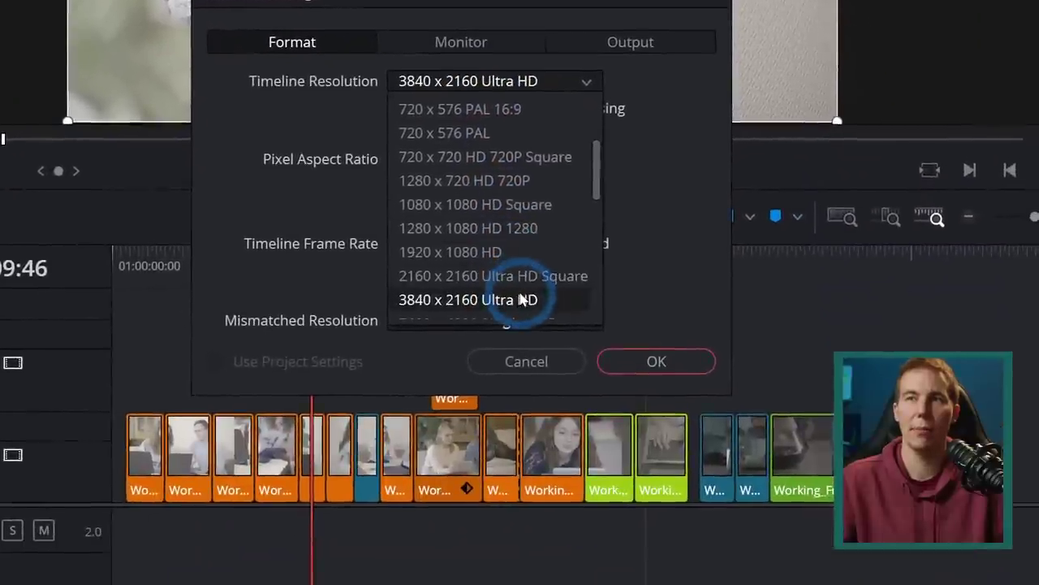
left_click(528, 359)
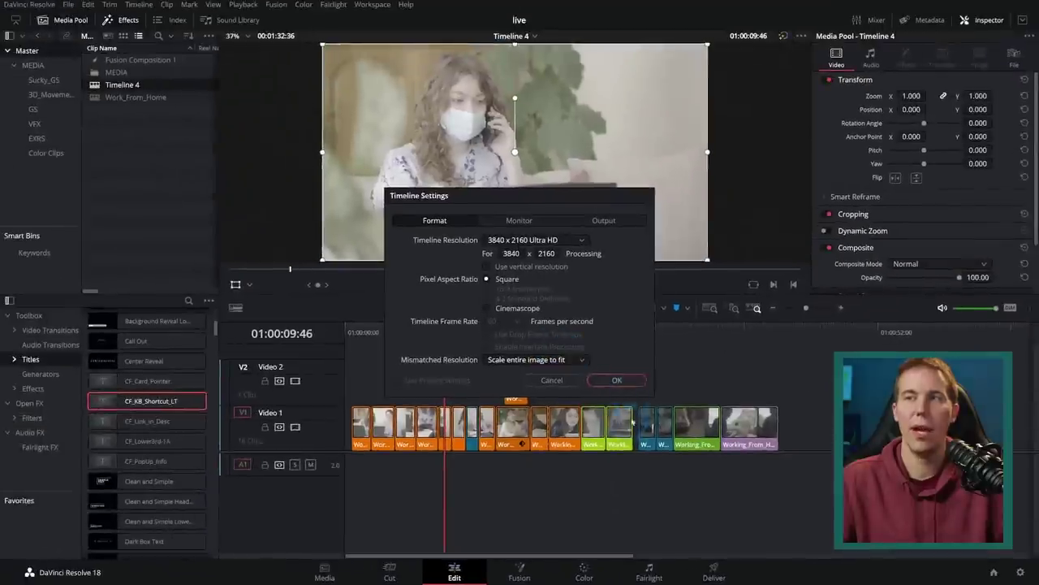
left_click(617, 382)
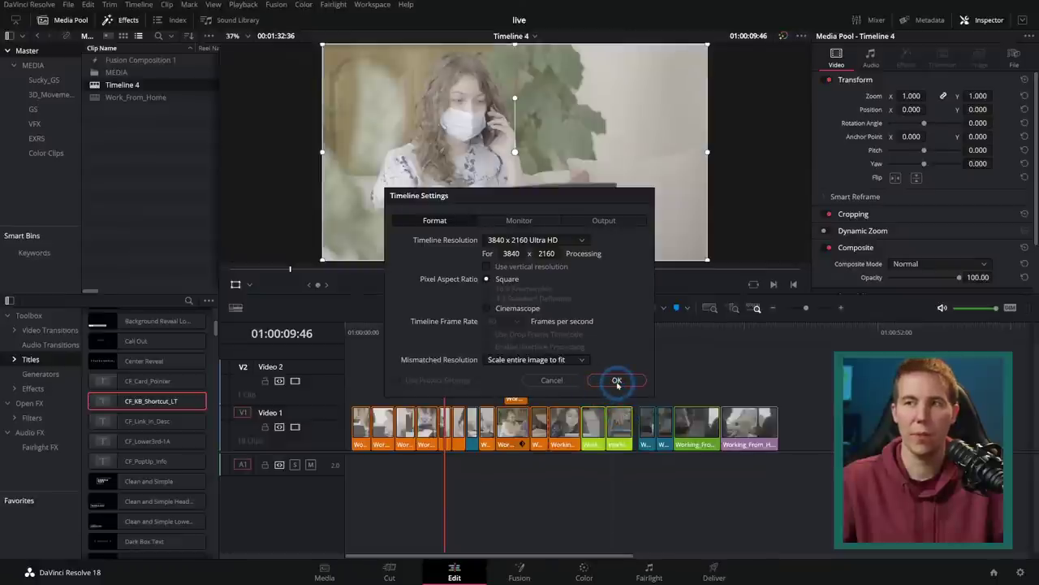
left_click(252, 282)
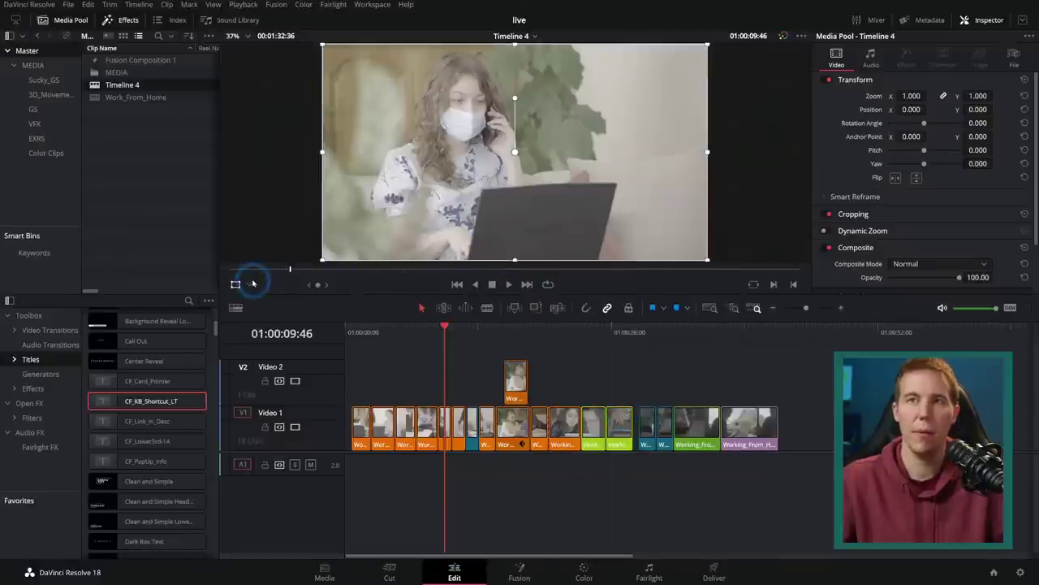
left_click(549, 202)
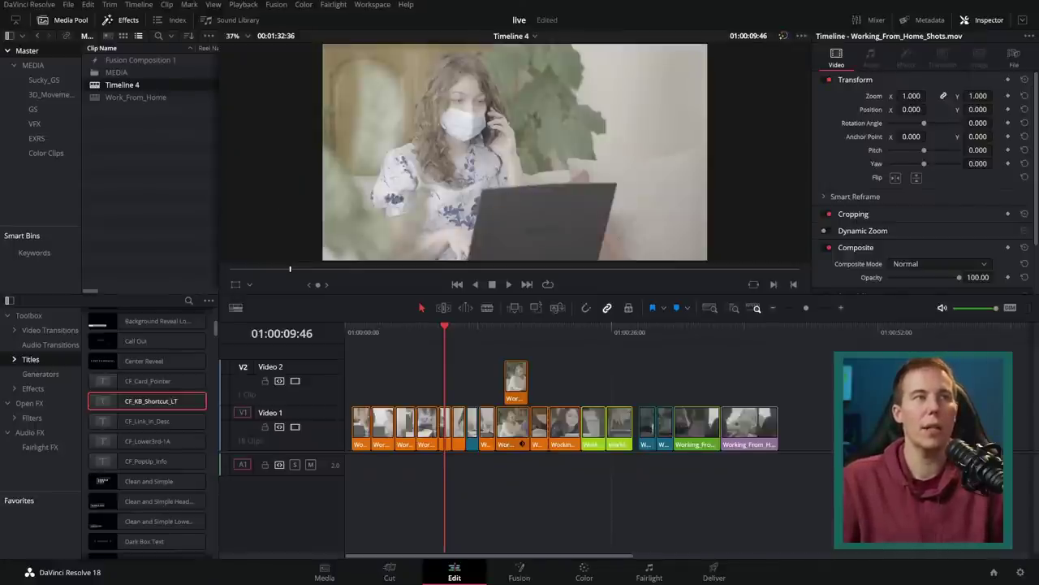
left_click(287, 336)
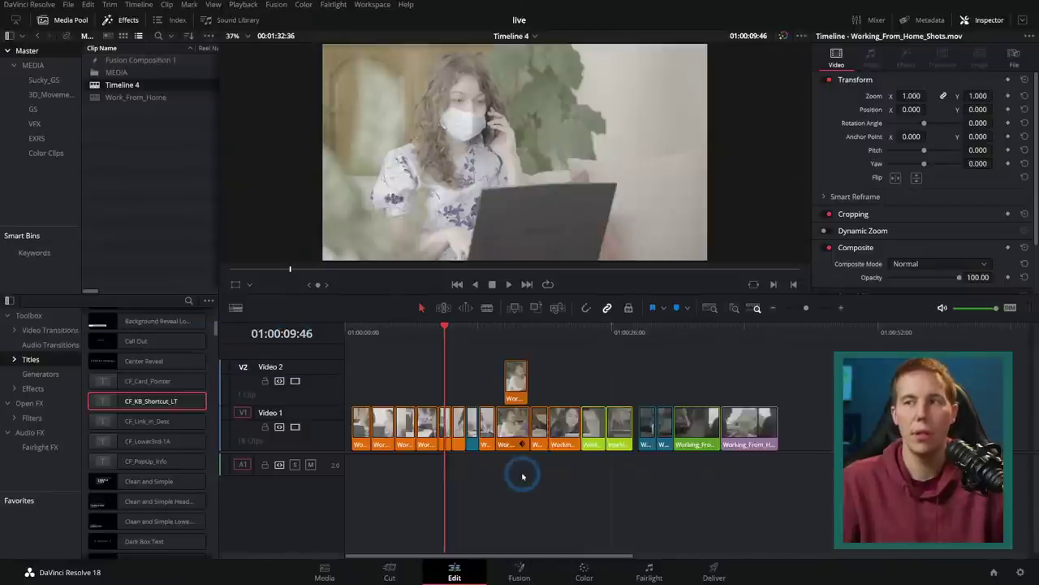
Keep Export Audio enabled as Linear PCM, 2 channels, 16-bit in the render settings, then return to the Edit page
left_click(714, 571)
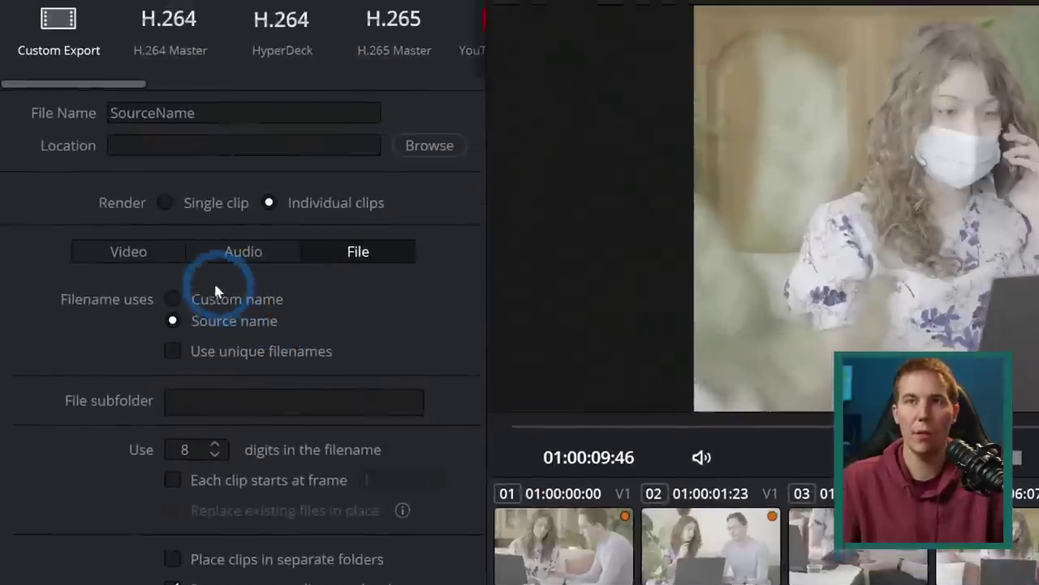
left_click(72, 180)
left_click(118, 180)
left_click(20, 289)
left_click(19, 290)
left_click(19, 286)
left_click(18, 287)
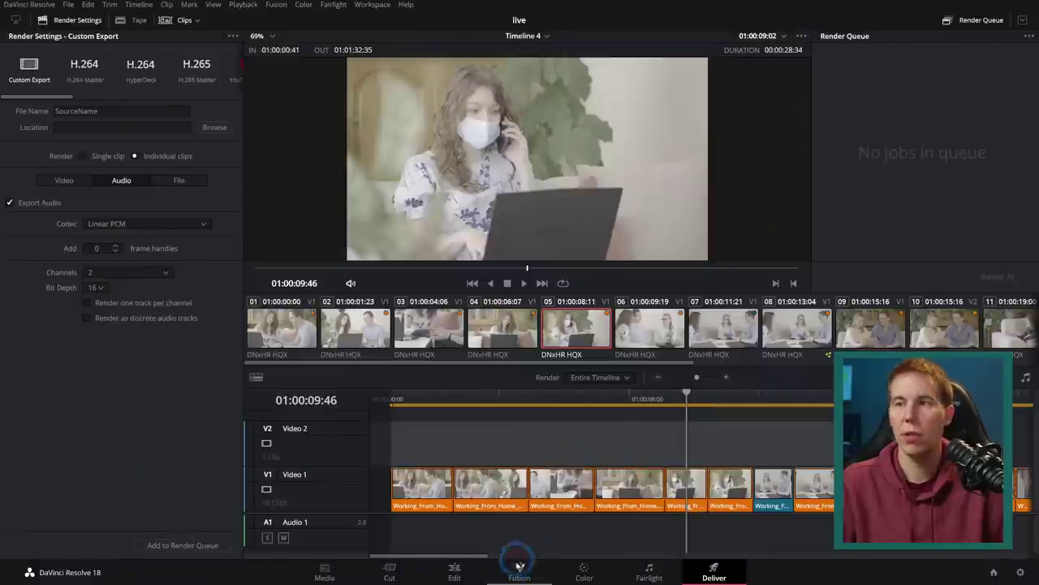
left_click(454, 572)
scroll(402, 379, "up", 5)
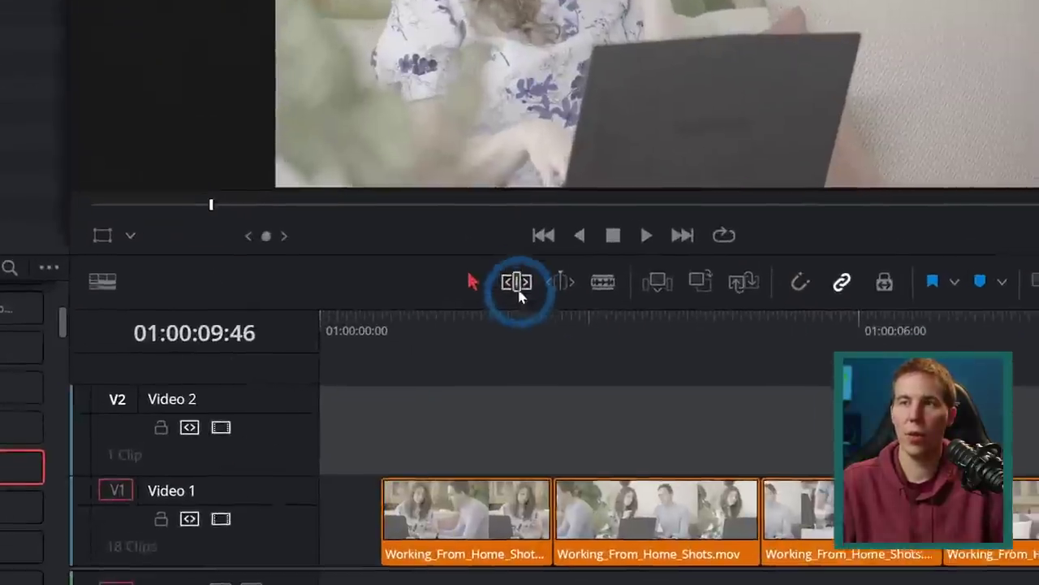
Enable the Blade Edit Mode tool in the timeline toolbar
left_click(443, 307)
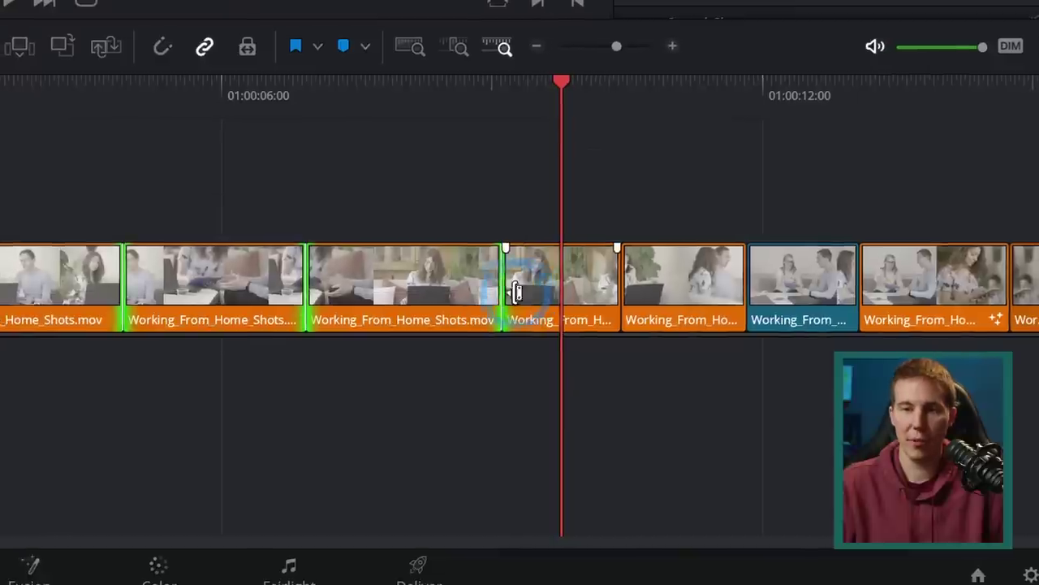
left_click(56, 305)
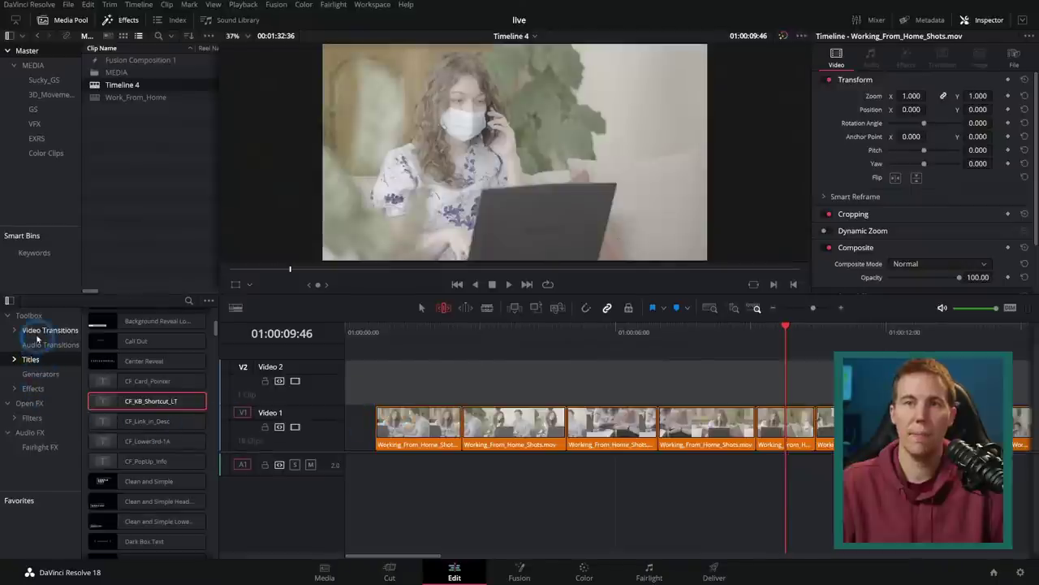
Trim the first Video 1 clip and place a Triangle Iris transition at its start
left_click(49, 329)
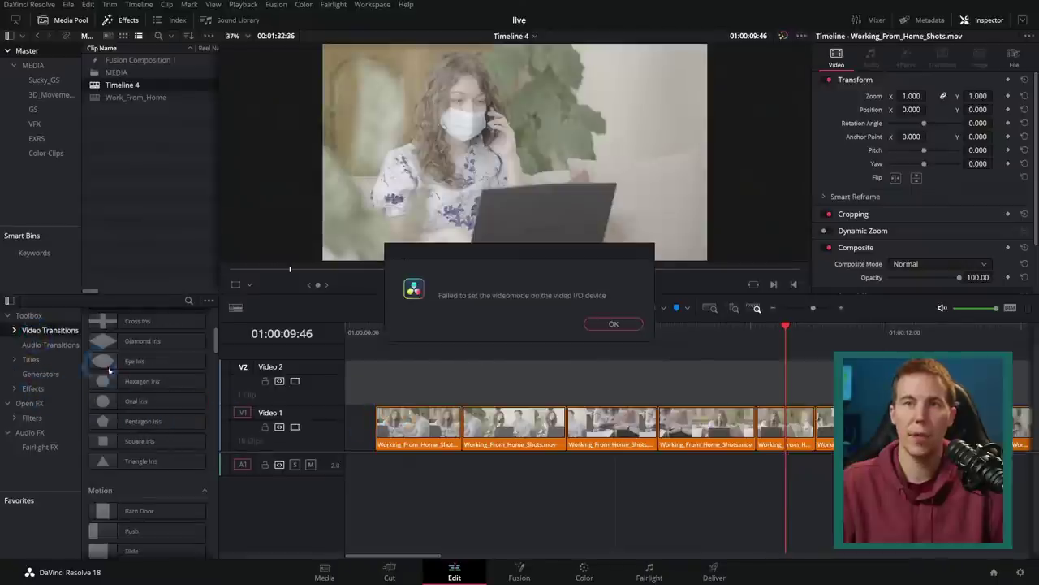
left_click(611, 325)
left_click_drag(122, 381, 413, 382)
left_click_drag(379, 422, 398, 424)
left_click_drag(102, 461, 371, 419)
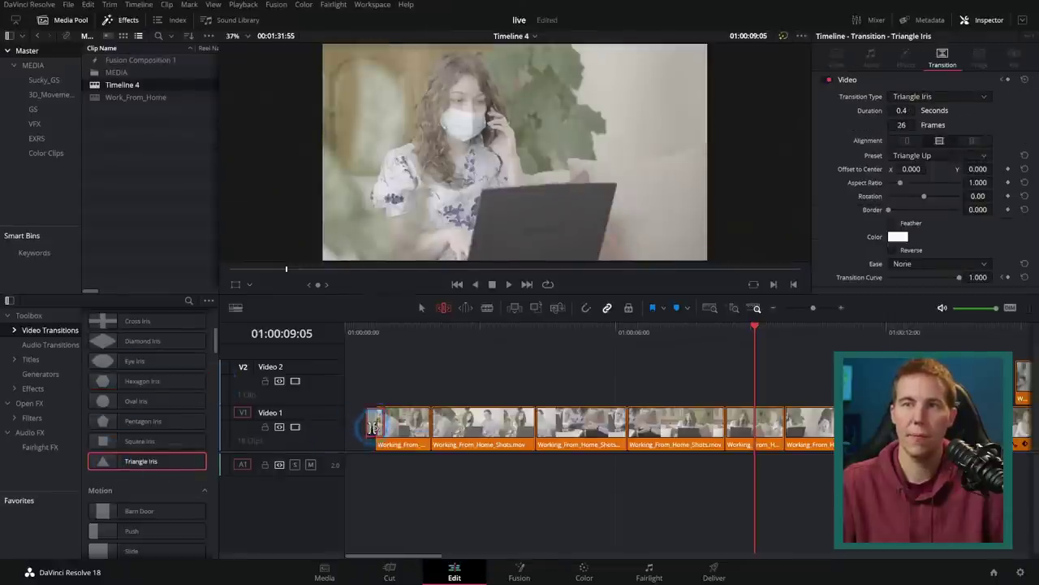
Zoom into the timeline, scrub through the Triangle Iris transition, and select it
key("ctrl+equal")
key("ctrl+equal")
left_click(491, 329)
key("Home")
mouse_move(430, 329)
left_mouse_down()
mouse_move(456, 329)
mouse_move(411, 329)
mouse_move(441, 329)
left_mouse_up()
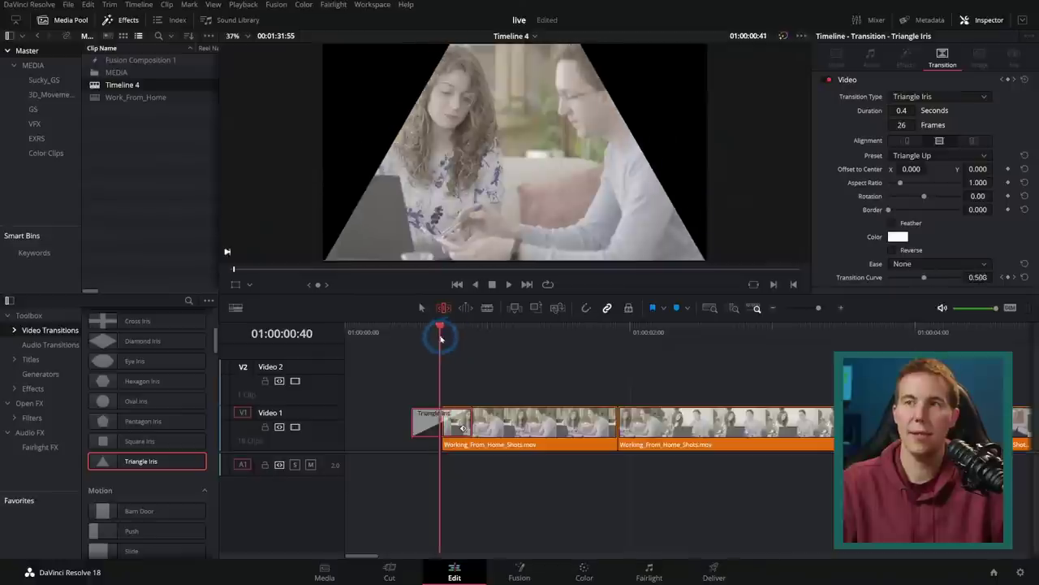
left_click(449, 412)
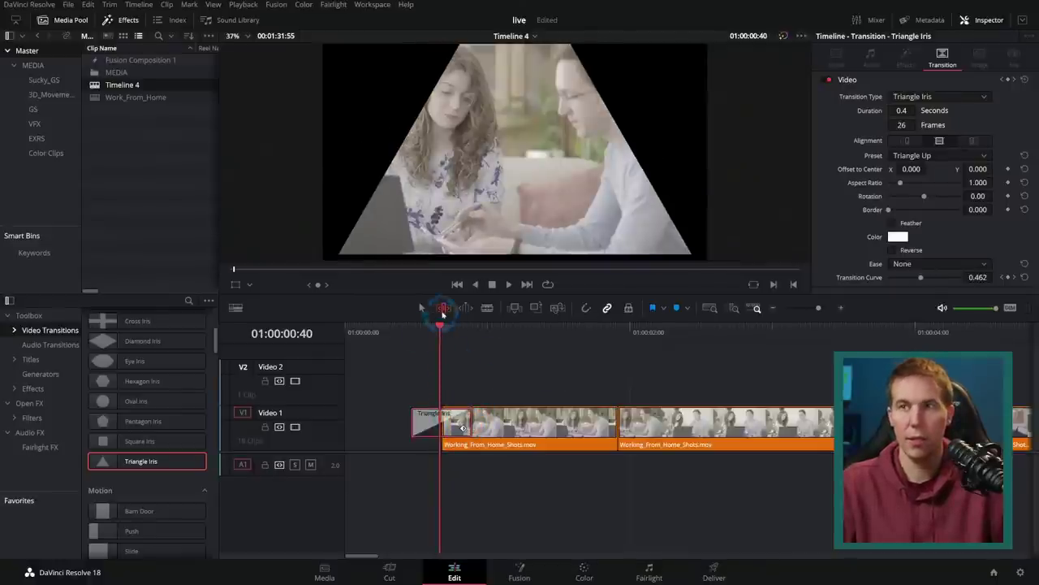
Select several Video 1 clips, then play back the transition from just before it
scroll(469, 392, "down", 5)
scroll(469, 392, "down", 2)
left_click_drag(366, 379, 506, 439)
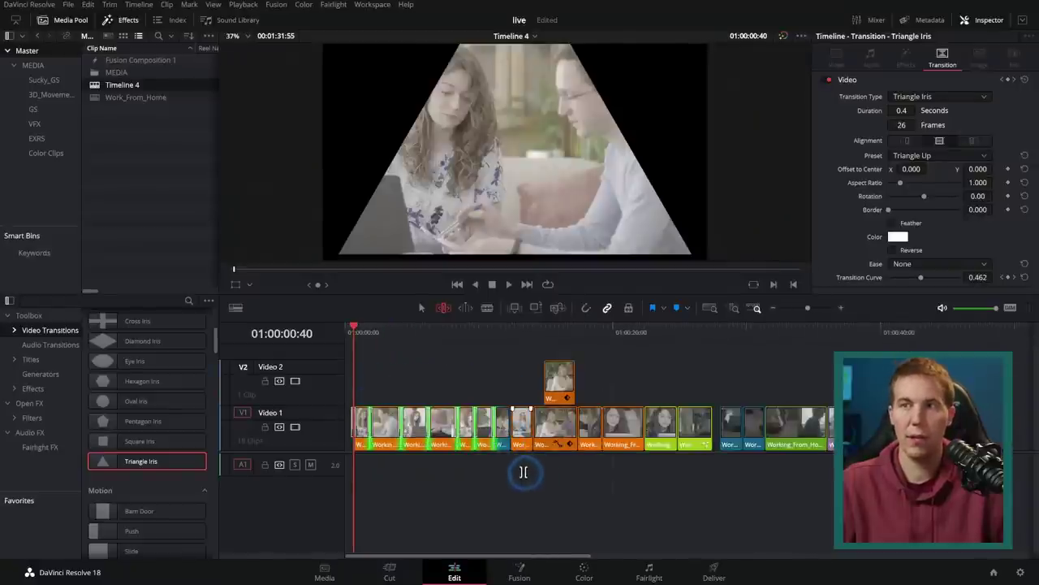
scroll(520, 455, "up", 5)
left_click(453, 344)
key("space")
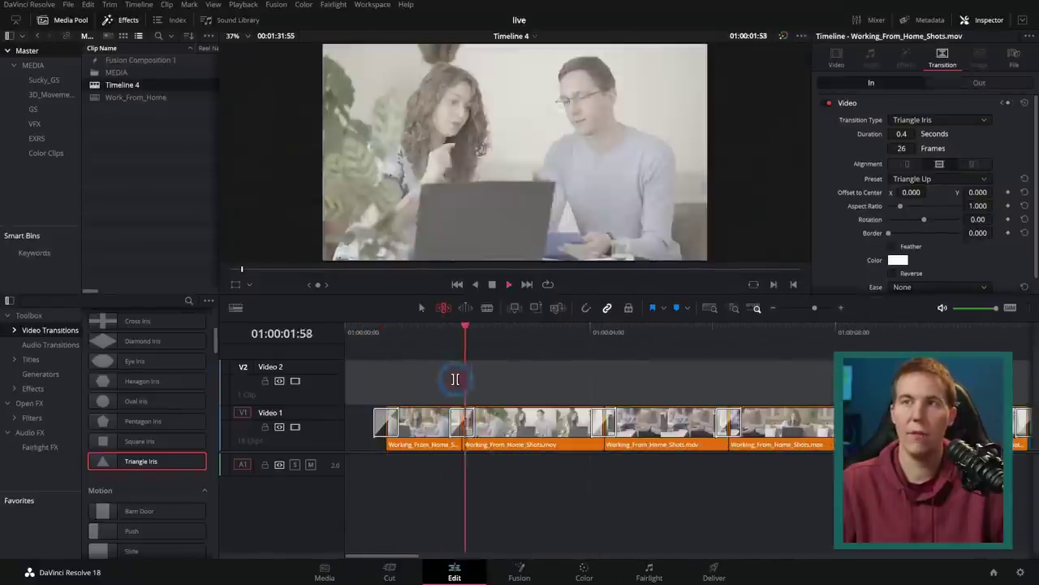
left_click(473, 343)
Step through the Triangle Iris transition, then open the clip on the Fusion page
left_click_drag(473, 343, 733, 369)
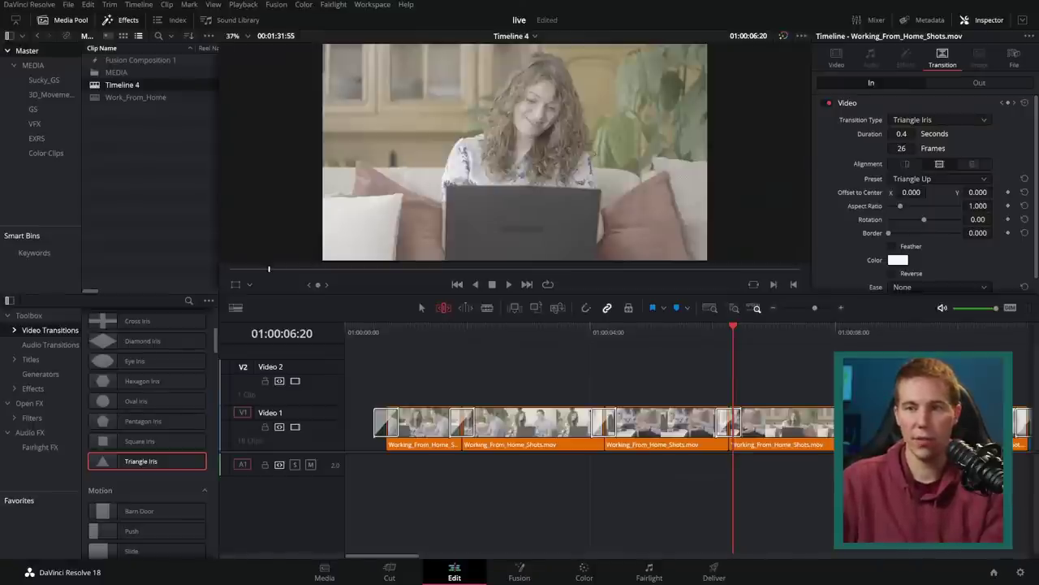
left_click(520, 572)
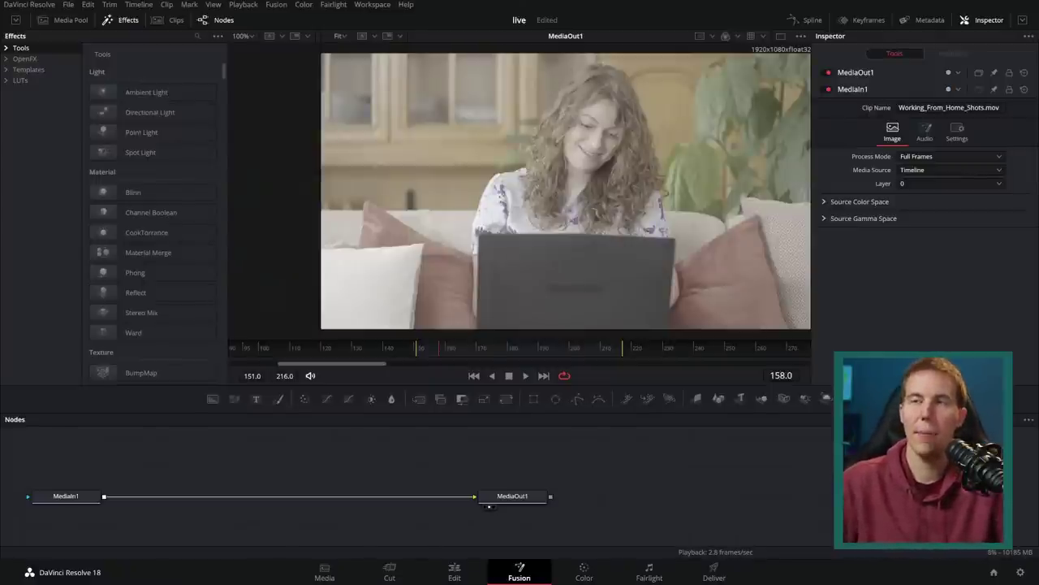
left_click(359, 455)
Add a Text+ node reading 'WORD' at size 0.2165, merged over the clip via Merge1
left_click_drag(258, 399, 220, 501)
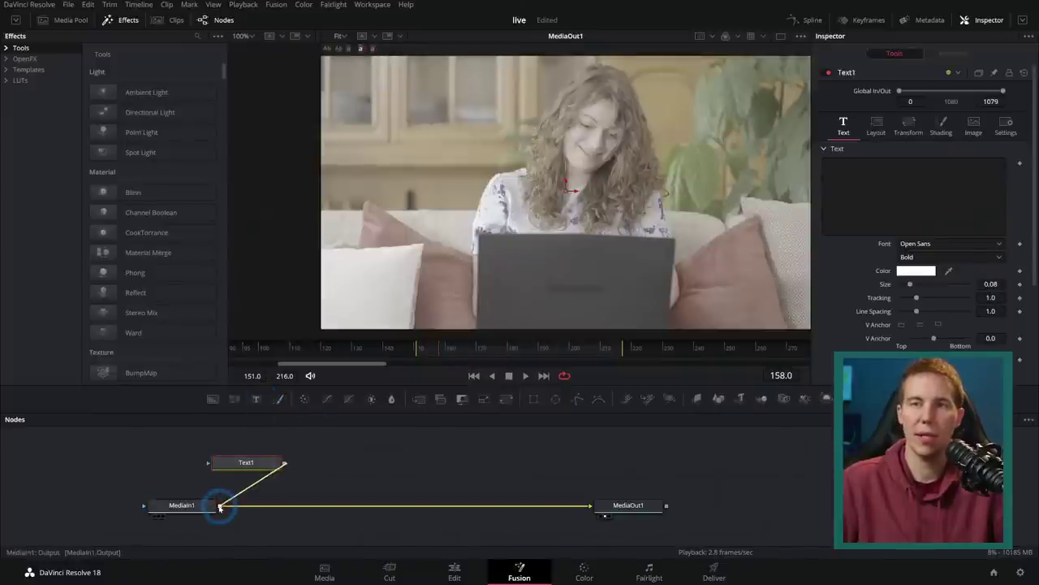
left_click(258, 461)
left_click(879, 194)
type("WORD")
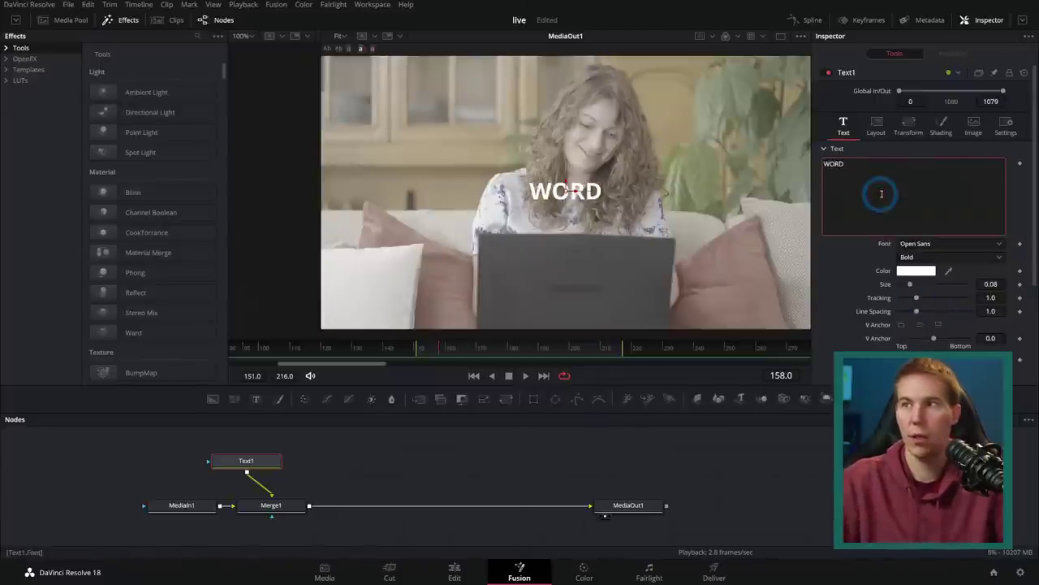
left_click(910, 285)
left_click_drag(909, 285, 928, 286)
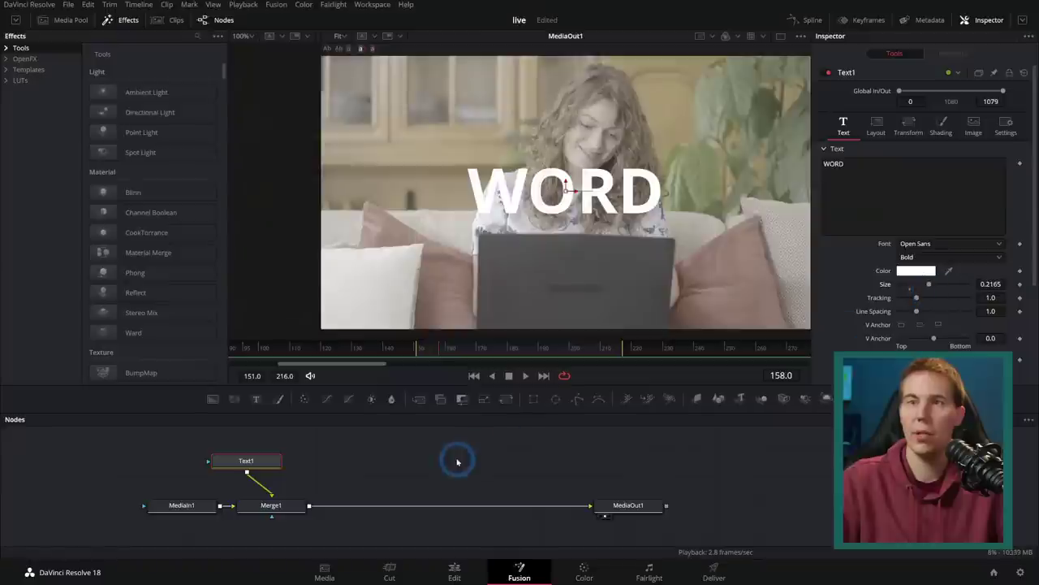
left_click_drag(262, 469, 280, 466)
Add a Rectangle1 mask node and wire it into Merge1's mask input
left_click_drag(533, 399, 386, 452)
left_click_drag(233, 501, 173, 498)
left_click_drag(463, 446, 341, 502)
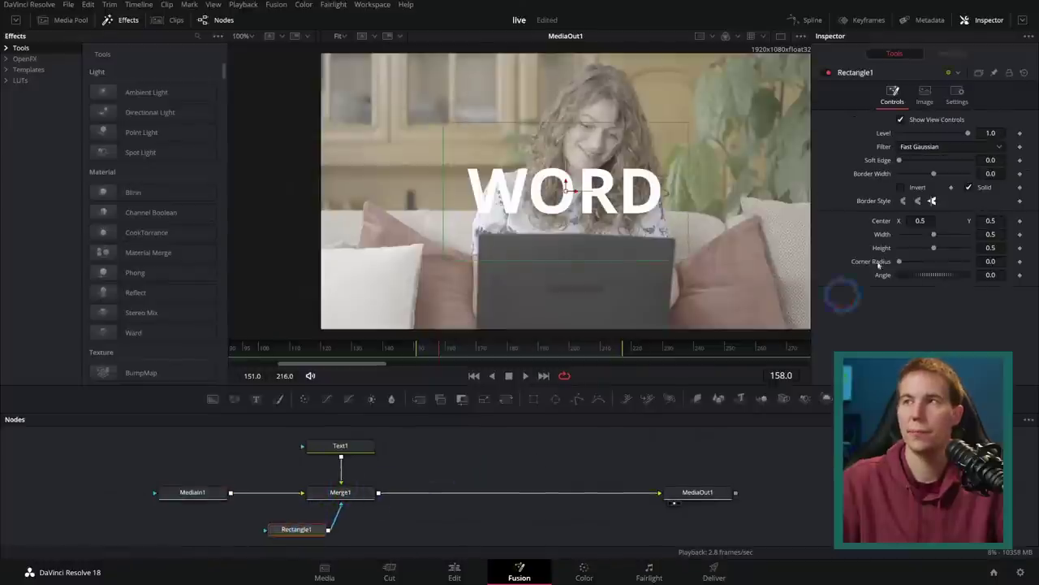
Narrow Rectangle1 to width 0.161878, keeping level 1.0 and inversion off
left_click(901, 188)
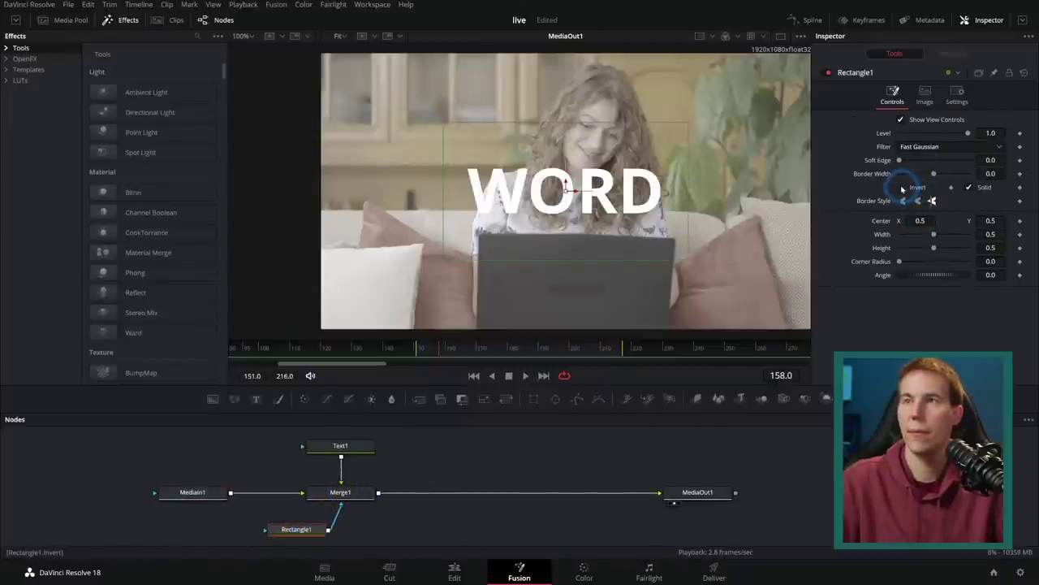
left_click_drag(686, 198, 488, 191)
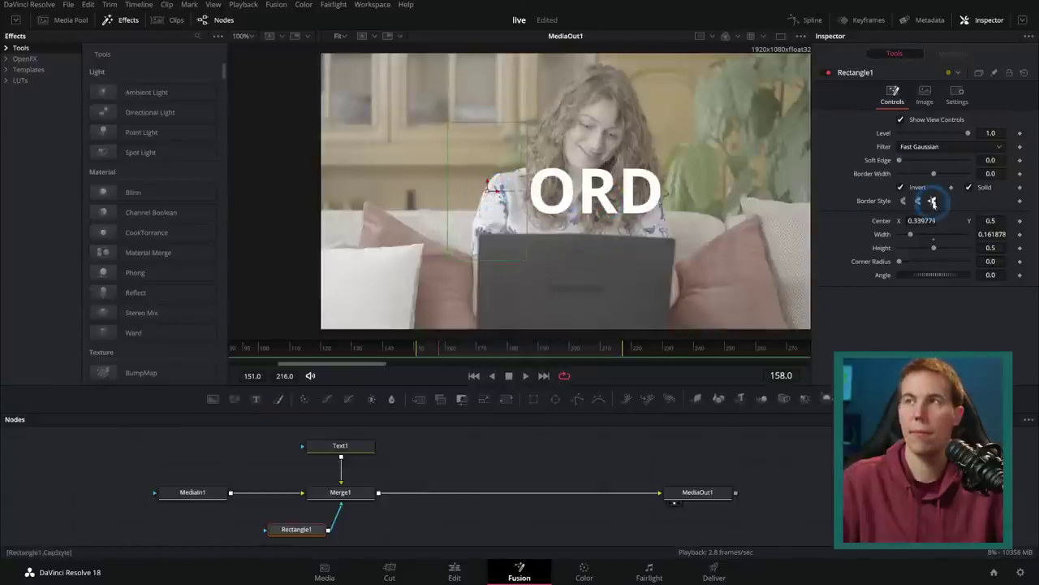
left_click_drag(966, 133, 994, 134)
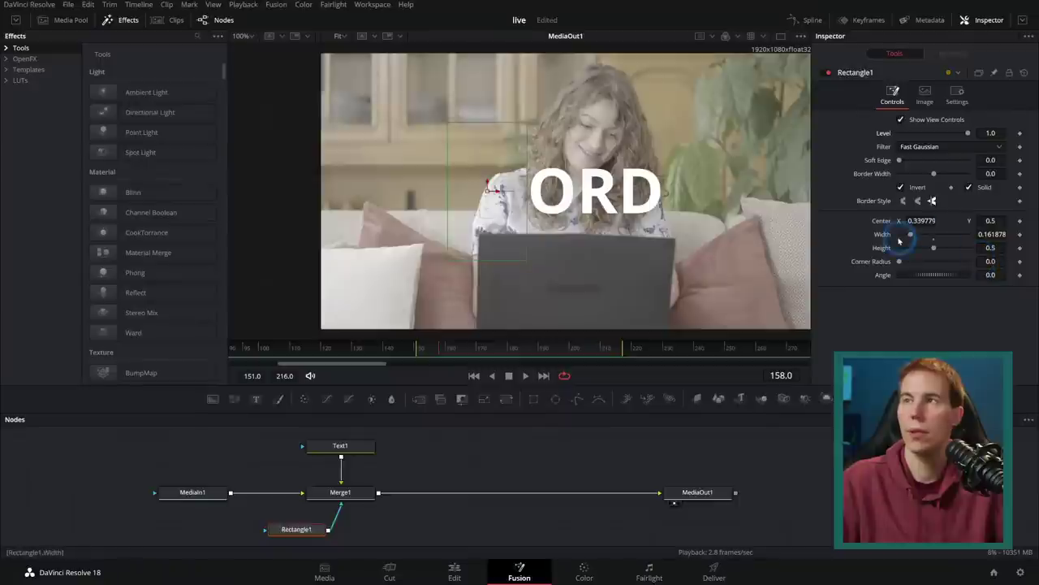
left_click(902, 187)
Merge Text1 over the result a second time, creating Merge2
mouse_move(418, 517)
left_mouse_down()
mouse_move(381, 490)
mouse_move(417, 510)
left_mouse_up()
left_click_drag(422, 437, 339, 475)
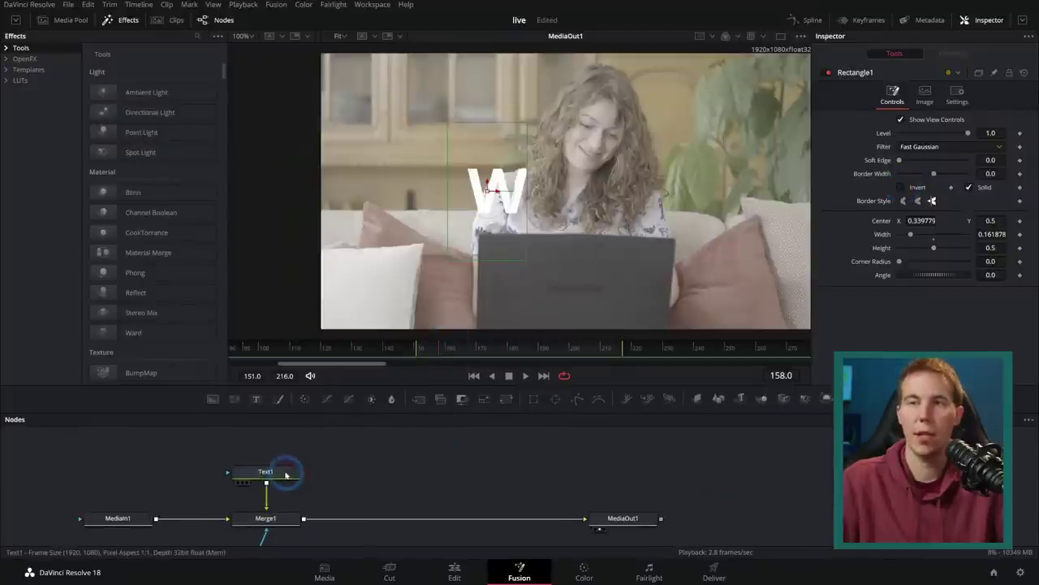
left_click(276, 469)
left_click_drag(276, 473, 337, 488)
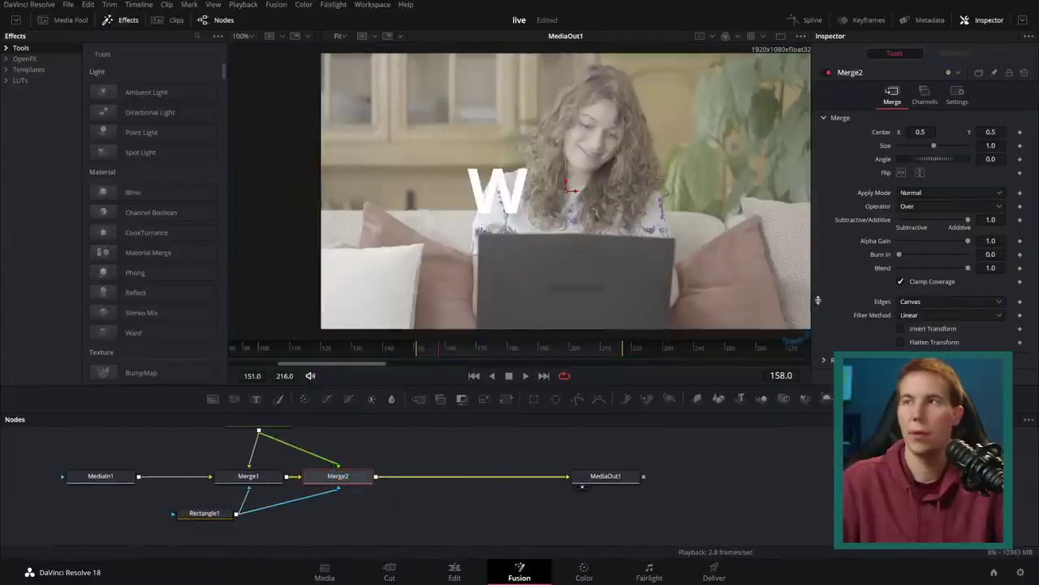
Set Merge2 to Apply Mask Inverted and rewire Rectangle1 to mask both Merge1 and Merge2
left_click(957, 93)
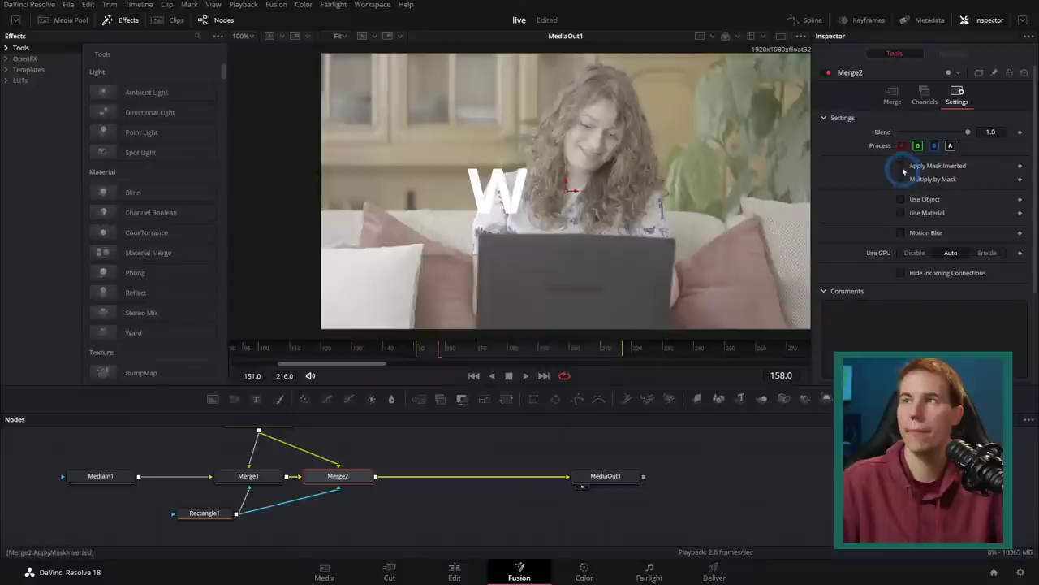
left_click(899, 164)
left_click(898, 95)
left_click_drag(211, 513, 291, 520)
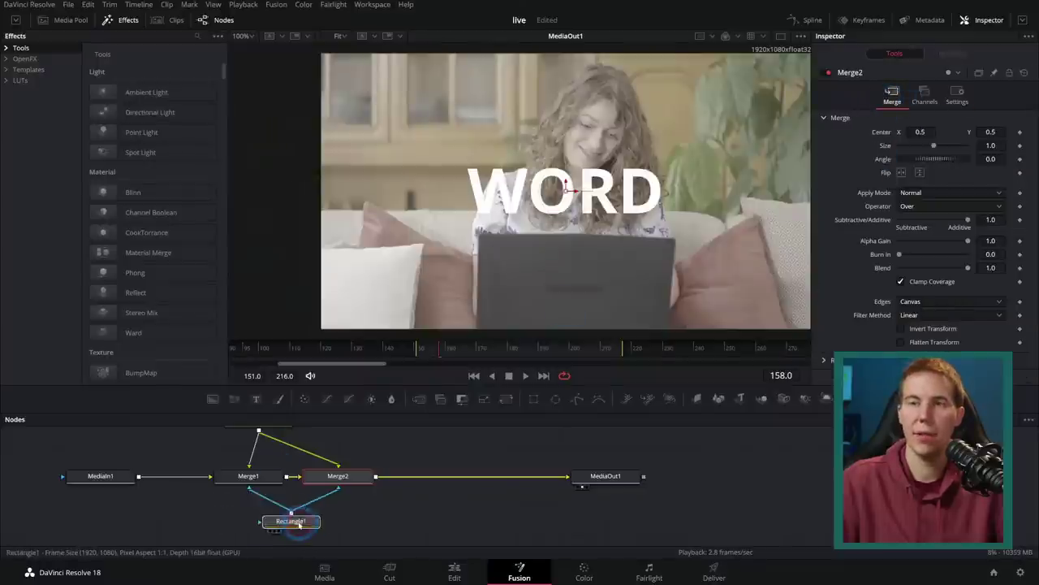
left_click_drag(402, 439, 422, 457)
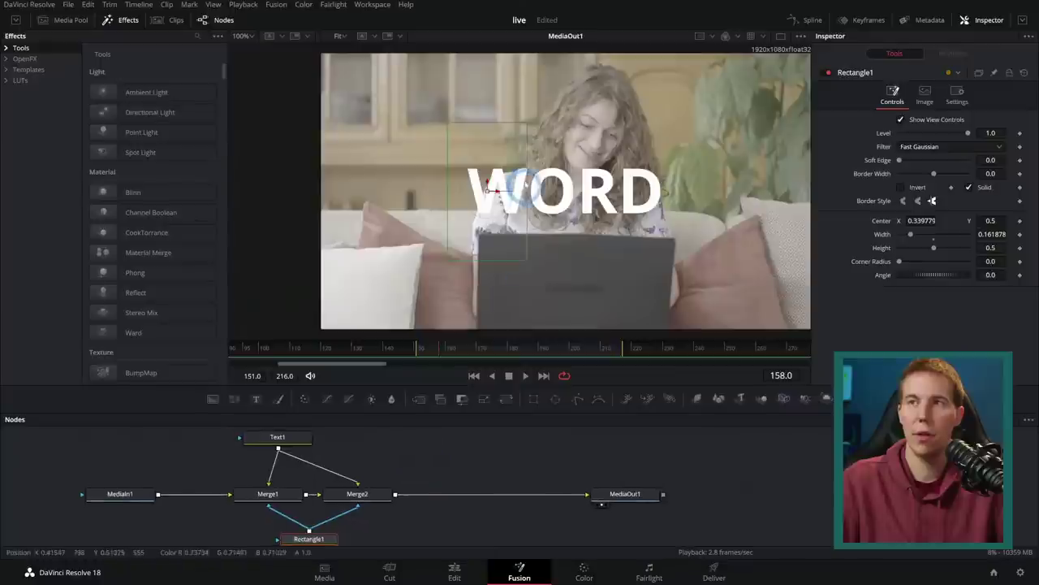
left_click(354, 514)
key("Delete")
left_click_drag(302, 539, 264, 542)
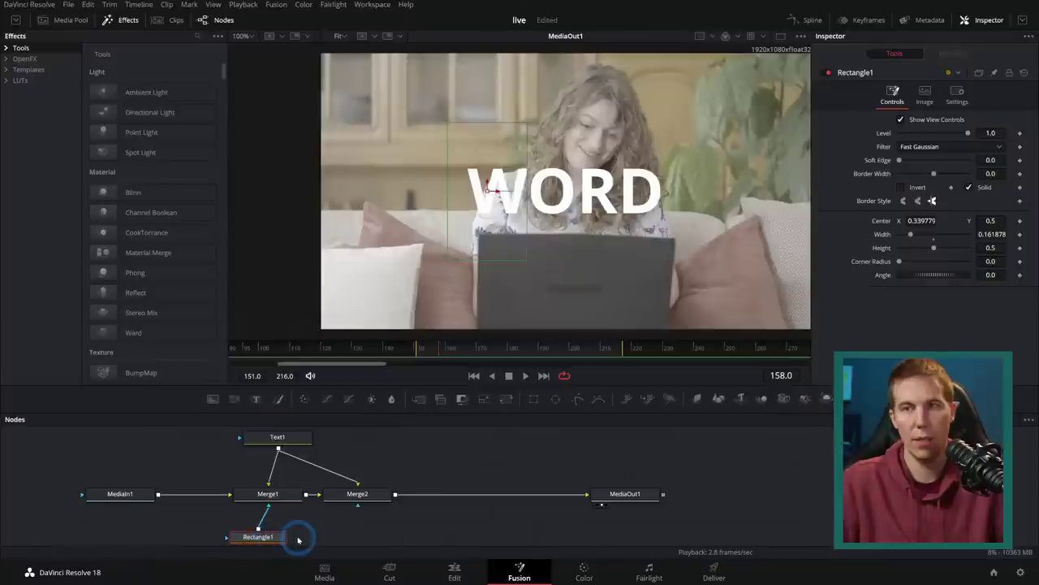
left_click_drag(258, 529, 309, 537)
Compare Merge1 and Merge2 in the viewer and fade the W with Merge1 blend 0.63
left_click(268, 494)
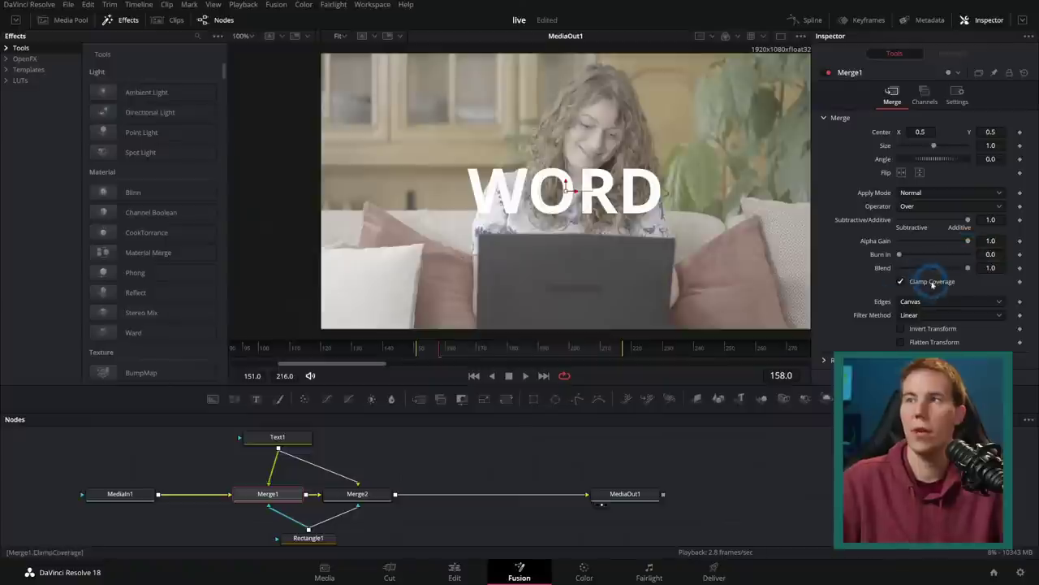
left_click_drag(968, 268, 987, 285)
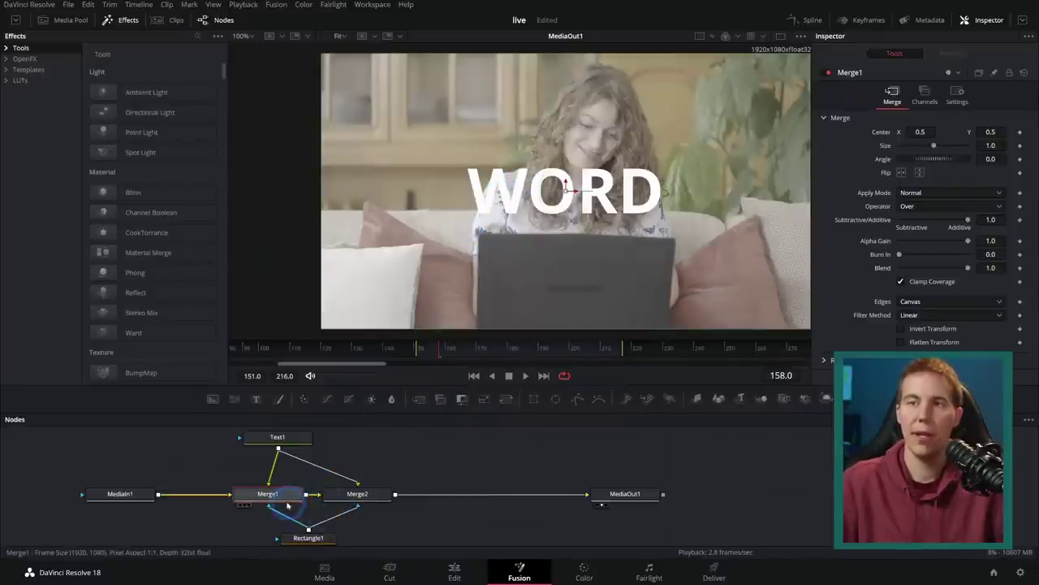
left_click(375, 492)
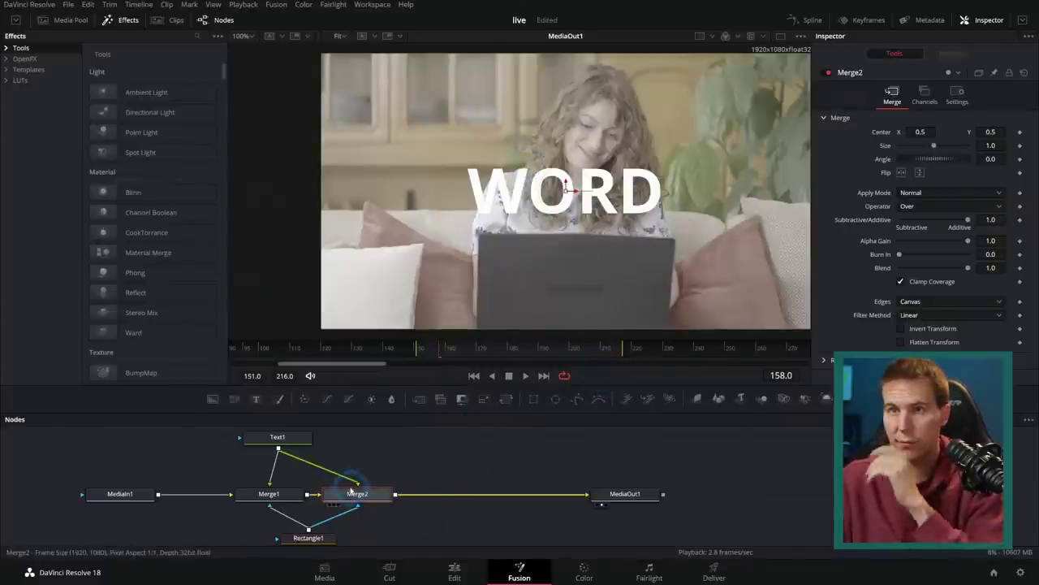
left_click(289, 502)
key("1")
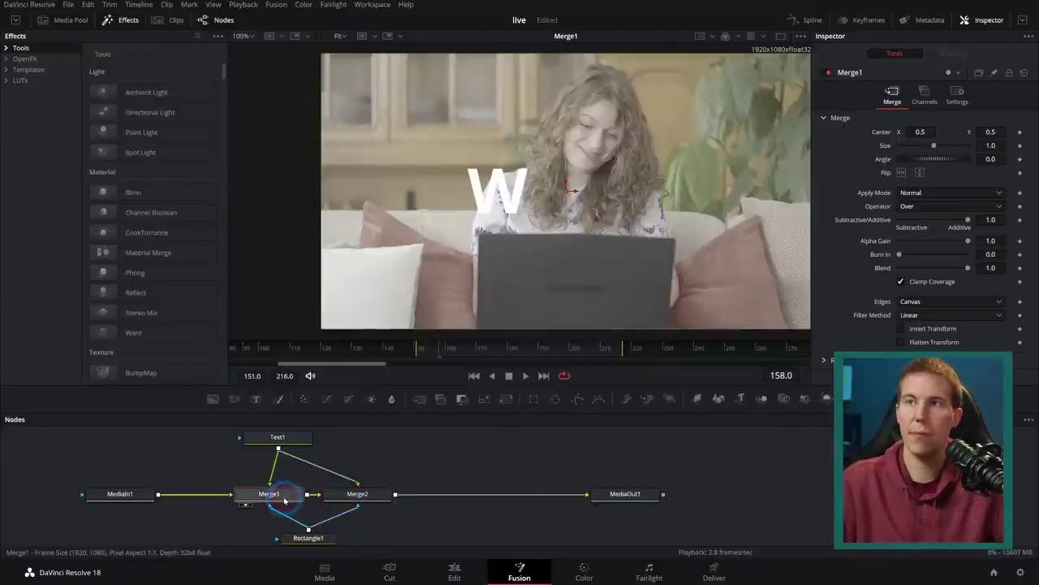
left_click(370, 495)
key("1")
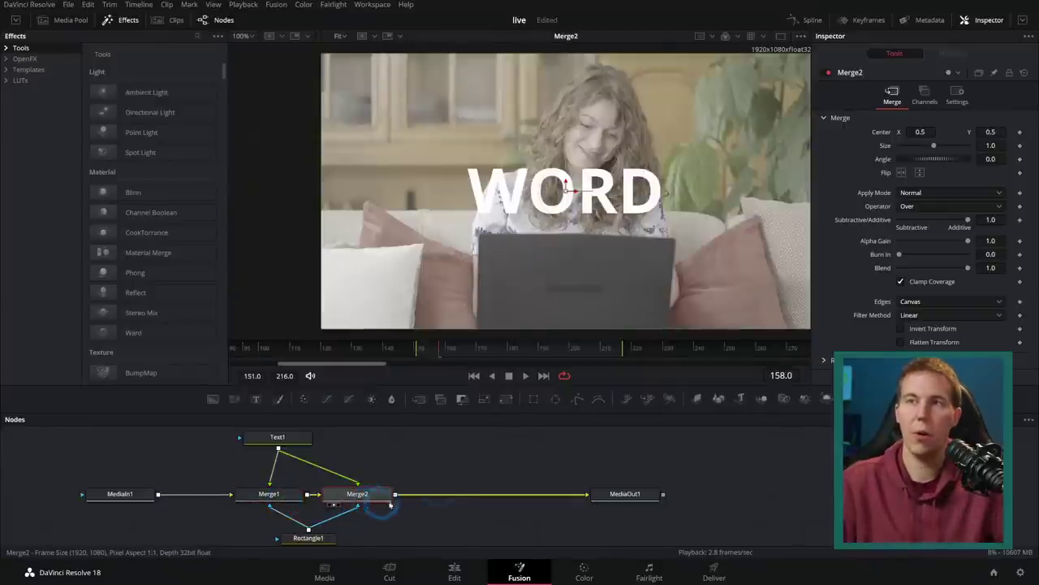
left_click(268, 495)
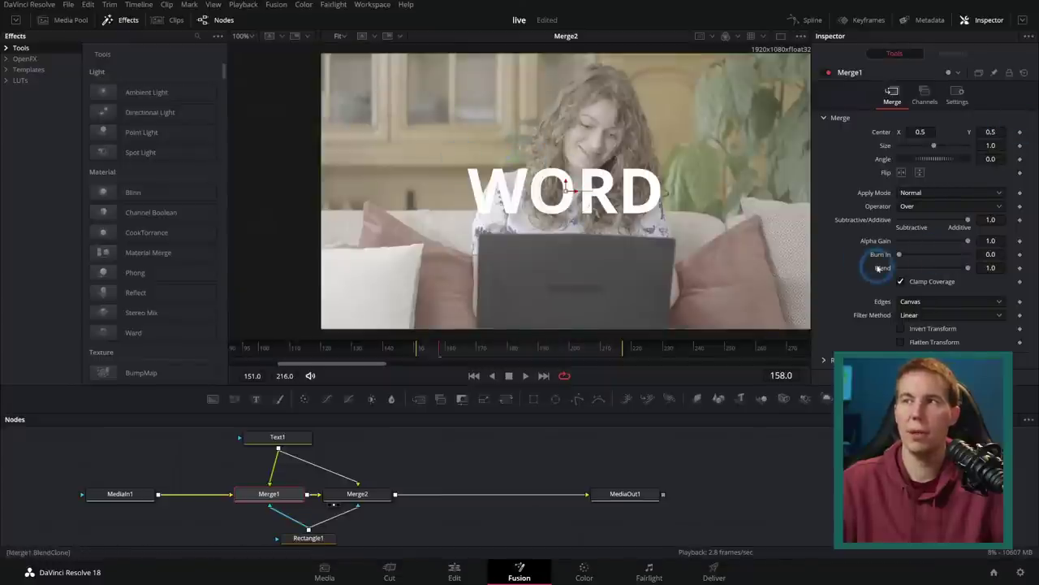
mouse_move(972, 268)
left_mouse_down()
mouse_move(914, 271)
mouse_move(974, 268)
left_mouse_up()
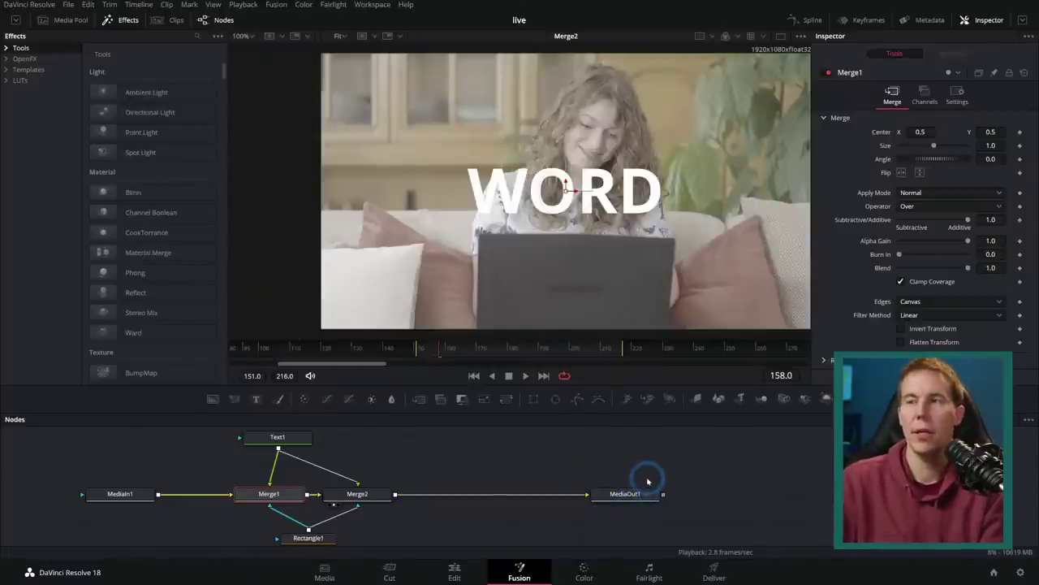
left_click(457, 570)
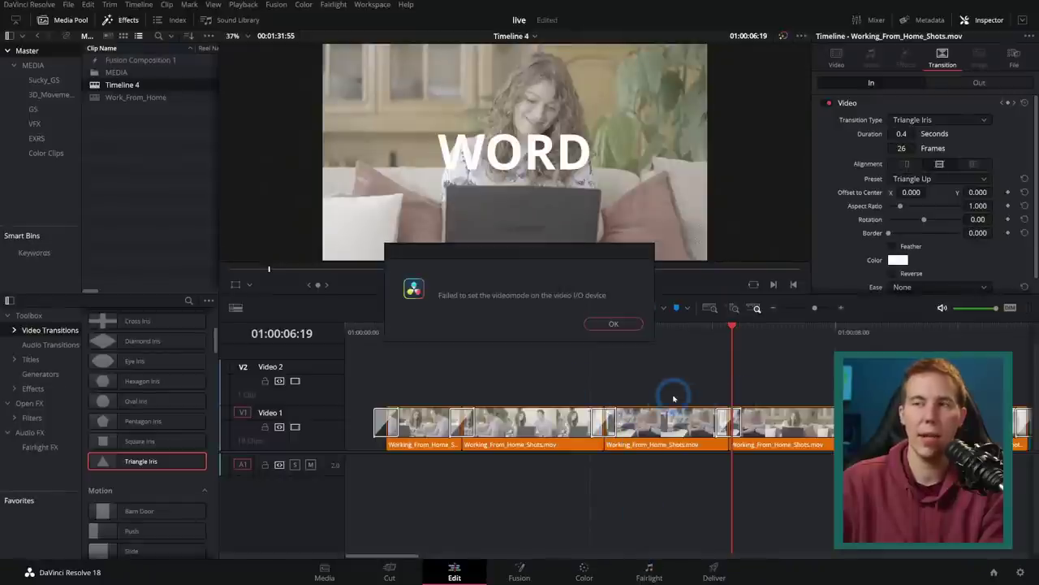
Dismiss the error, set rendering to QuickTime DNxHR 444 12-bit, and bring up clip 07
left_click(613, 325)
left_click(715, 570)
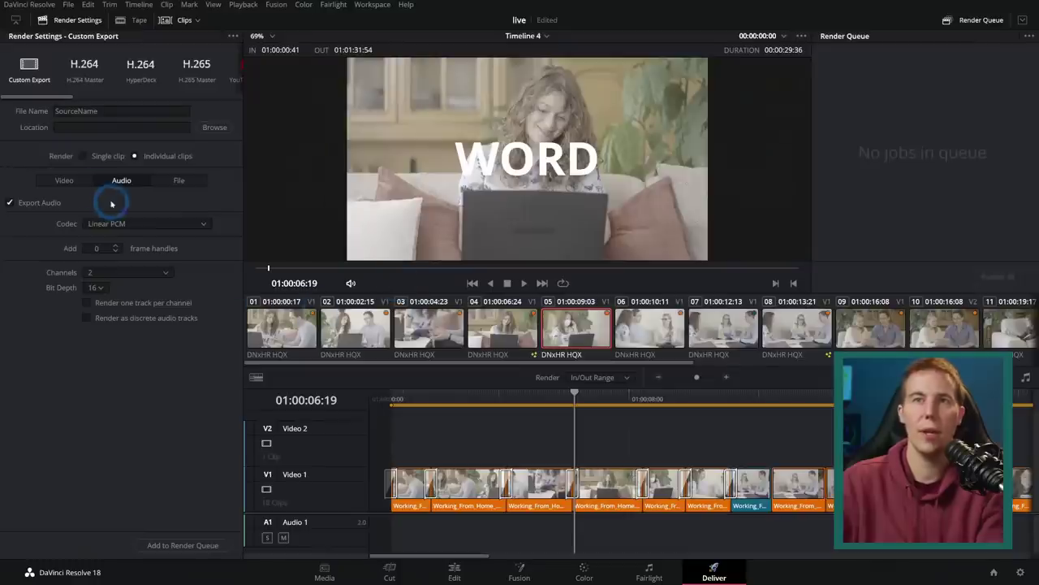
left_click(126, 225)
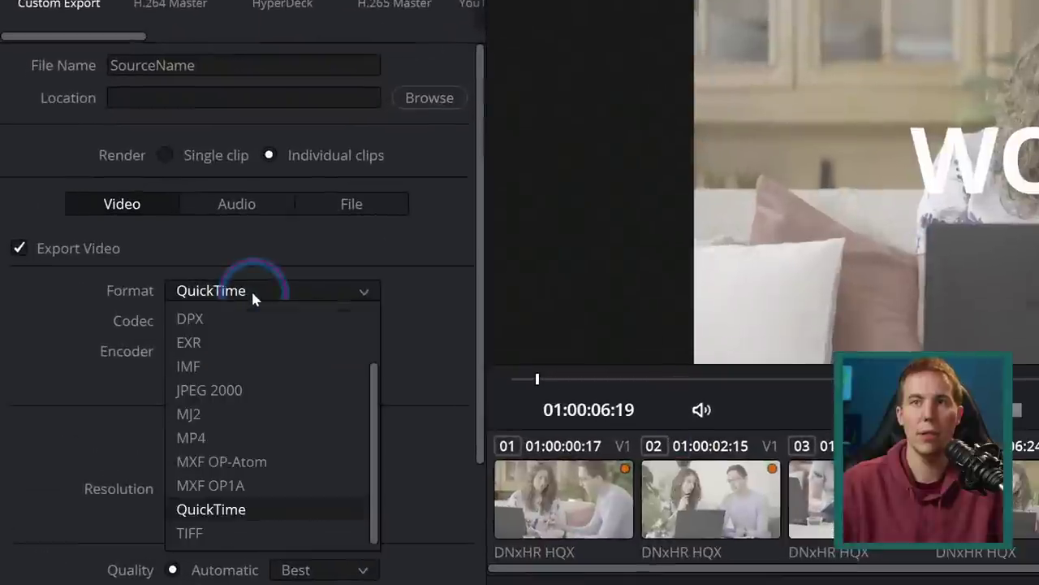
scroll(255, 380, "up", 3)
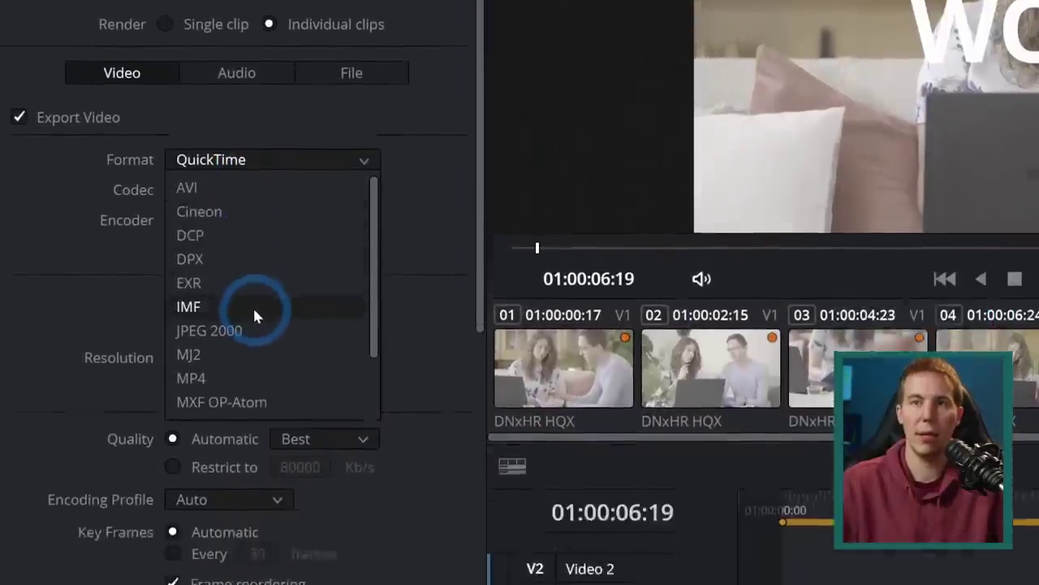
left_click(475, 176)
left_click(325, 189)
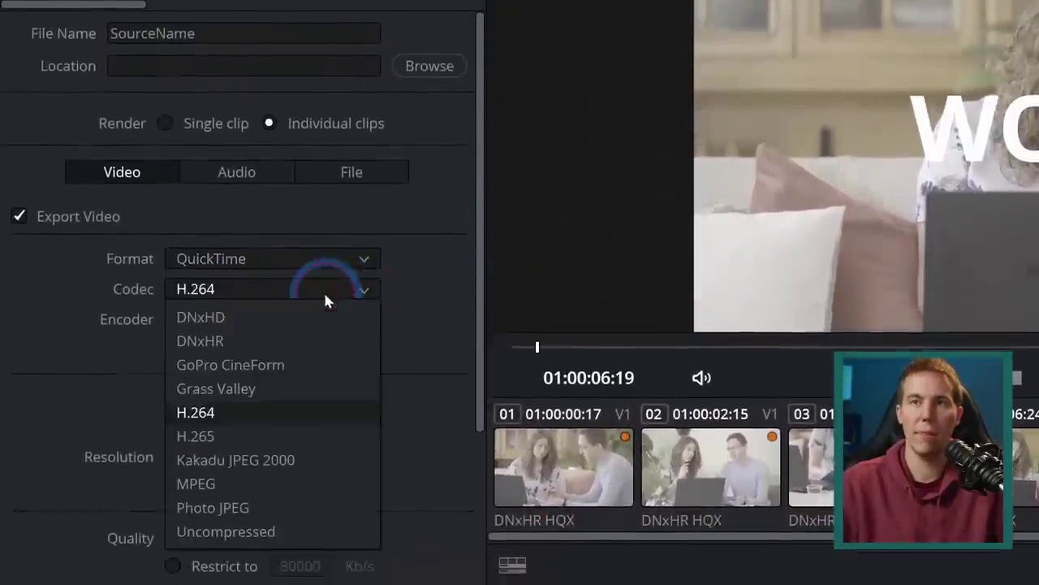
left_click(277, 251)
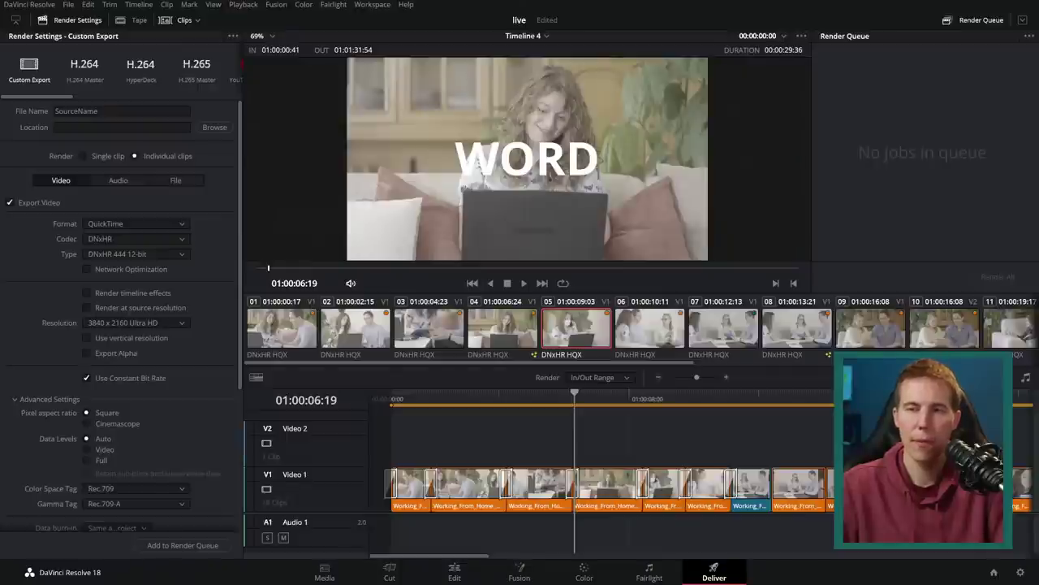
left_click(712, 333)
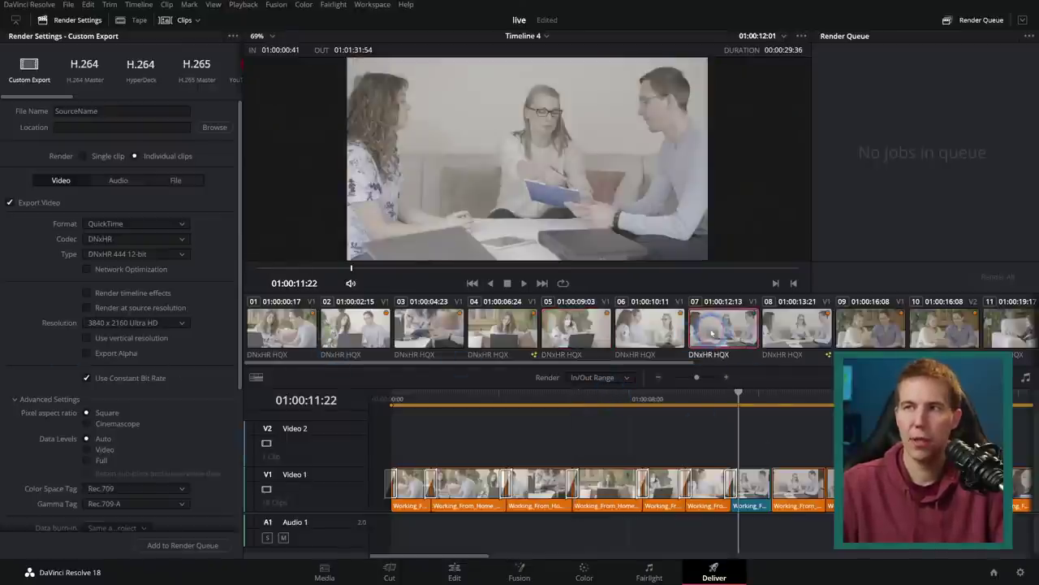
On the Color page, select clip 07 with the Window palette open
left_click(585, 569)
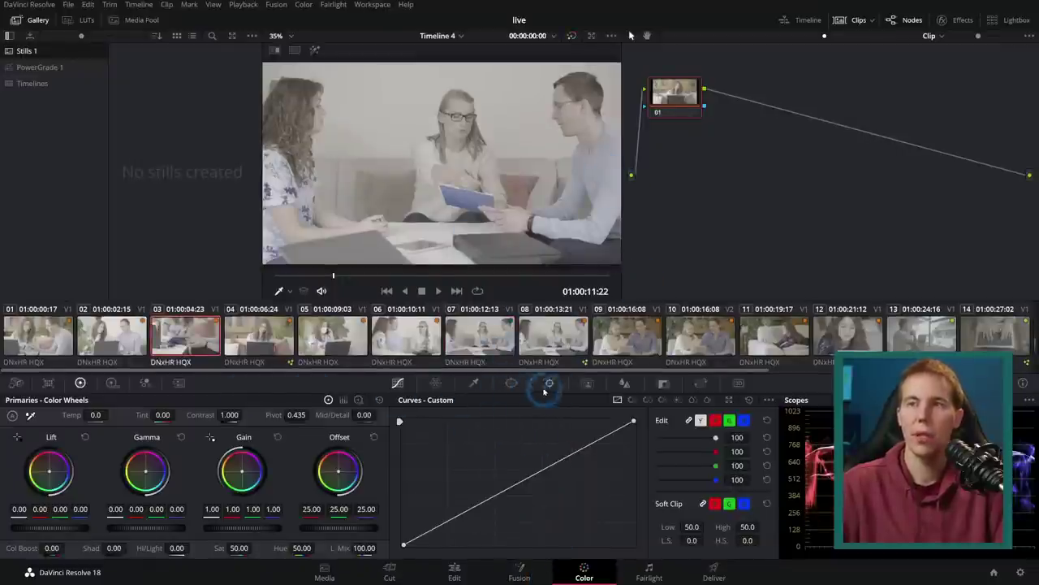
left_click(511, 382)
left_click(479, 335)
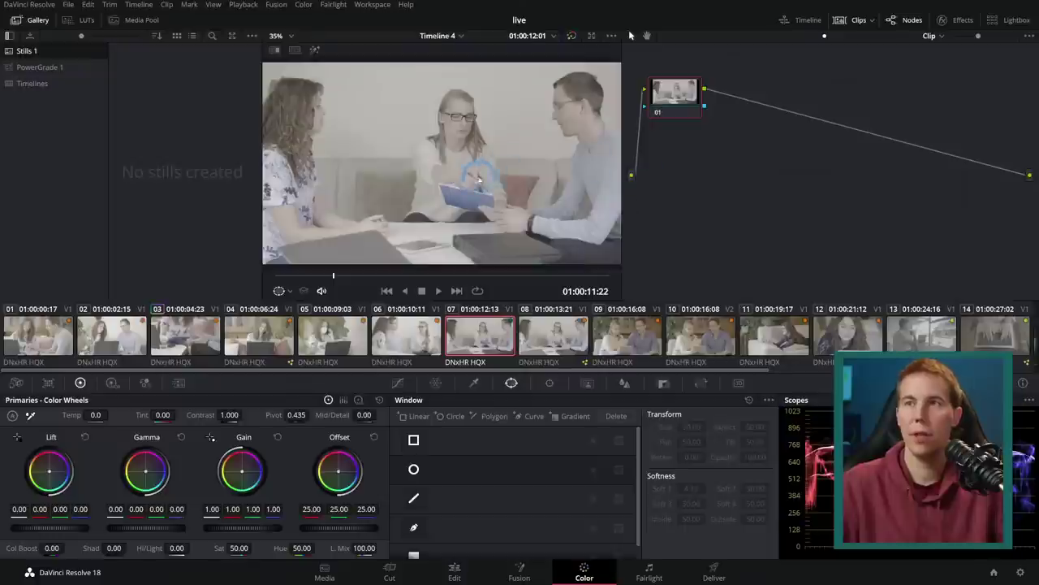
Draw a closed curve window tracing the middle woman from the table around her head
left_click(414, 527)
left_click(505, 208)
left_click(501, 181)
left_click(494, 151)
left_click(479, 130)
left_click(469, 91)
left_click(457, 86)
left_click(441, 101)
left_click(439, 122)
left_click(428, 135)
left_click(414, 163)
left_click(412, 184)
left_click(405, 213)
left_click(441, 225)
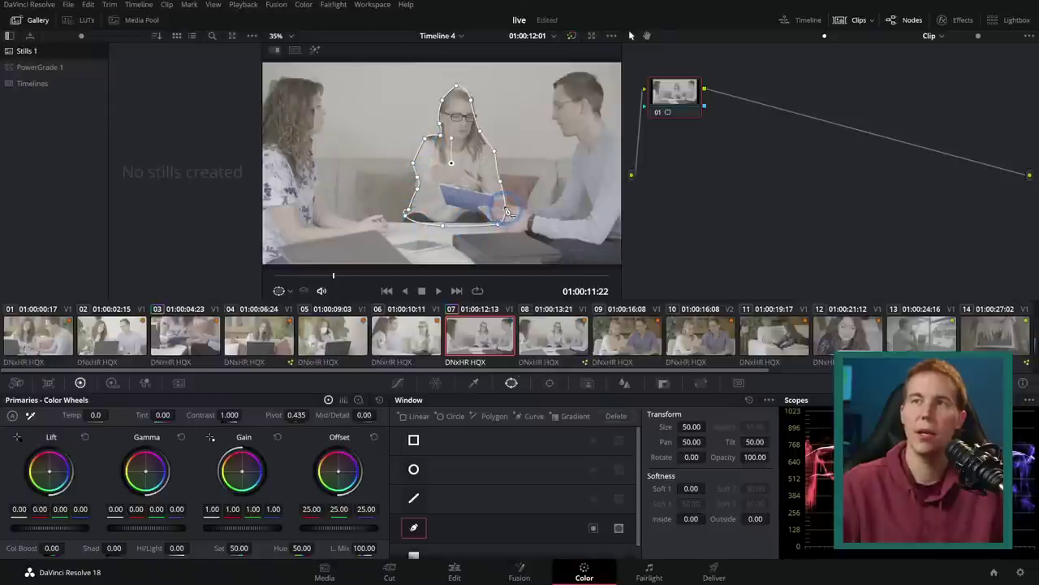
left_click(505, 205)
Pull the top curve point onto her hairline and bring up the Tracker
scroll(502, 197, "up", 3)
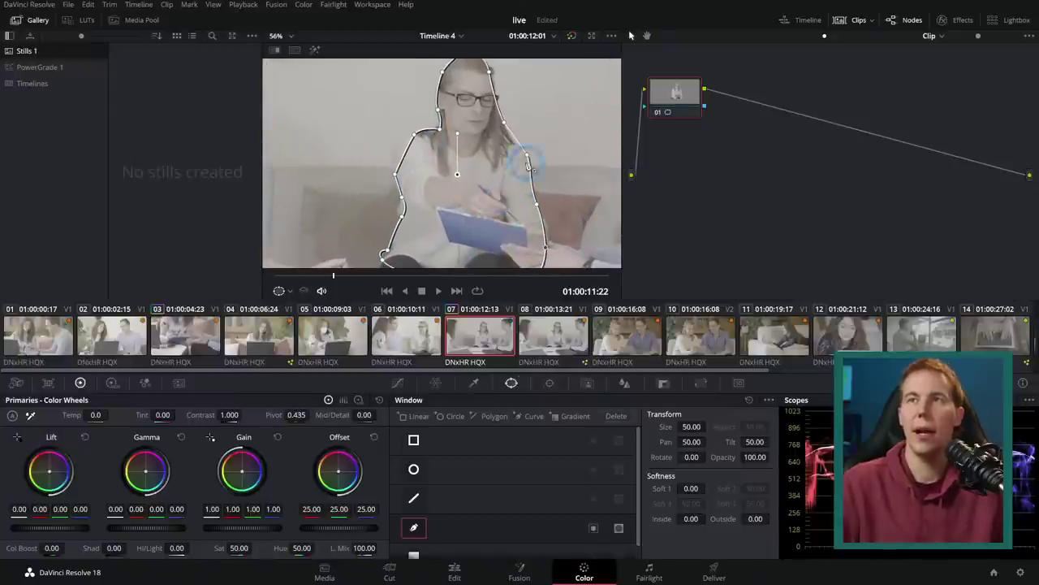
left_click_drag(465, 79, 459, 85)
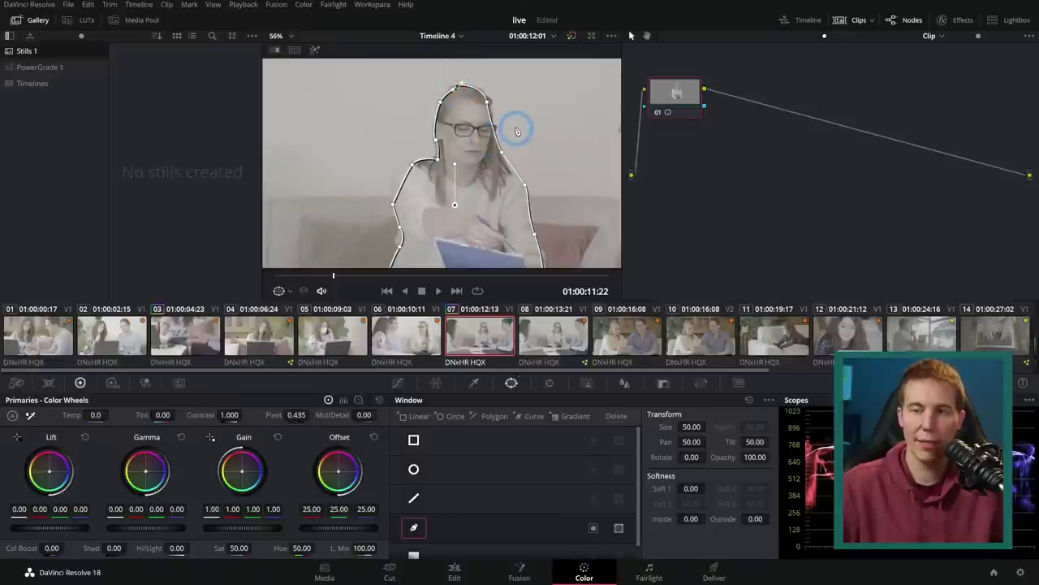
left_click(549, 382)
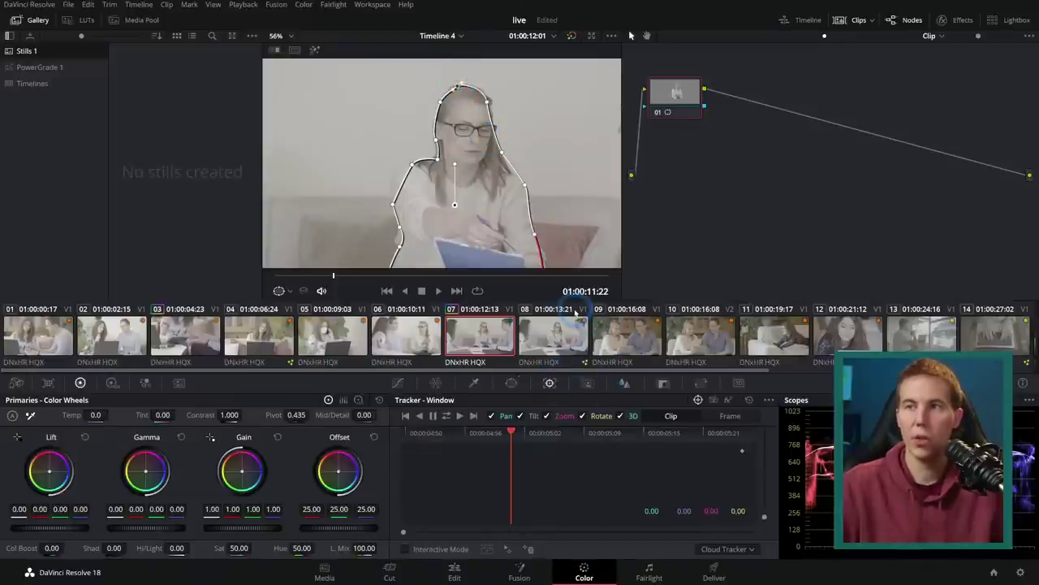
In Frame mode, shift clip 07's curve window right to follow the woman
left_click(707, 416)
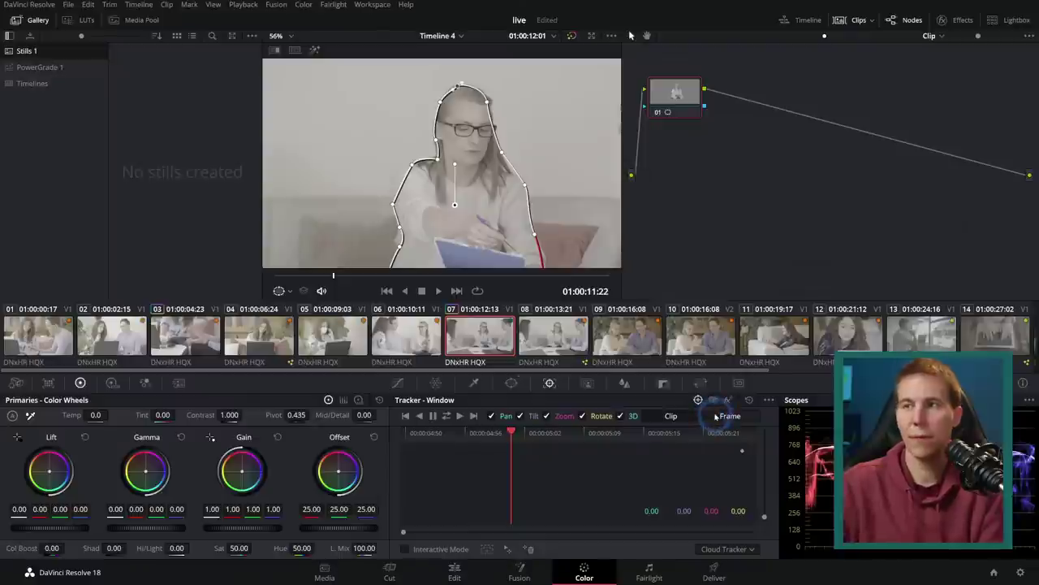
left_click_drag(455, 202, 484, 203)
left_click_drag(511, 432, 631, 447)
left_click(568, 355)
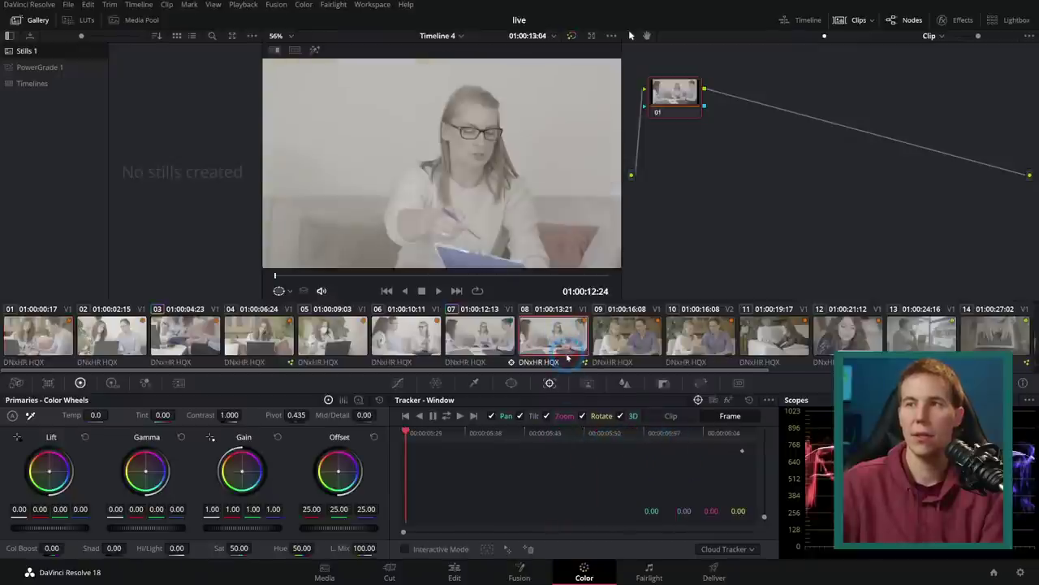
left_click(507, 350)
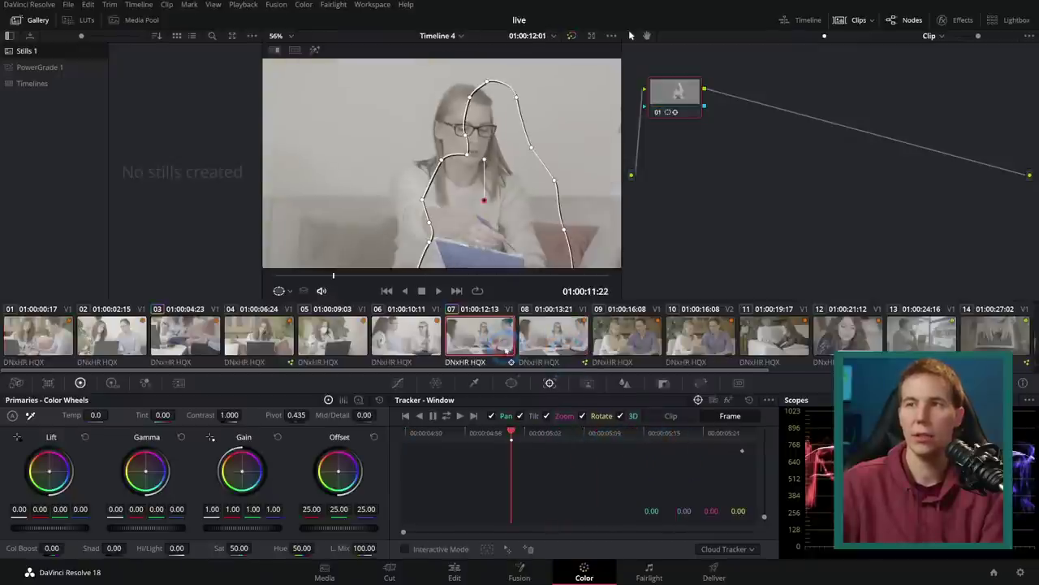
A few frames later, shift the window left and reshape it around her right shoulder
left_click(559, 433)
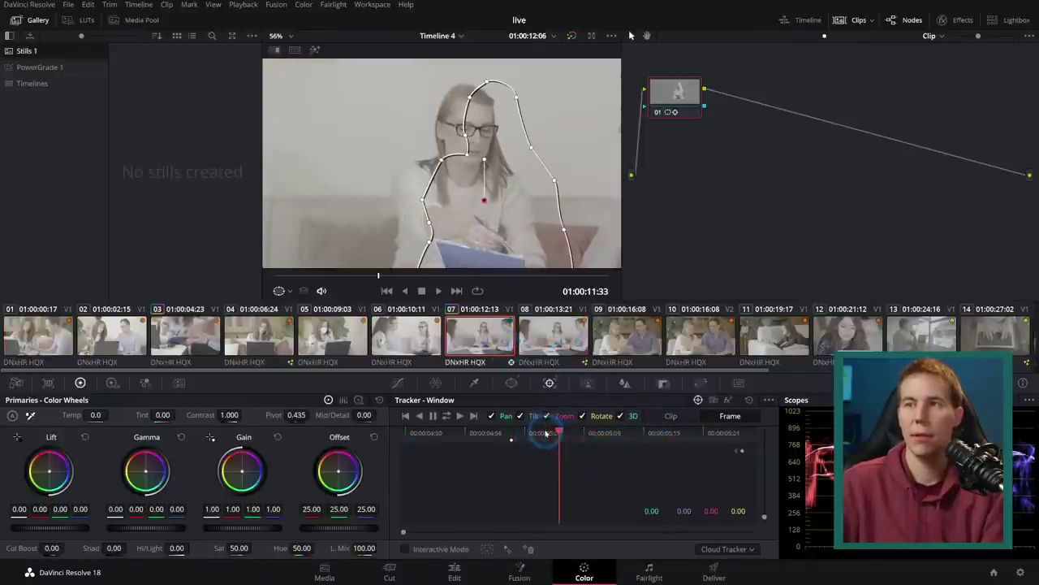
left_click_drag(486, 197, 449, 193)
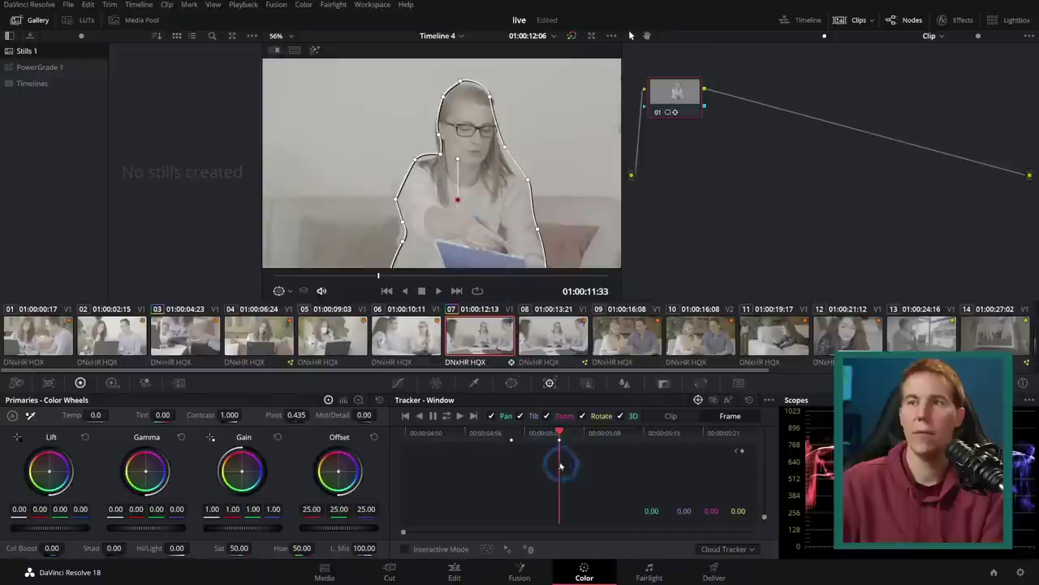
mouse_move(558, 432)
left_mouse_down()
mouse_move(514, 433)
mouse_move(560, 437)
left_mouse_up()
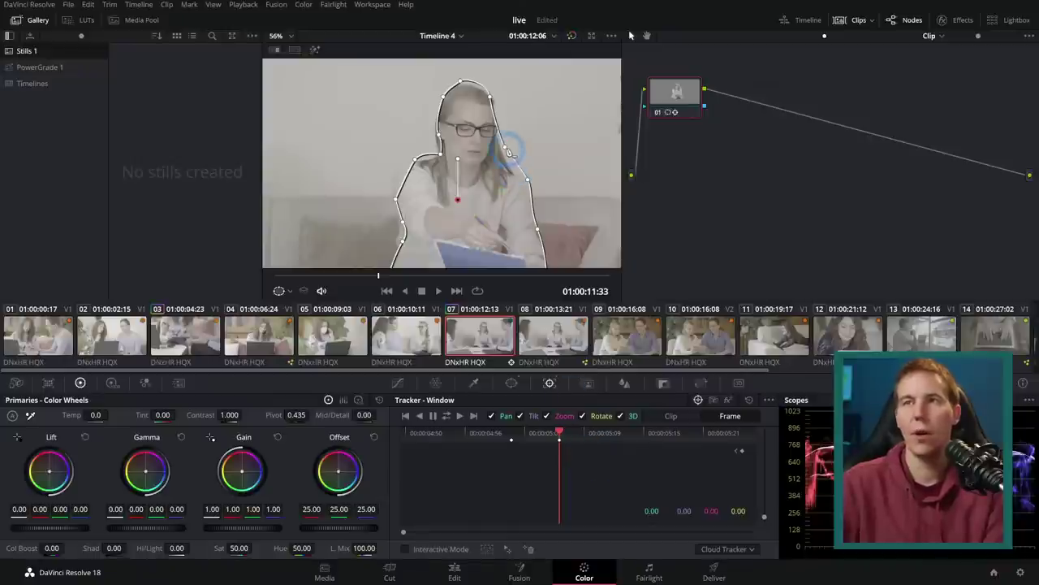
mouse_move(509, 155)
left_mouse_down()
mouse_move(522, 153)
mouse_move(496, 167)
left_mouse_up()
left_click(660, 438)
left_click_drag(559, 433, 511, 433)
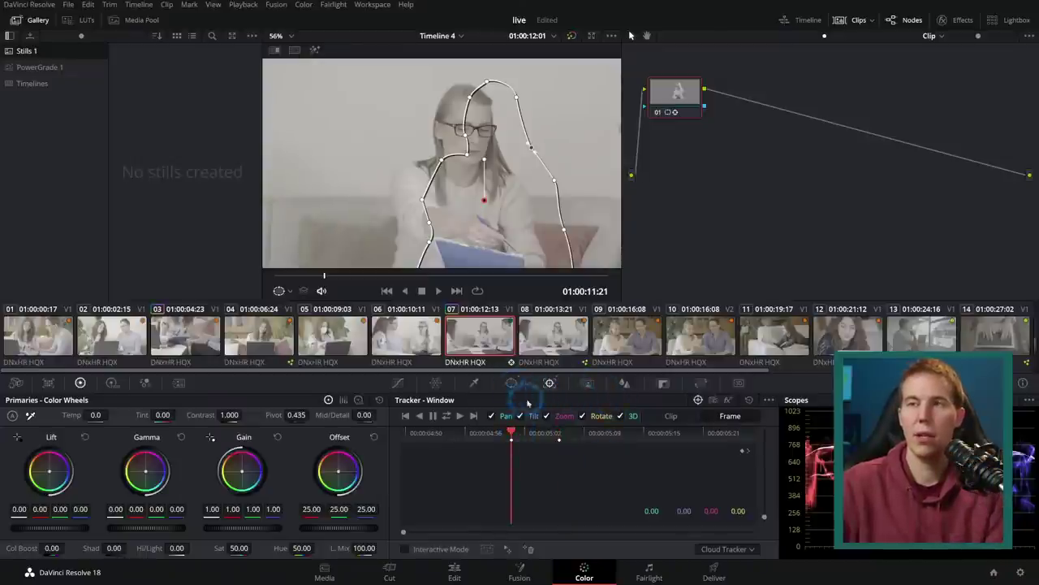
Give the woman's curve window inside softness 5.98 and outside softness 3.52, then save the project
left_click(512, 382)
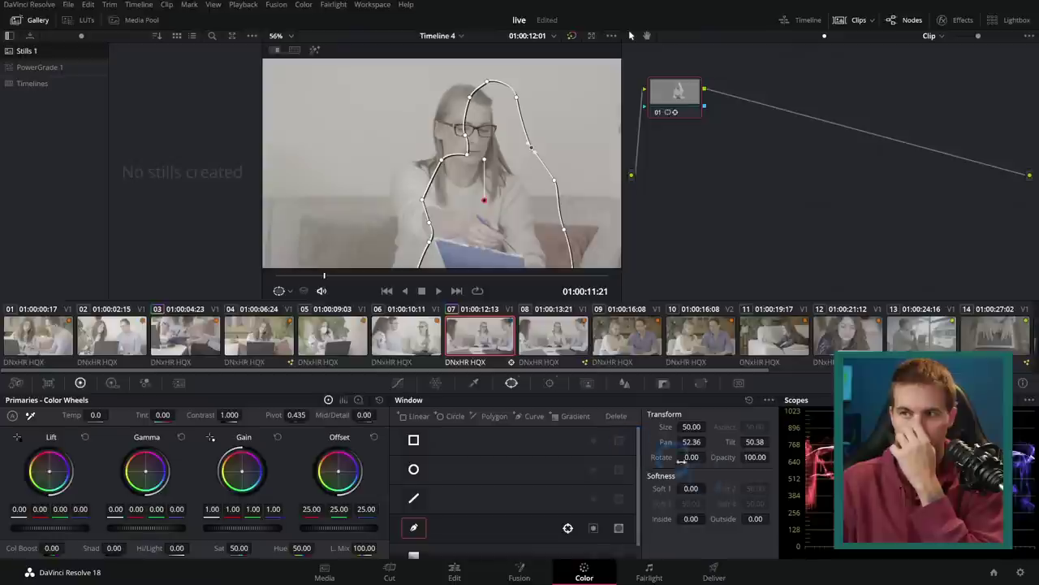
left_click_drag(691, 518, 828, 517)
mouse_move(325, 278)
left_mouse_down()
mouse_move(397, 278)
mouse_move(293, 279)
mouse_move(410, 280)
mouse_move(325, 285)
mouse_move(390, 285)
mouse_move(332, 285)
mouse_move(355, 285)
mouse_move(343, 285)
left_mouse_up()
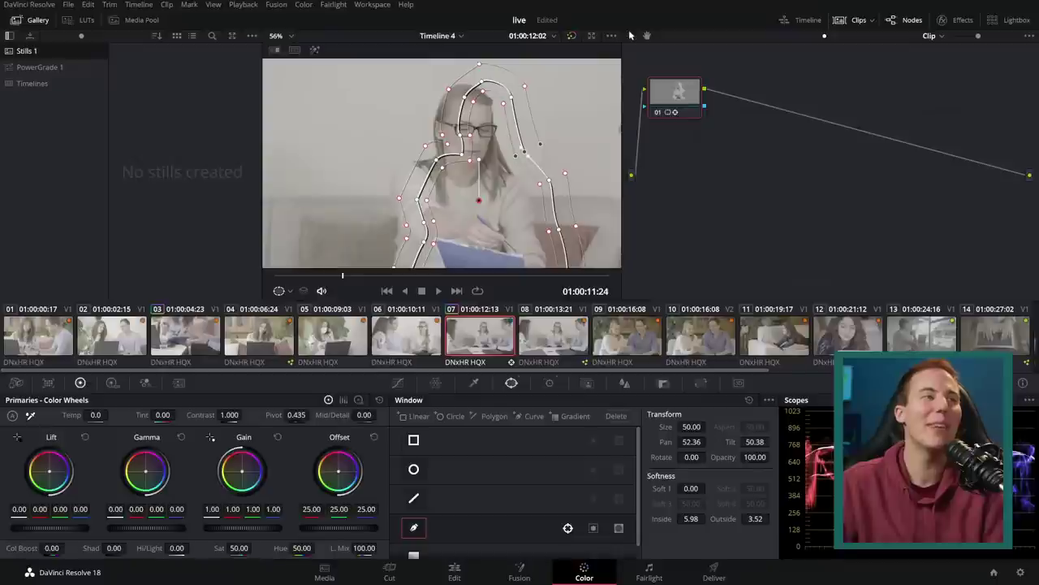
key("ctrl+s")
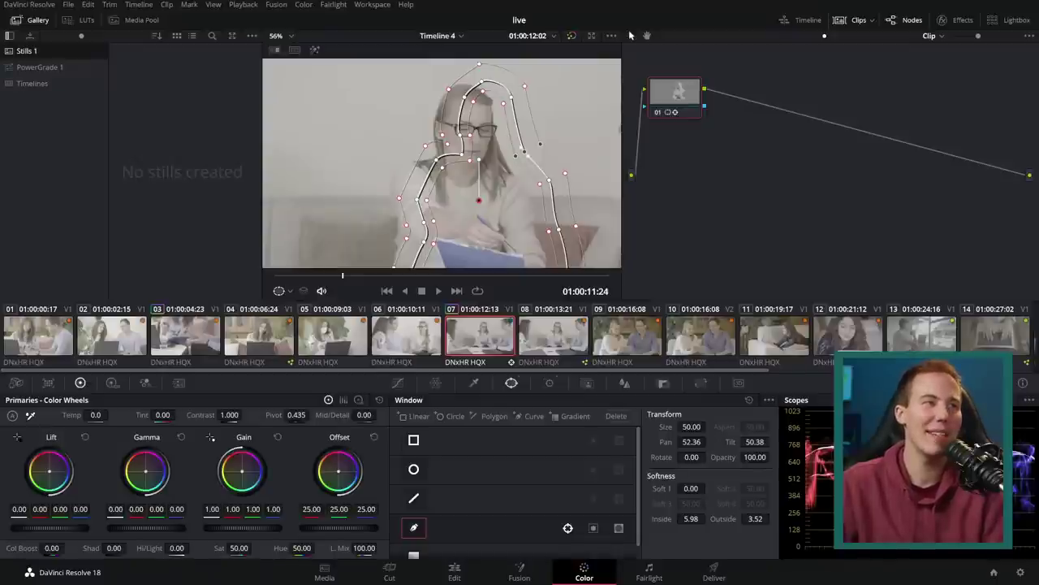